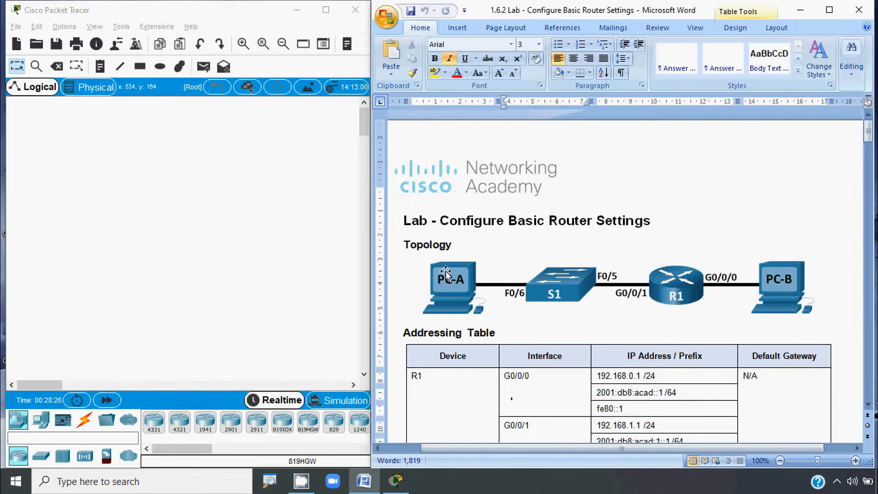
# Step: Scroll the lab document past the topology and addressing table to the Objectives list
pyautogui.scroll(-2, 477, 348)
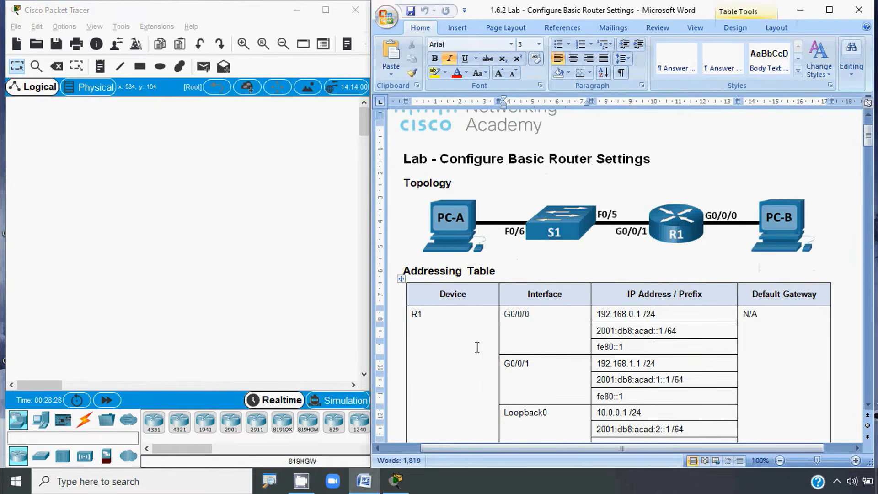
pyautogui.scroll(-3, 444, 304)
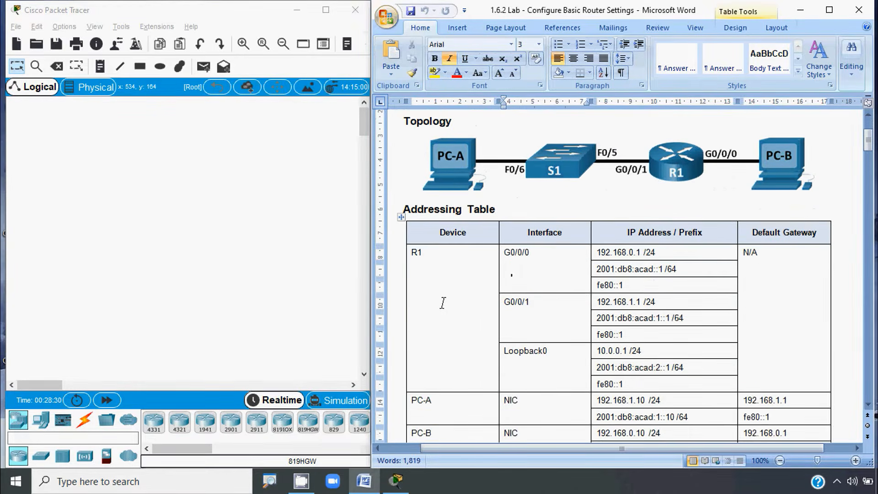
pyautogui.scroll(-1, 444, 303)
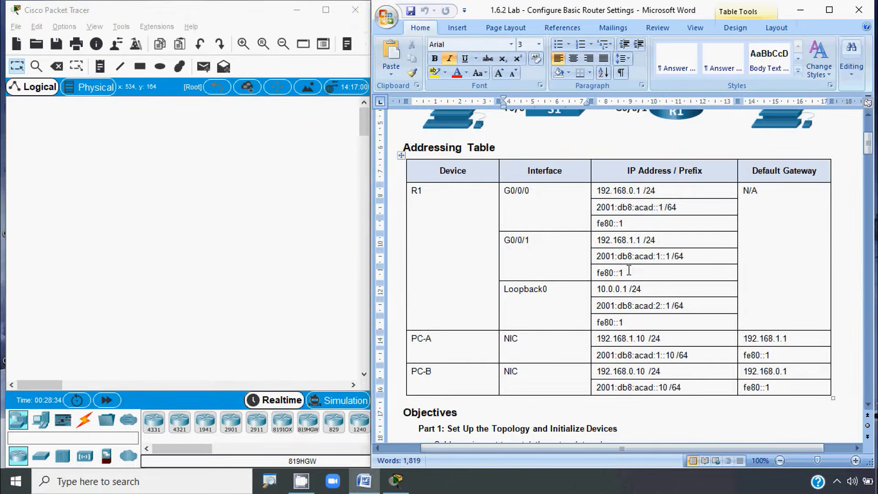
pyautogui.scroll(-6, 630, 273)
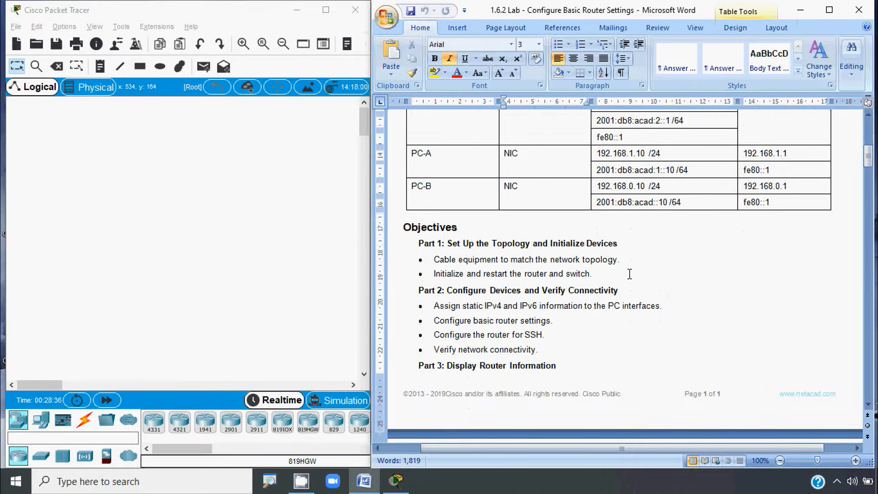
pyautogui.press('alt')
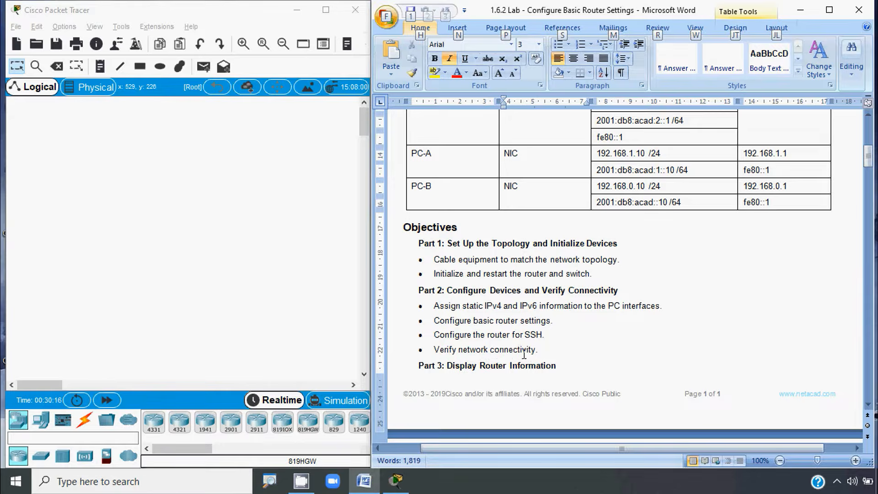
# Step: Scroll through Background / Scenario and Required Resources to the start of the Instructions
pyautogui.scroll(-3, 553, 320)
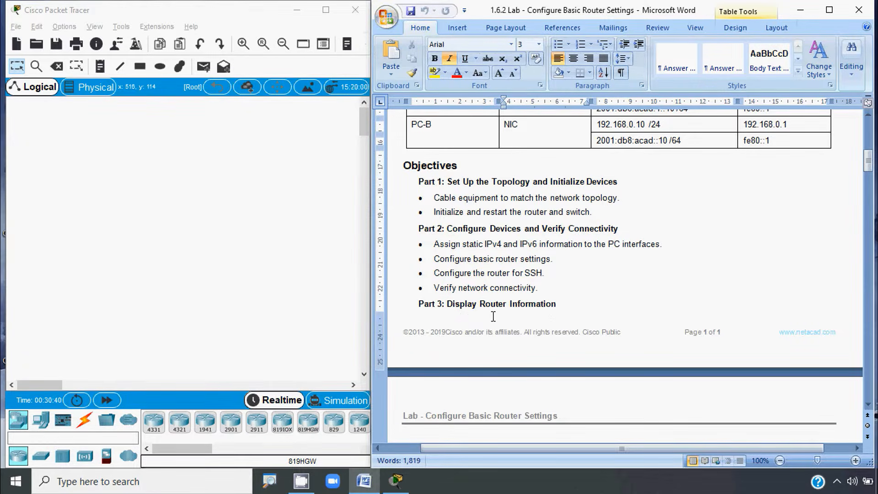
pyautogui.scroll(-7, 493, 316)
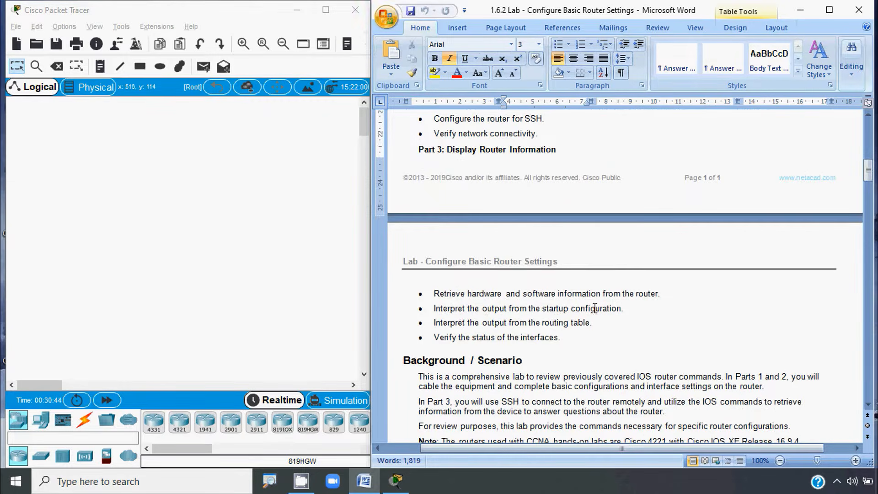
pyautogui.scroll(-1, 523, 348)
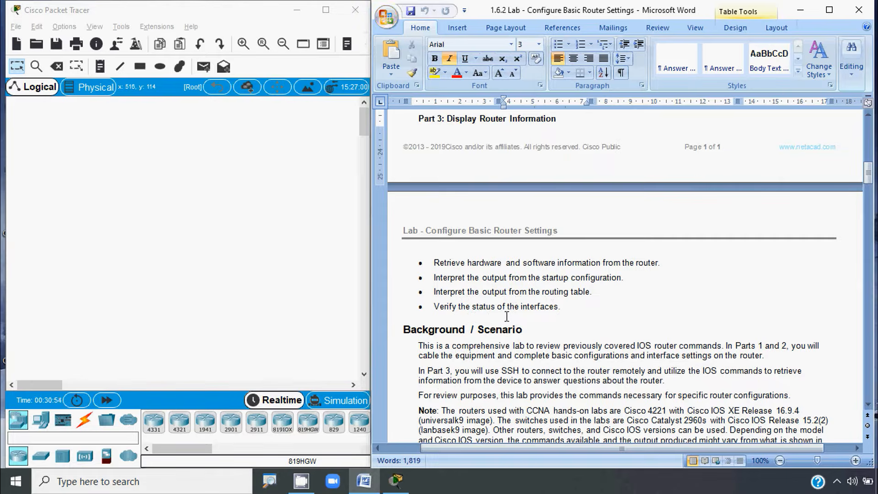
pyautogui.scroll(-6, 544, 317)
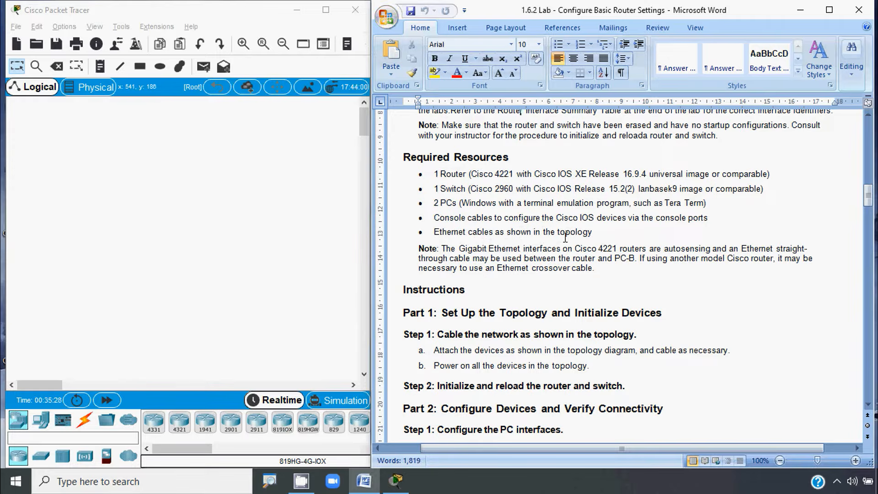
# Step: Drag the lab document's scrollbar back up to the topology diagram and addressing table
pyautogui.press('alt')
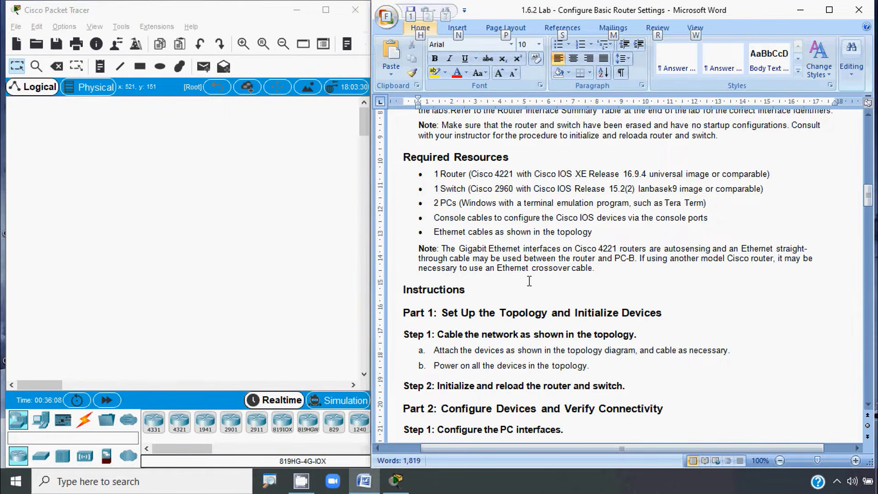
pyautogui.click(571, 281)
pyautogui.scroll(-3, 523, 341)
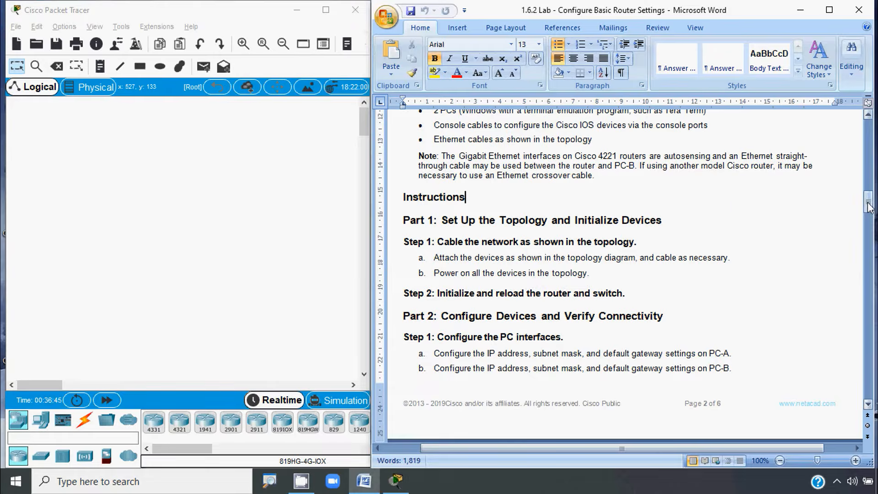
pyautogui.moveTo(869, 205); pyautogui.dragTo(871, 133)
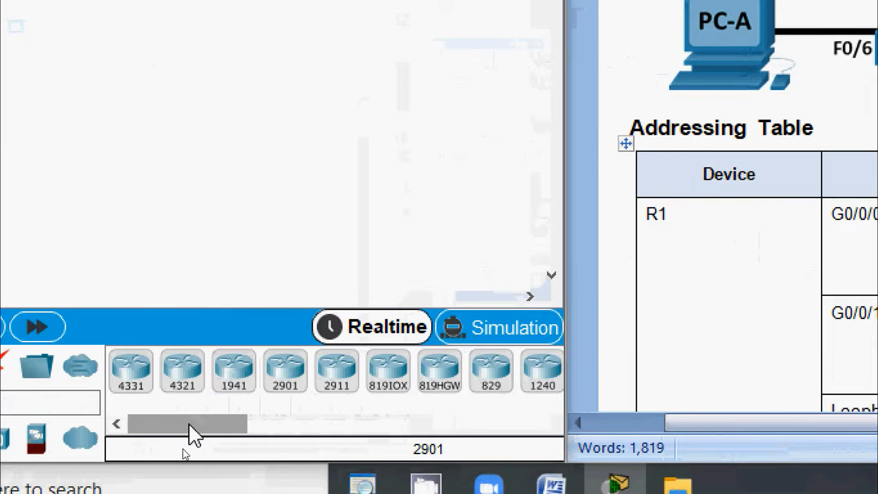
# Step: Place an ISR4331 router in the workspace centre and rename its label to R1
pyautogui.moveTo(189, 424); pyautogui.dragTo(164, 423)
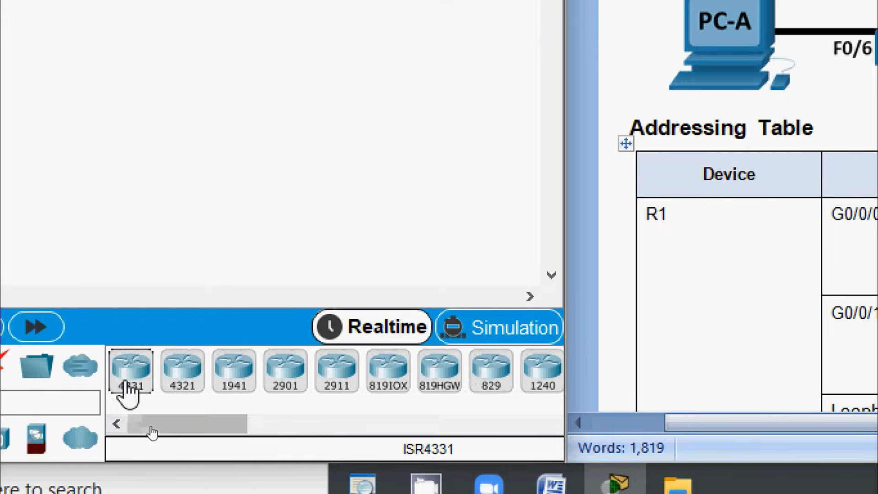
pyautogui.click(127, 384)
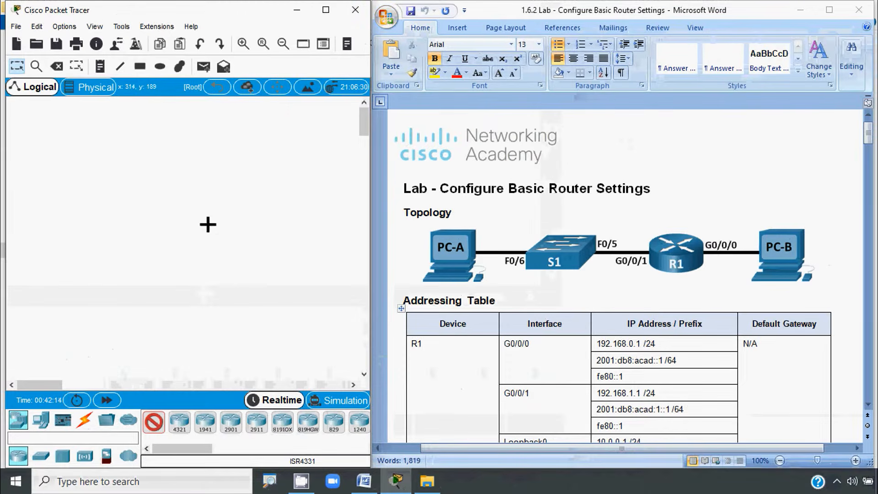
pyautogui.click(206, 221)
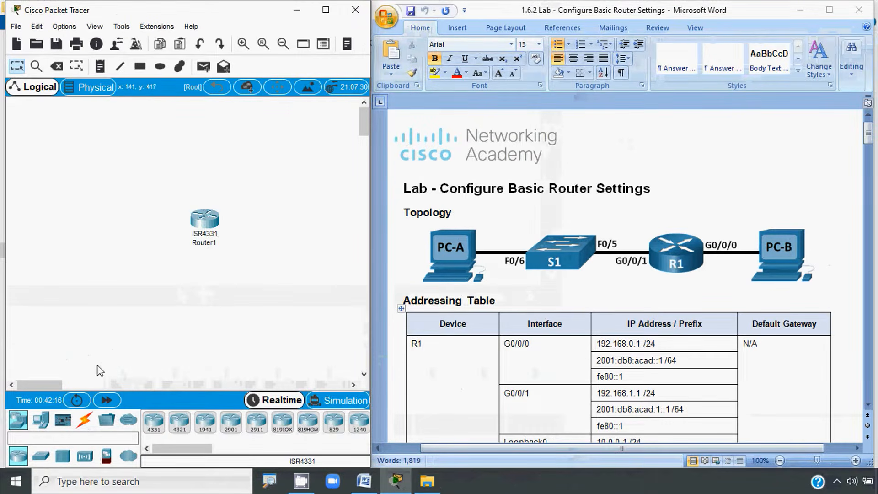
pyautogui.click(210, 245)
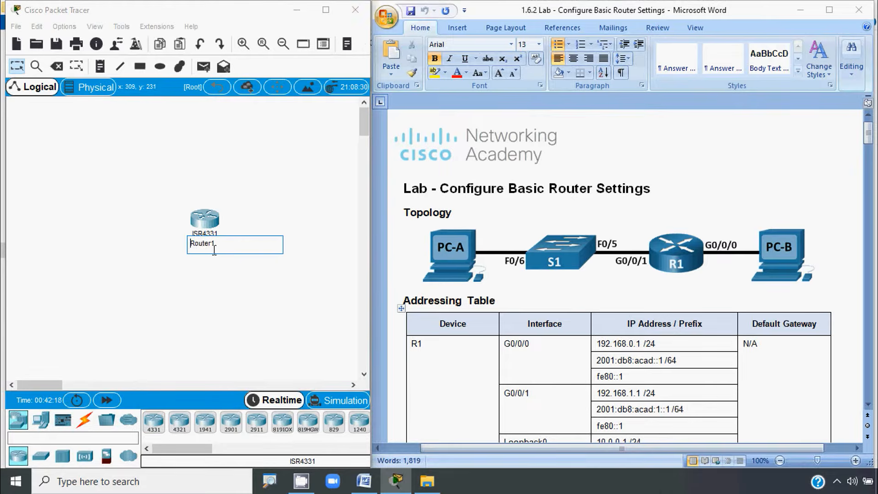
pyautogui.moveTo(227, 246); pyautogui.dragTo(195, 246)
pyautogui.write('1')
pyautogui.click(189, 288)
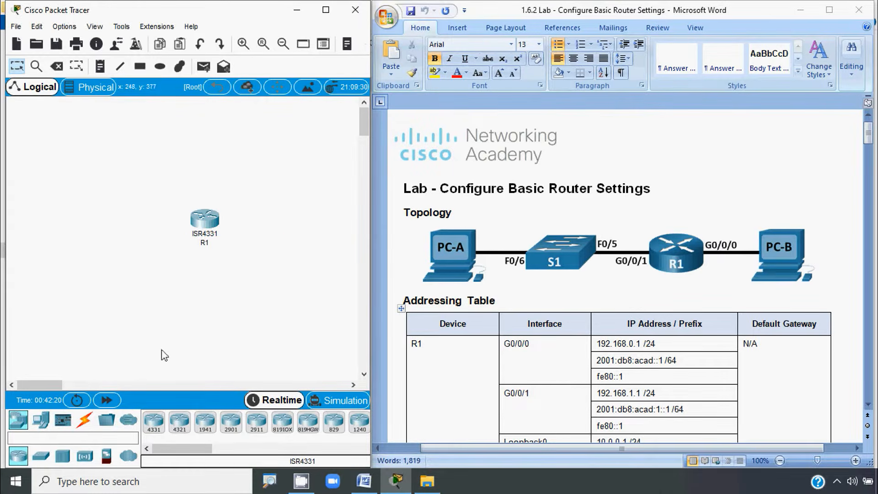
# Step: Pick the 2960 switch from the Network Devices > Switches palette
pyautogui.click(40, 420)
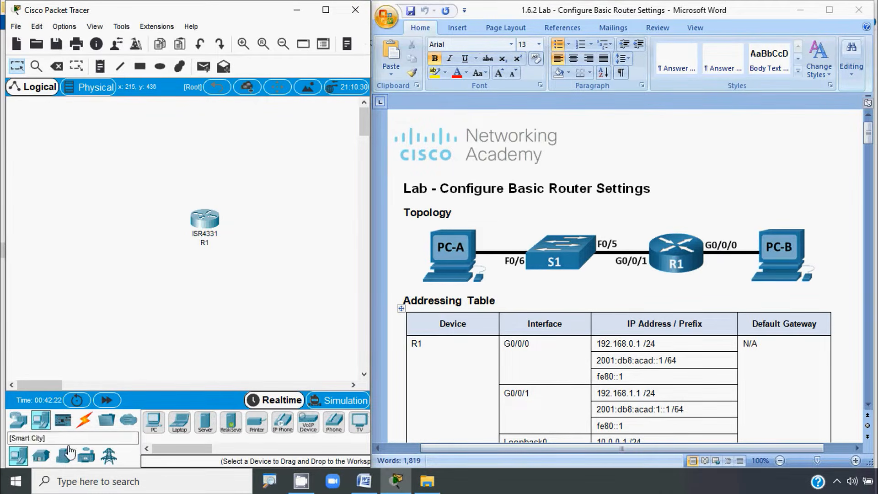
pyautogui.click(18, 419)
pyautogui.click(40, 456)
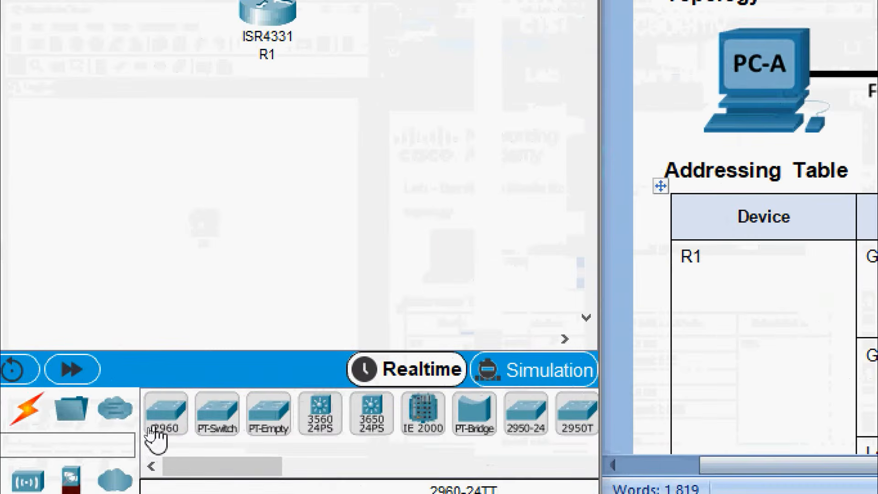
pyautogui.click(150, 424)
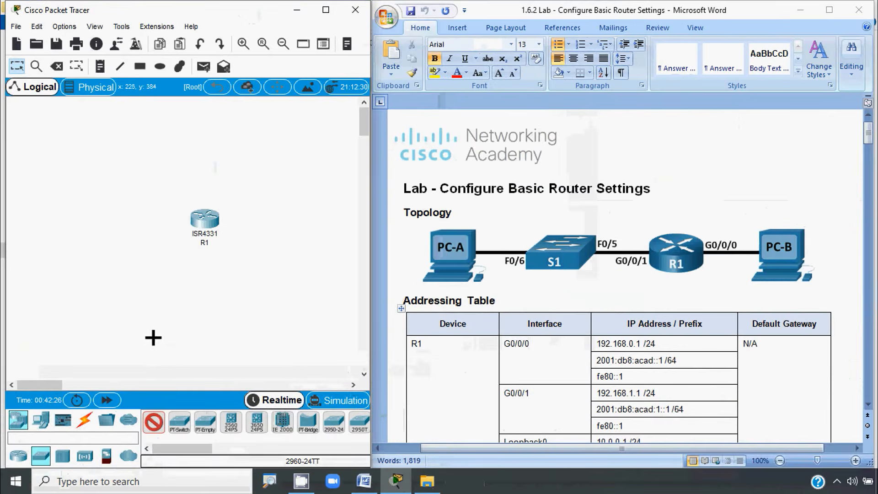
# Step: Place the 2960 switch left of R1 and rename it S1
pyautogui.click(141, 225)
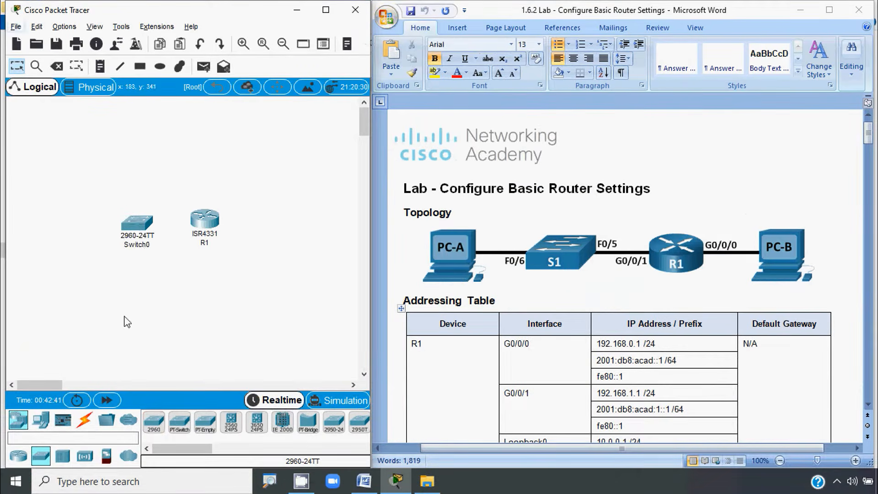
pyautogui.click(146, 246)
pyautogui.moveTo(150, 247); pyautogui.dragTo(122, 247)
pyautogui.write('S1')
pyautogui.click(114, 289)
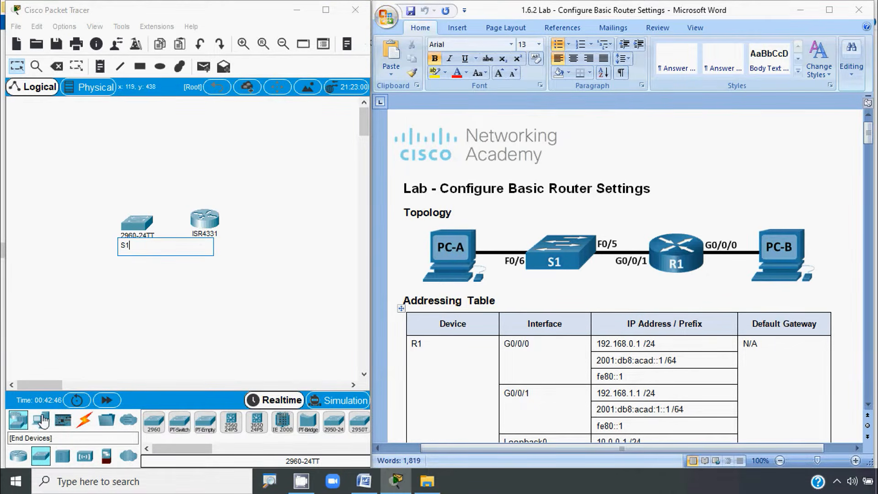
# Step: Place two generic PCs, one left of S1 and one right of R1
pyautogui.click(41, 420)
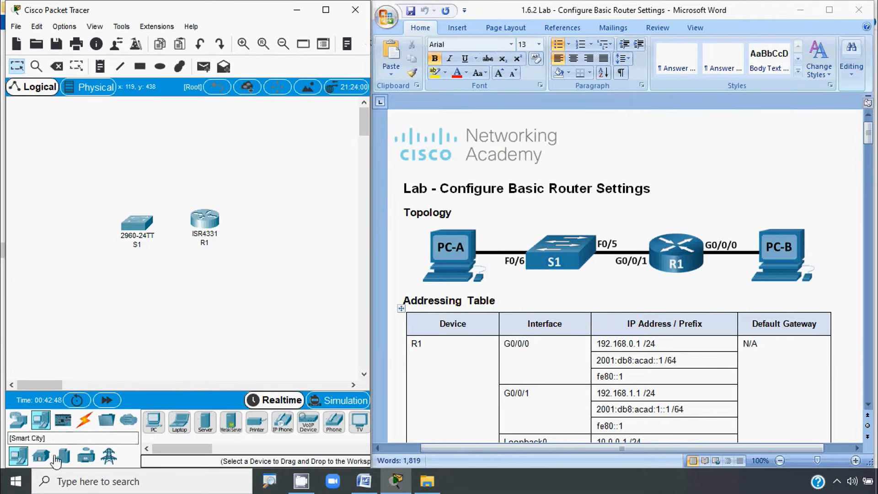
pyautogui.click(158, 427)
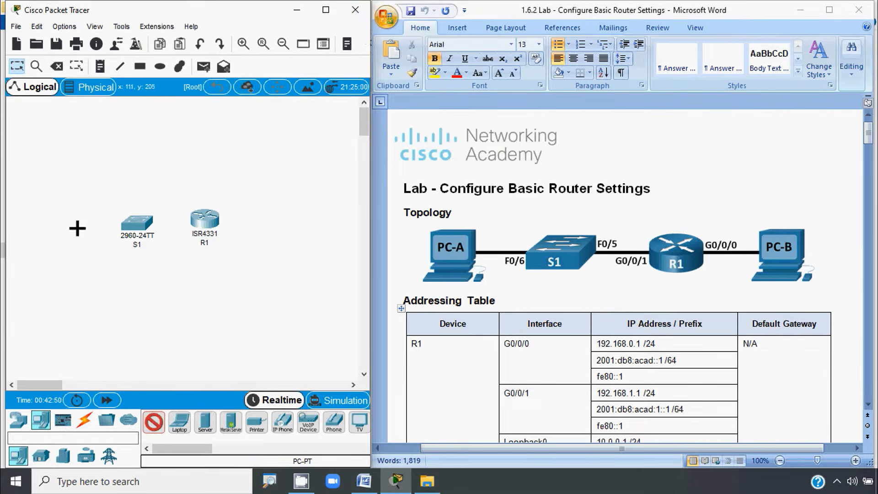
pyautogui.click(69, 227)
pyautogui.click(275, 222)
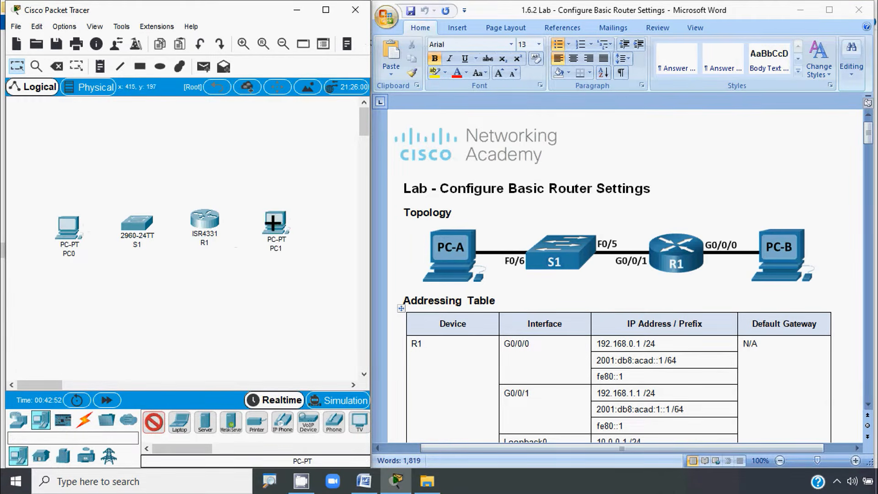
# Step: Rename the two PCs to PC-A and PC-B
pyautogui.click(71, 254)
pyautogui.moveTo(71, 254); pyautogui.dragTo(63, 255)
pyautogui.write('-')
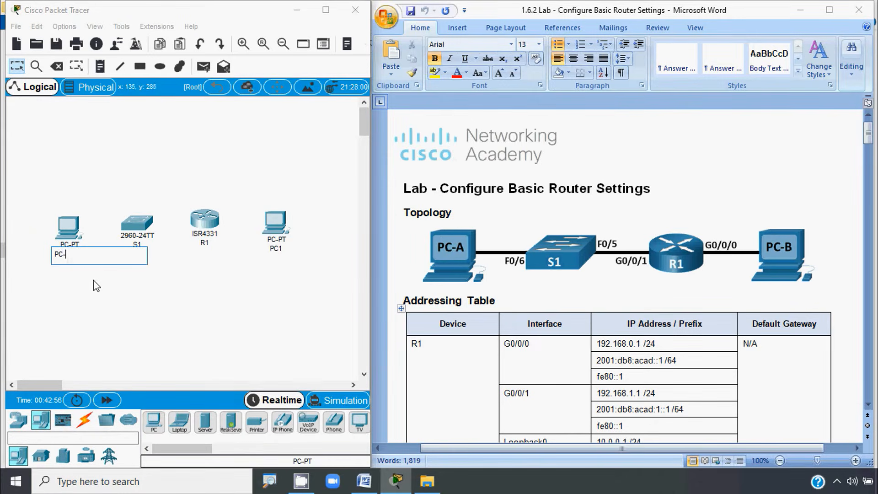
pyautogui.write('A')
pyautogui.click(276, 249)
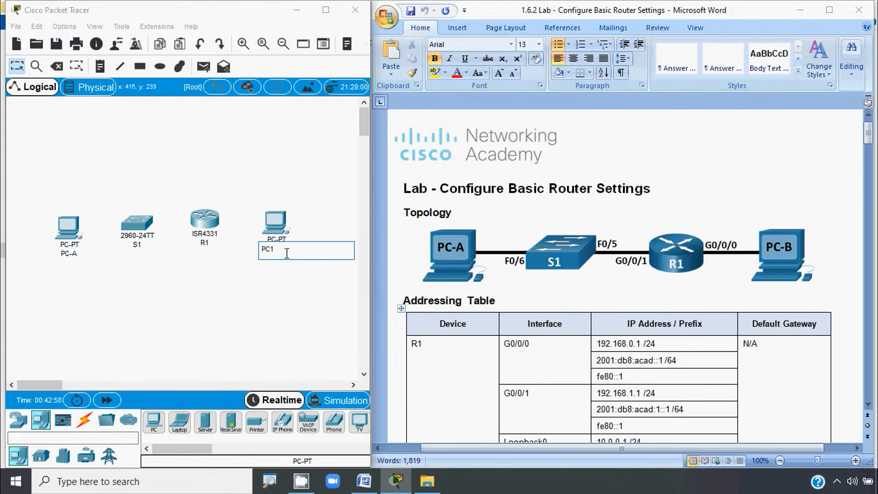
pyautogui.moveTo(287, 253); pyautogui.dragTo(270, 250)
pyautogui.write('-')
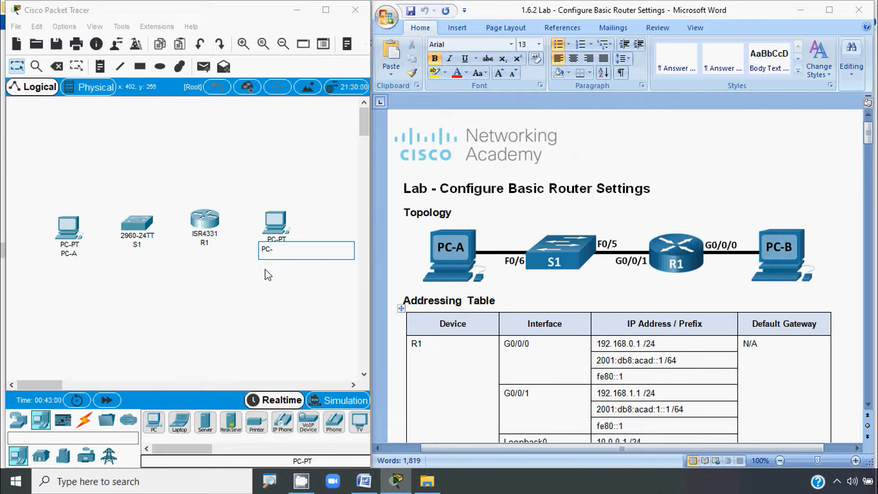
pyautogui.write('B')
pyautogui.click(233, 302)
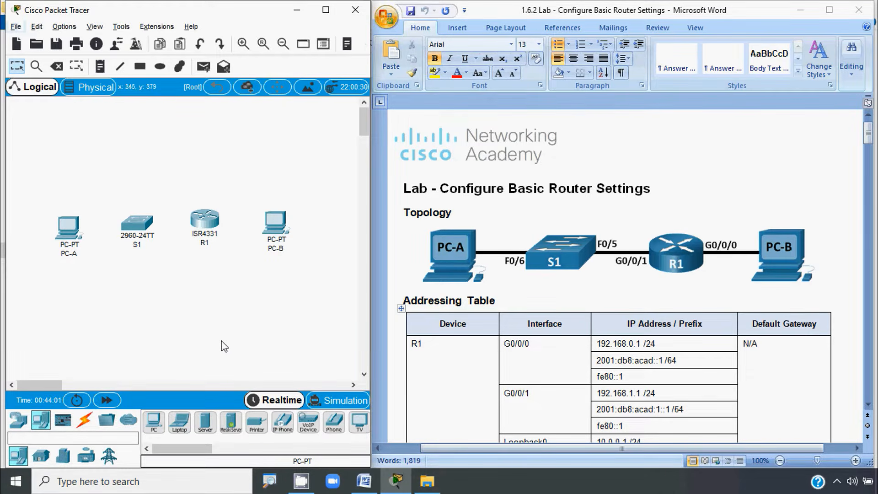
pyautogui.click(83, 423)
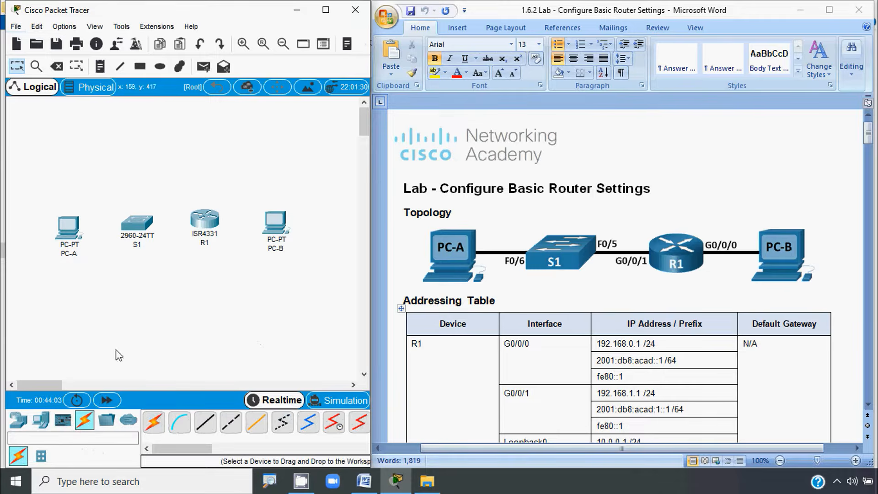
# Step: Connect S1 Fa0/6 to PC-A Fa0 with a copper straight-through cable
pyautogui.click(205, 424)
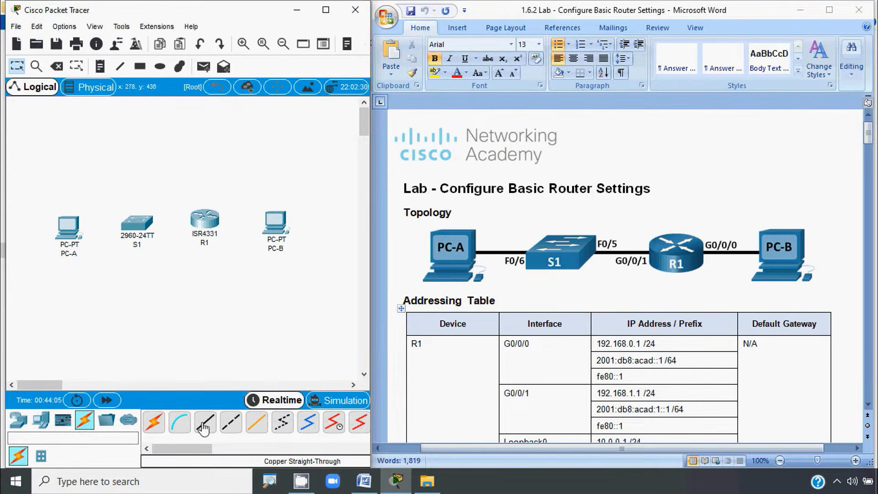
pyautogui.click(138, 224)
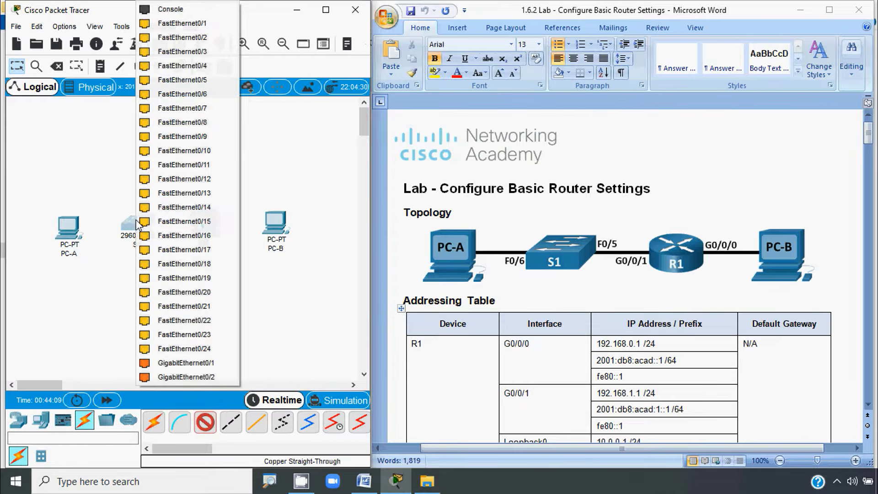
pyautogui.click(183, 94)
pyautogui.click(66, 226)
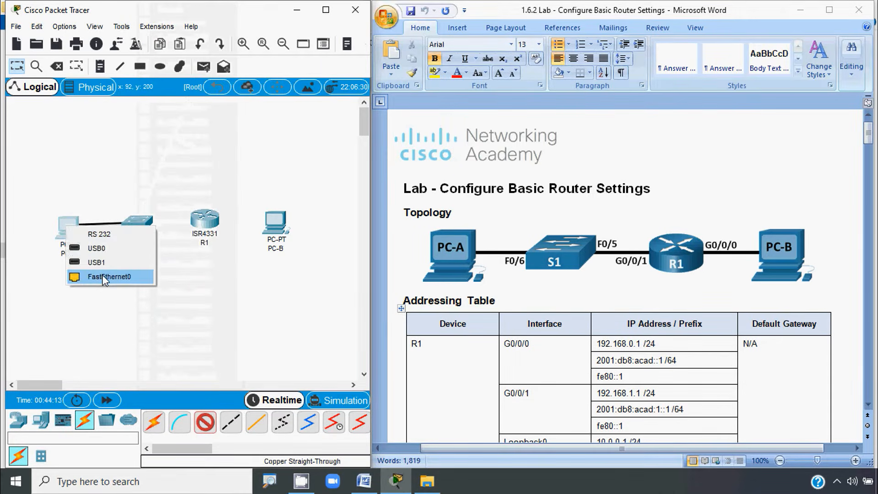
pyautogui.click(105, 277)
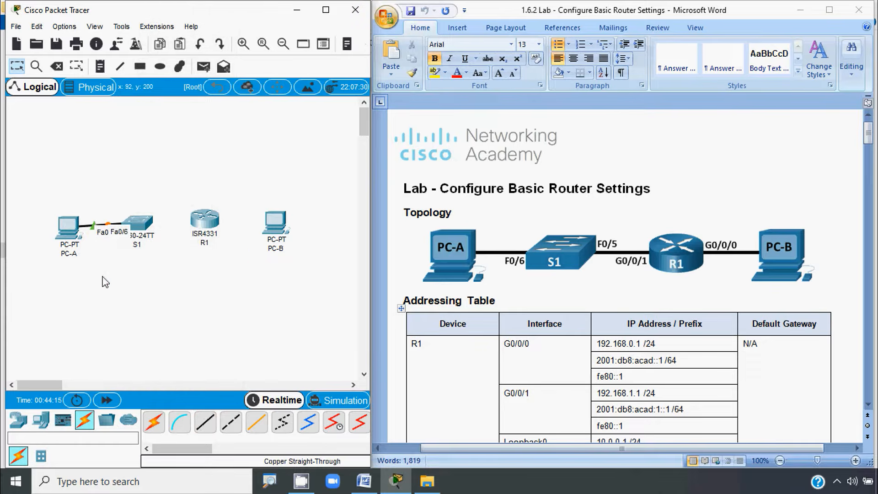
# Step: Connect R1 G0/0/1 to S1 Fa0/5 with a copper straight-through cable
pyautogui.click(205, 423)
pyautogui.click(204, 219)
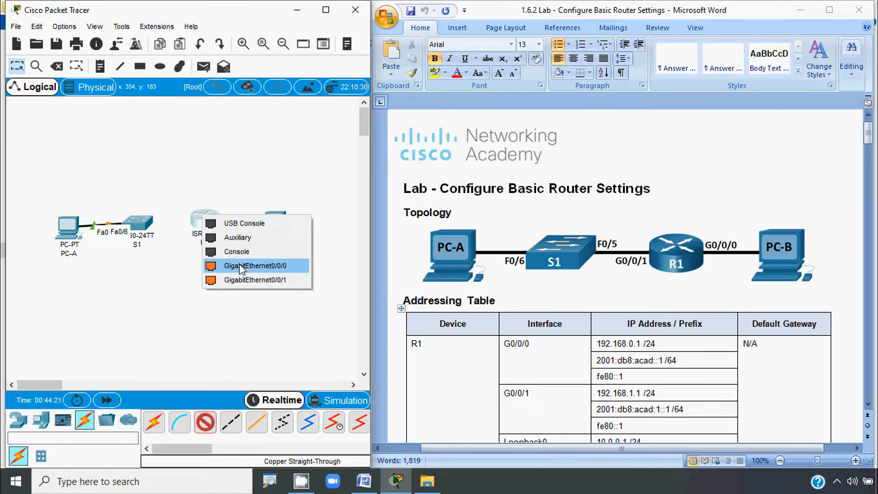
pyautogui.click(254, 280)
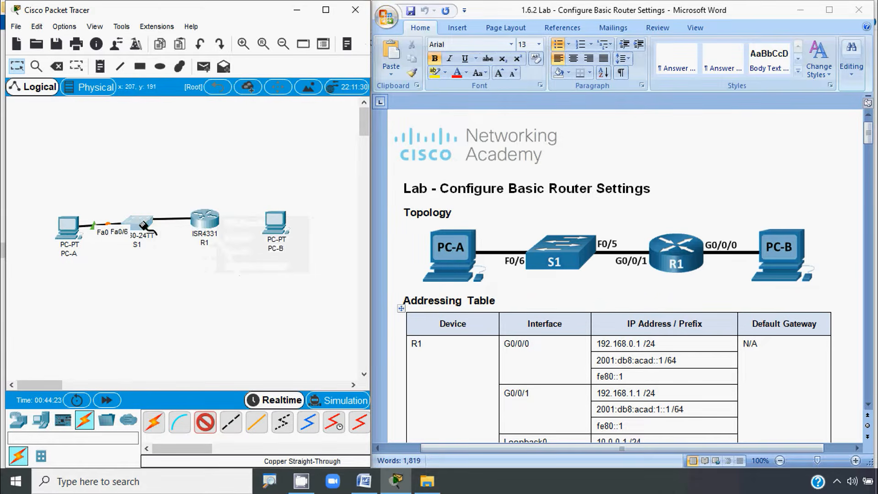
pyautogui.click(145, 224)
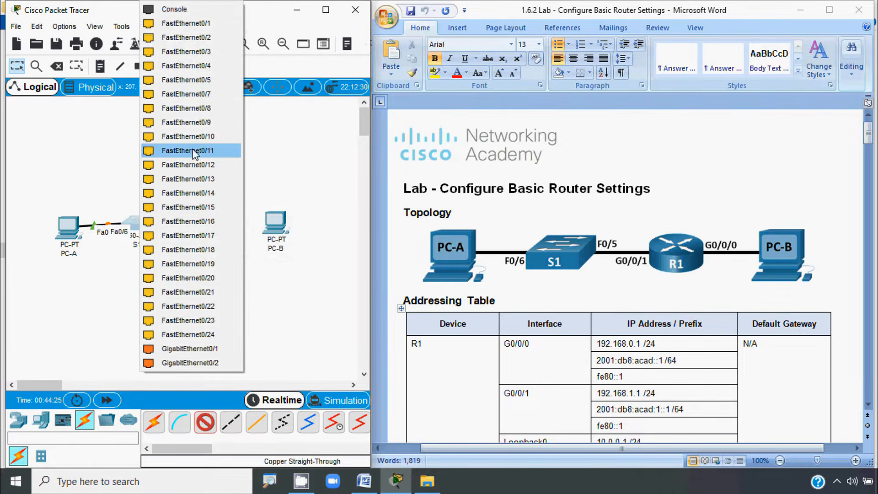
pyautogui.click(180, 81)
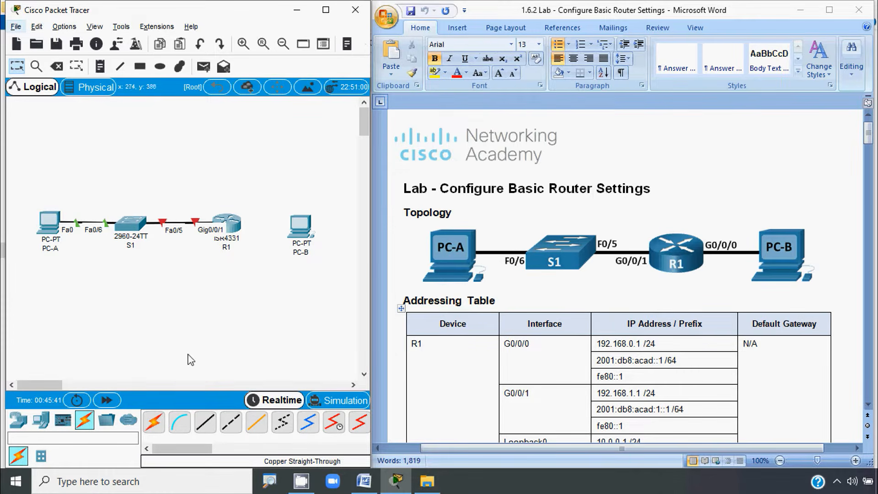
# Step: Link R1 G0/0/0 to PC-B Fa0 with a copper cross-over cable
pyautogui.click(237, 430)
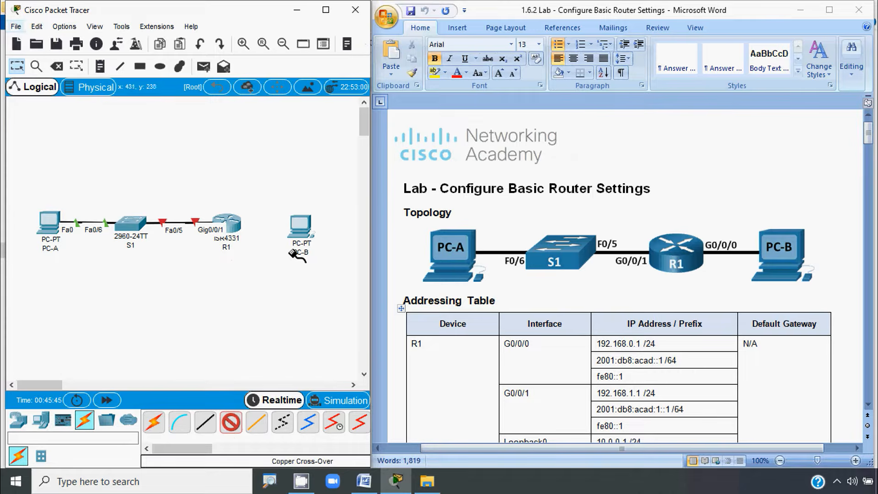
pyautogui.click(235, 223)
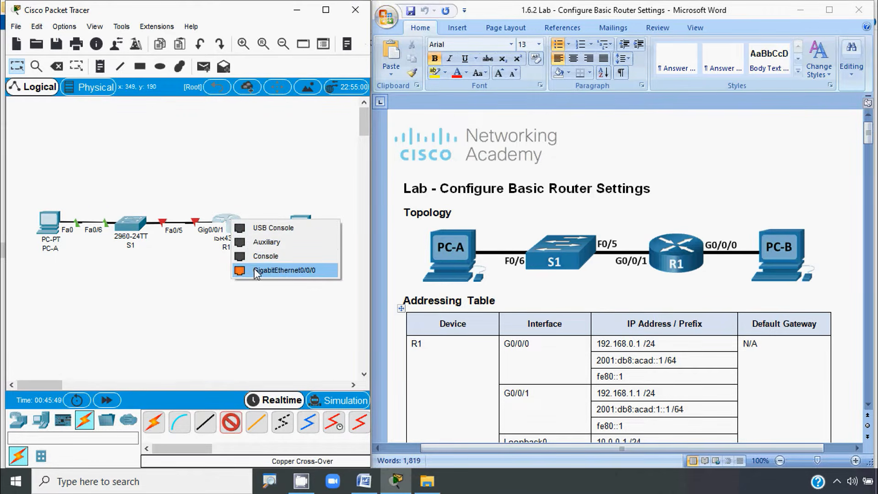
pyautogui.click(275, 270)
pyautogui.click(299, 225)
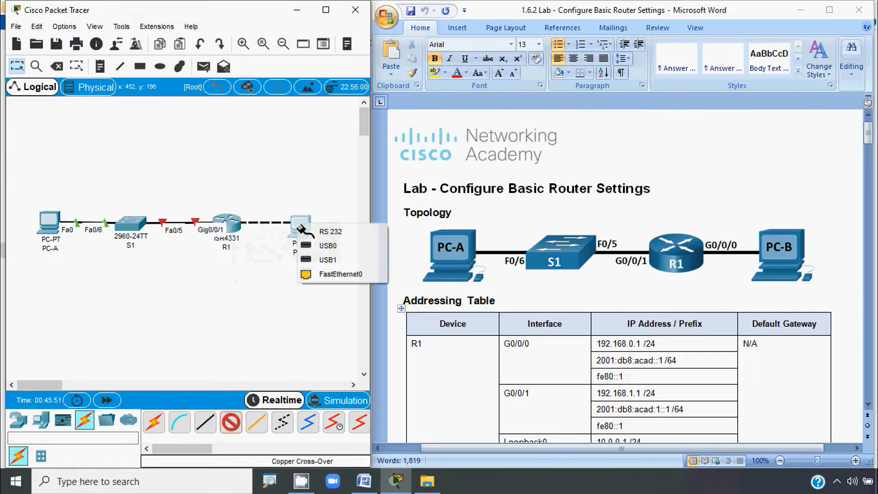
pyautogui.click(322, 275)
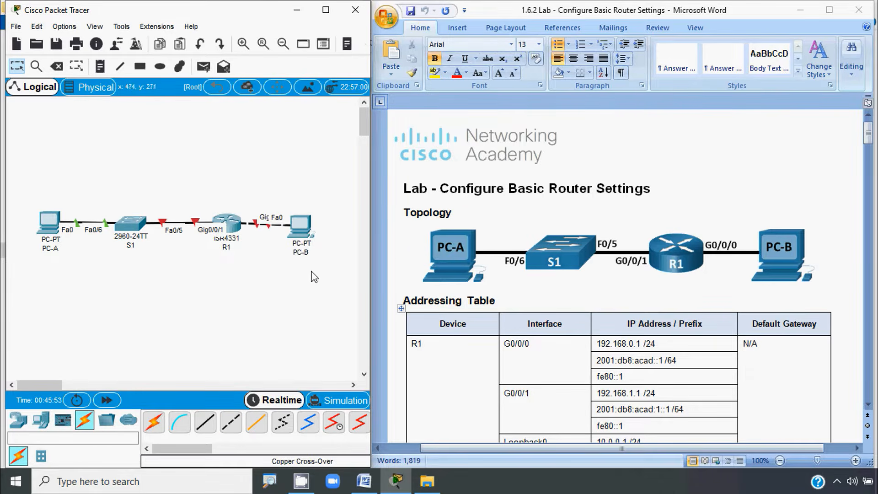
pyautogui.moveTo(306, 239); pyautogui.dragTo(321, 238)
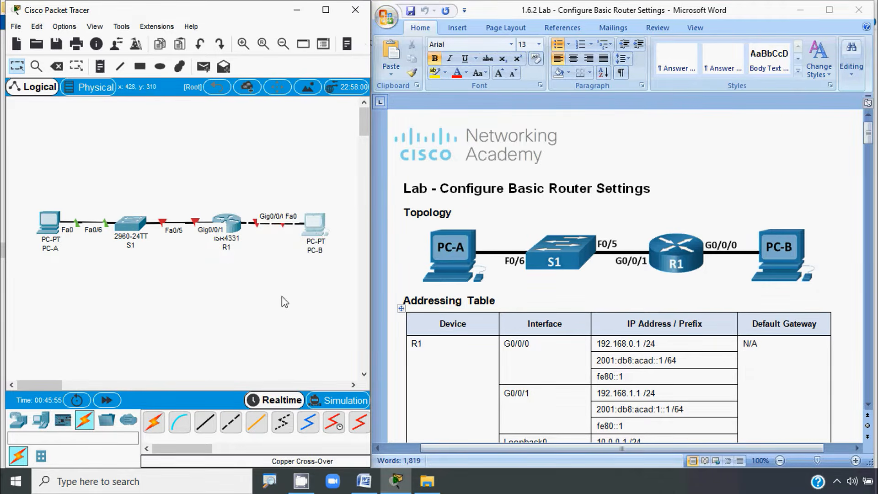
pyautogui.scroll(-20, 419, 277)
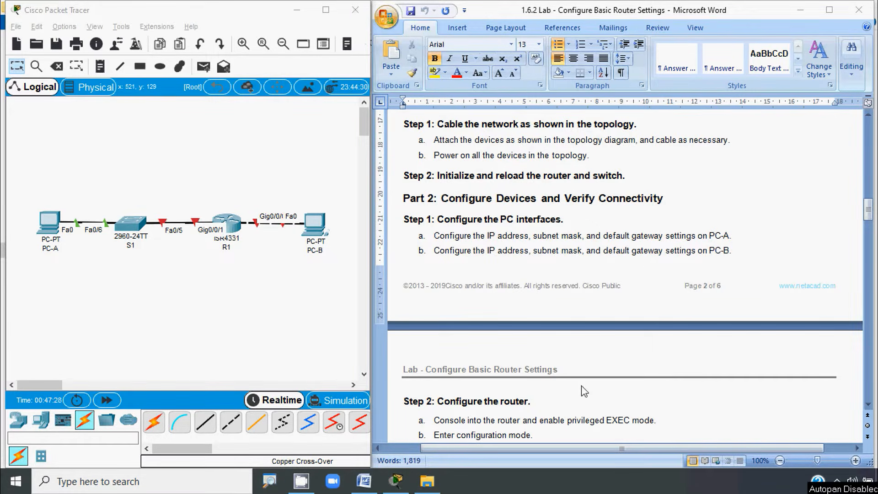
pyautogui.moveTo(869, 223); pyautogui.dragTo(871, 157)
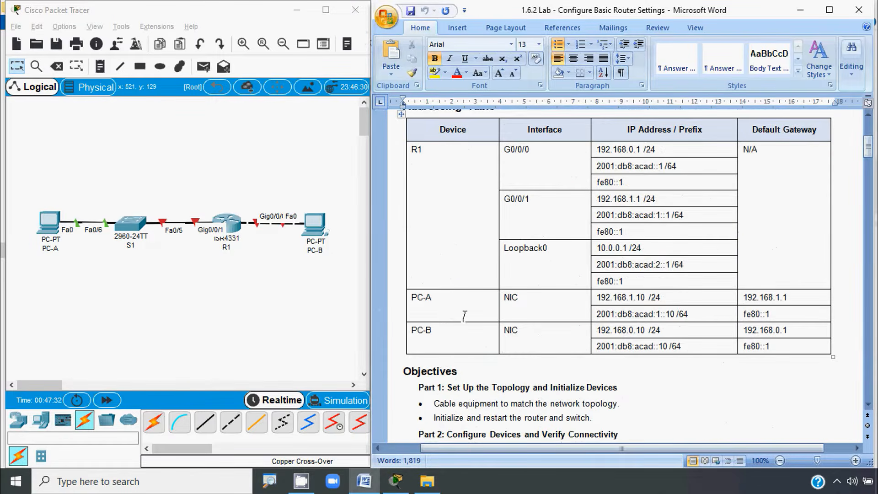
# Step: Copy 192.168.1.10 from the addressing table and enter it as PC-A's IPv4 address
pyautogui.click(600, 298)
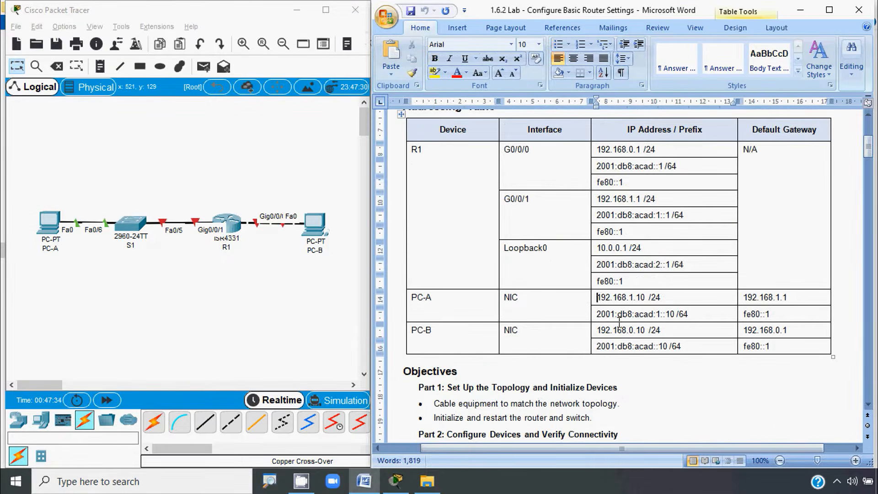
pyautogui.keyDown('shift'); pyautogui.click(646, 299); pyautogui.keyUp('shift')
pyautogui.hotkey('ctrl', 'c')
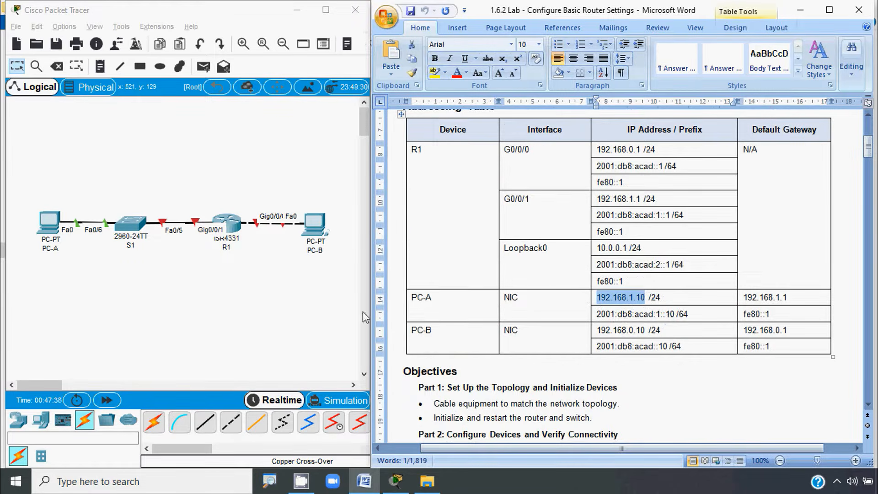
pyautogui.click(51, 224)
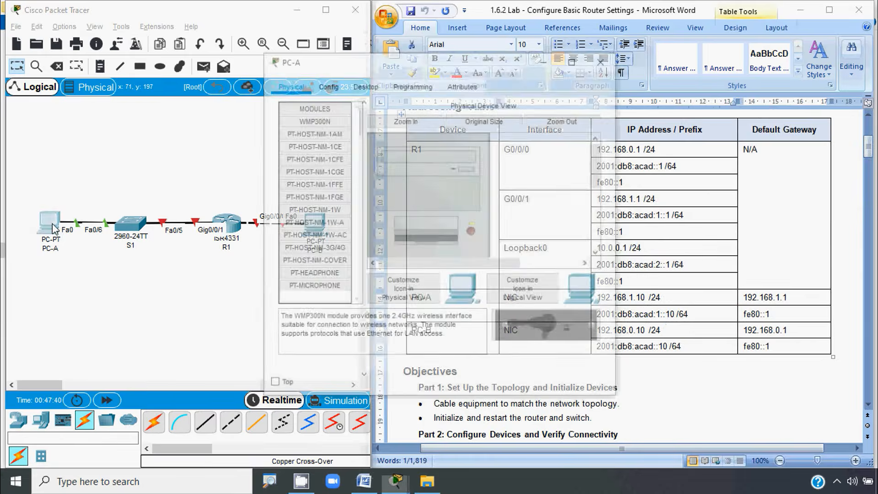
pyautogui.click(364, 84)
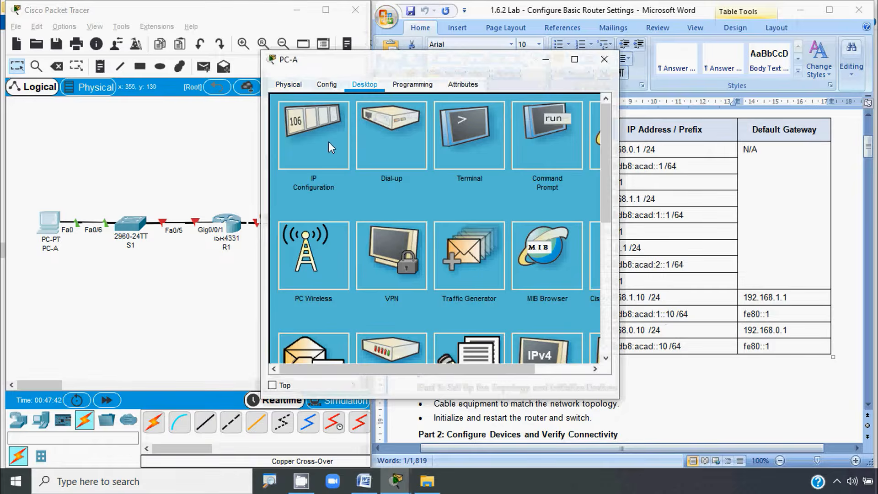
pyautogui.click(329, 143)
pyautogui.click(394, 174)
pyautogui.hotkey('ctrl', 'v')
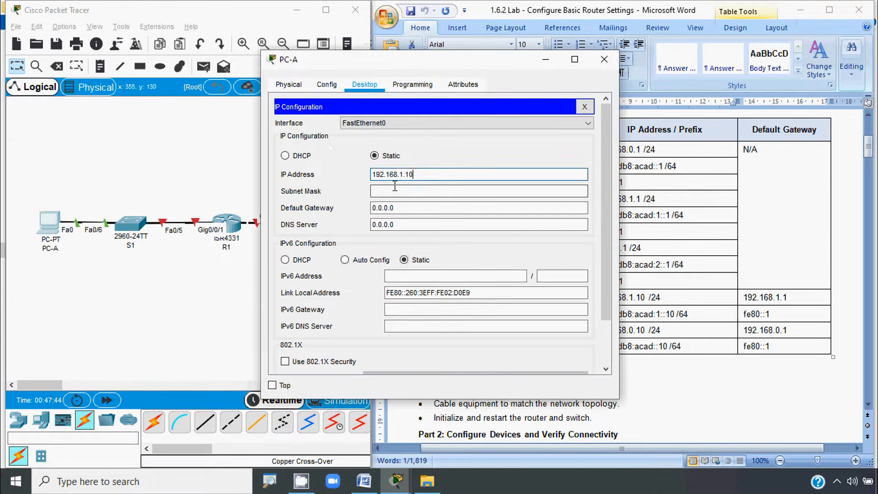
# Step: Set PC-A's subnet mask 255.255.255.0 and default gateway 192.168.1.1
pyautogui.click(394, 188)
pyautogui.click(376, 209)
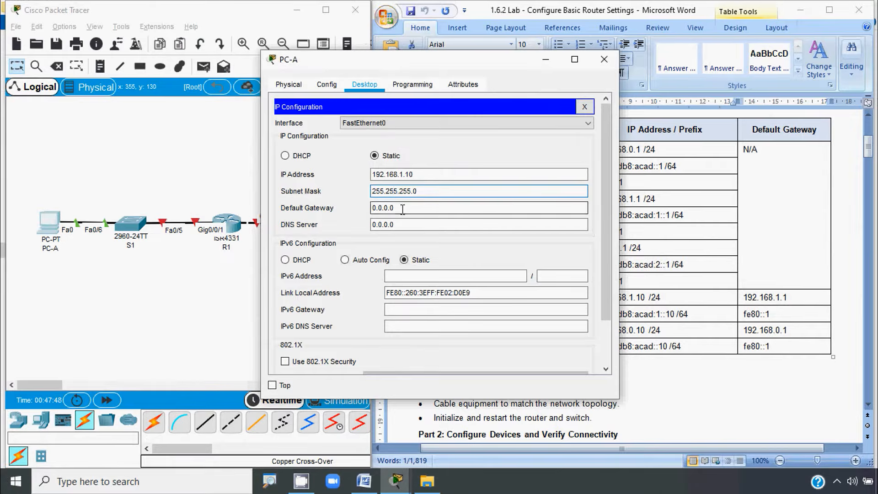
pyautogui.moveTo(410, 174); pyautogui.dragTo(332, 174)
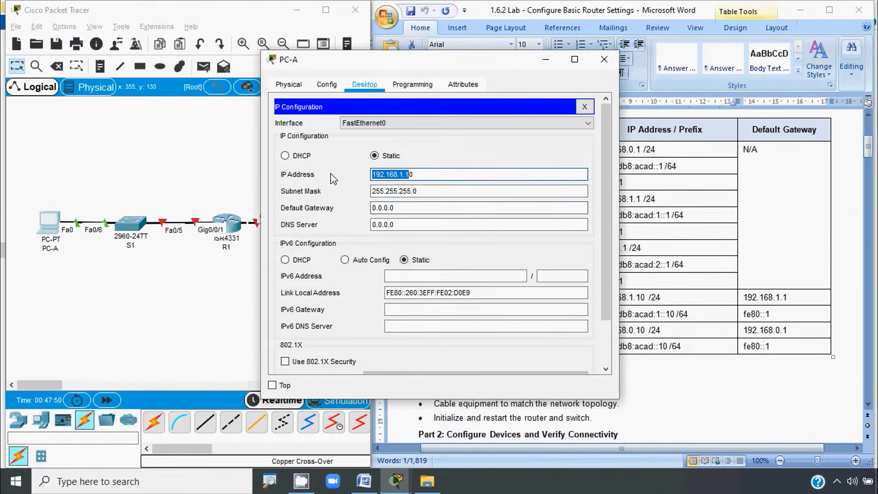
pyautogui.hotkey('ctrl', 'c')
pyautogui.doubleClick(380, 208)
pyautogui.hotkey('ctrl', 'v')
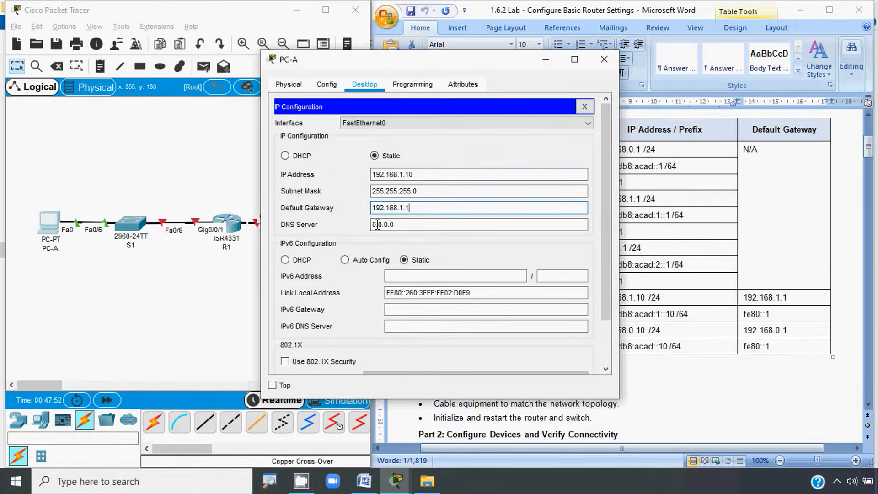
pyautogui.click(378, 225)
# Step: Give PC-A IPv6 address 2001:db8:acad:1::10/64 and IPv6 gateway FE80::1
pyautogui.click(426, 275)
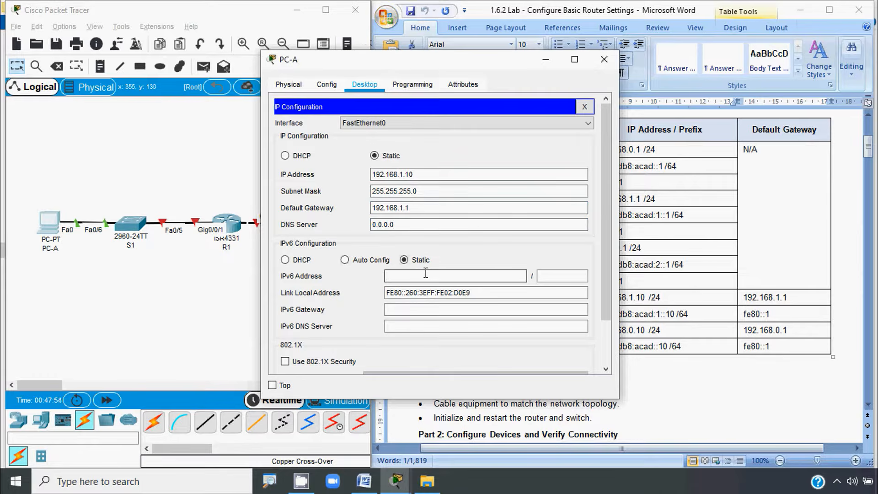
pyautogui.click(657, 382)
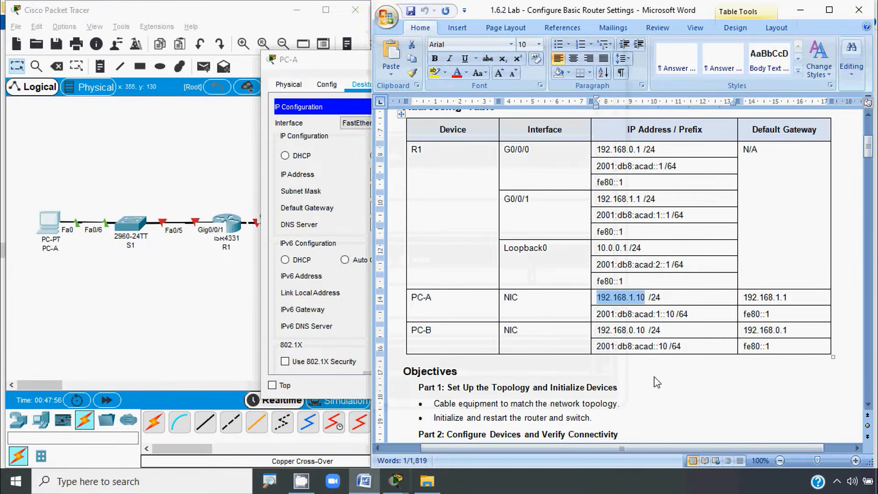
pyautogui.click(596, 317)
pyautogui.click(602, 316)
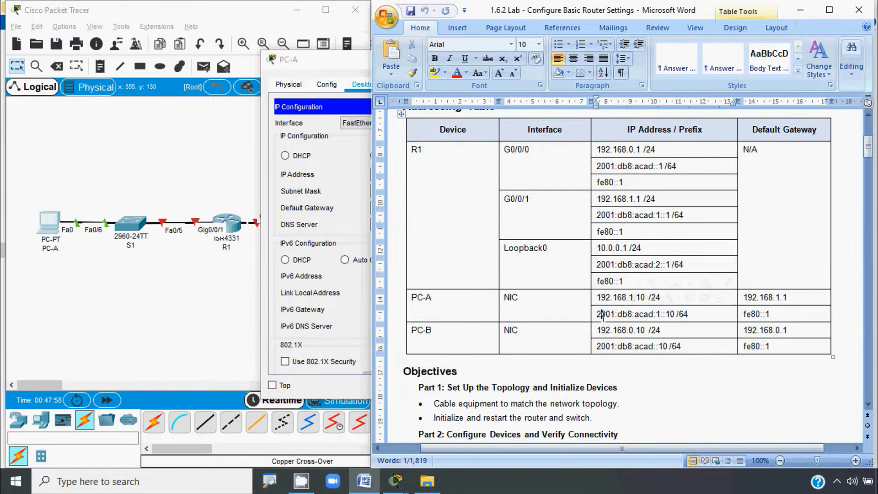
pyautogui.moveTo(599, 316); pyautogui.dragTo(675, 316)
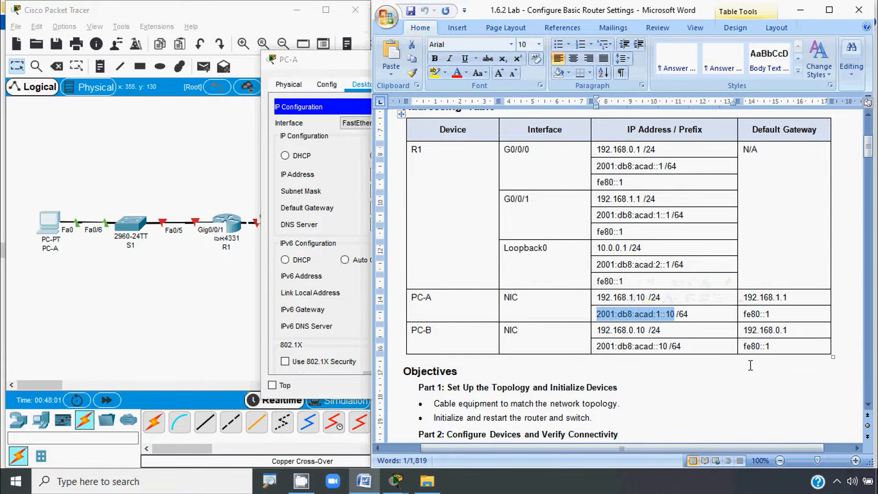
pyautogui.hotkey('alt', 'Tab')
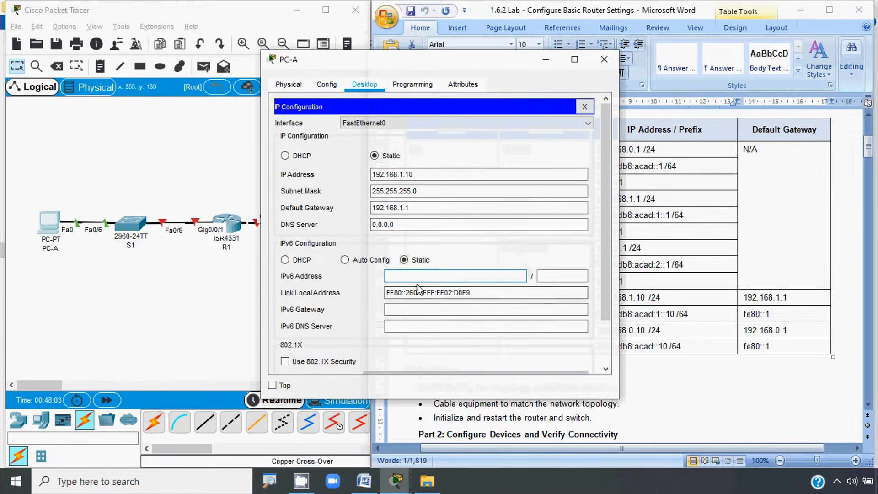
pyautogui.hotkey('ctrl', 'v')
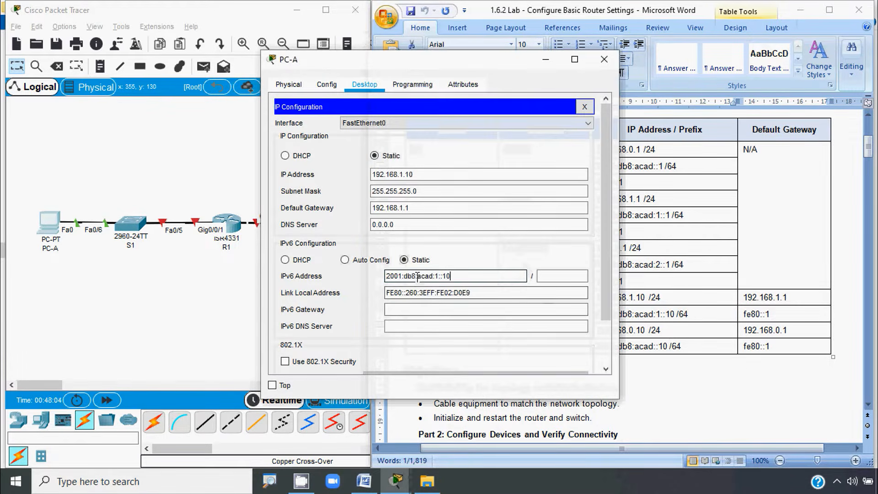
pyautogui.click(554, 277)
pyautogui.write('64')
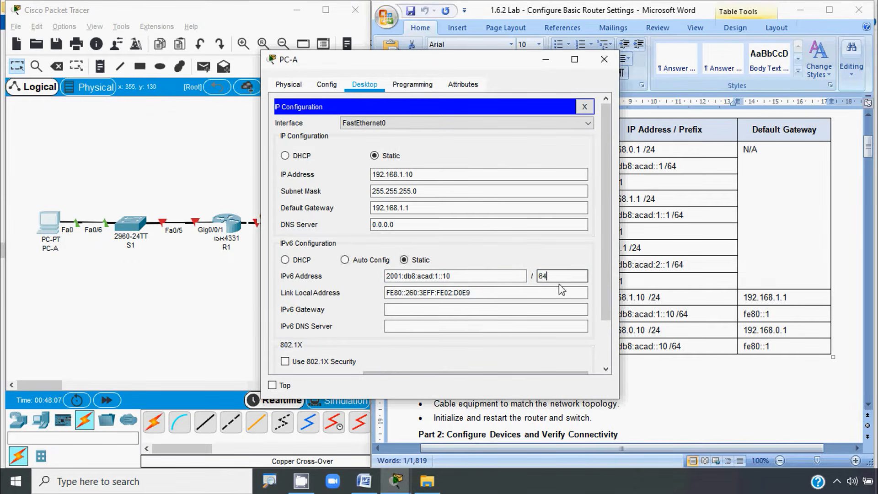
pyautogui.click(414, 311)
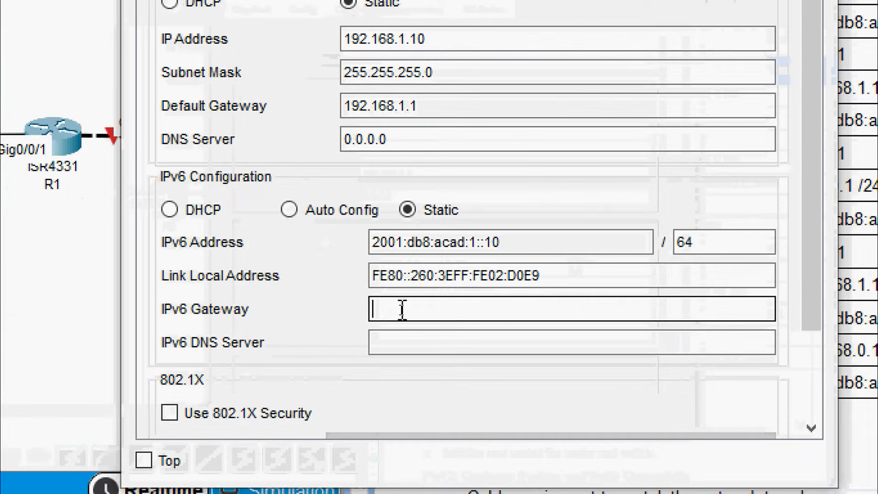
pyautogui.write('FE80::1')
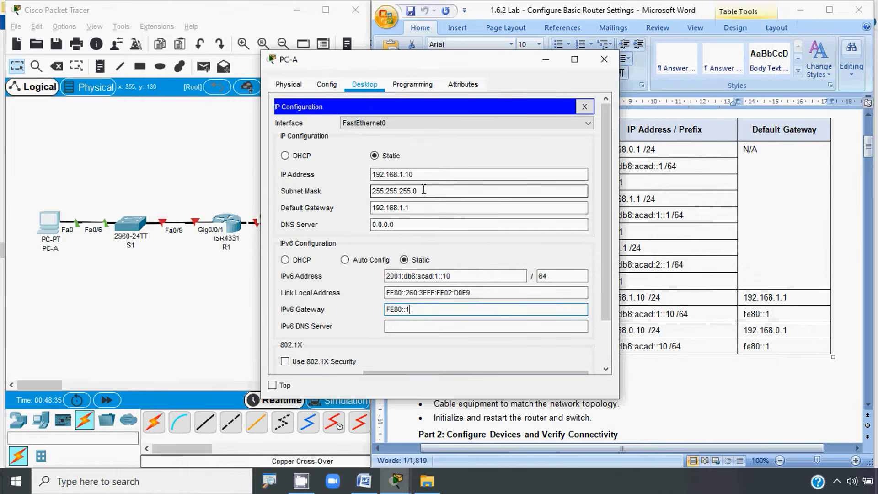
# Step: Close PC-A, open PC-B's IP Configuration and copy 192.168.0.10 from the addressing table
pyautogui.click(597, 59)
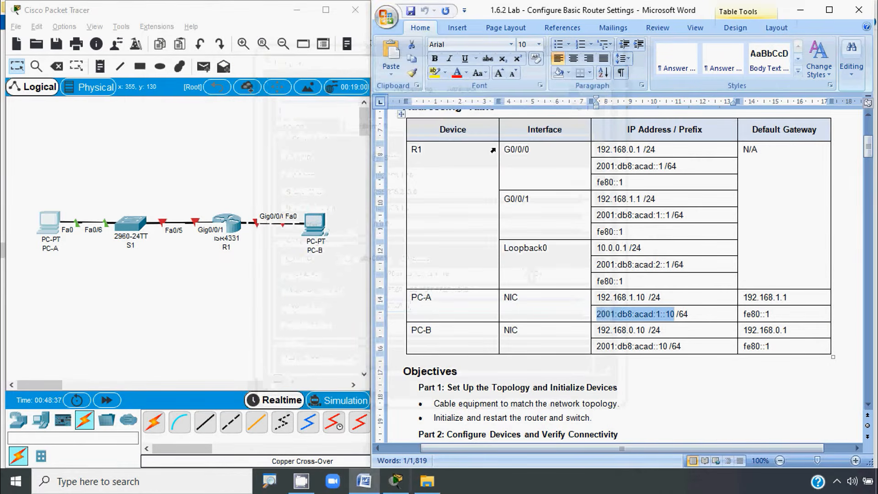
pyautogui.click(315, 224)
pyautogui.click(364, 88)
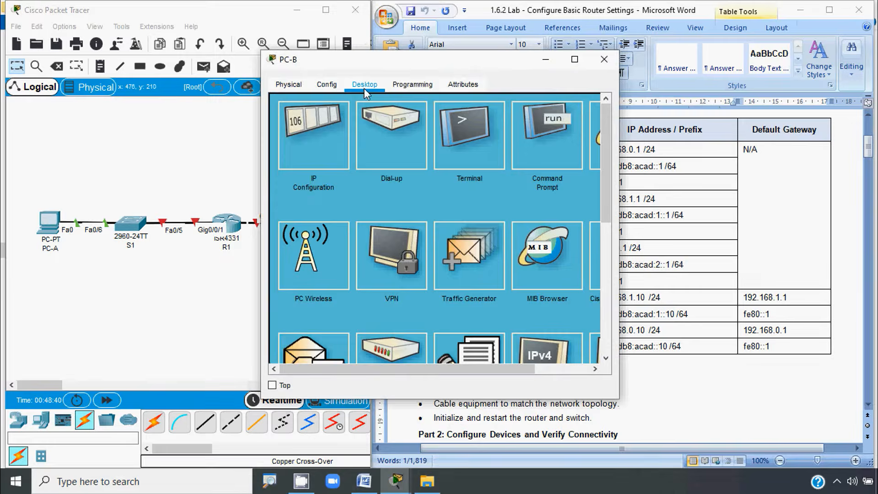
pyautogui.click(314, 131)
pyautogui.click(709, 387)
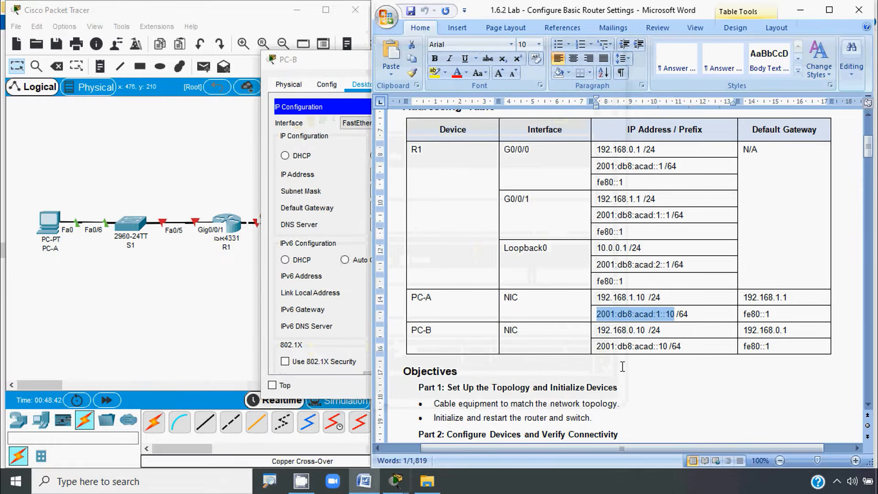
pyautogui.click(598, 332)
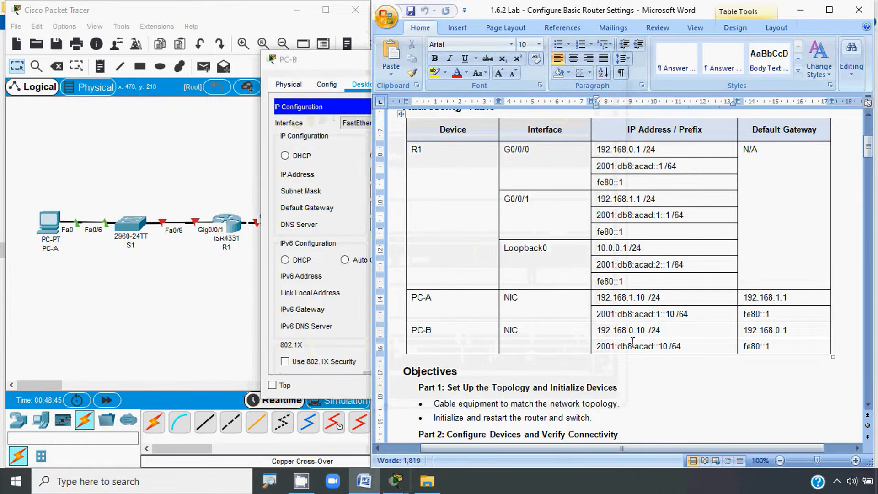
pyautogui.keyDown('shift'); pyautogui.click(645, 330); pyautogui.keyUp('shift')
pyautogui.hotkey('ctrl', 'c')
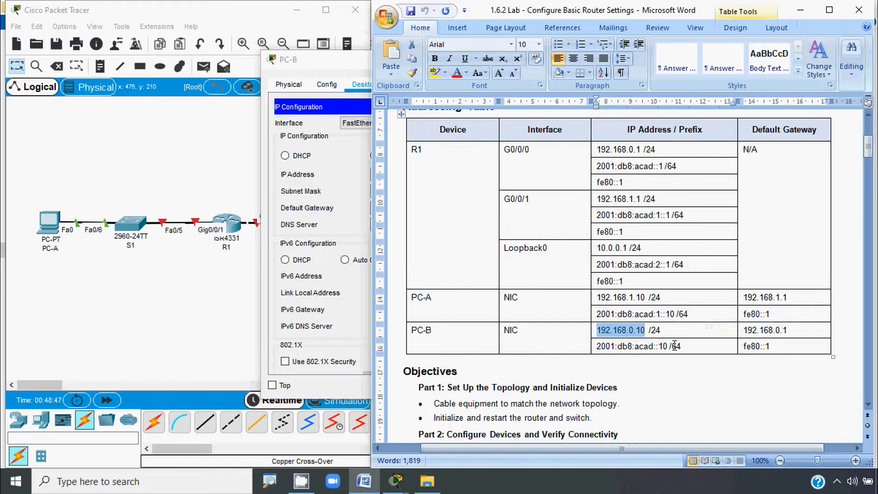
pyautogui.click(333, 70)
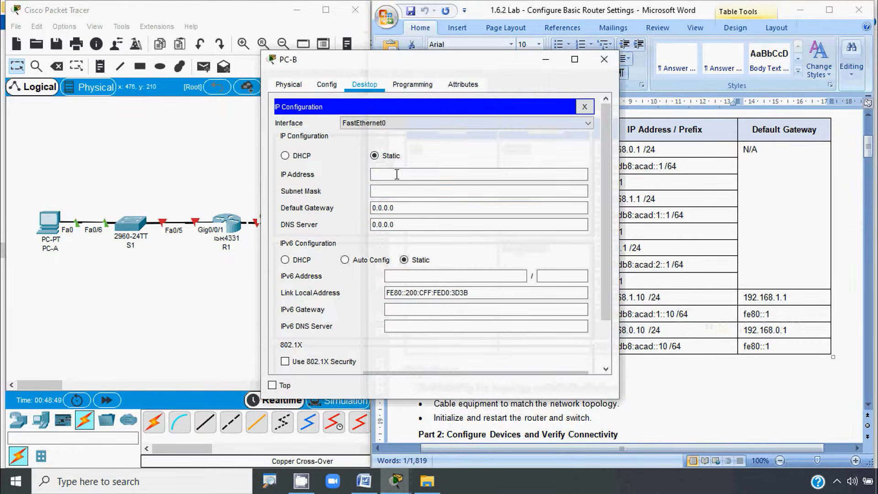
# Step: Set PC-B's IPv4 address 192.168.0.10/24 with default gateway 192.168.0.1
pyautogui.click(401, 174)
pyautogui.hotkey('ctrl', 'v')
pyautogui.click(399, 190)
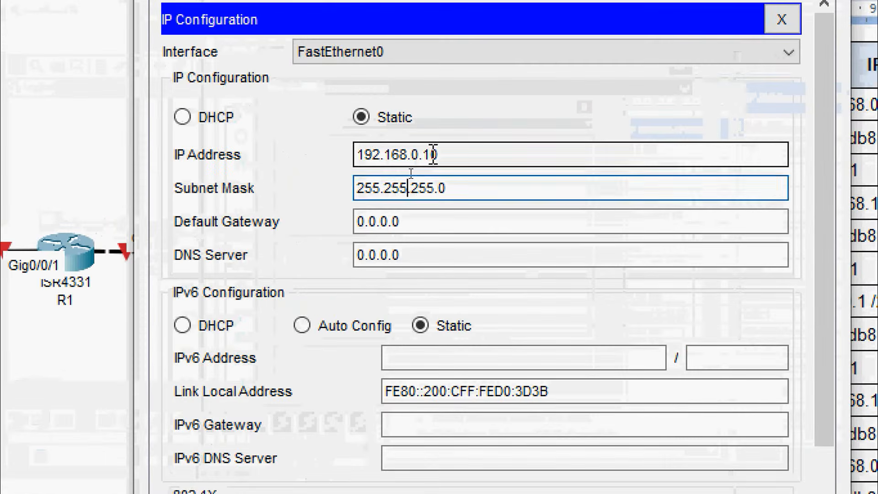
pyautogui.moveTo(409, 174); pyautogui.dragTo(323, 160)
pyautogui.hotkey('ctrl', 'c')
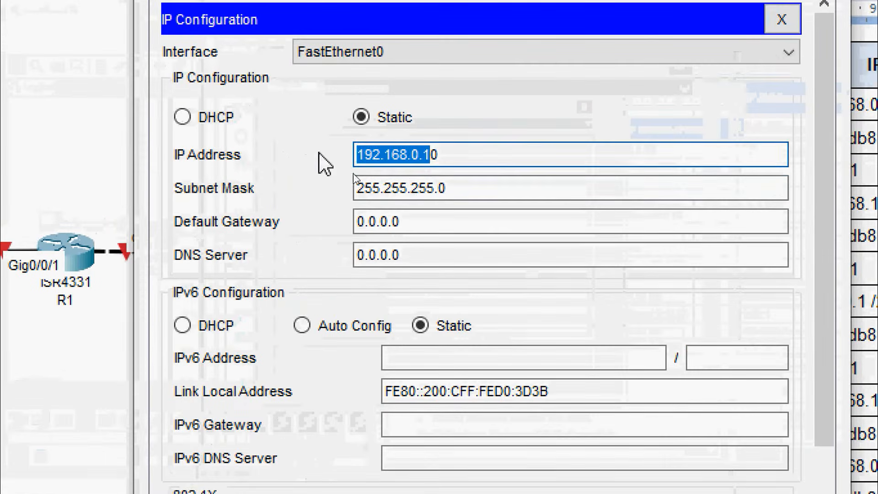
pyautogui.click(355, 221)
pyautogui.hotkey('ctrl', 'v')
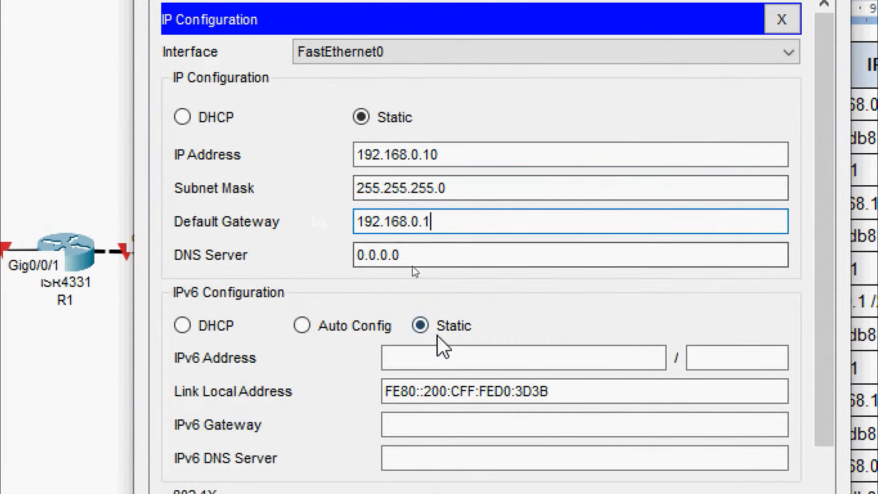
# Step: Enter PC-B's IPv6 address 2001:db8:acad::10/64 and IPv6 gateway FE80::1
pyautogui.click(430, 356)
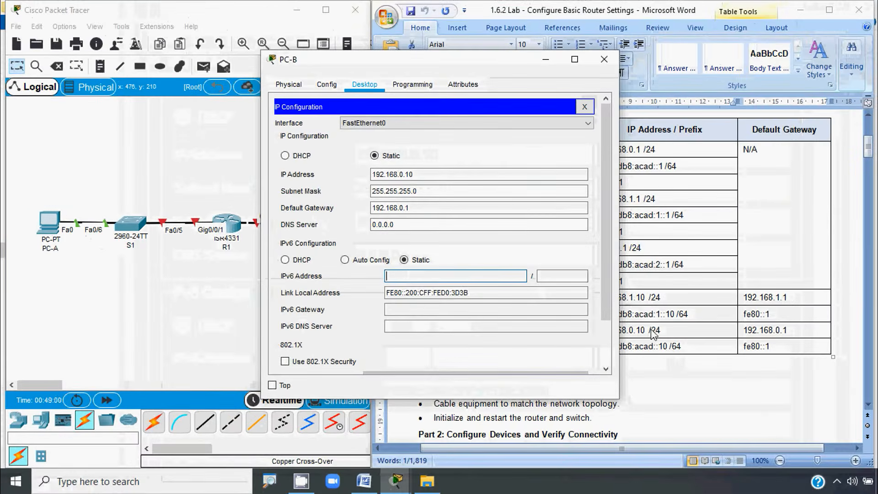
pyautogui.click(654, 330)
pyautogui.click(598, 347)
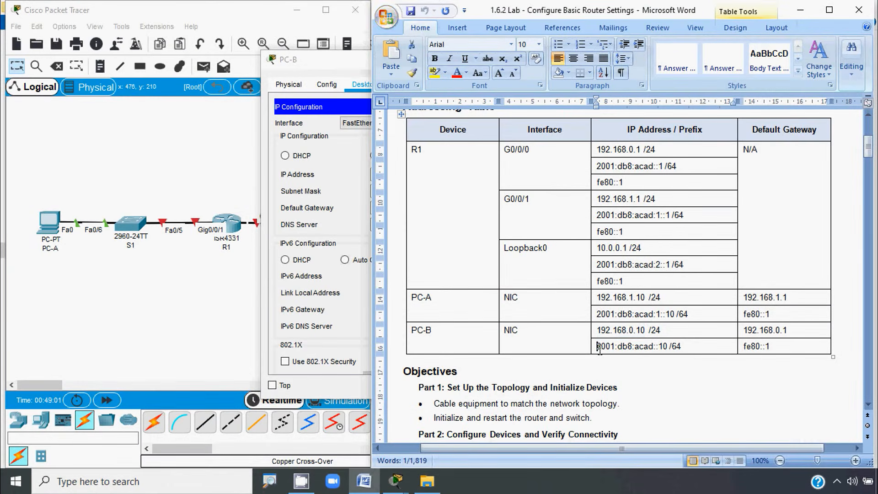
pyautogui.keyDown('shift'); pyautogui.click(667, 347); pyautogui.keyUp('shift')
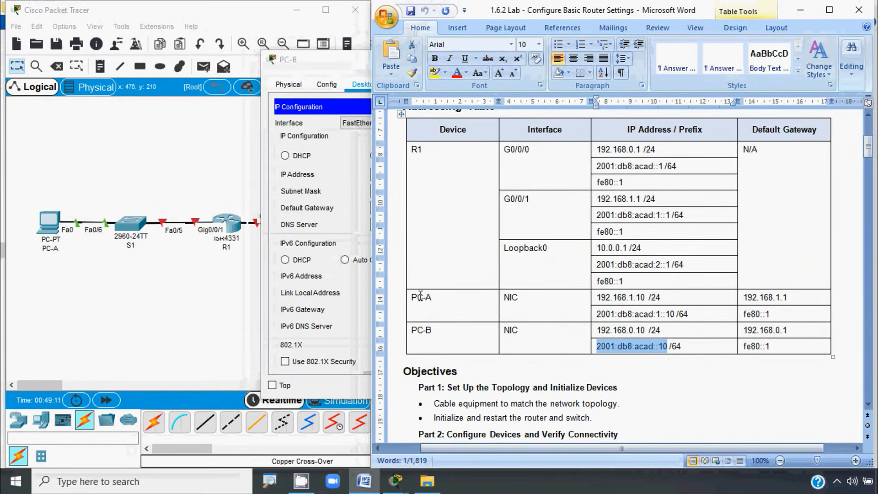
pyautogui.click(320, 74)
pyautogui.click(481, 277)
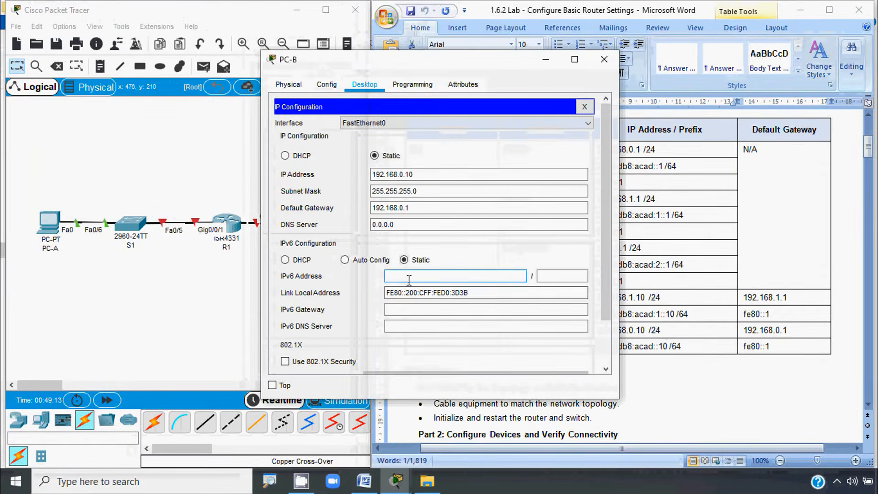
pyautogui.write('2001:db8:acad::10')
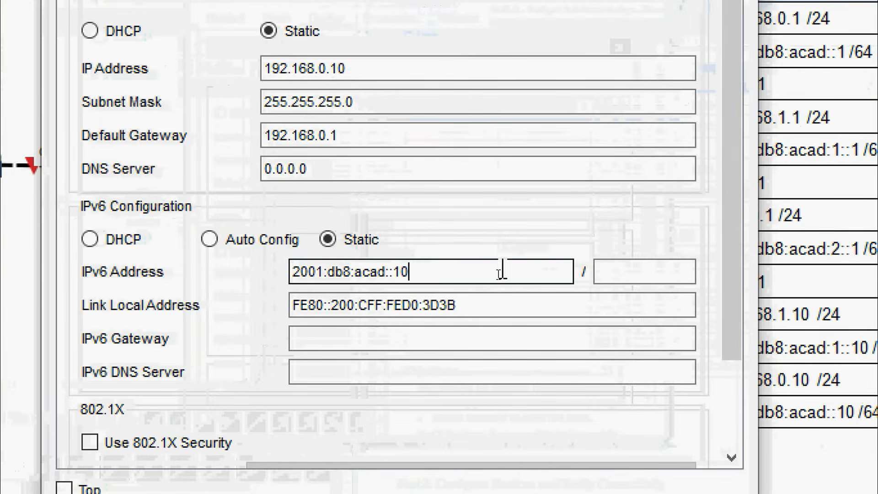
pyautogui.click(610, 272)
pyautogui.write('64')
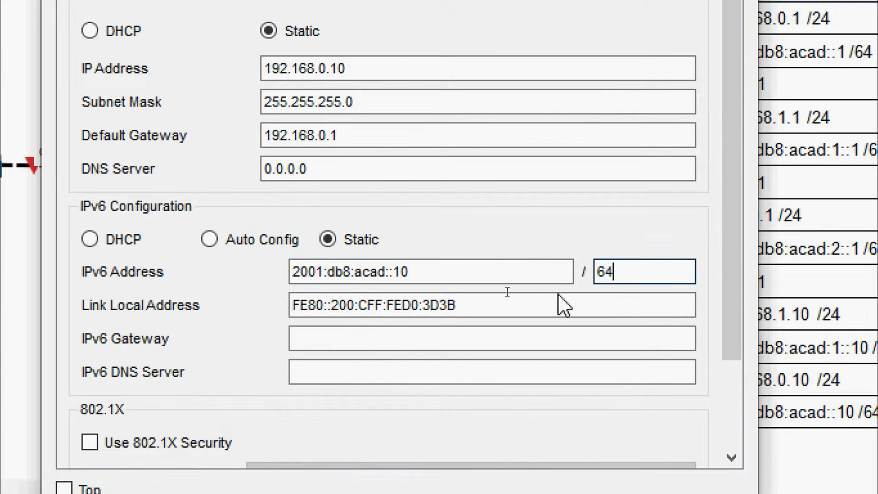
pyautogui.click(442, 339)
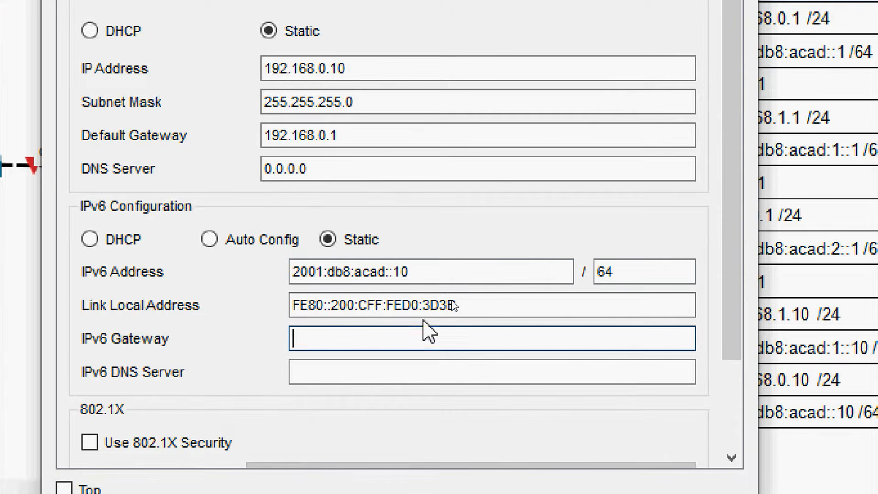
pyautogui.write('FE80::1')
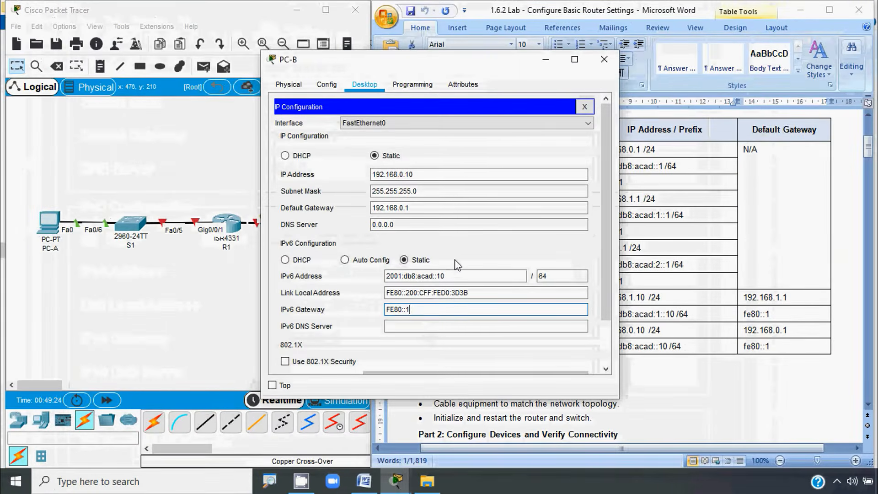
# Step: Close PC-B's window and scroll the lab to Part 2, Step 2: Configure the router
pyautogui.click(605, 59)
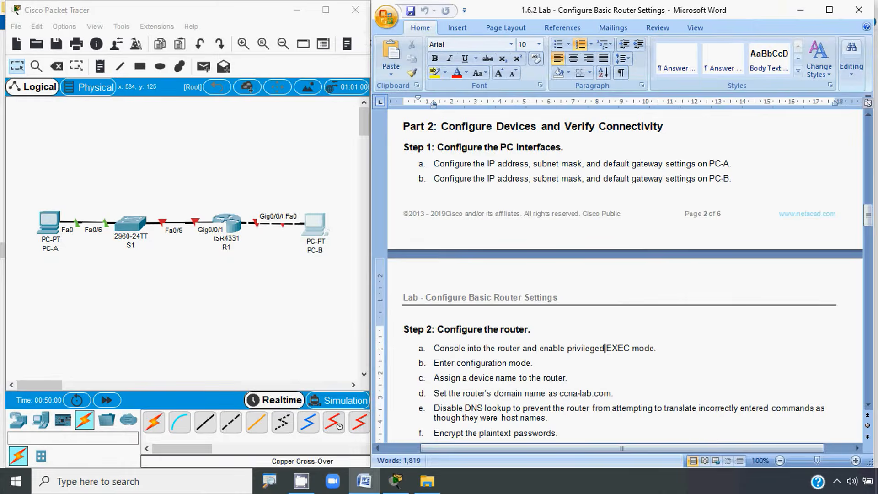
pyautogui.press('alt')
pyautogui.scroll(-7, 449, 243)
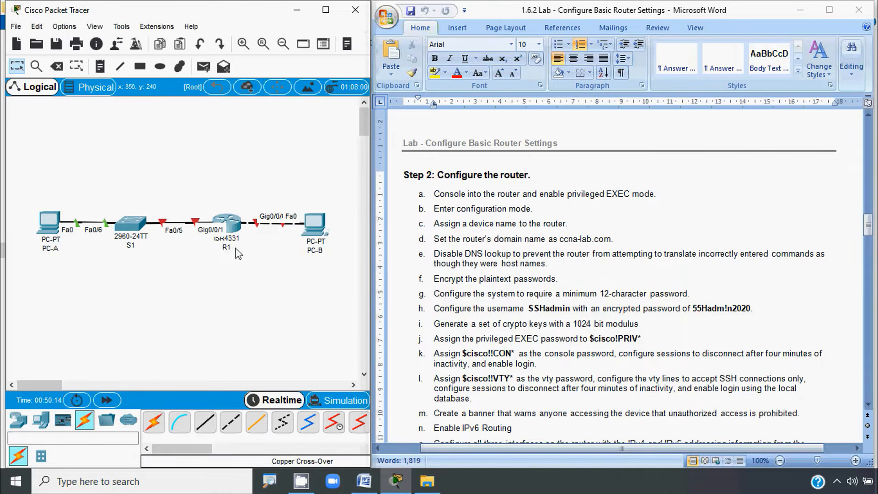
# Step: Open R1's CLI, answer no to the setup dialog and enter enable mode
pyautogui.click(229, 225)
pyautogui.click(358, 84)
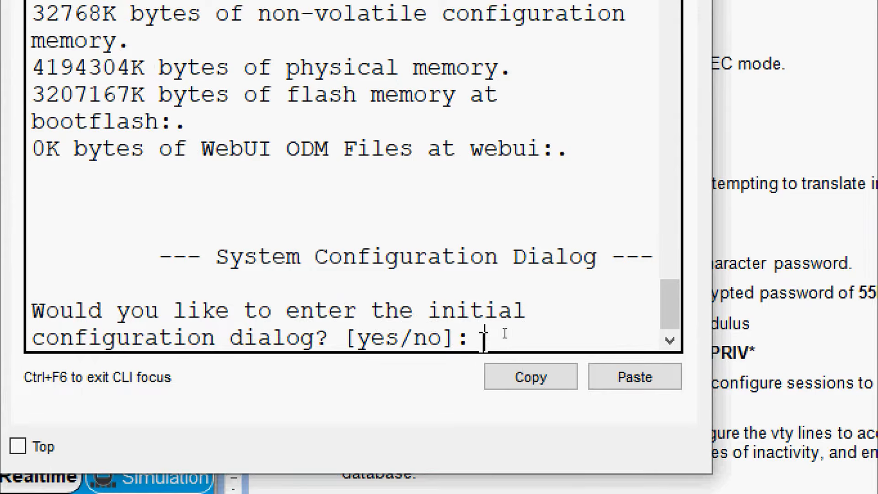
pyautogui.write('no')
pyautogui.press('Return')
pyautogui.press('Return')
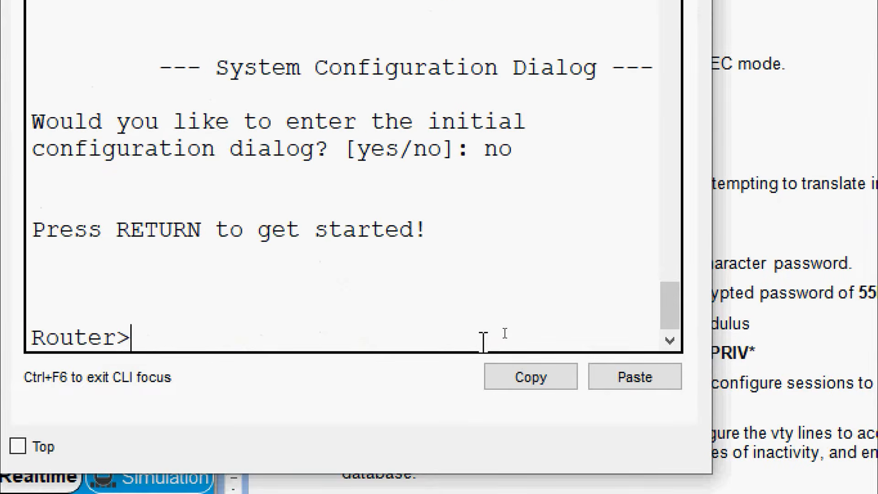
pyautogui.write('ena')
pyautogui.press('Tab')
# Step: Enter configure terminal and set the router hostname to R1
pyautogui.press('Return')
pyautogui.write('conf')
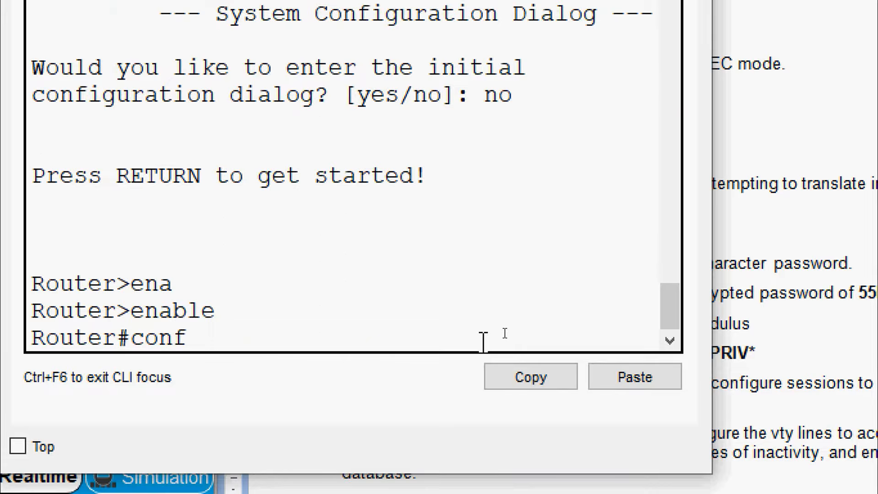
pyautogui.press('Tab')
pyautogui.write('t')
pyautogui.press('Tab')
pyautogui.press('Return')
pyautogui.write('h')
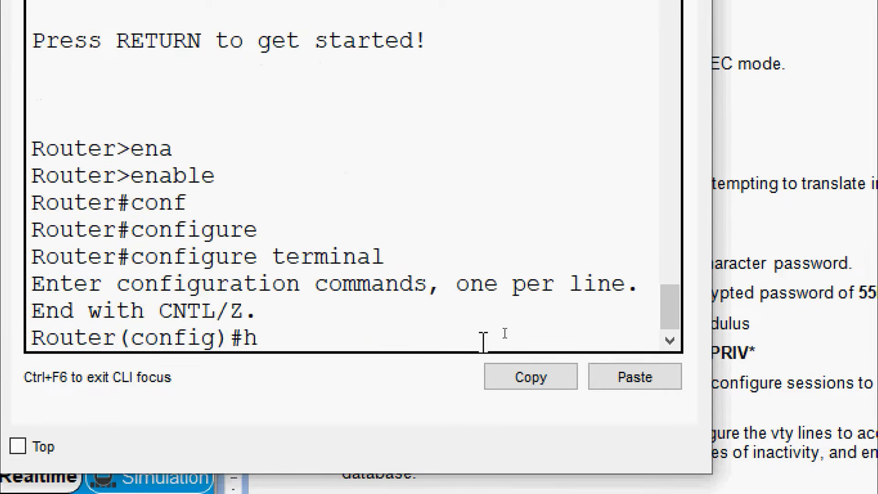
pyautogui.write('ostna')
pyautogui.press('Tab')
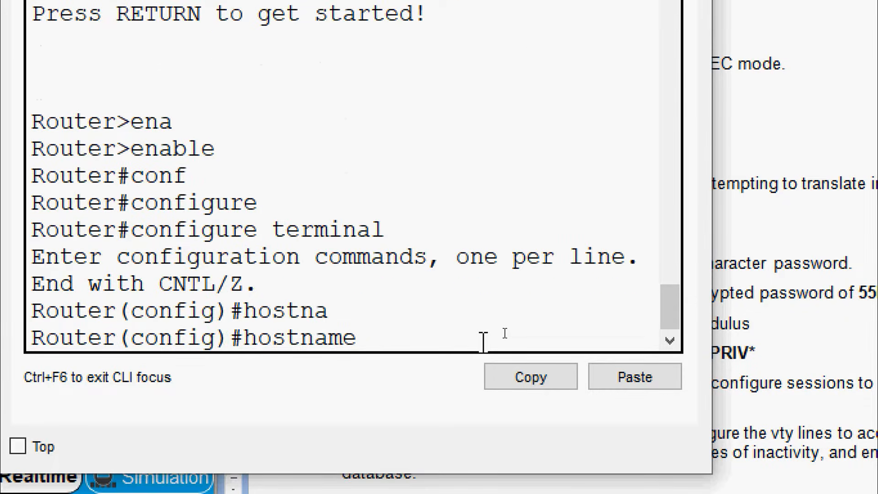
pyautogui.write('R1')
pyautogui.press('Return')
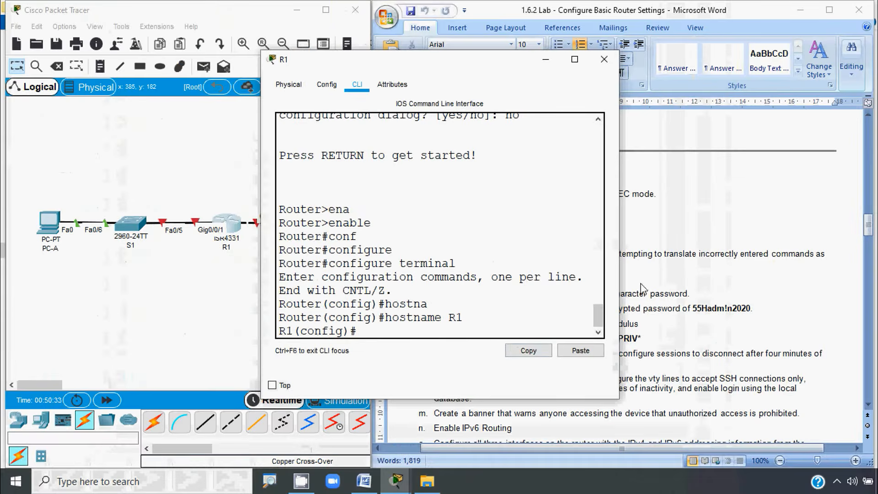
pyautogui.click(648, 280)
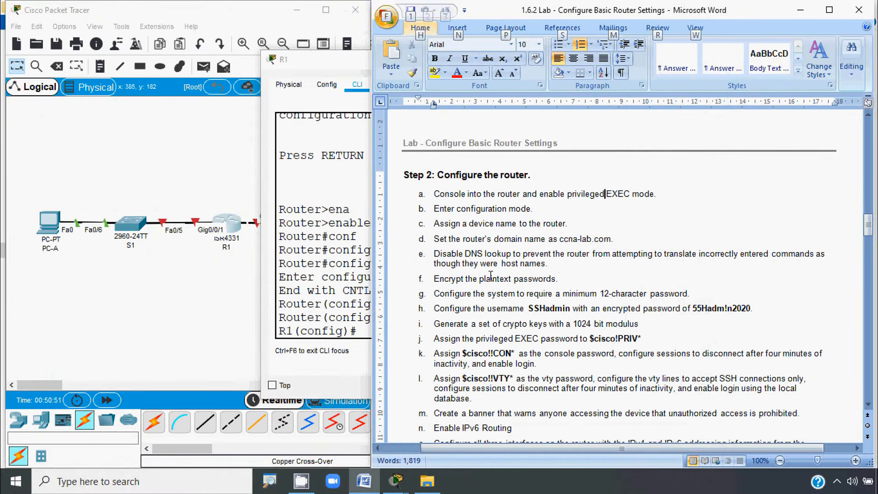
pyautogui.press('alt')
# Step: Set R1's domain name to ccna-lab.com, copied from step d of the lab sheet
pyautogui.click(560, 239)
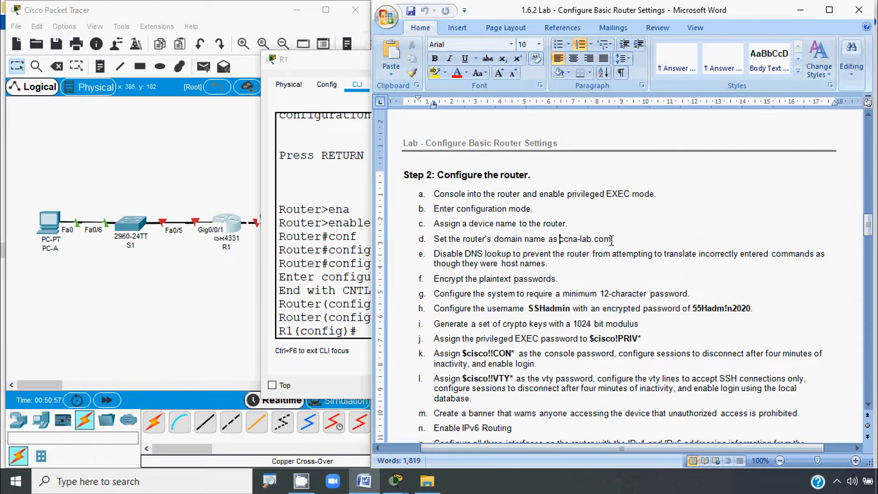
pyautogui.keyDown('shift'); pyautogui.click(612, 240); pyautogui.keyUp('shift')
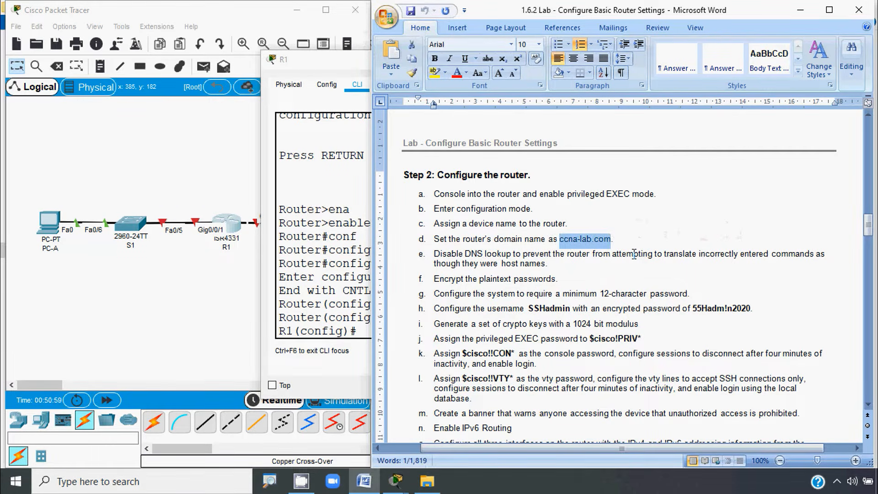
pyautogui.click(369, 281)
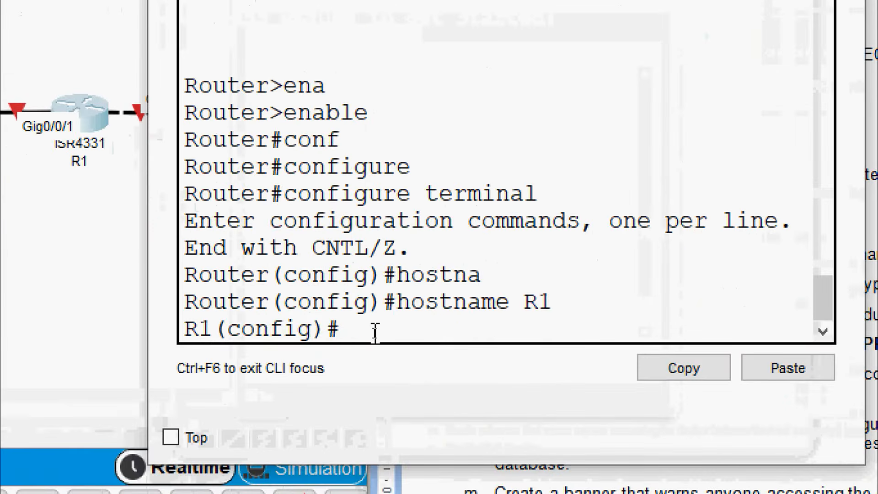
pyautogui.write('ip domain-n')
pyautogui.press('Tab')
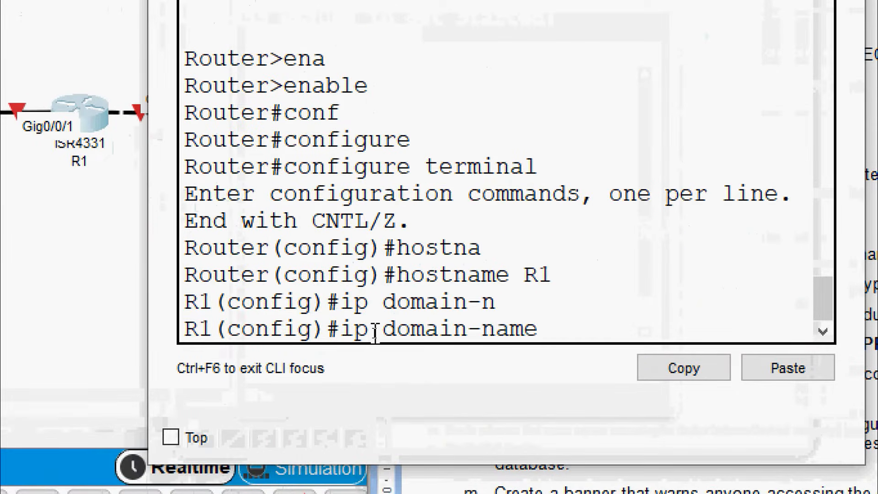
pyautogui.rightClick(555, 324)
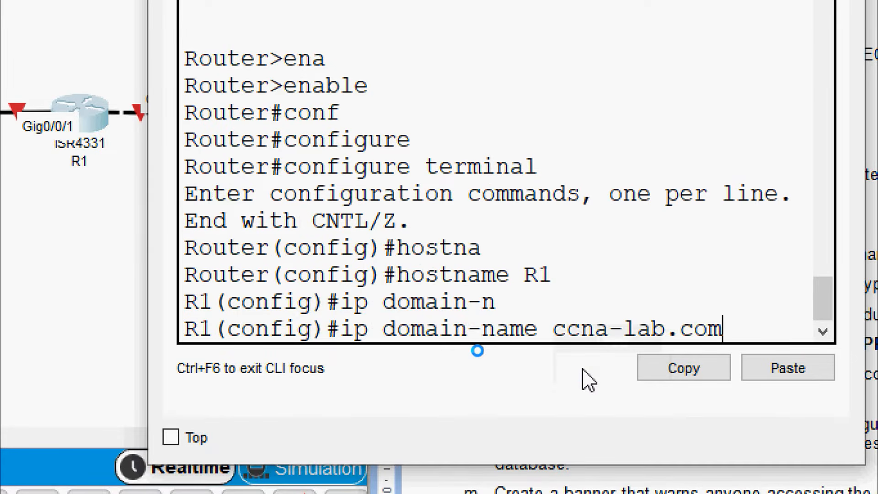
pyautogui.press('Return')
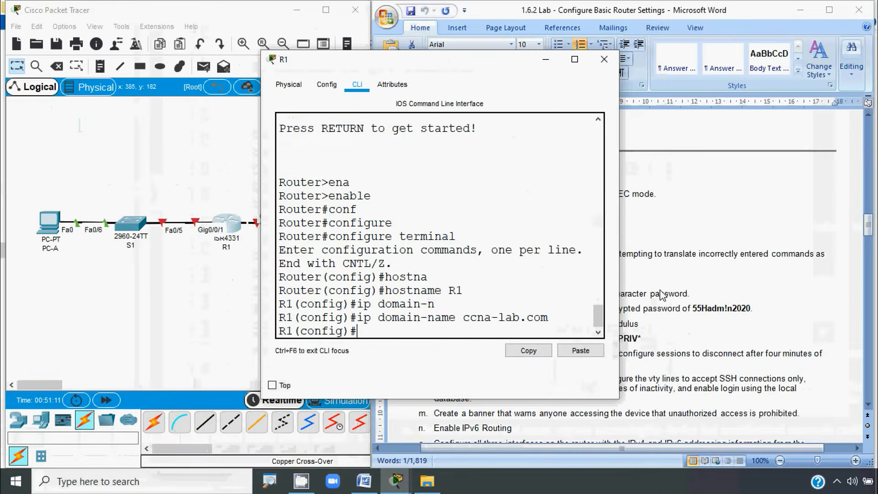
pyautogui.click(662, 295)
pyautogui.press('alt')
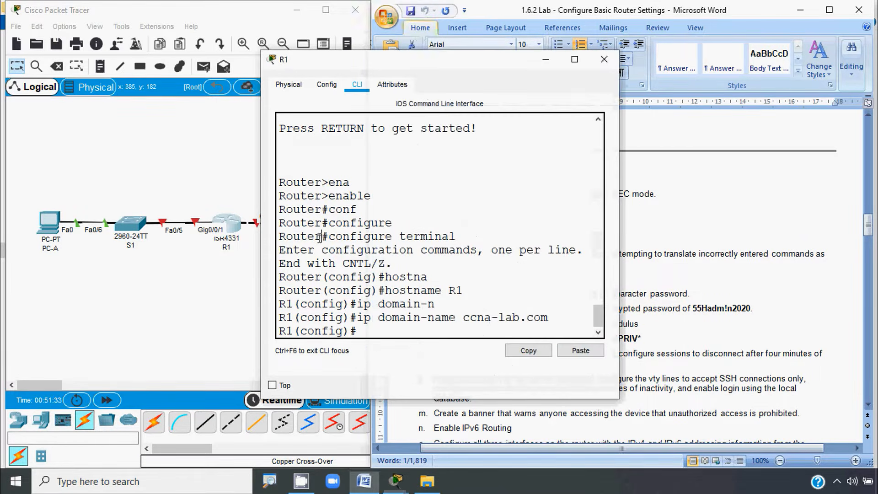
# Step: Disable DNS lookup on R1 with 'no ip domain-lookup'
pyautogui.hotkey('alt', 'Tab')
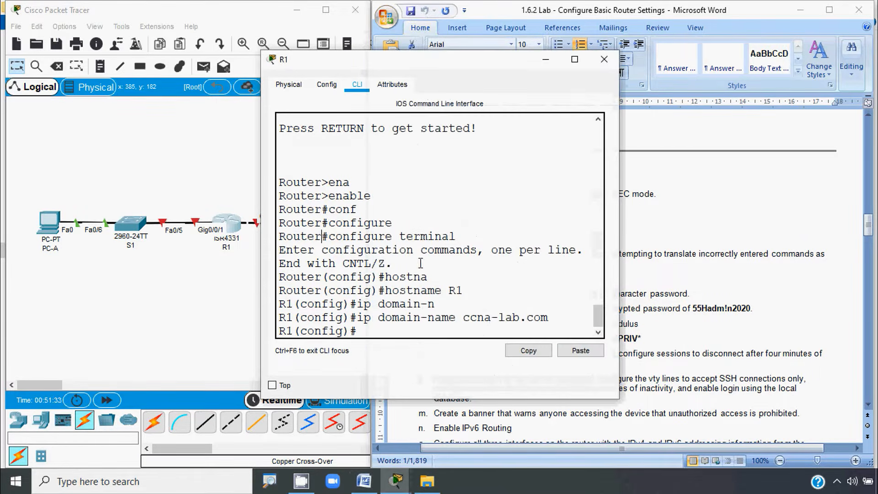
pyautogui.click(362, 334)
pyautogui.write('no')
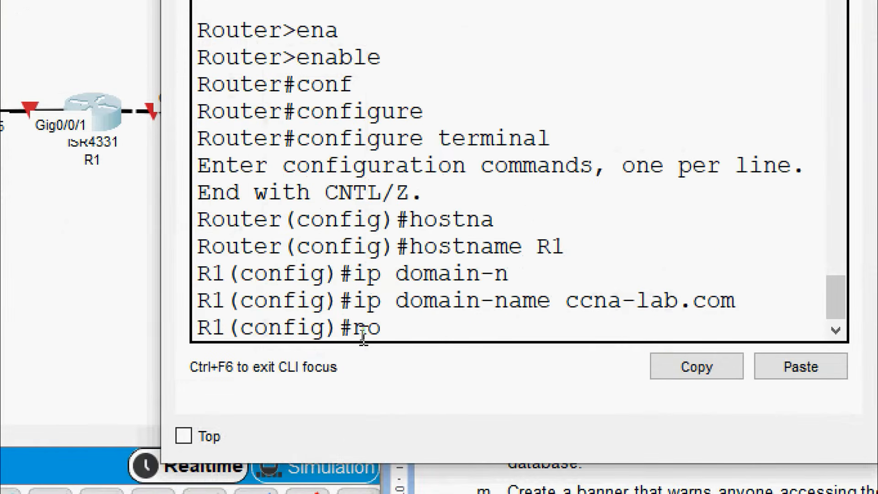
pyautogui.write(' ip domain')
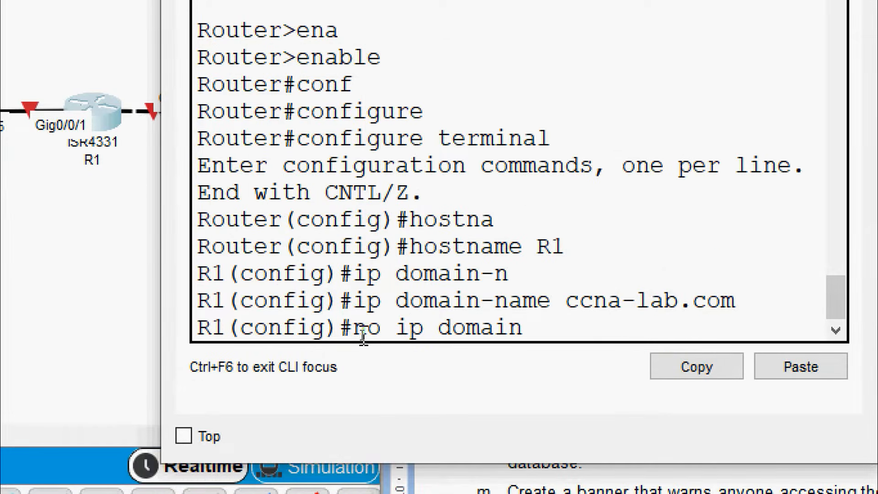
pyautogui.write('-l')
pyautogui.press('Tab')
pyautogui.press('Return')
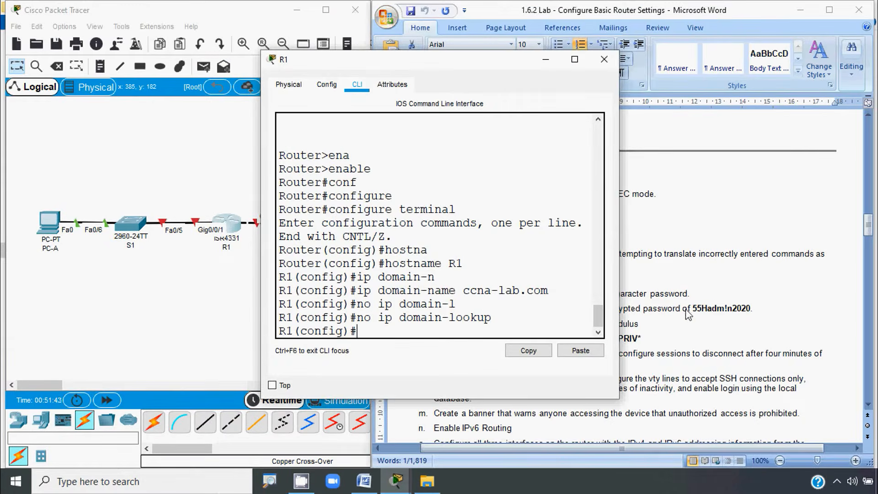
pyautogui.click(689, 315)
pyautogui.scroll(-2, 627, 310)
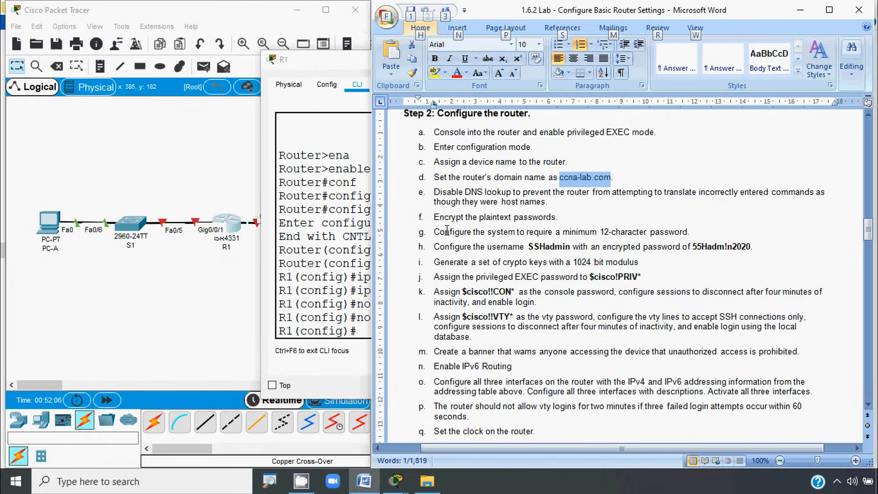
pyautogui.press('alt')
# Step: Turn on encryption of plaintext passwords with 'service password-encryption'
pyautogui.click(331, 274)
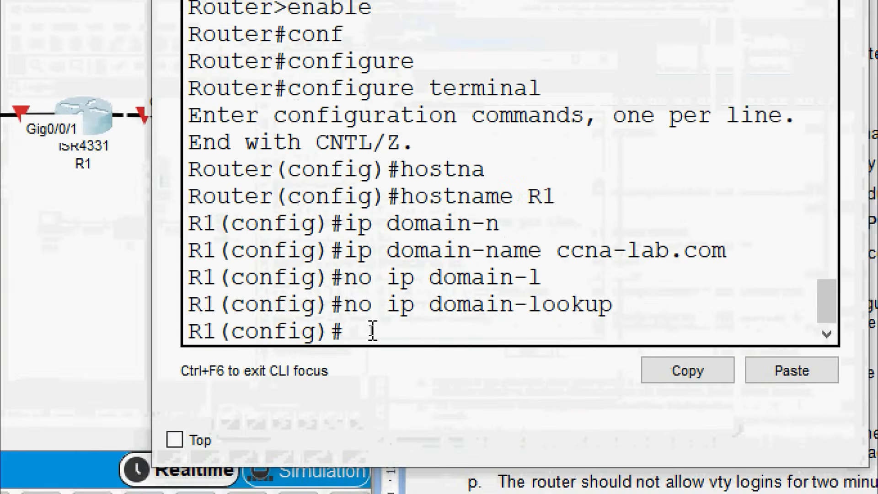
pyautogui.write('ser')
pyautogui.press('Tab')
pyautogui.write('pas')
pyautogui.press('Tab')
pyautogui.press('Return')
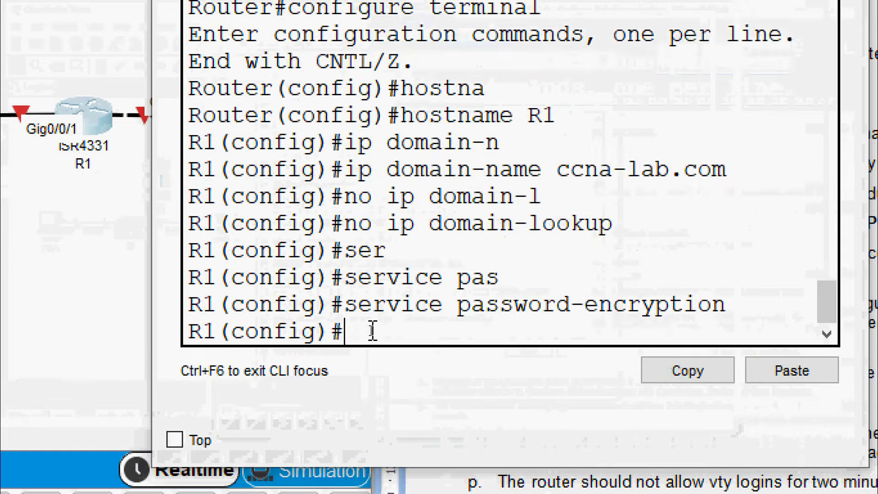
pyautogui.hotkey('alt', 'Tab')
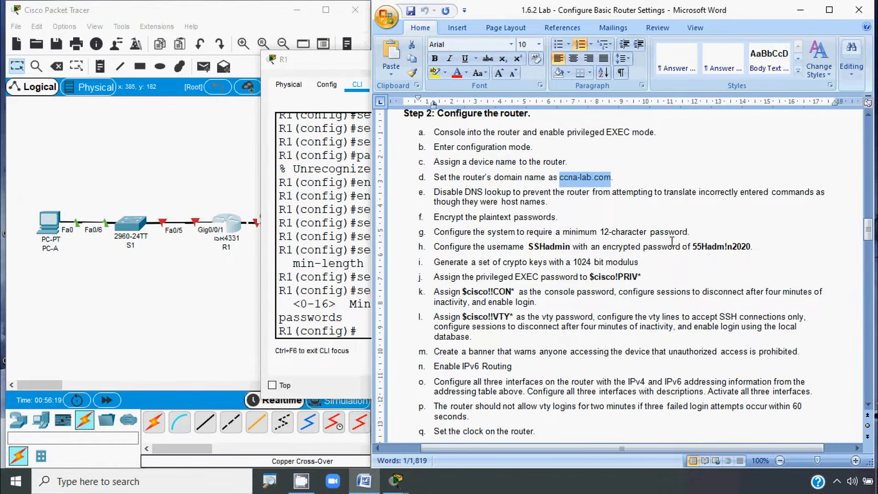
# Step: Require passwords of at least 12 characters with 'security passwords min-length 12'
pyautogui.click(353, 309)
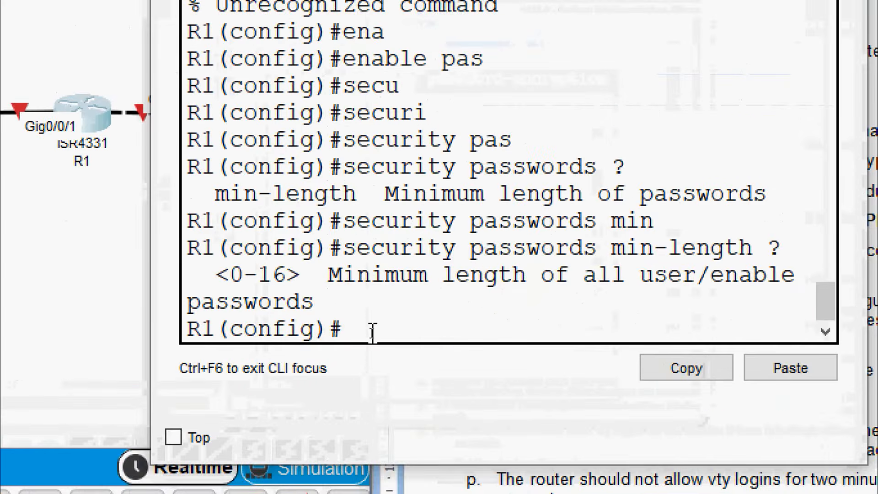
pyautogui.write('secu')
pyautogui.press('Tab')
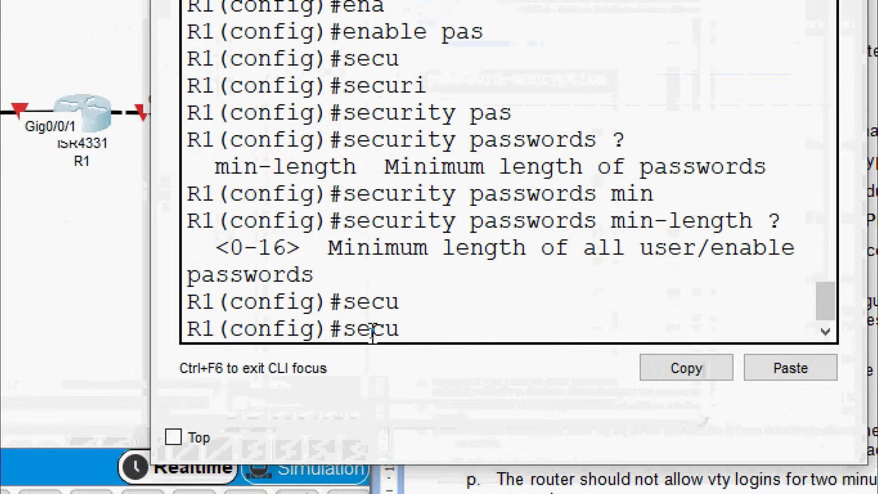
pyautogui.write('ri')
pyautogui.press('Tab')
pyautogui.write('ty ?pas')
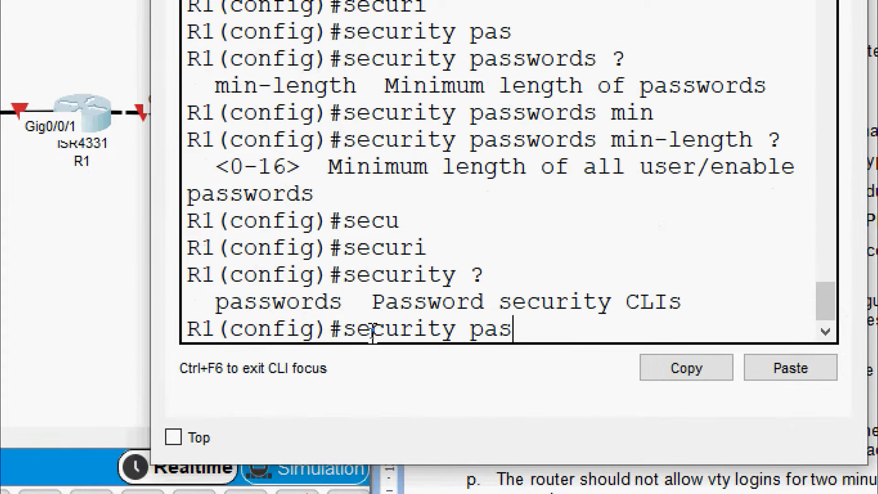
pyautogui.press('Tab')
pyautogui.write('?')
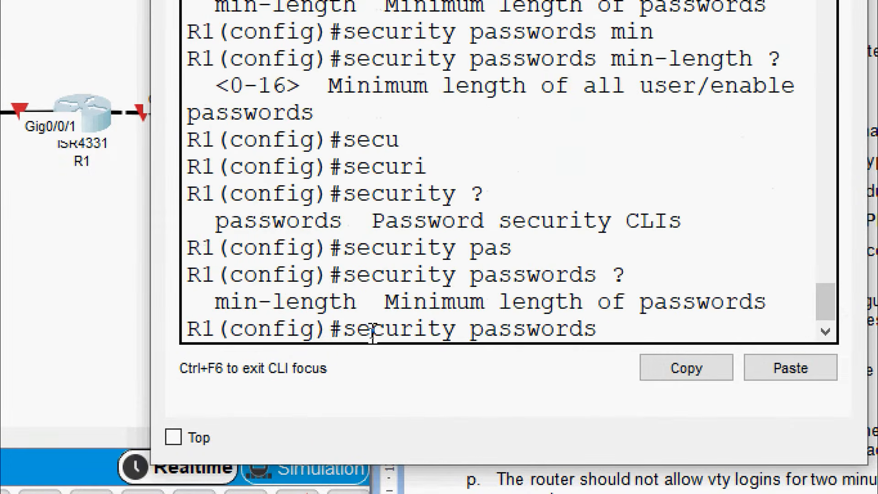
pyautogui.write('min')
pyautogui.press('Tab')
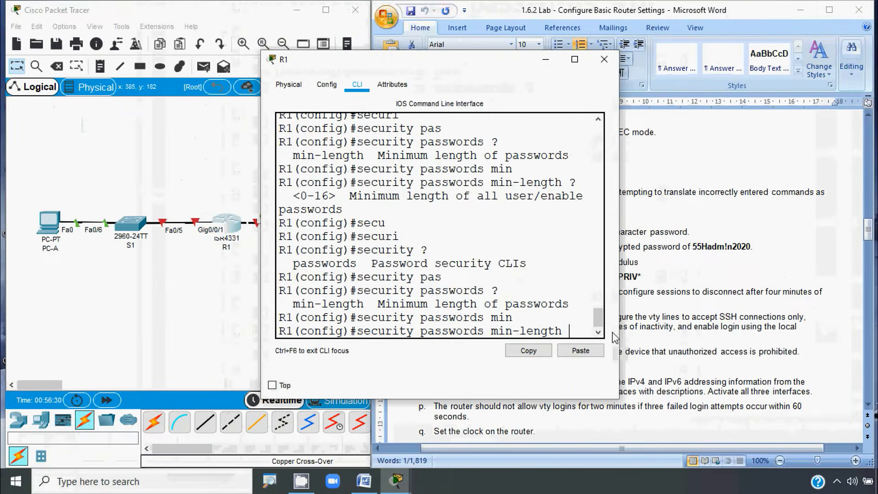
pyautogui.click(677, 316)
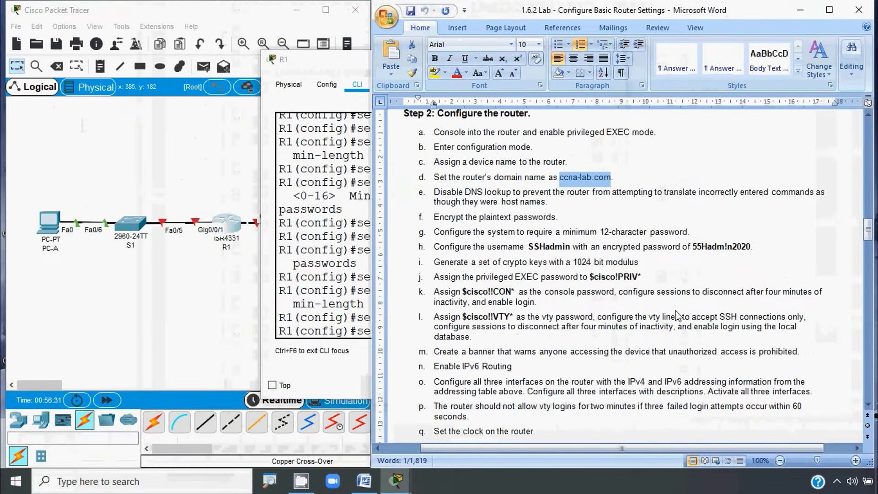
pyautogui.click(320, 277)
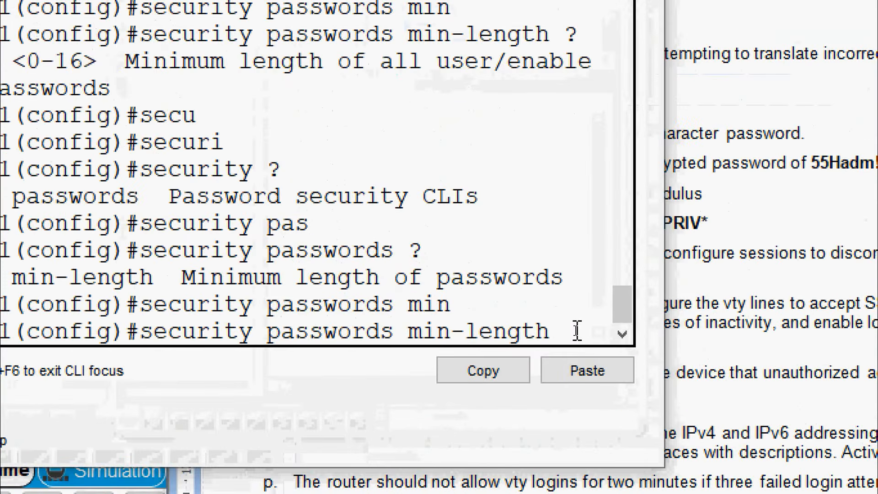
pyautogui.write('12')
pyautogui.press('BackSpace')
pyautogui.press('BackSpace')
pyautogui.write('?')
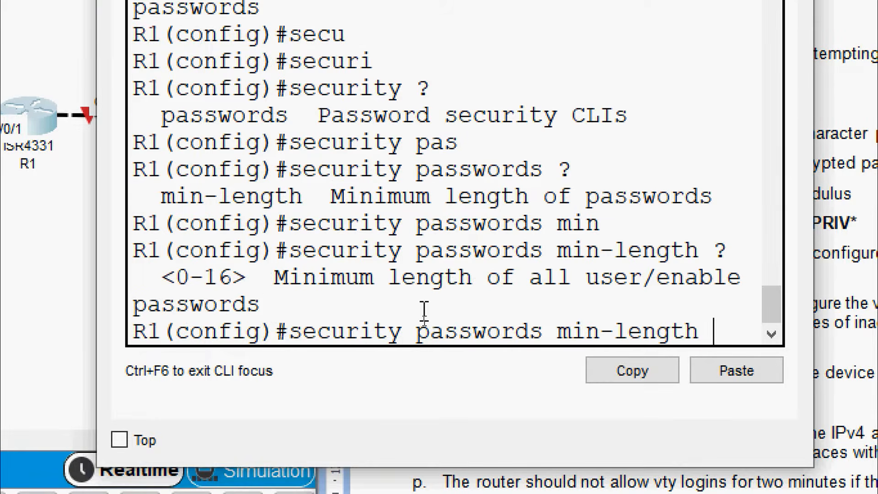
pyautogui.write('12')
pyautogui.press('Return')
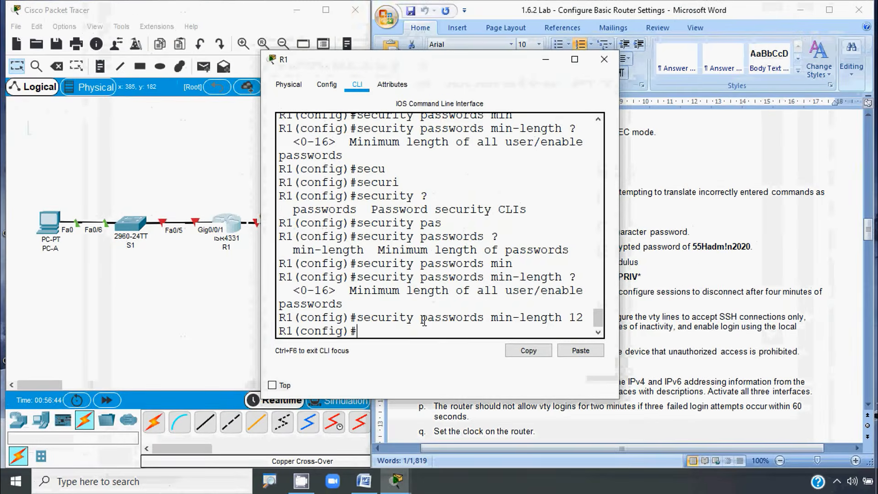
# Step: Select the SSH admin username in step h of the lab sheet
pyautogui.click(669, 271)
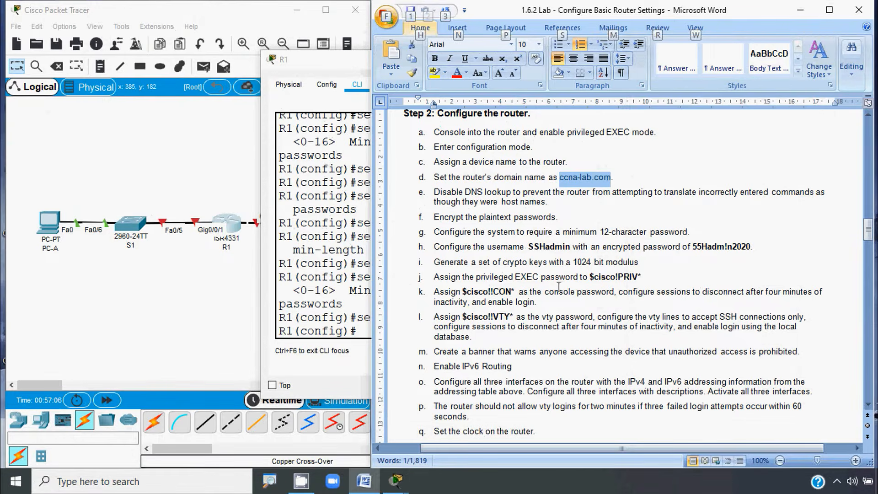
pyautogui.click(564, 265)
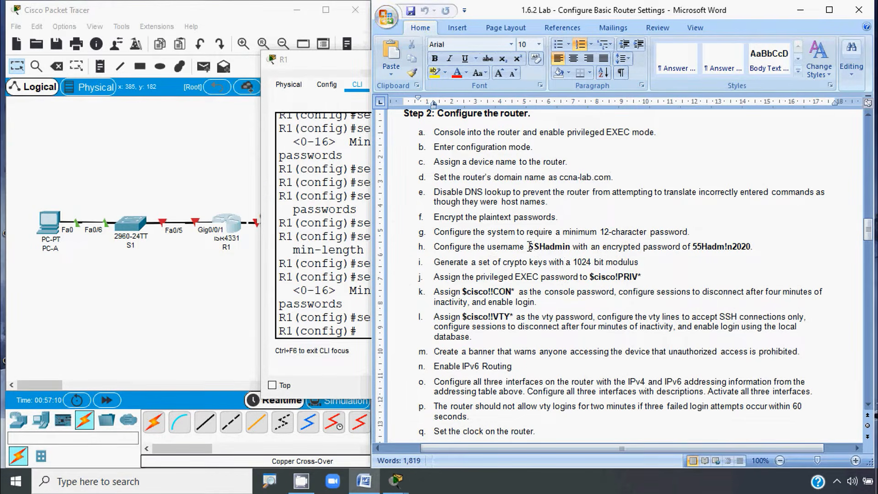
pyautogui.moveTo(529, 247); pyautogui.dragTo(570, 247)
pyautogui.hotkey('ctrl', 'c')
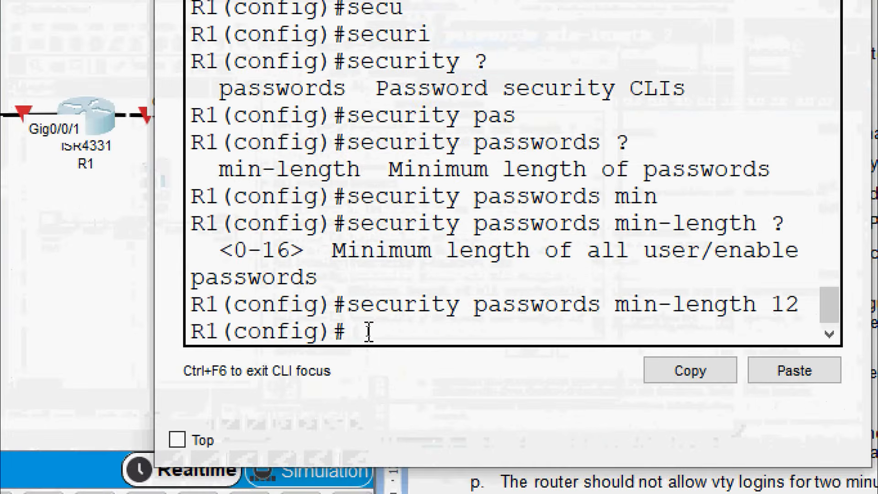
# Step: Run 'username' with the pasted admin name and 'secret' with the step h password
pyautogui.write('user')
pyautogui.press('Tab')
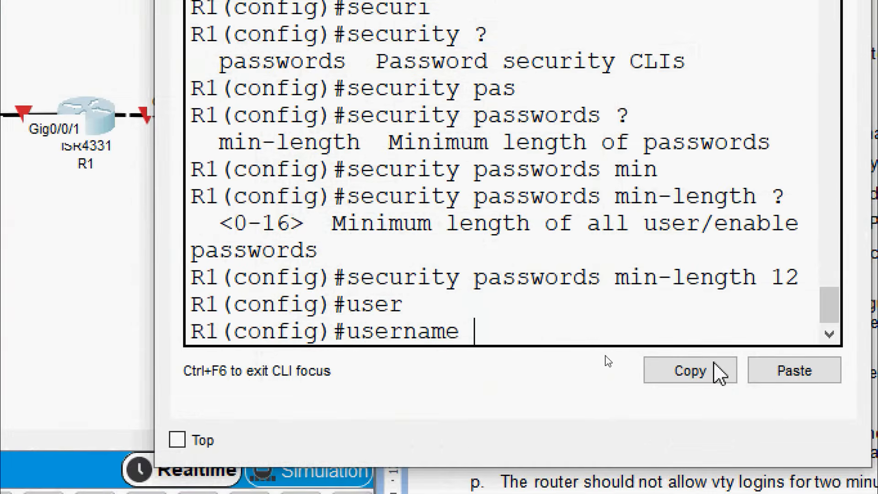
pyautogui.click(798, 373)
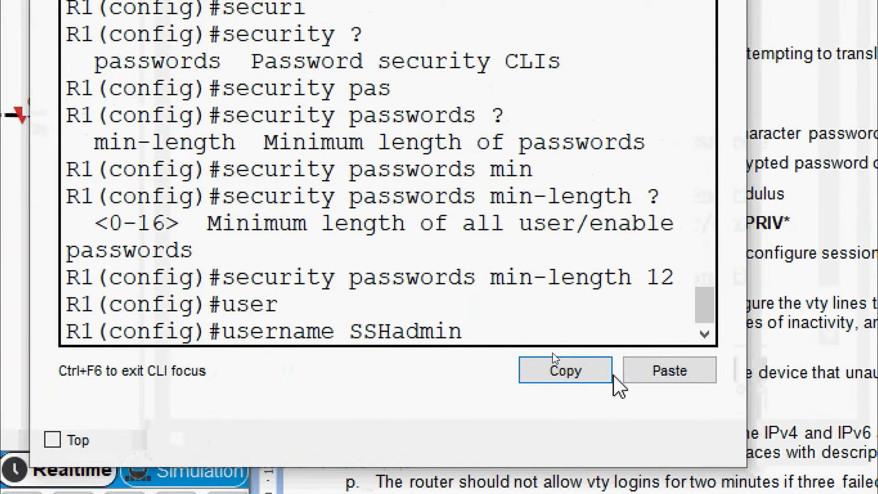
pyautogui.write('se')
pyautogui.press('Tab')
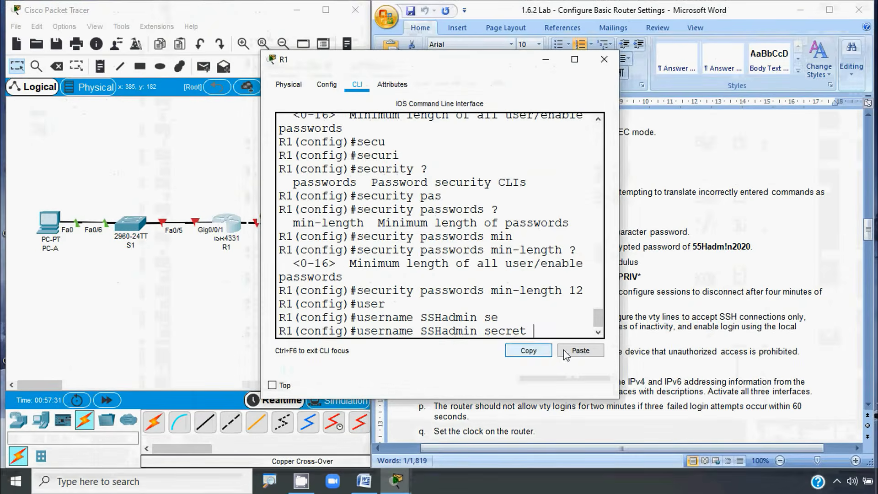
pyautogui.click(723, 265)
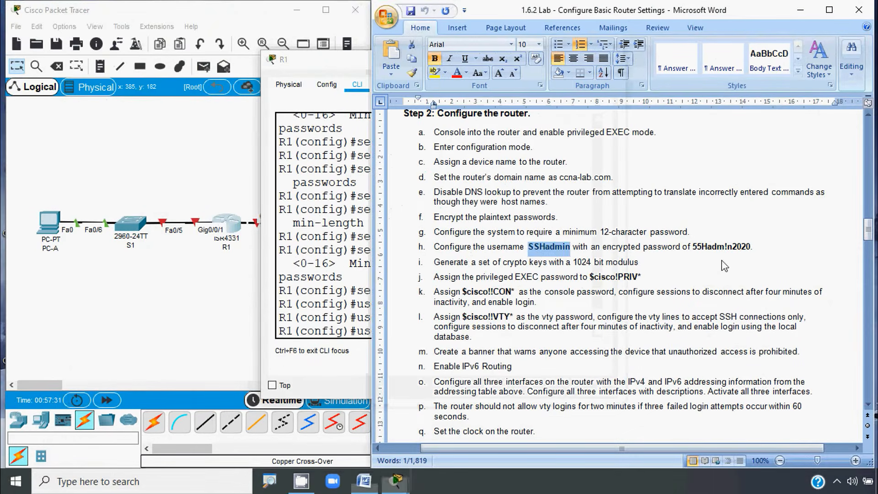
pyautogui.click(693, 246)
pyautogui.keyDown('shift'); pyautogui.click(751, 247); pyautogui.keyUp('shift')
pyautogui.hotkey('ctrl', 'c')
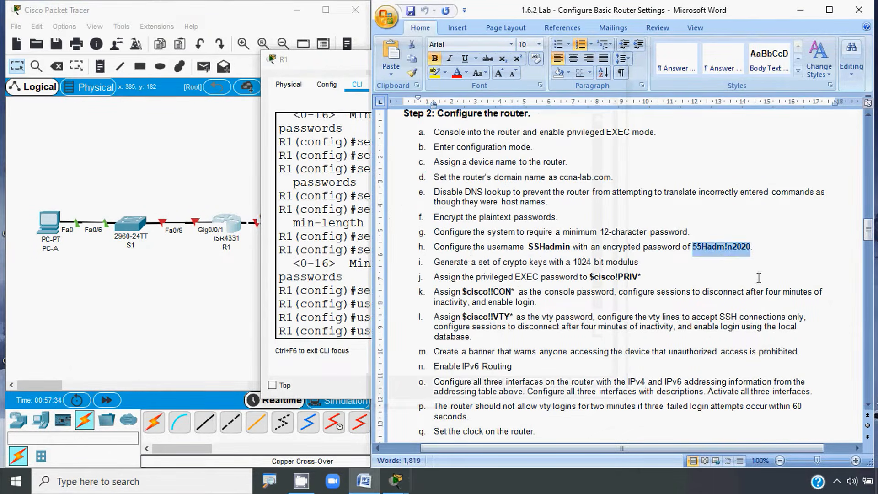
pyautogui.click(305, 318)
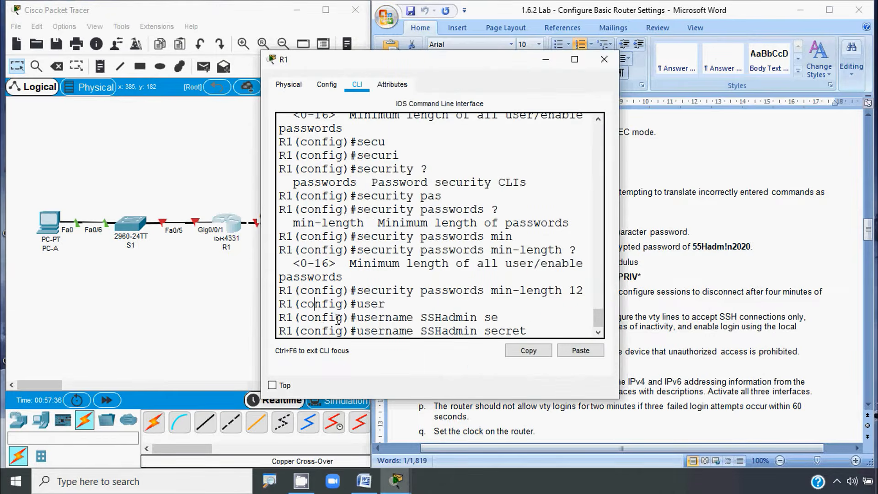
pyautogui.click(580, 350)
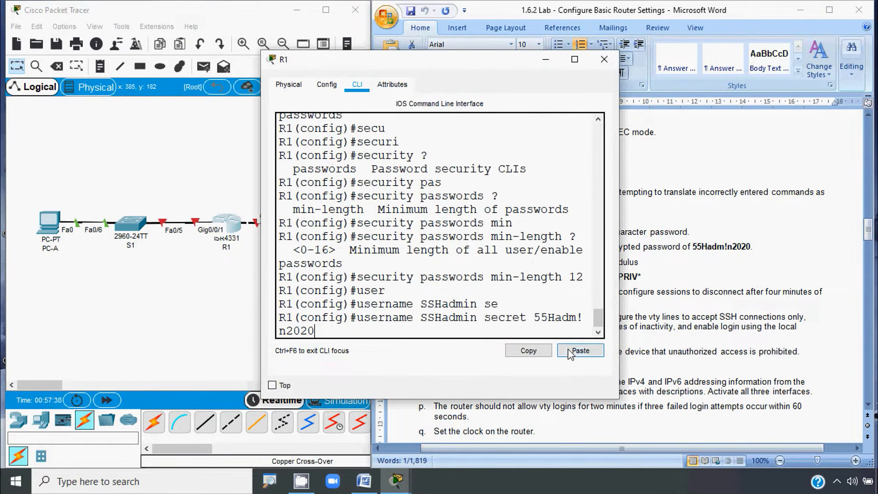
pyautogui.press('Return')
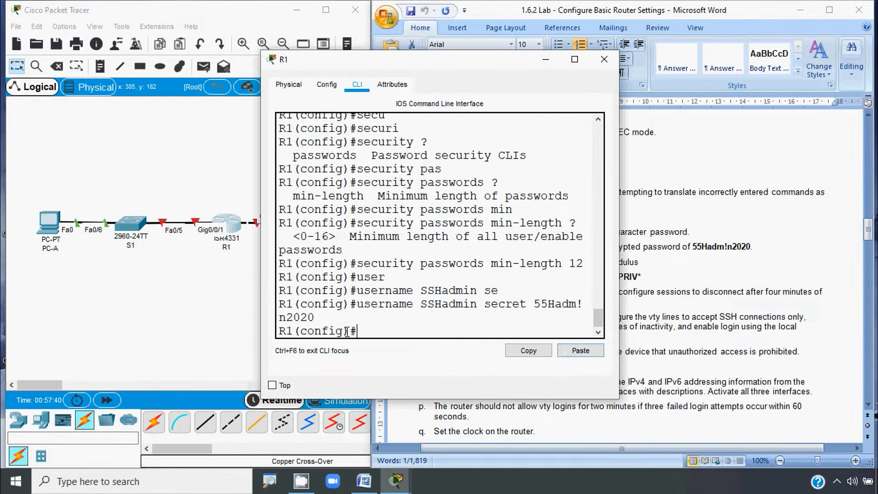
pyautogui.hotkey('alt', 'Tab')
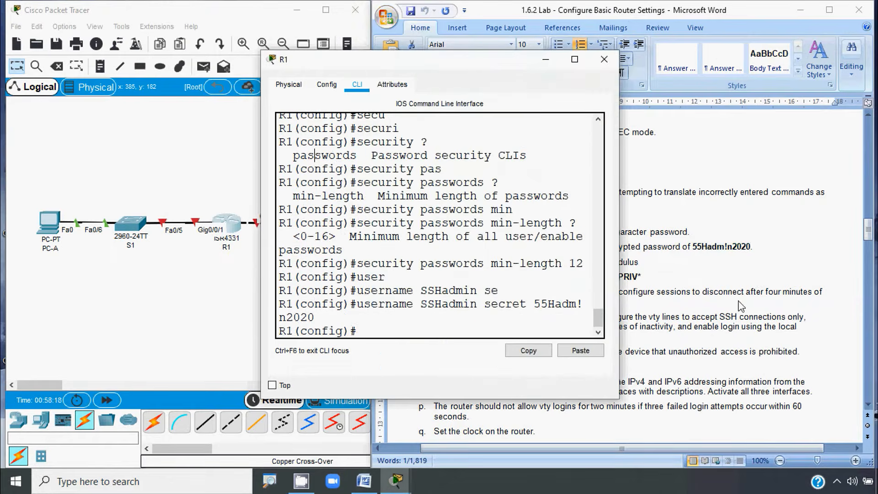
pyautogui.click(739, 303)
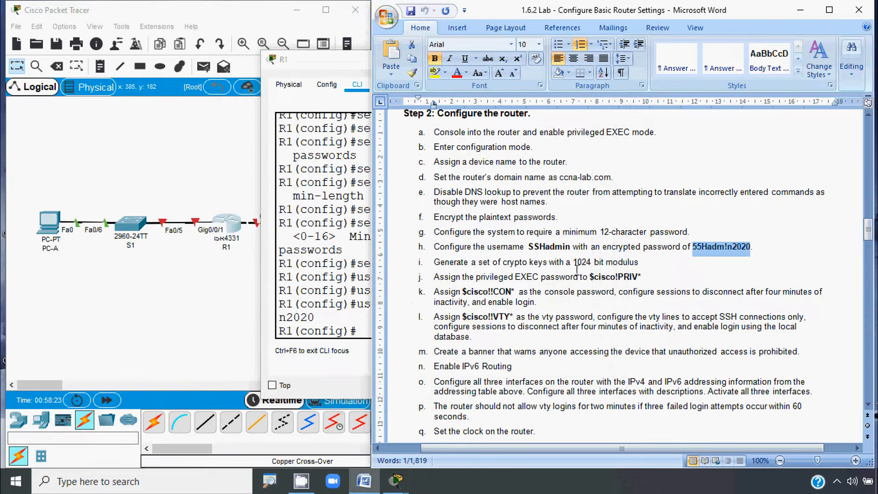
pyautogui.click(362, 317)
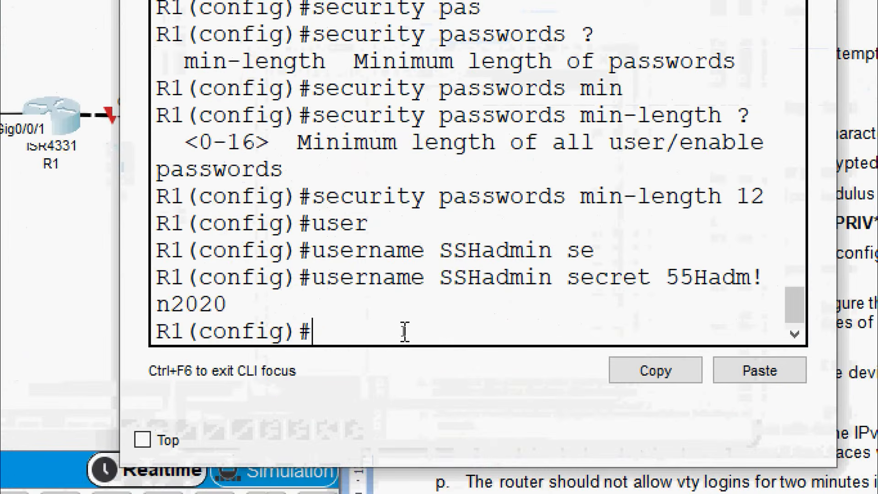
# Step: Run 'crypto key generate rsa' on R1 and choose a 1024-bit modulus
pyautogui.write('cry')
pyautogui.press('Tab')
pyautogui.write('ke')
pyautogui.press('Tab')
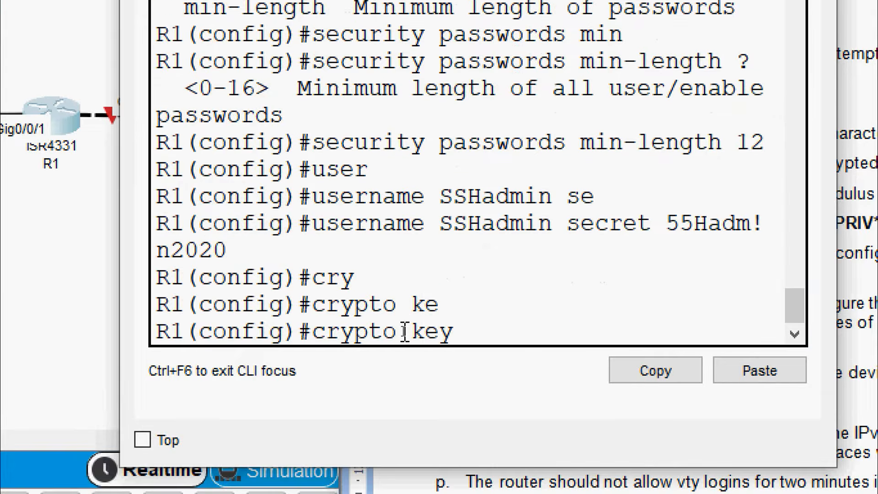
pyautogui.write('ge')
pyautogui.press('Tab')
pyautogui.write('r')
pyautogui.press('Tab')
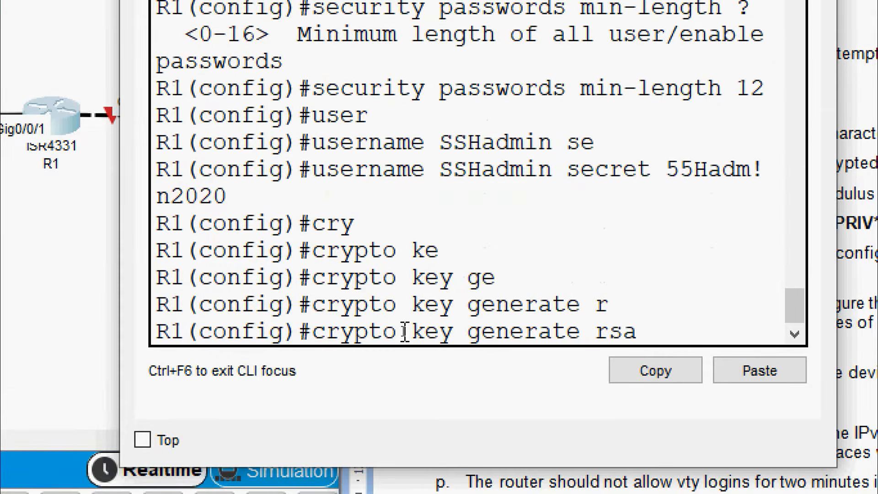
pyautogui.press('Return')
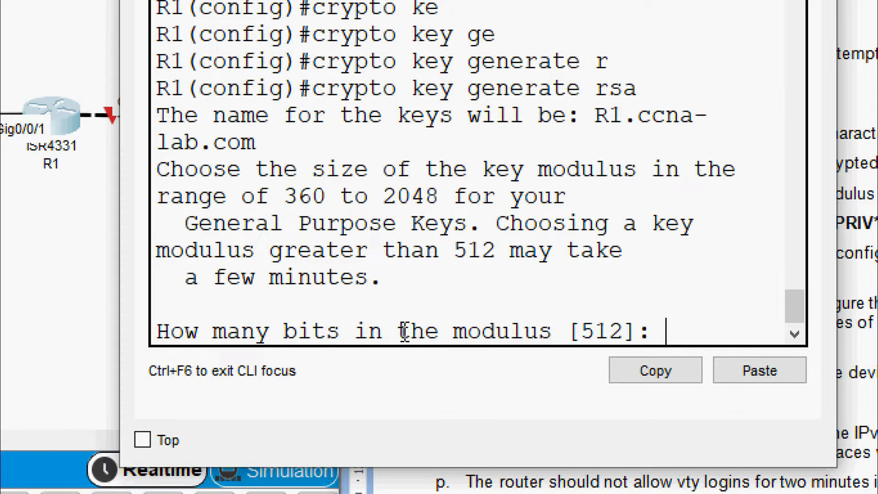
pyautogui.write('1024')
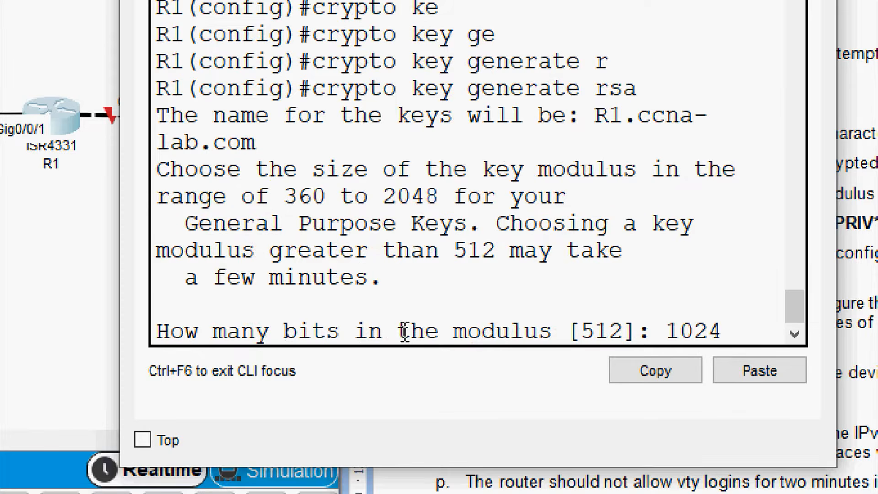
pyautogui.press('Return')
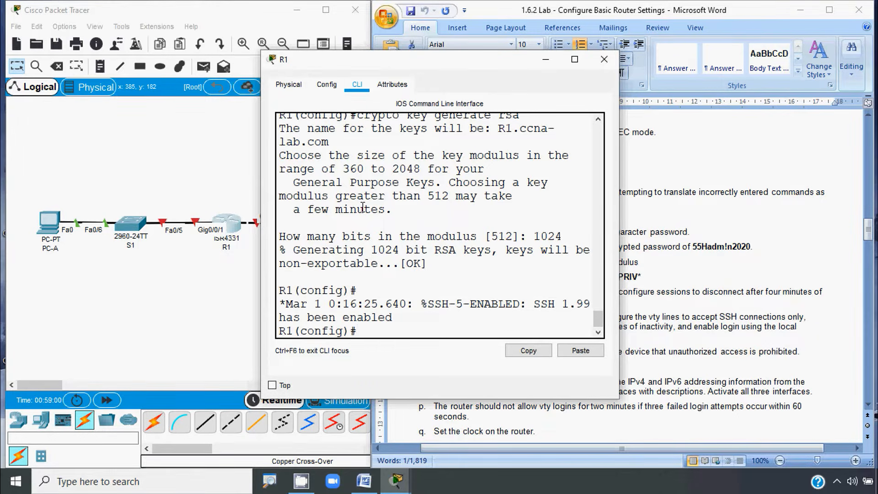
pyautogui.click(695, 261)
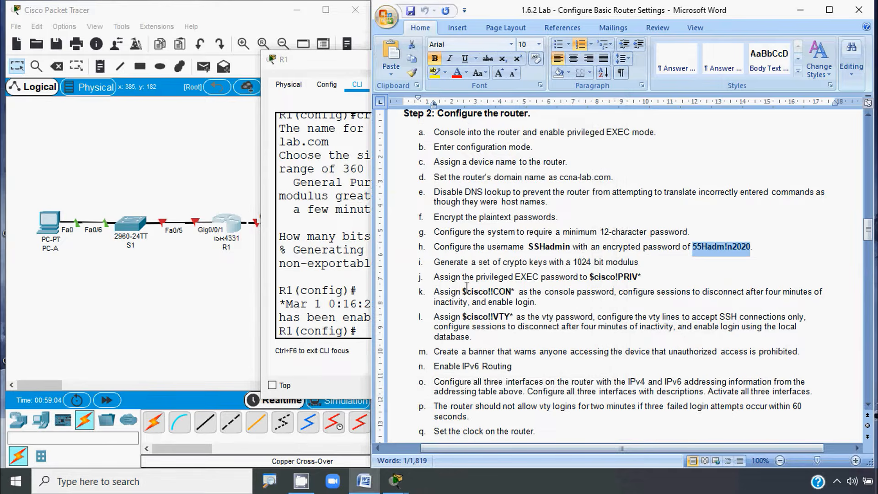
# Step: Set R1's enable secret to the privileged EXEC password copied from step j
pyautogui.click(590, 280)
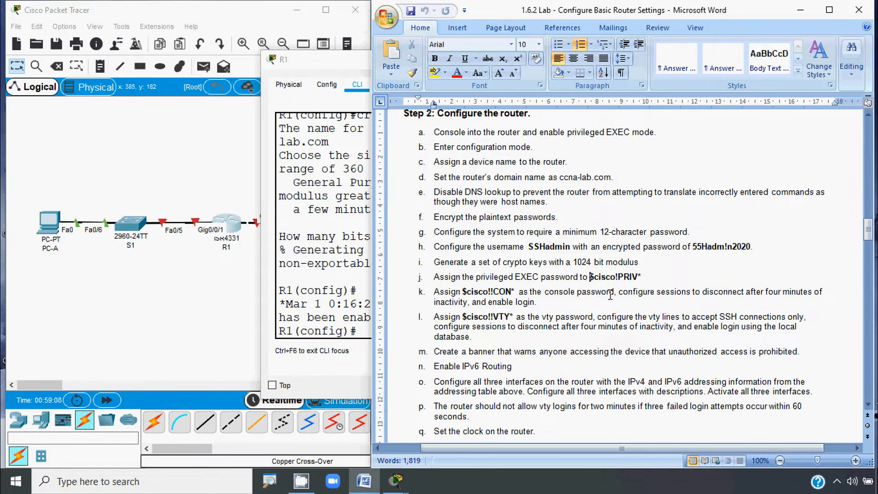
pyautogui.keyDown('shift'); pyautogui.click(641, 280); pyautogui.keyUp('shift')
pyautogui.hotkey('ctrl', 'c')
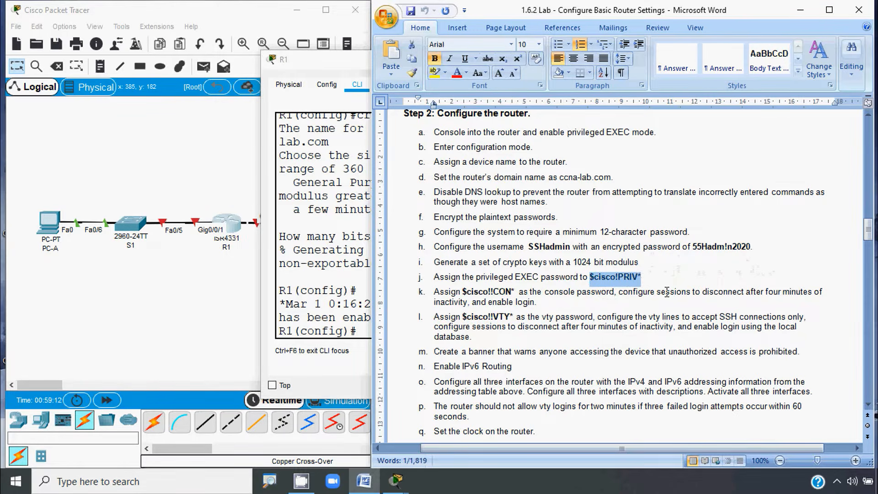
pyautogui.click(322, 304)
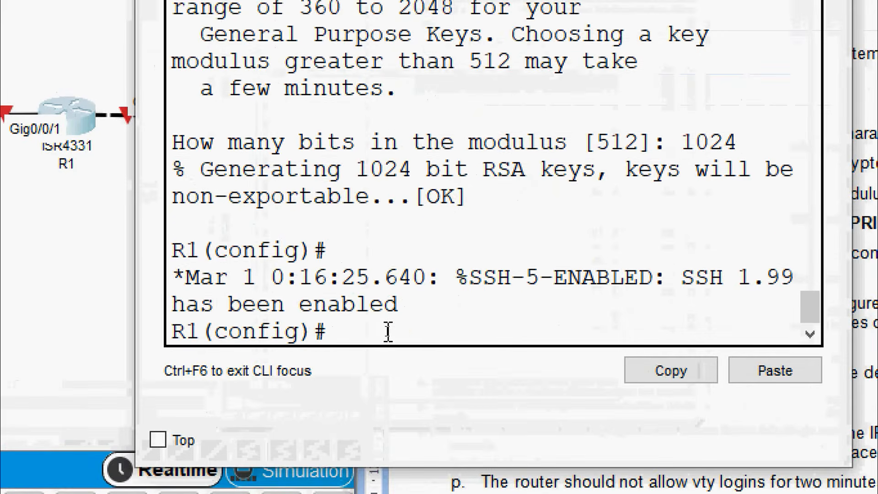
pyautogui.write('ena')
pyautogui.press('Tab')
pyautogui.write('se')
pyautogui.press('Tab')
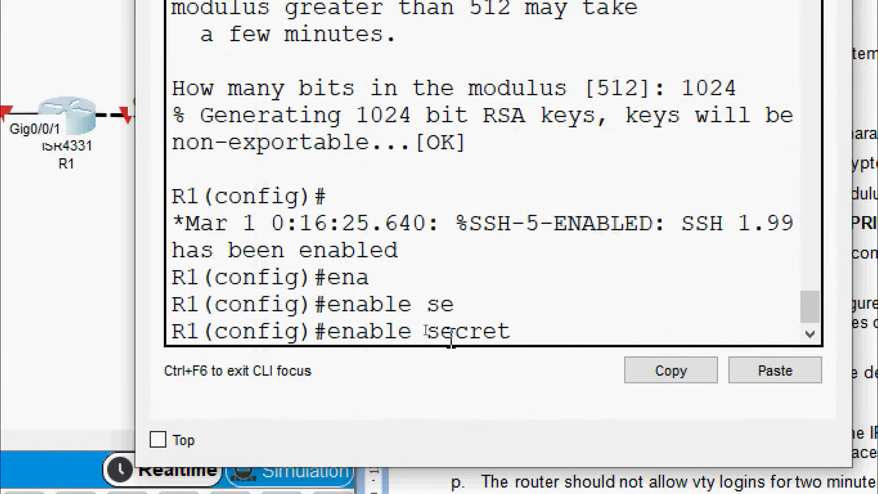
pyautogui.rightClick(532, 337)
pyautogui.click(566, 376)
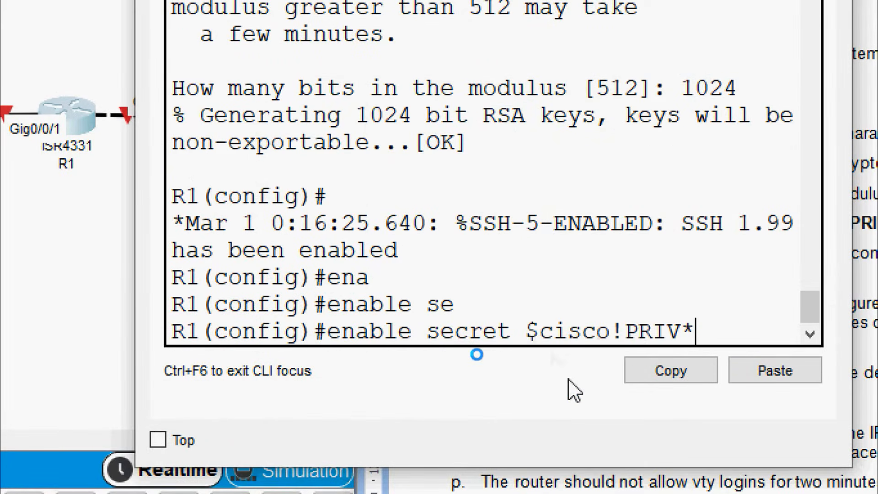
pyautogui.press('Return')
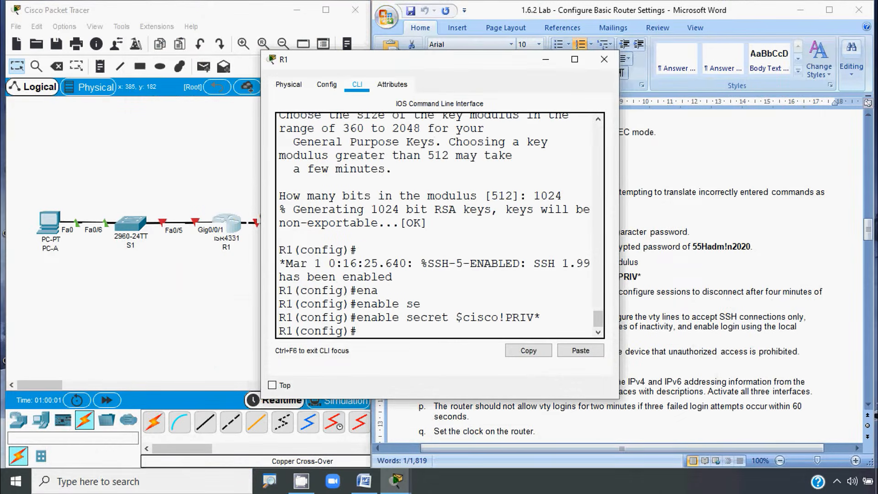
pyautogui.click(663, 312)
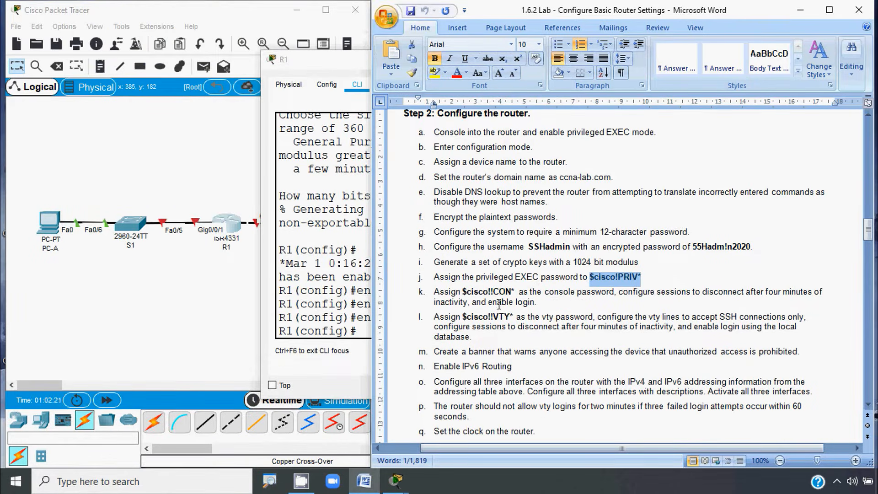
# Step: Enter line console 0 and set its password to the step k console password
pyautogui.click(463, 293)
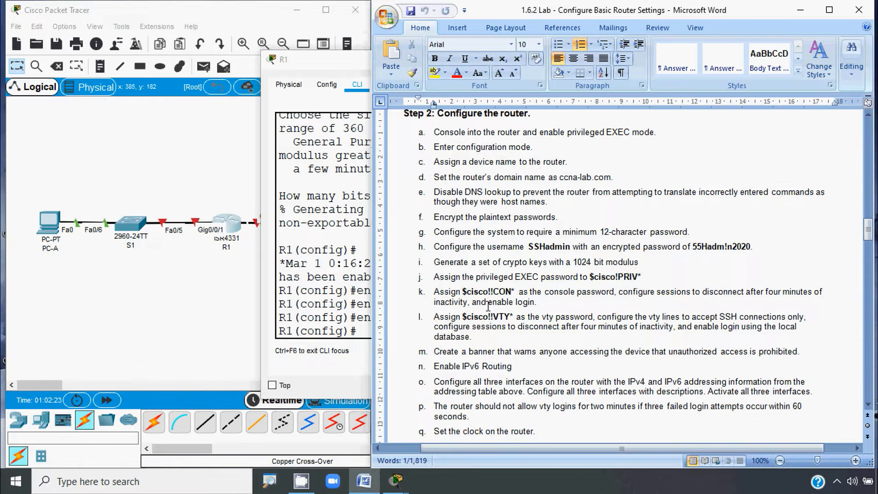
pyautogui.keyDown('shift'); pyautogui.click(512, 292); pyautogui.keyUp('shift')
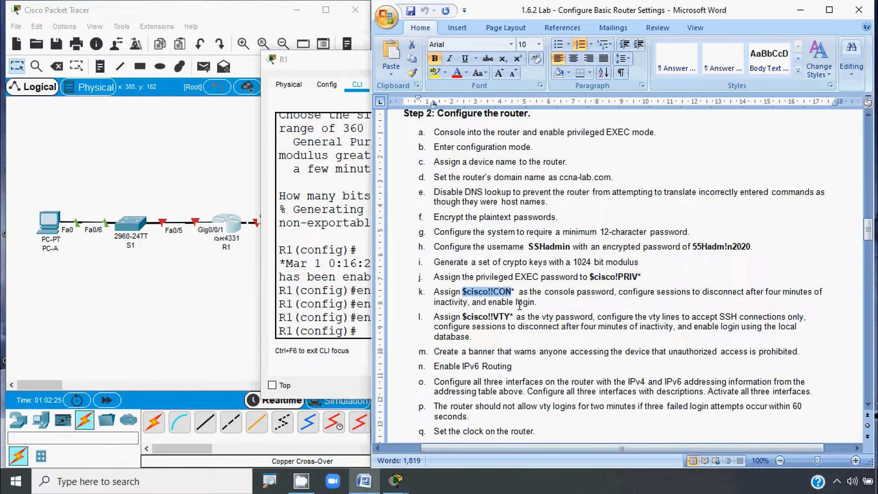
pyautogui.keyDown('shift'); pyautogui.click(516, 292); pyautogui.keyUp('shift')
pyautogui.hotkey('ctrl', 'c')
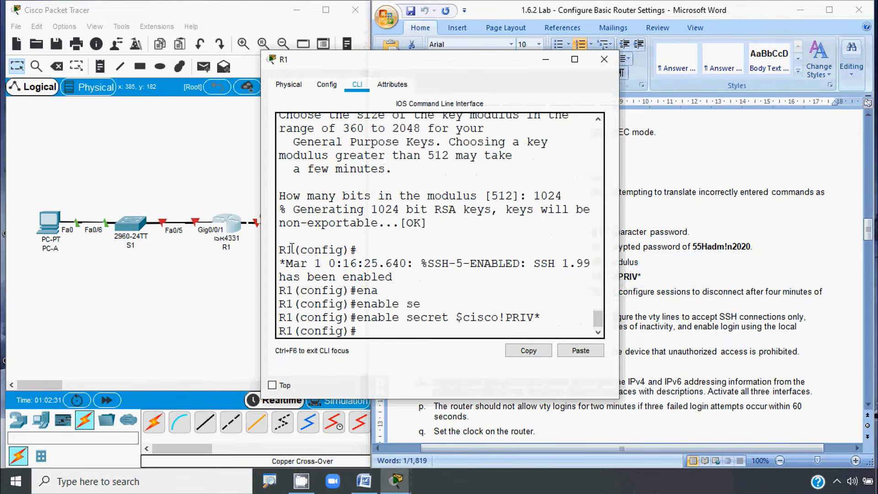
pyautogui.click(365, 335)
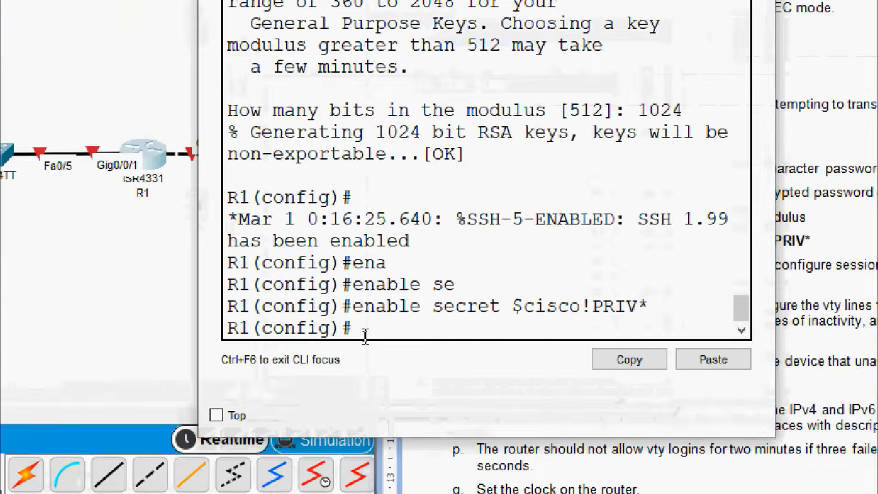
pyautogui.write('line')
pyautogui.press('Tab')
pyautogui.write('con')
pyautogui.press('Tab')
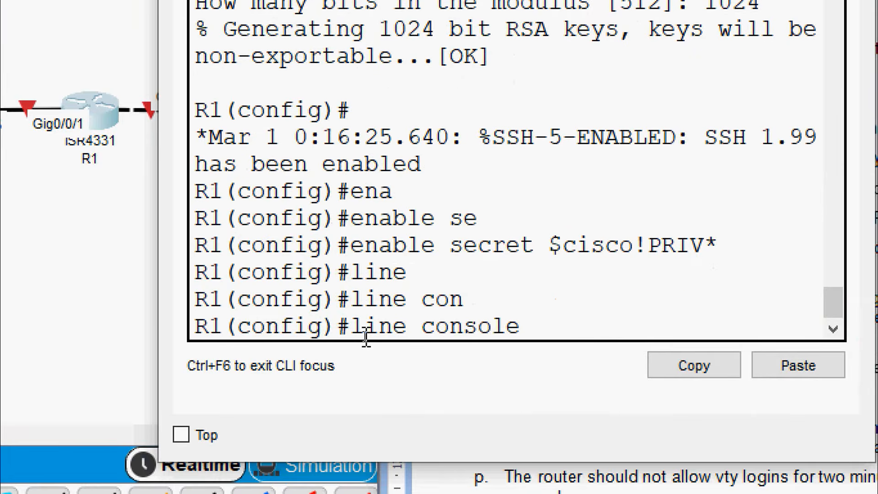
pyautogui.write('0')
pyautogui.press('Return')
pyautogui.write('pas')
pyautogui.press('Tab')
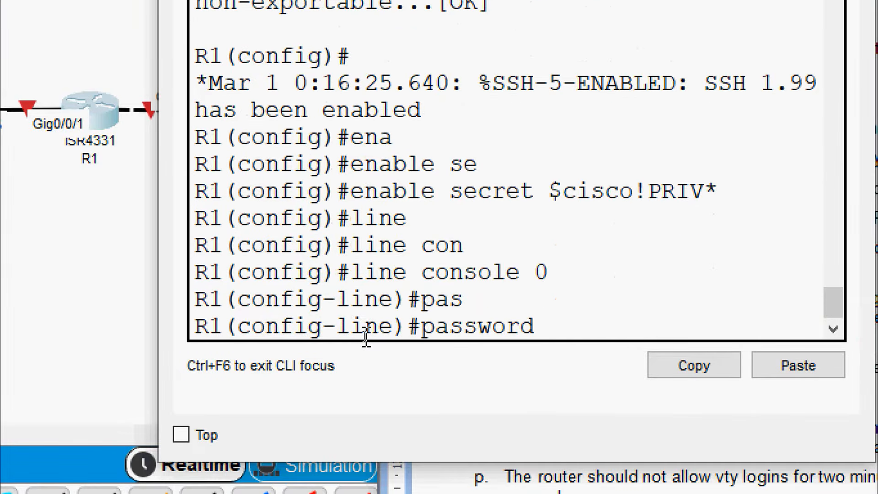
pyautogui.rightClick(566, 327)
pyautogui.click(594, 371)
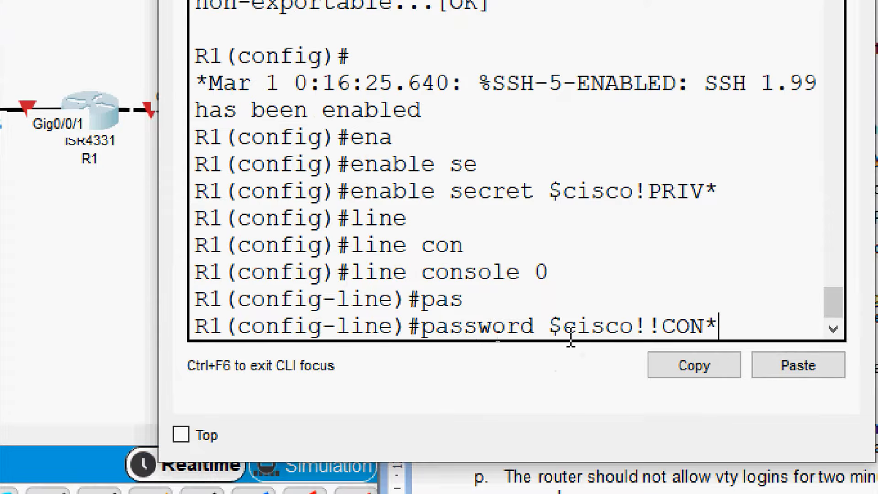
pyautogui.press('Return')
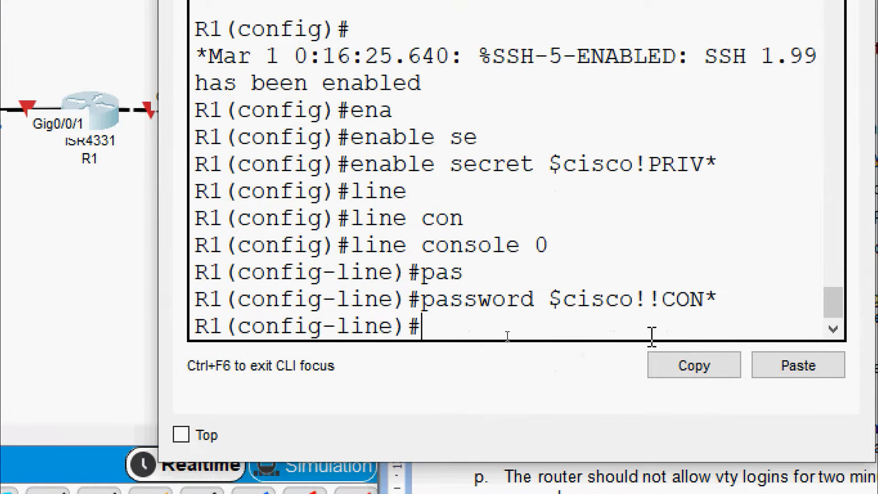
# Step: Set a 4-minute exec-timeout on the console line and begin the login command
pyautogui.write('e?')
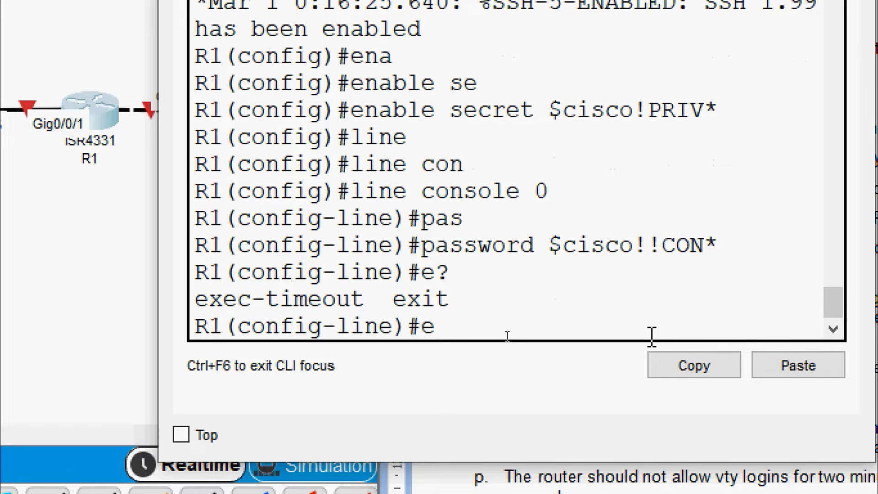
pyautogui.write('x')
pyautogui.press('Tab')
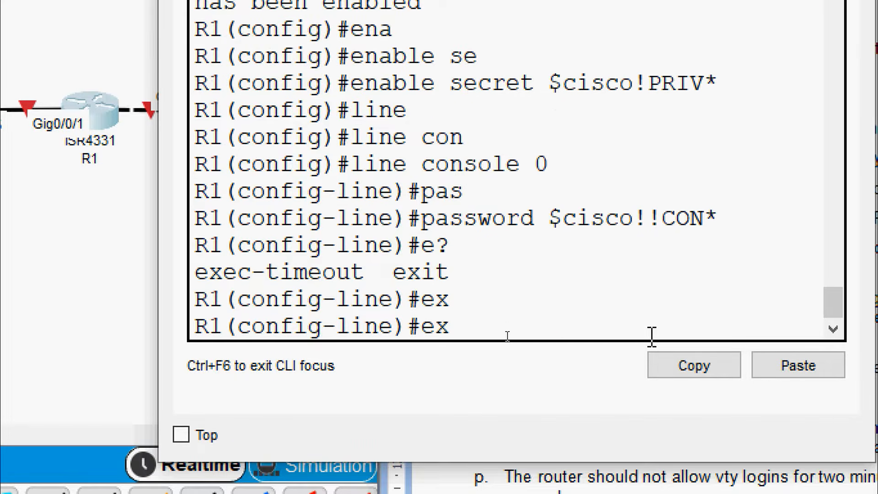
pyautogui.write('e')
pyautogui.press('Tab')
pyautogui.write('?')
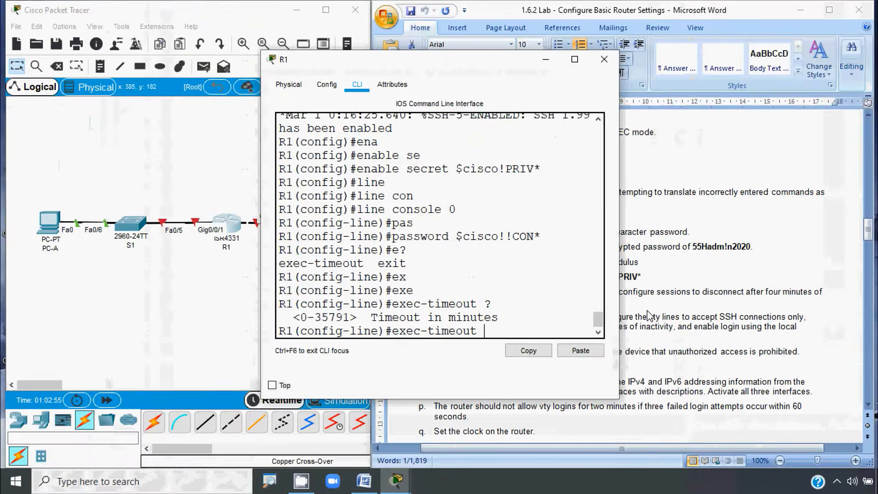
pyautogui.click(698, 314)
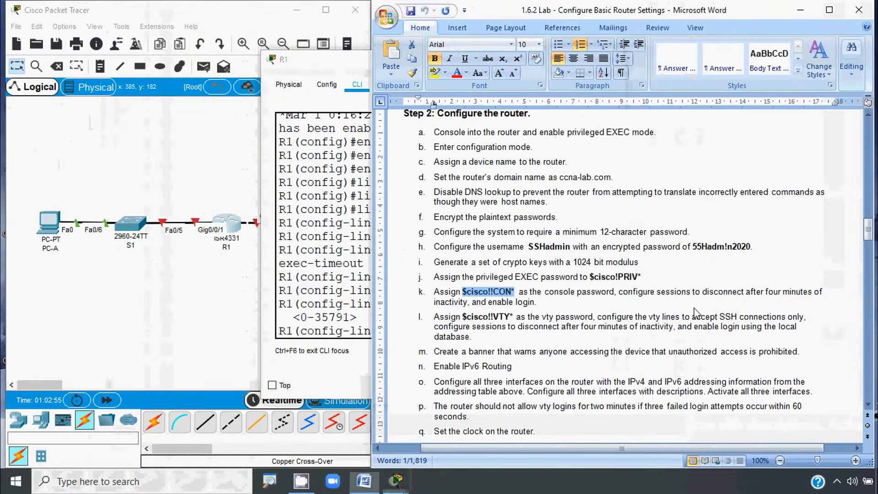
pyautogui.click(369, 321)
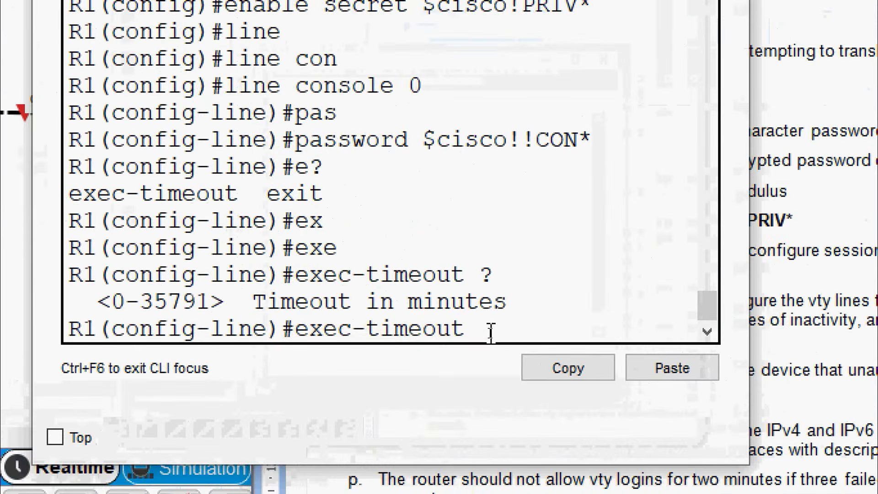
pyautogui.write('4')
pyautogui.press('Return')
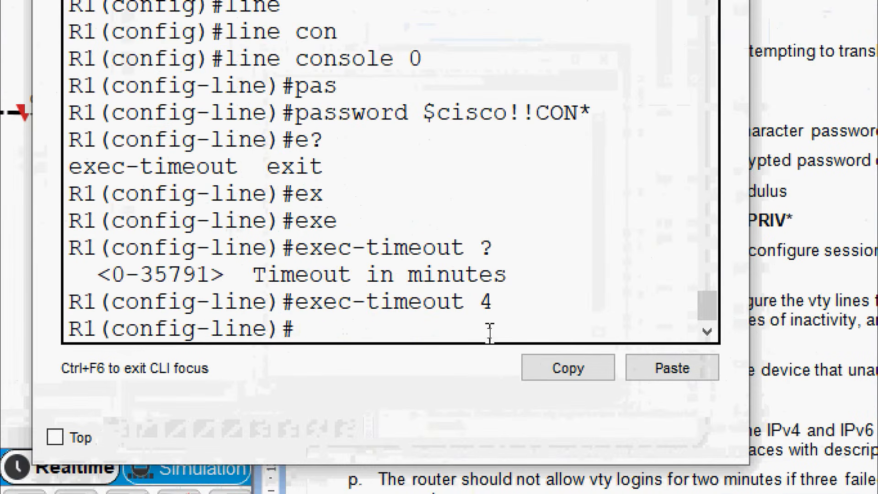
pyautogui.write('login')
pyautogui.press('Tab')
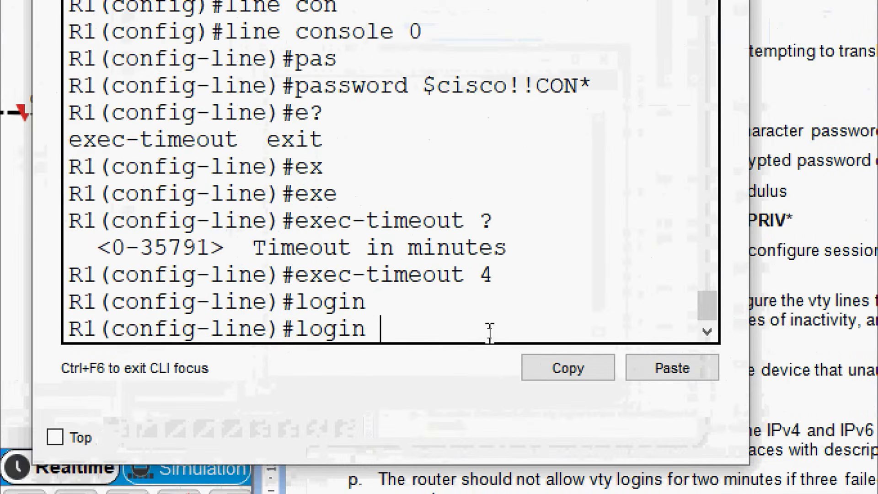
# Step: Submit 'login' so the console line requires its password
pyautogui.press('Return')
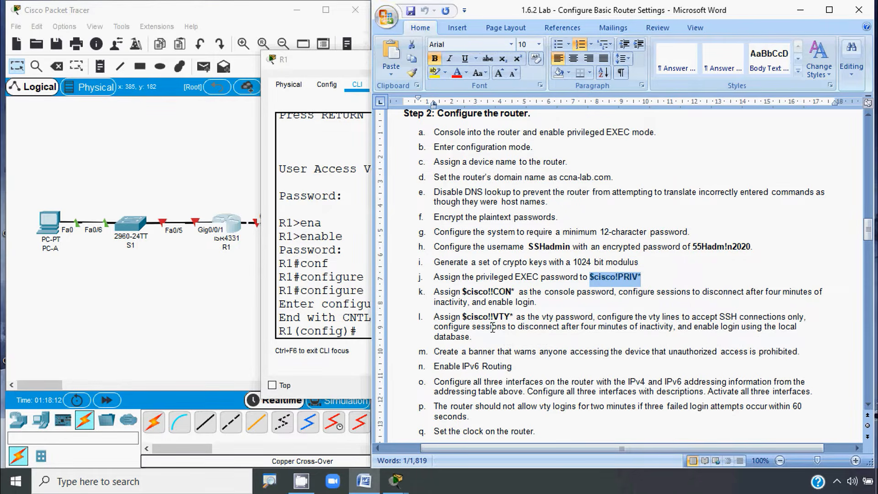
# Step: Copy the vty password from the lab sheet and enter line vty 0 15
pyautogui.click(463, 316)
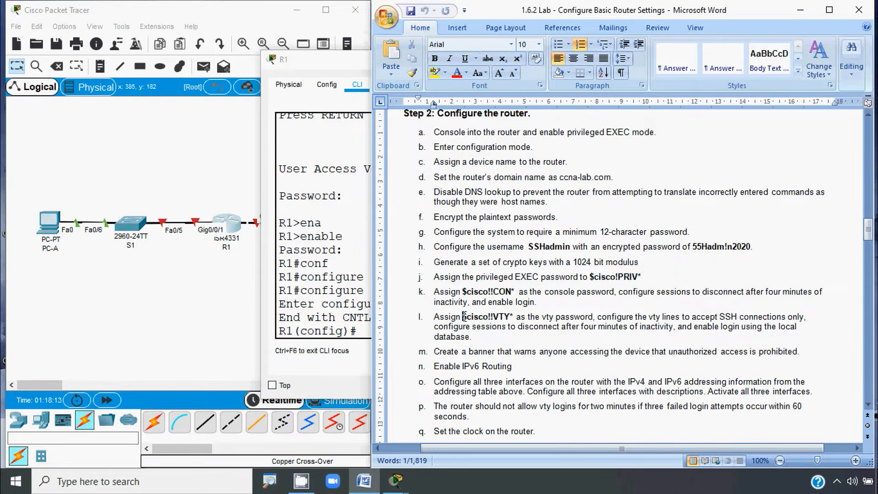
pyautogui.keyDown('shift'); pyautogui.click(512, 316); pyautogui.keyUp('shift')
pyautogui.hotkey('shift', 'Right')
pyautogui.hotkey('ctrl', 'c')
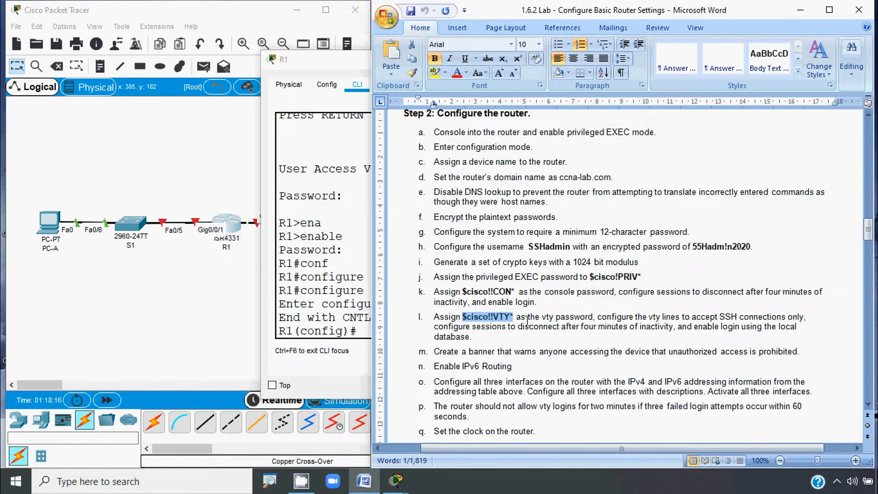
pyautogui.click(314, 201)
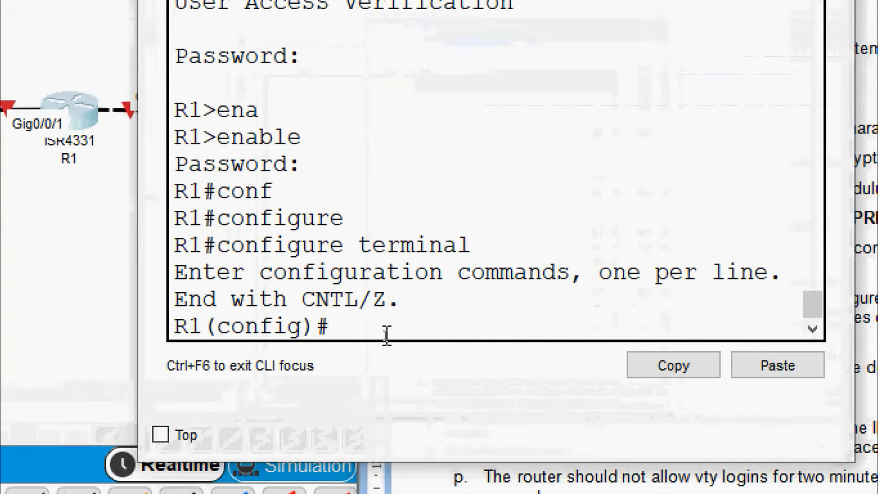
pyautogui.write('line')
pyautogui.press('Tab')
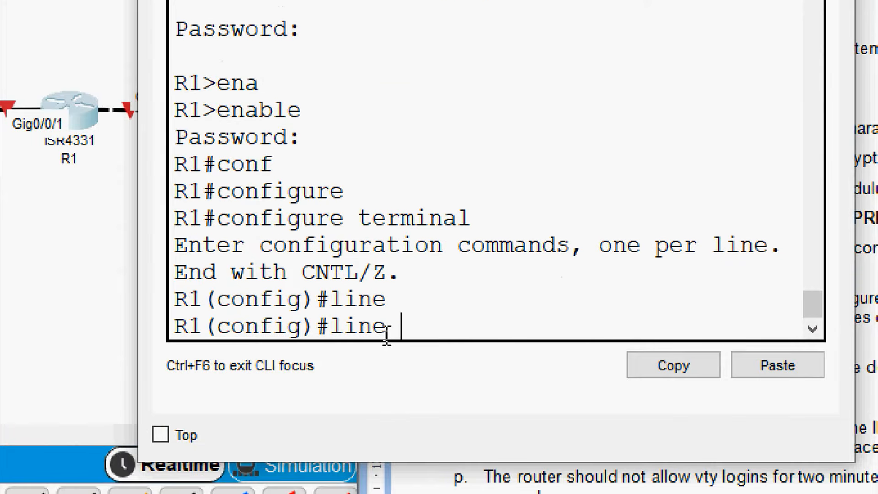
pyautogui.write('vt')
pyautogui.press('Tab')
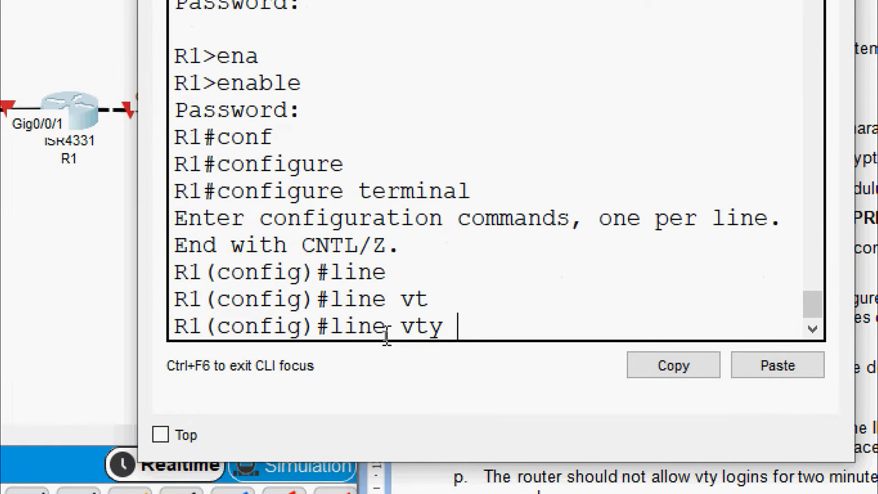
pyautogui.write('0 15')
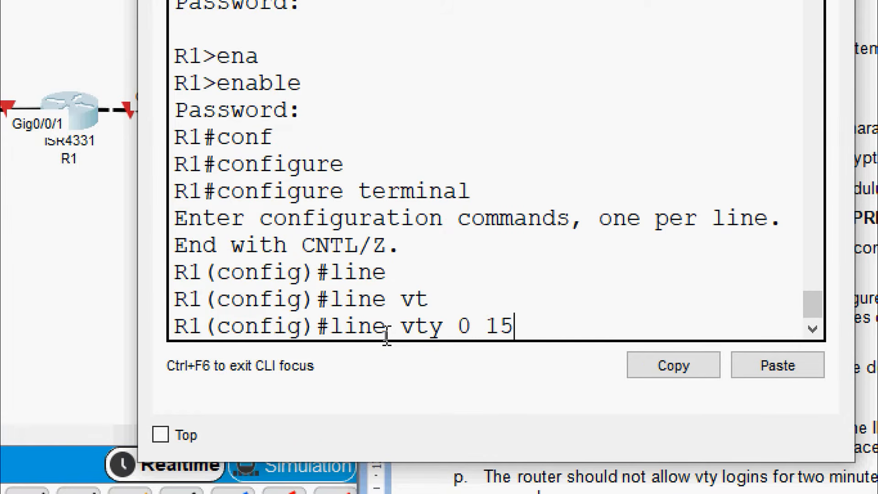
pyautogui.press('Return')
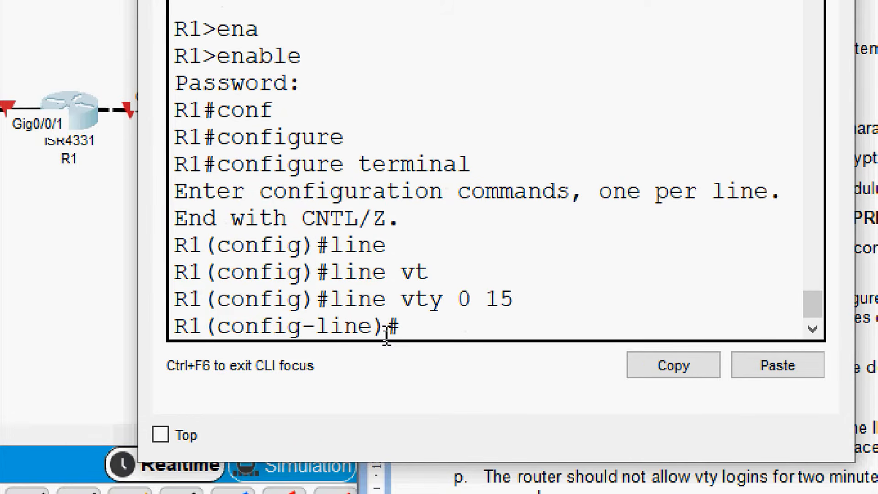
# Step: Set the copied vty password on lines 0-15 and begin the exec-timeout command
pyautogui.write('ps')
pyautogui.press('Tab')
pyautogui.press('BackSpace')
pyautogui.write('as')
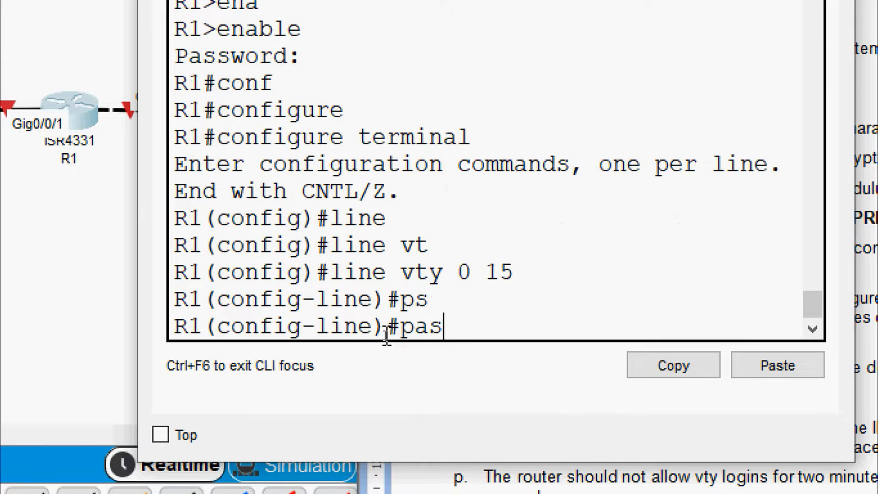
pyautogui.press('Tab')
pyautogui.rightClick(567, 319)
pyautogui.click(580, 353)
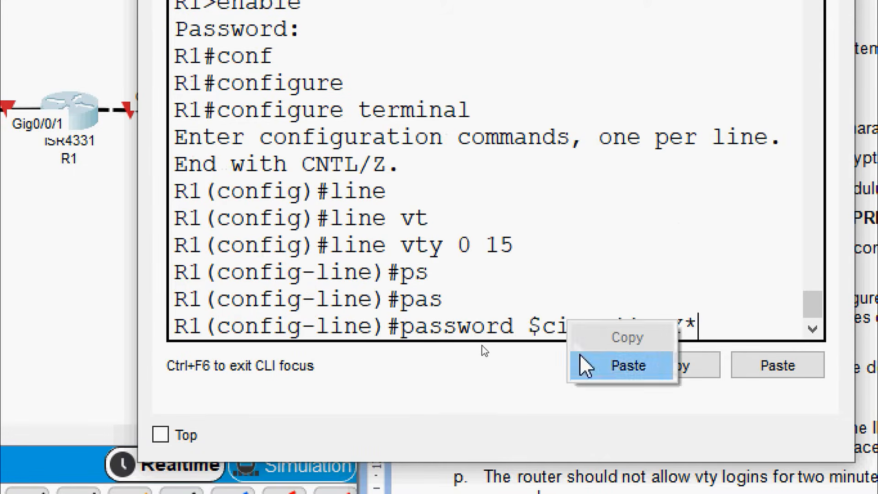
pyautogui.press('Return')
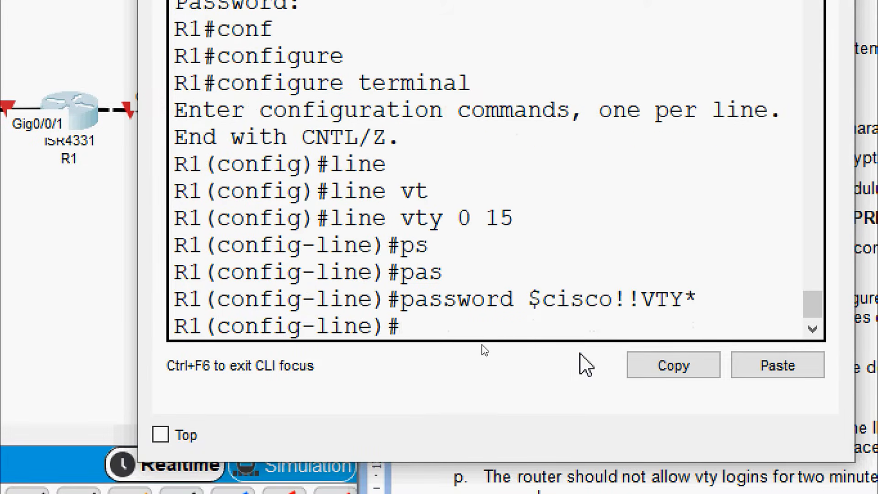
pyautogui.write('ex')
pyautogui.press('Tab')
pyautogui.write('e')
pyautogui.press('Tab')
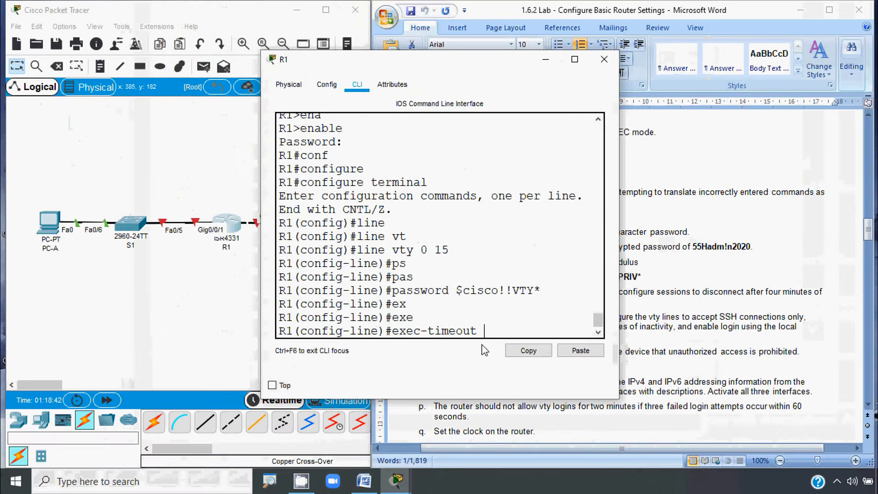
# Step: Set R1's vty exec-timeout to 4 minutes
pyautogui.click(659, 334)
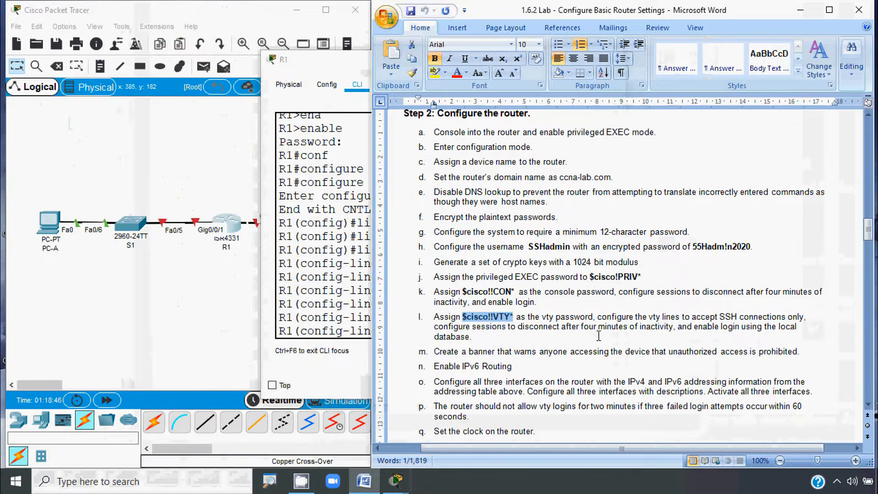
pyautogui.click(323, 302)
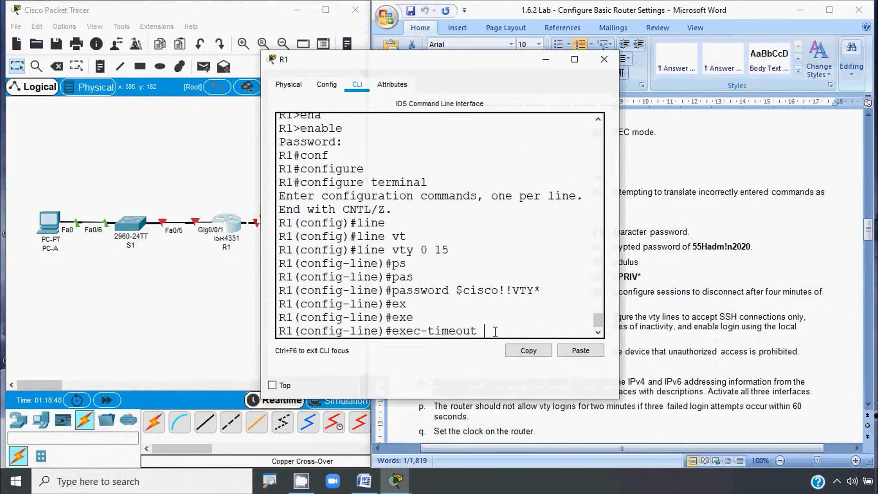
pyautogui.write('4')
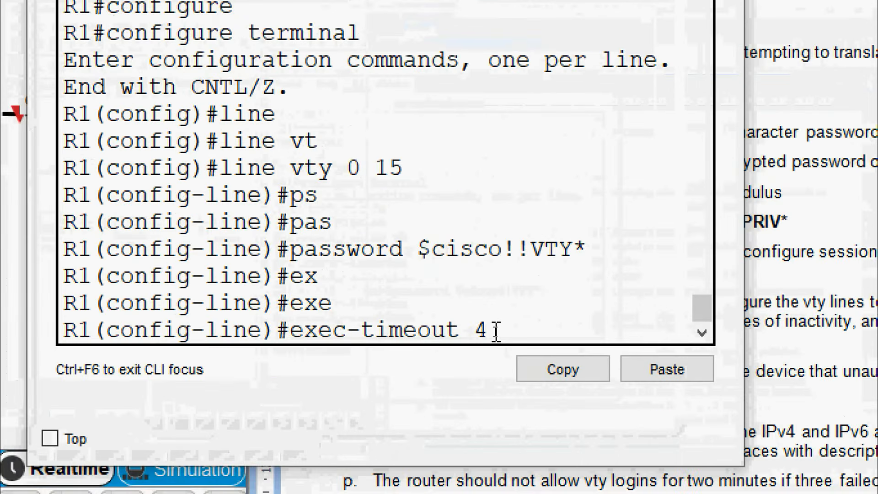
pyautogui.press('Return')
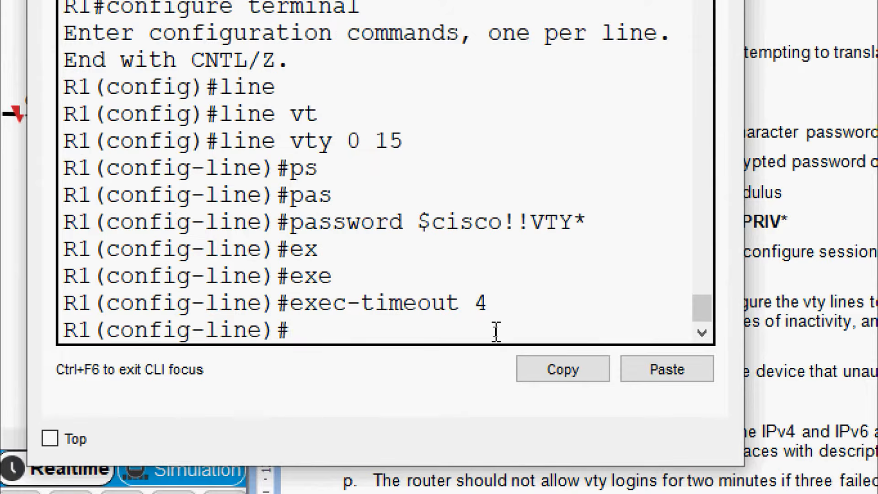
# Step: Restrict vty transport input to SSH only
pyautogui.write('tr')
pyautogui.press('Tab')
pyautogui.write('in')
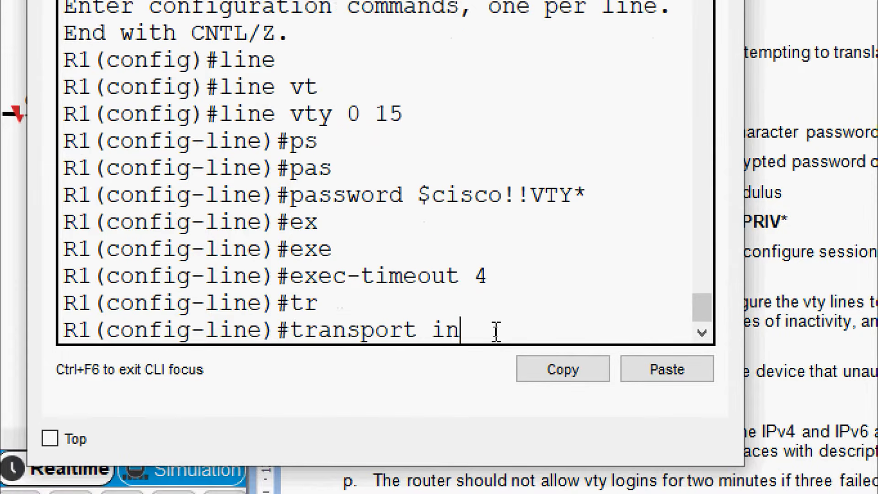
pyautogui.press('Tab')
pyautogui.write('ss')
pyautogui.press('Tab')
pyautogui.press('Return')
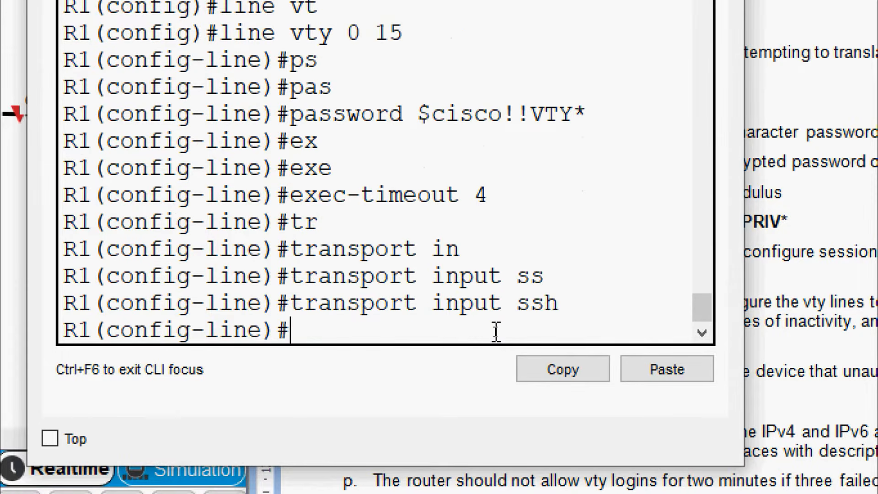
# Step: Make vty logins authenticate against the local user database with login local
pyautogui.write('log')
pyautogui.press('Tab')
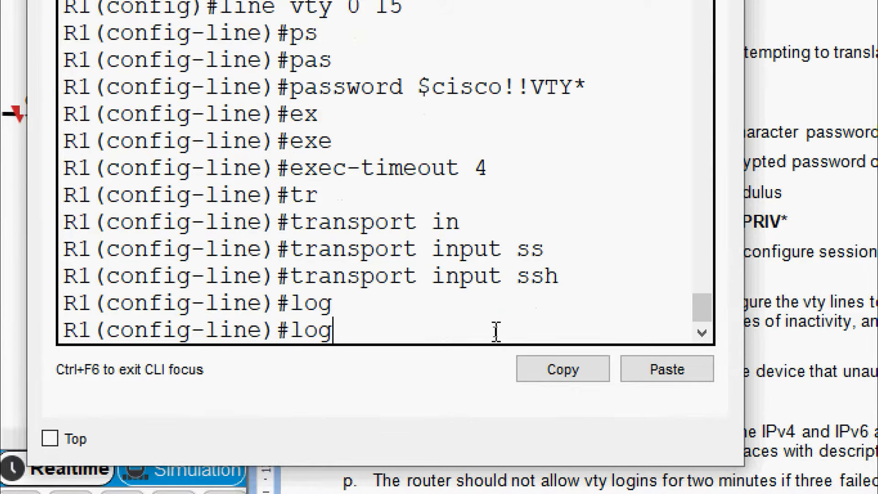
pyautogui.write('in')
pyautogui.press('Tab')
pyautogui.write('loc')
pyautogui.press('Tab')
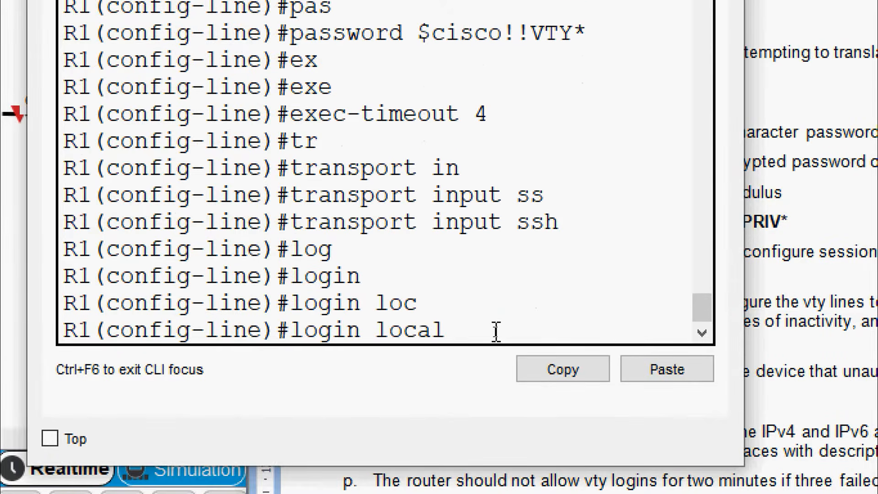
pyautogui.press('Return')
pyautogui.press('Return')
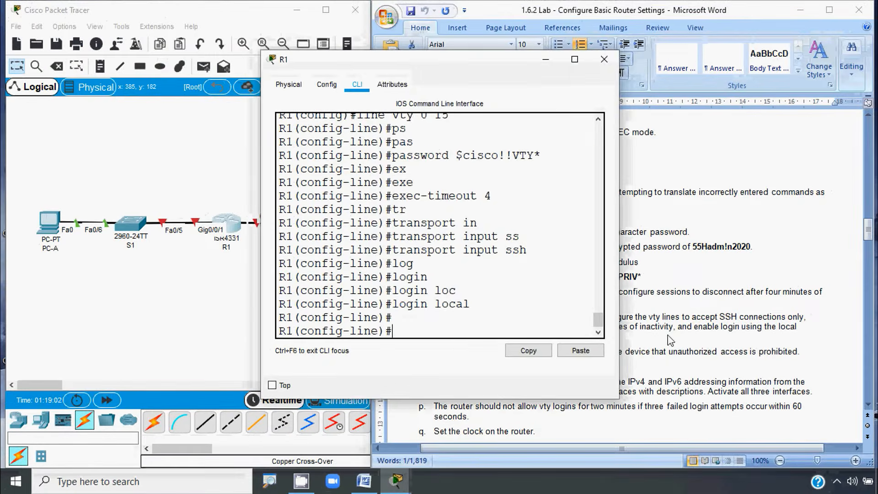
pyautogui.click(671, 340)
pyautogui.scroll(-2, 669, 342)
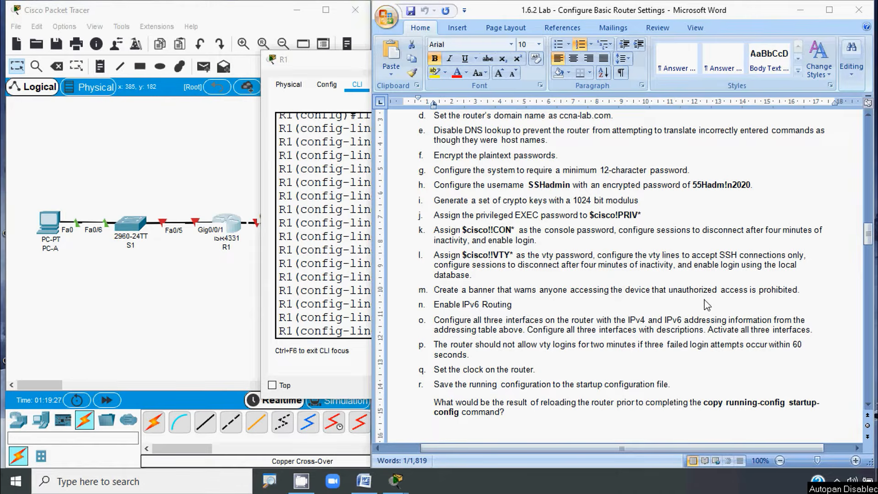
# Step: Exit line mode and set banner motd '^Unauthorized access is strictly prohibited^'
pyautogui.click(343, 306)
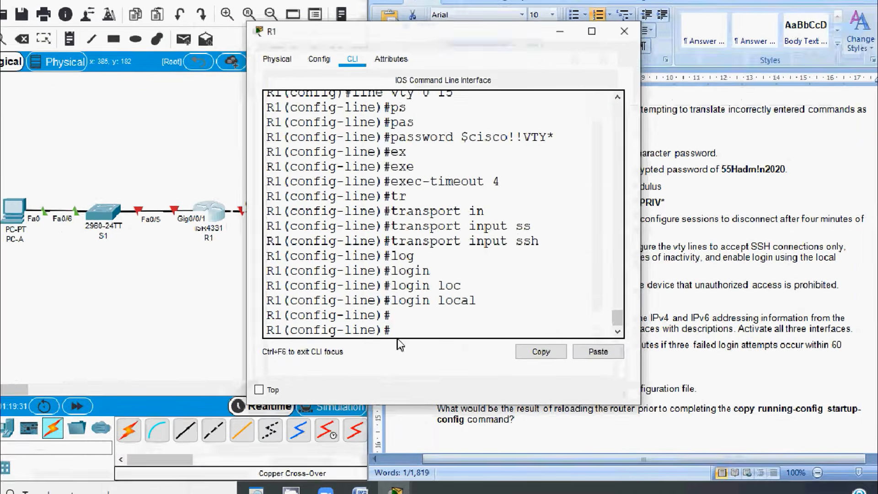
pyautogui.write('exit')
pyautogui.press('Return')
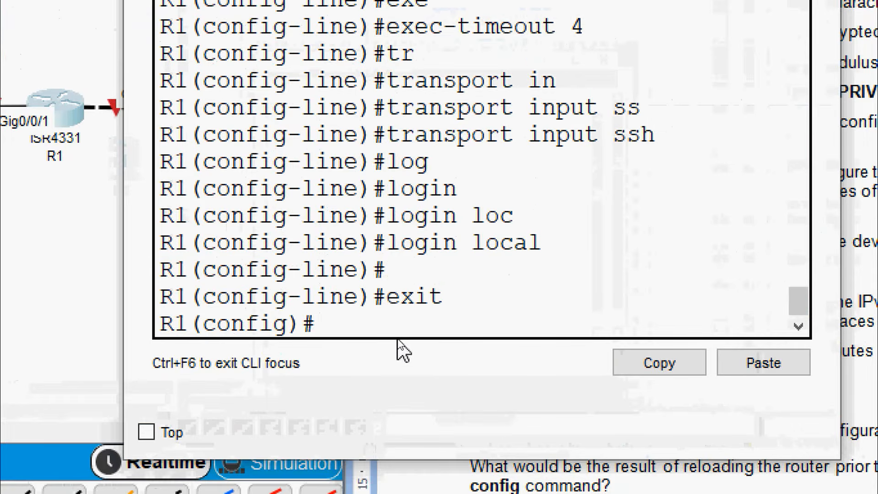
pyautogui.write('ban')
pyautogui.press('Tab')
pyautogui.write('mo')
pyautogui.press('Tab')
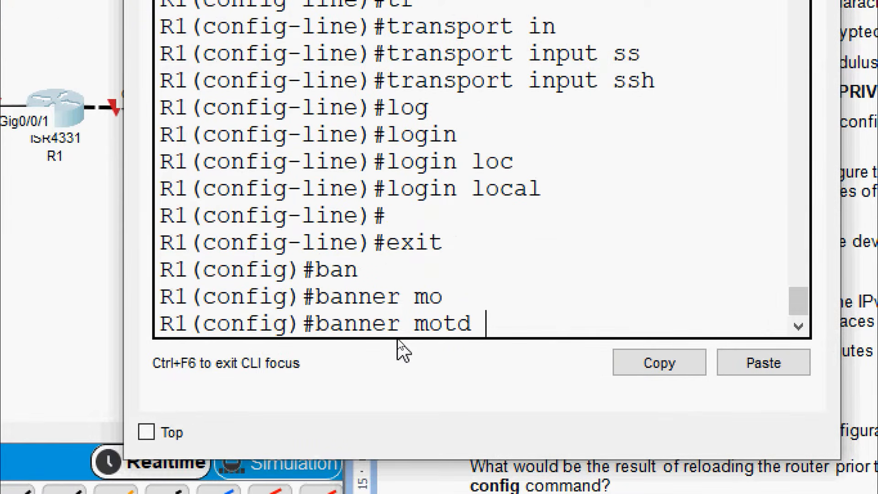
pyautogui.write('^Unauthoriz')
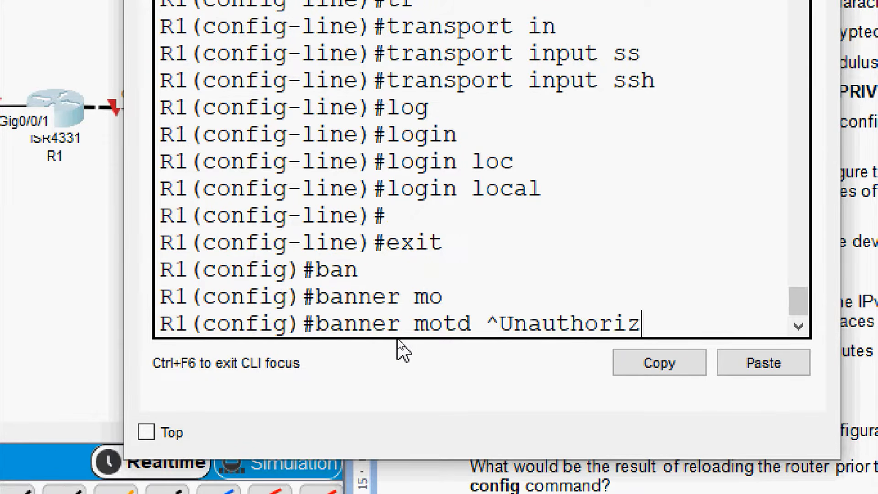
pyautogui.write('ed')
pyautogui.press('BackSpace')
pyautogui.write('ed acces')
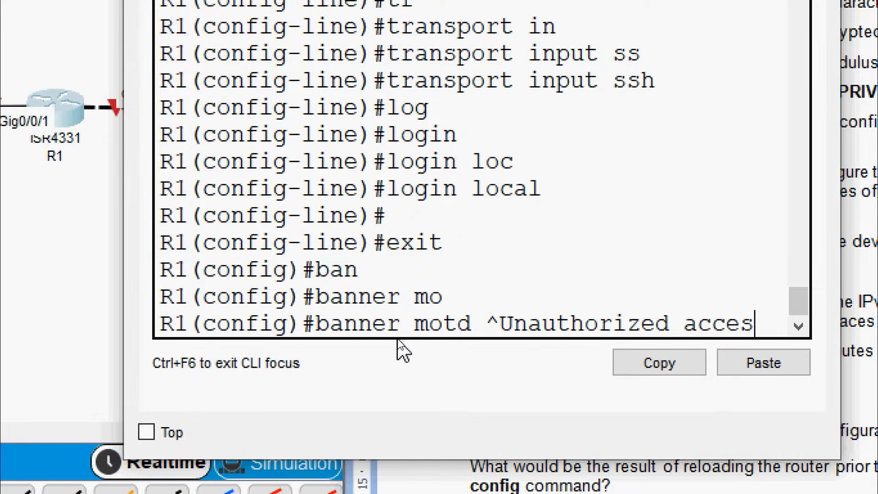
pyautogui.write('s is stric')
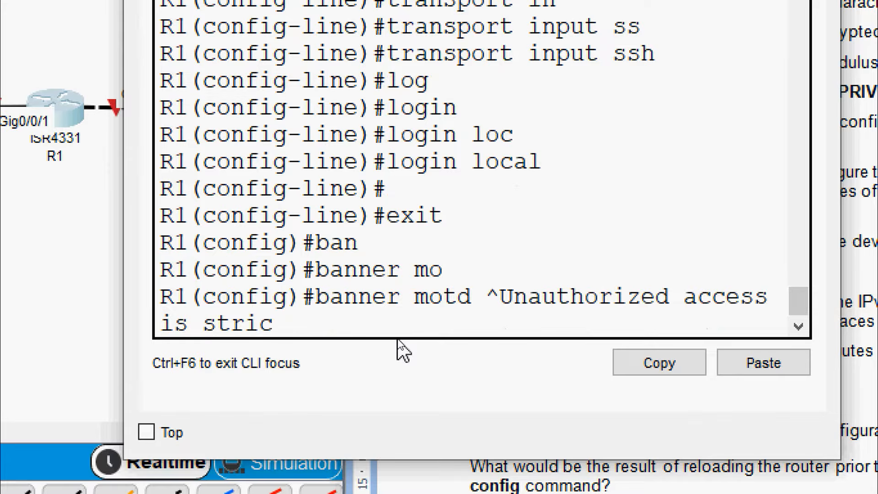
pyautogui.write('tly prohi')
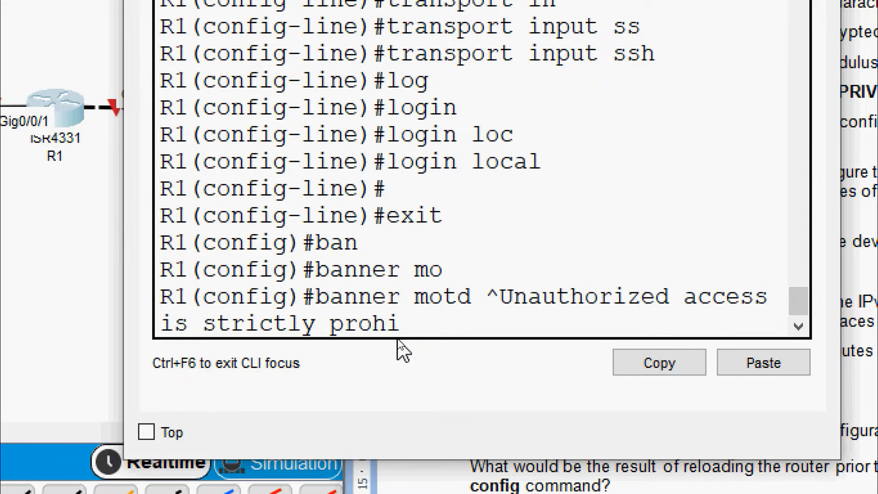
pyautogui.write('bite')
pyautogui.press('BackSpace')
pyautogui.press('BackSpace')
pyautogui.write('bited')
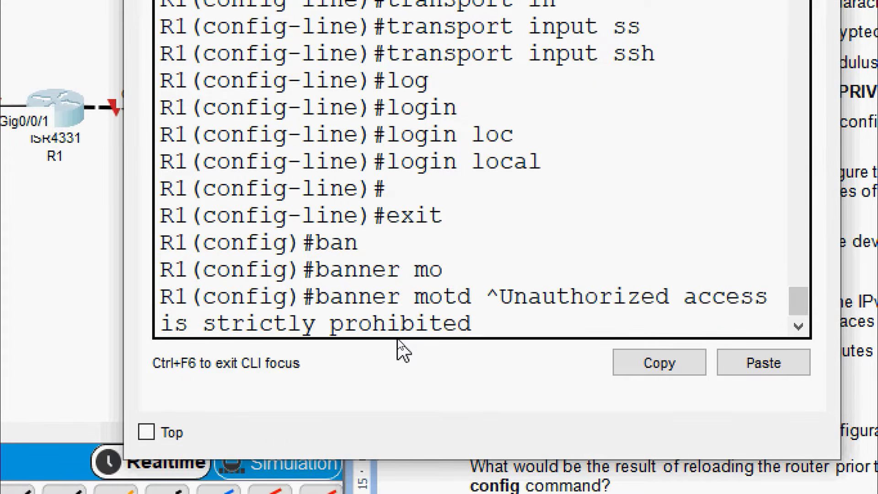
pyautogui.write('^')
pyautogui.press('Return')
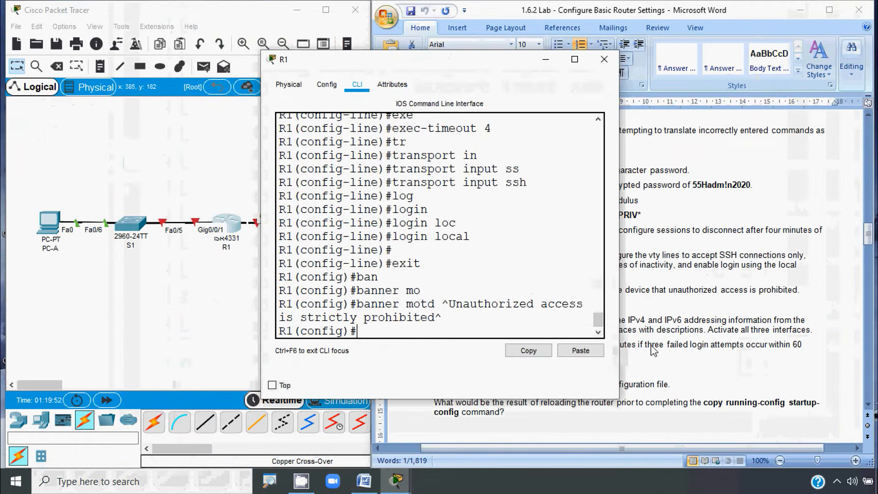
# Step: Run ipv6 unicast-routing at R1's global configuration prompt
pyautogui.click(656, 344)
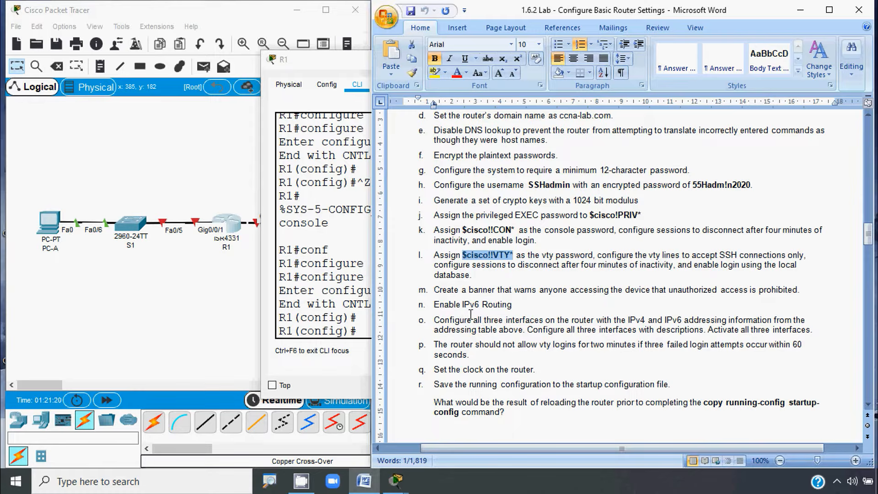
pyautogui.click(362, 332)
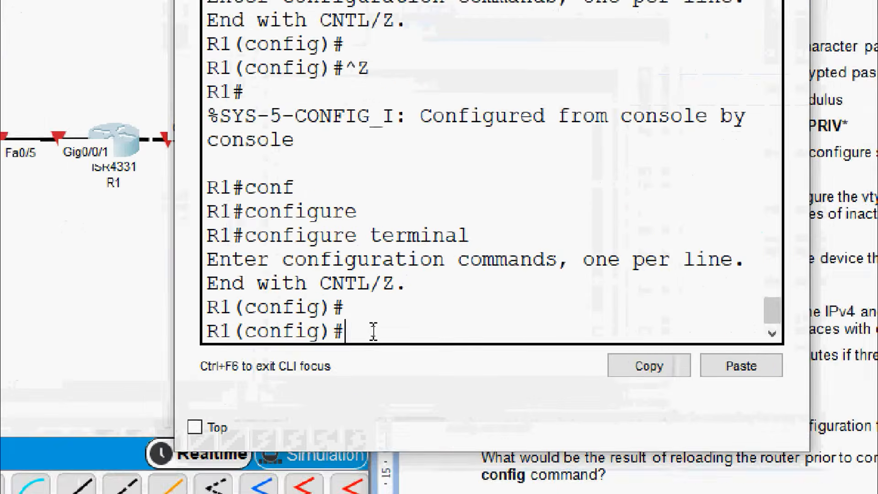
pyautogui.write('ipv')
pyautogui.press('Tab')
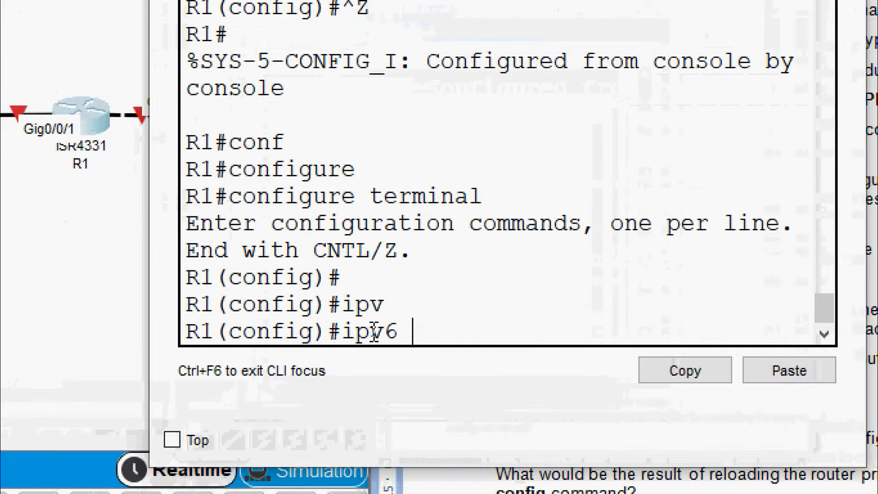
pyautogui.write('uni')
pyautogui.press('Tab')
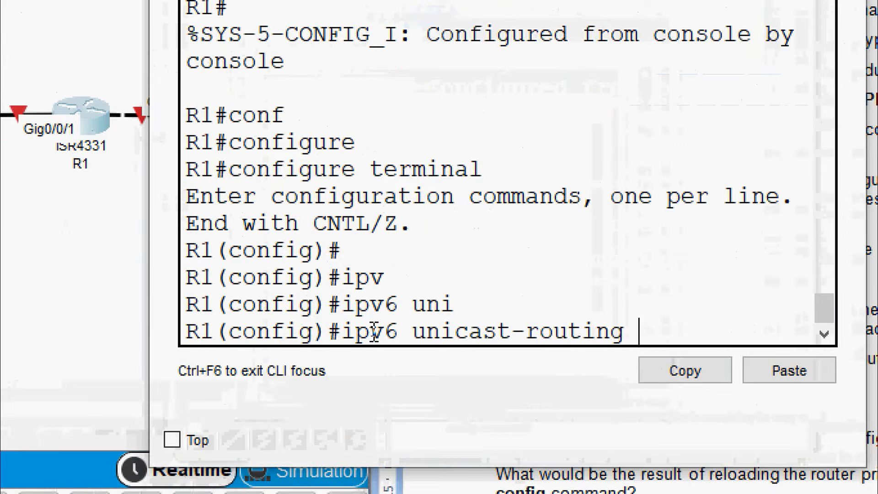
pyautogui.press('Return')
pyautogui.click(703, 350)
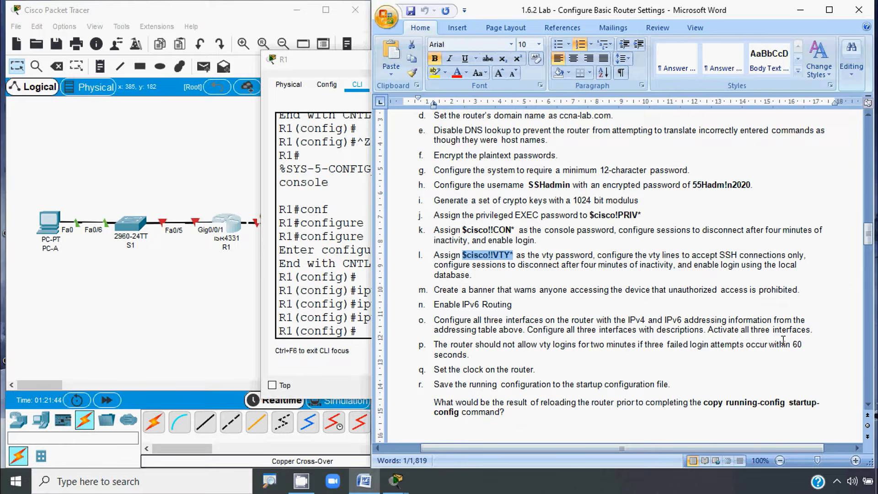
# Step: Scroll the lab document up to the Addressing Table and move R1's CLI window aside
pyautogui.press('alt')
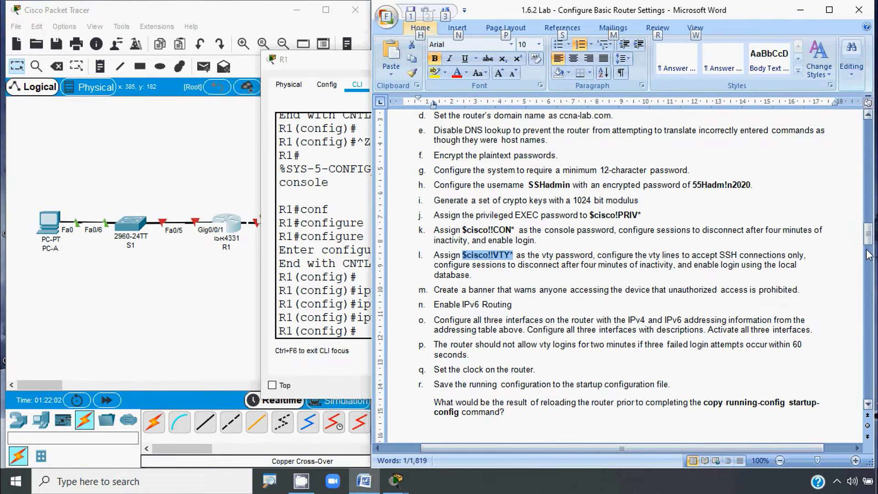
pyautogui.moveTo(868, 243); pyautogui.dragTo(867, 154)
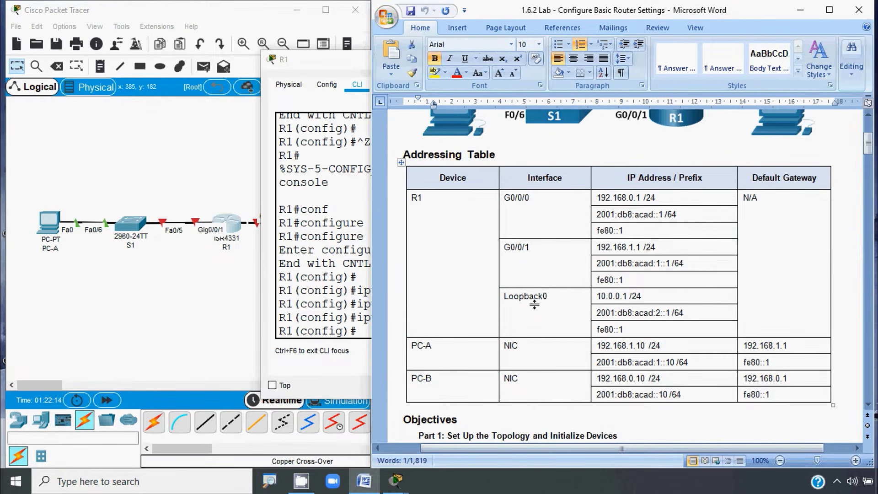
pyautogui.click(238, 225)
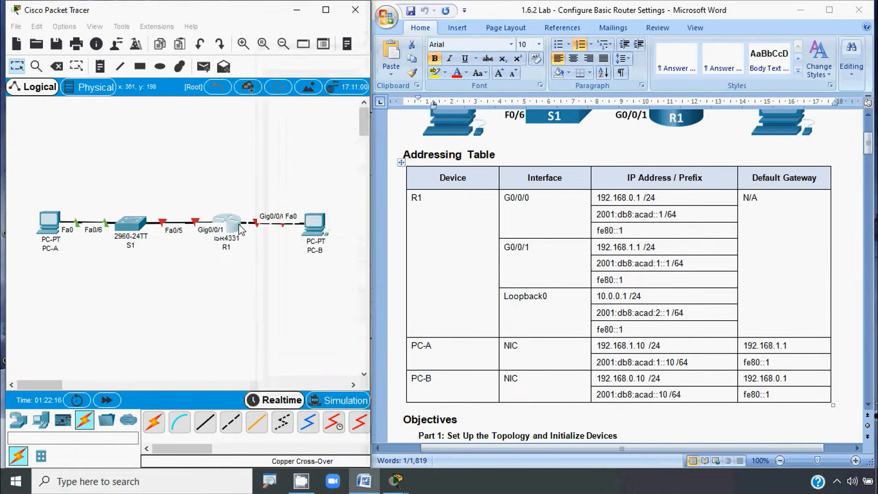
pyautogui.moveTo(323, 59); pyautogui.dragTo(134, 64)
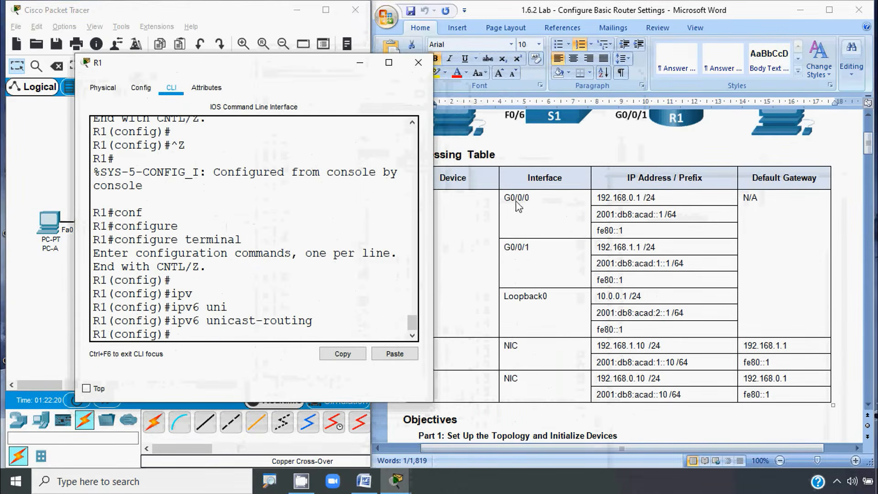
pyautogui.click(60, 295)
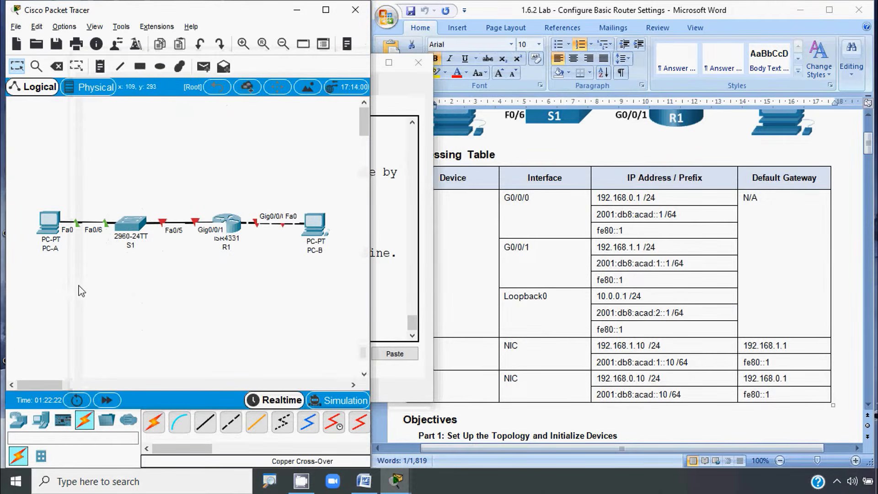
# Step: Try entering interface GigabitEthernet 0/0, then clear the mistaken description entry
pyautogui.click(233, 224)
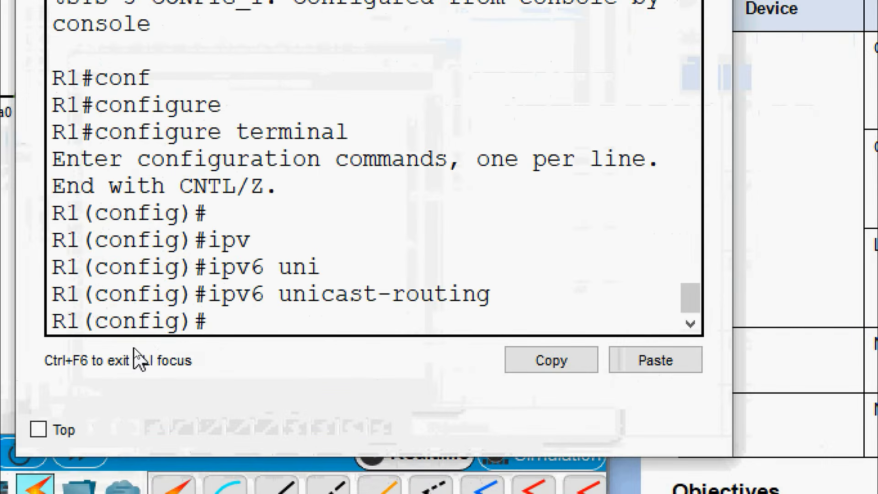
pyautogui.write('inter')
pyautogui.press('Tab')
pyautogui.write('g')
pyautogui.press('Tab')
pyautogui.write('0/0')
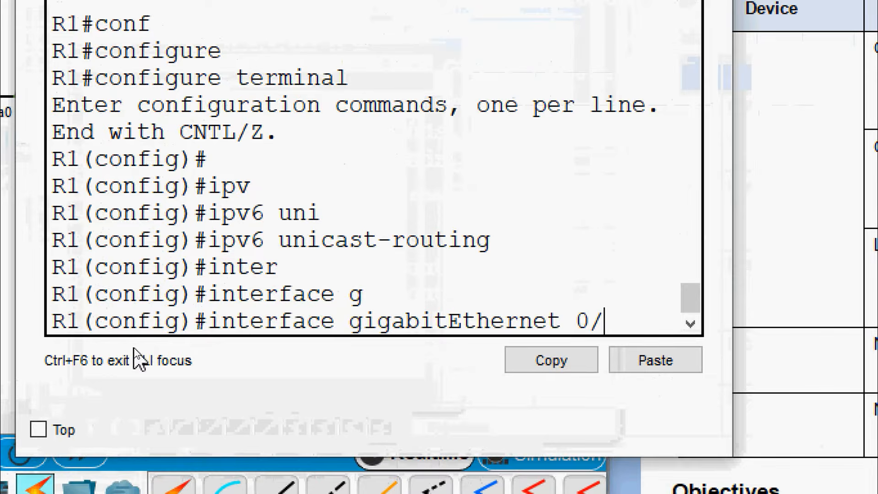
pyautogui.press('Return')
pyautogui.write('desc')
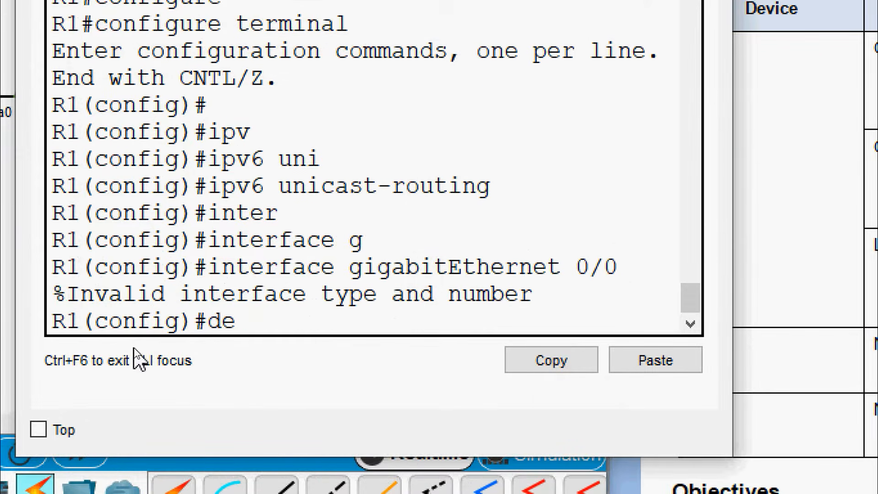
pyautogui.press('Tab')
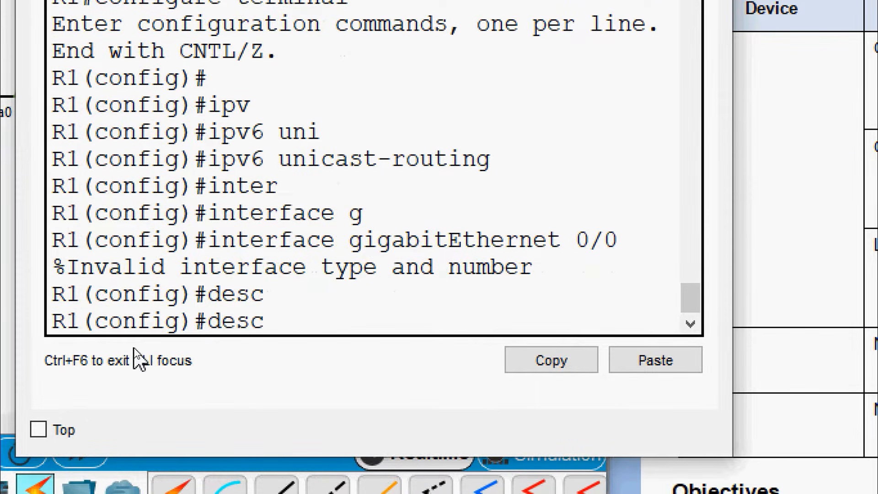
pyautogui.press('BackSpace')
pyautogui.press('BackSpace')
pyautogui.press('BackSpace')
pyautogui.press('BackSpace')
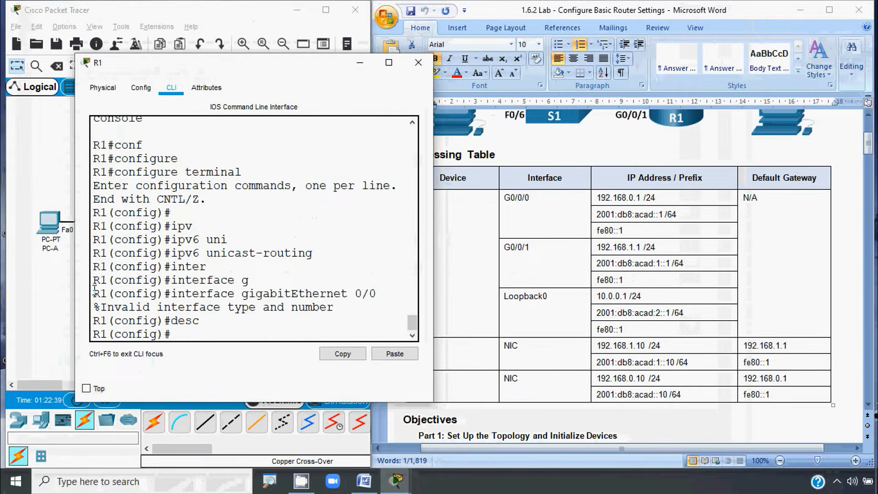
# Step: Enter interface G0/0/0 and start its description with 'LAN'
pyautogui.click(57, 293)
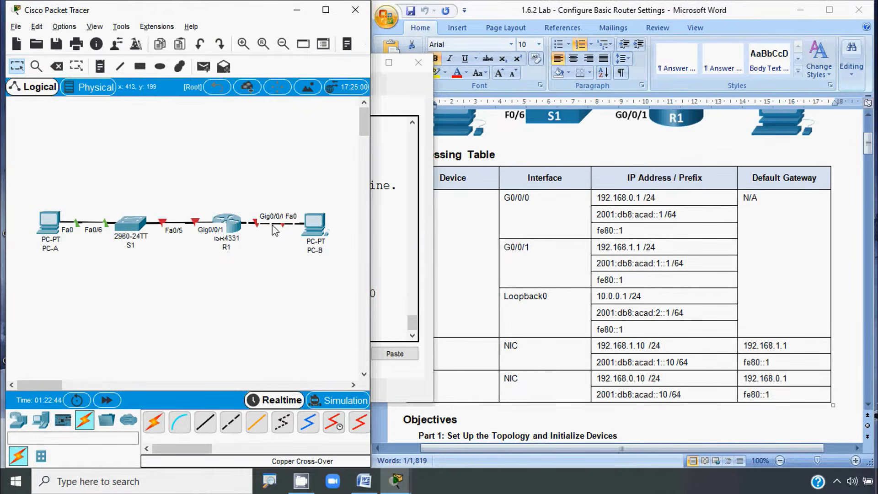
pyautogui.click(235, 226)
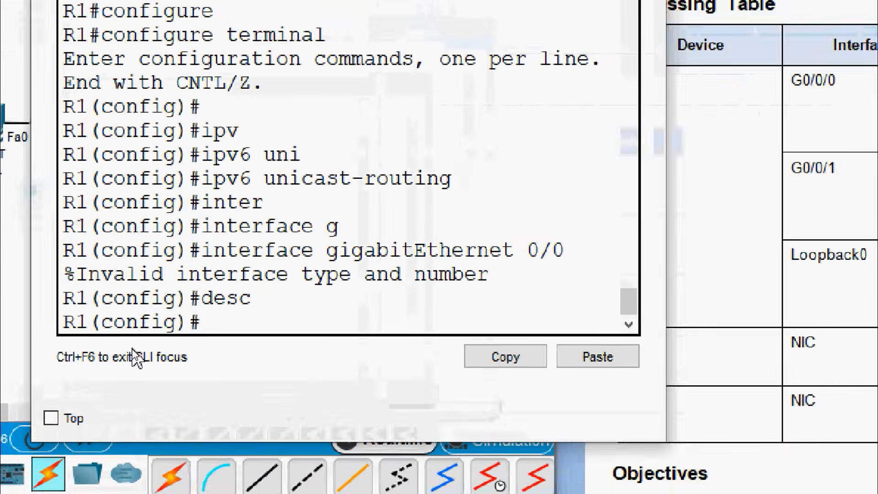
pyautogui.press('Up')
pyautogui.press('Up')
pyautogui.press('Down')
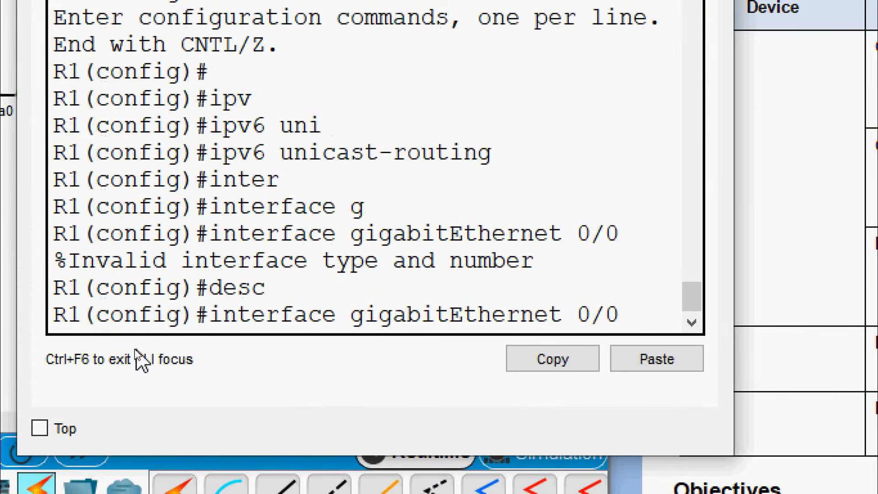
pyautogui.write('/0')
pyautogui.press('Return')
pyautogui.write('des')
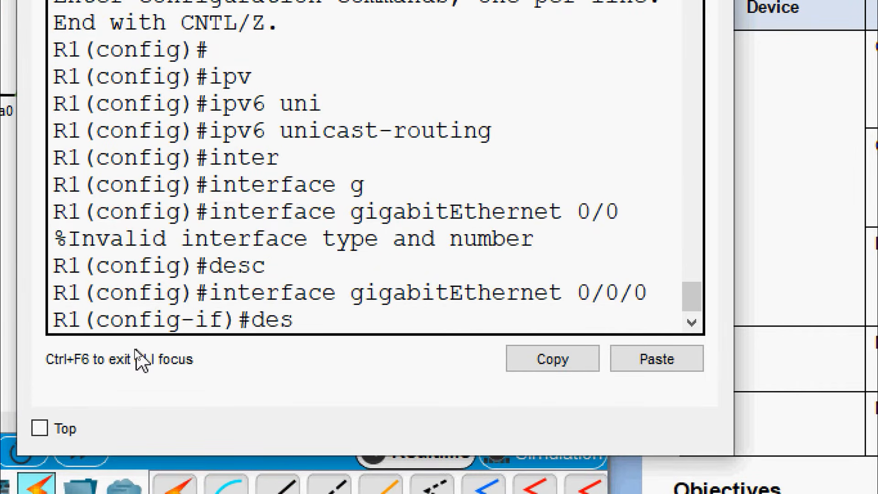
pyautogui.write('c')
pyautogui.press('Tab')
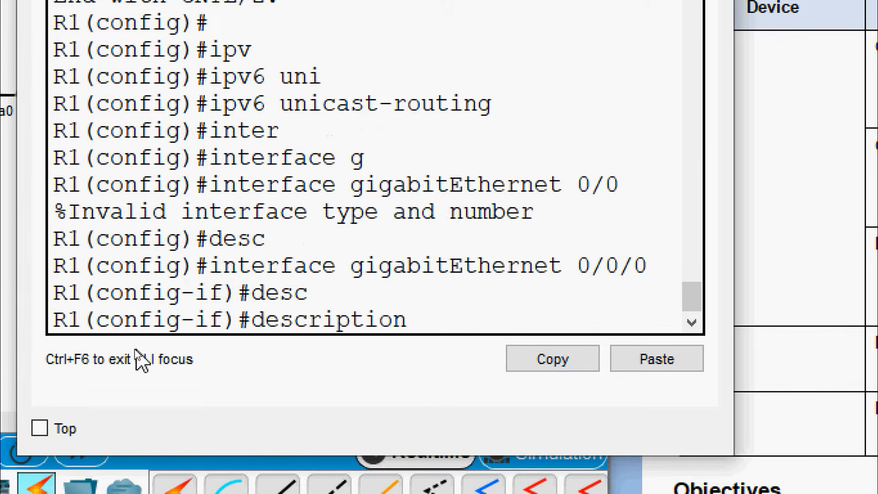
pyautogui.write('LAN')
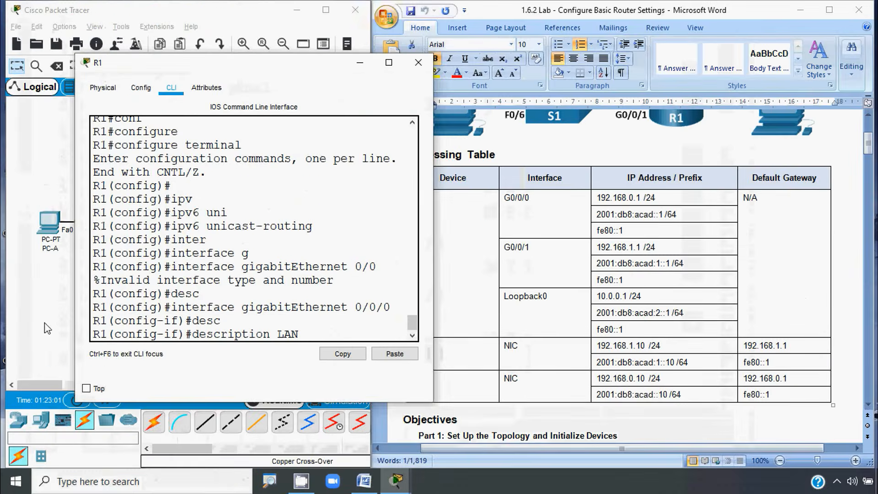
pyautogui.click(45, 323)
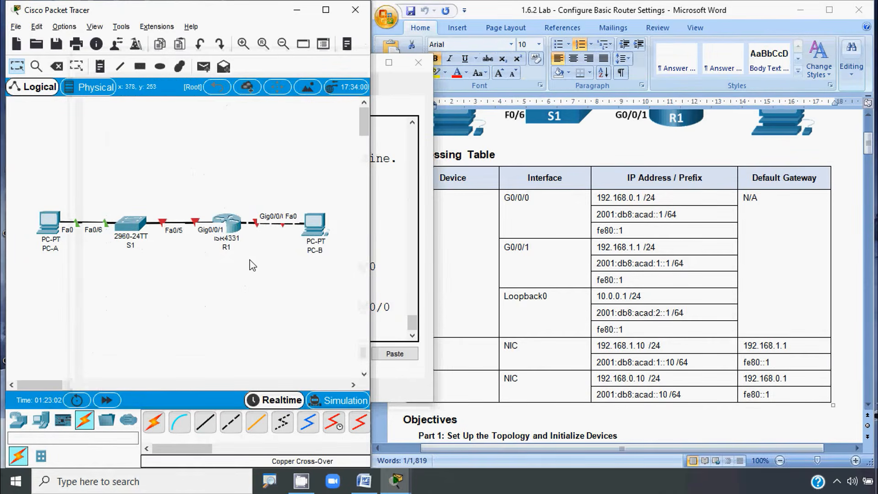
# Step: Finish G0/0/0's description as 'LAN PC-B'
pyautogui.click(232, 224)
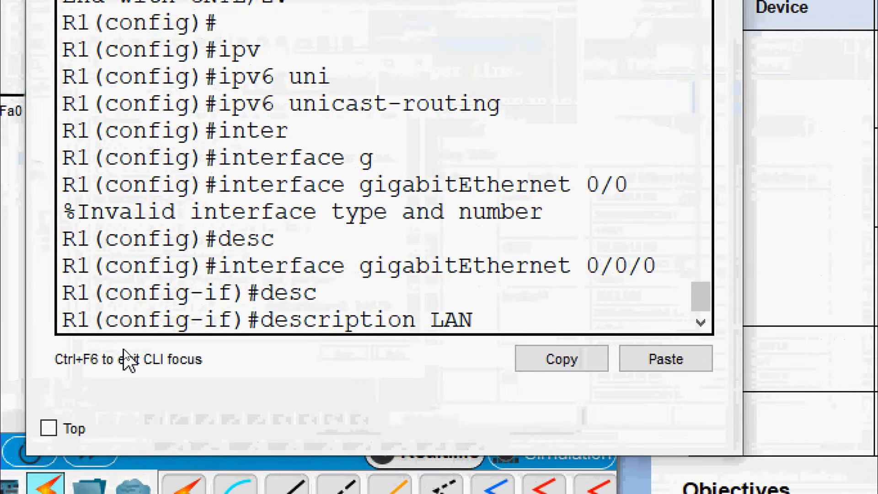
pyautogui.write('PC-')
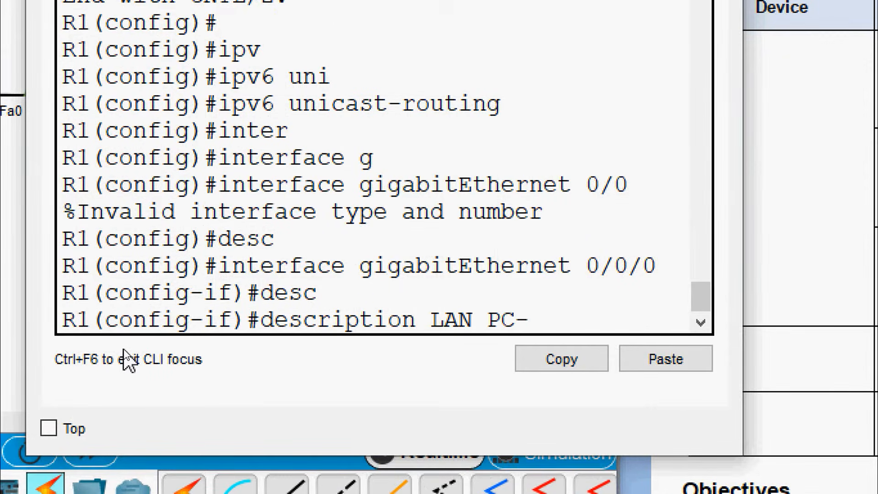
pyautogui.write('D')
pyautogui.press('BackSpace')
pyautogui.write('B')
pyautogui.press('Return')
# Step: Assign G0/0/0 192.168.0.1 255.255.255.0 and bring it up with no shutdown
pyautogui.write('ip ad')
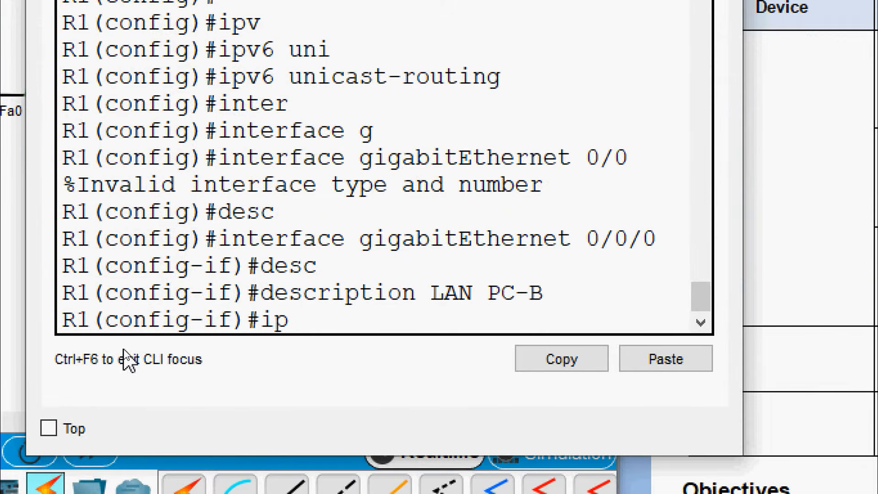
pyautogui.press('Tab')
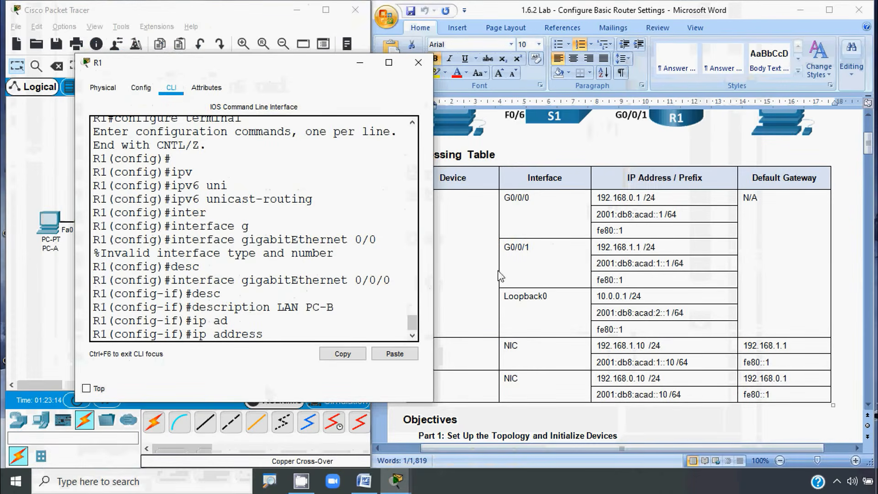
pyautogui.click(604, 204)
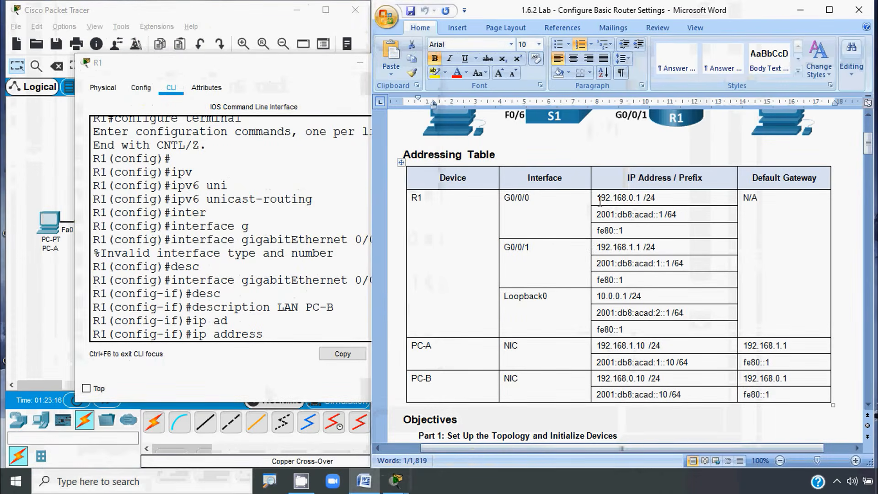
pyautogui.keyDown('shift'); pyautogui.click(641, 197); pyautogui.keyUp('shift')
pyautogui.hotkey('ctrl', 'c')
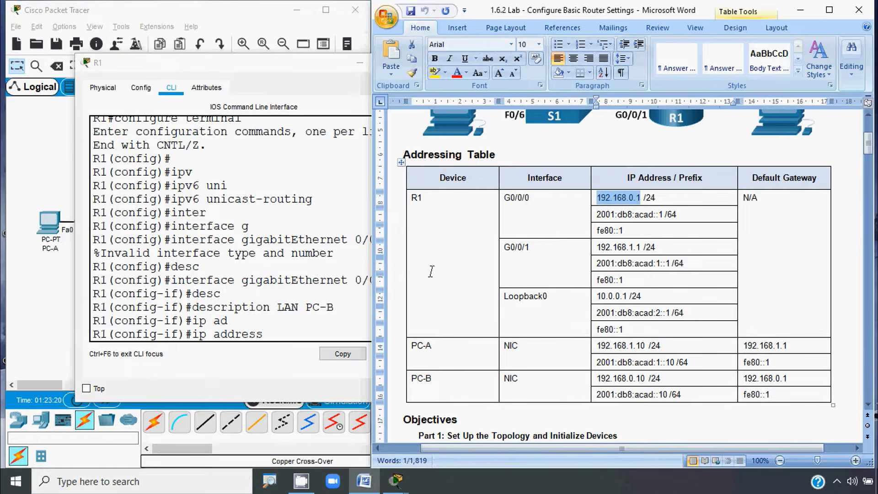
pyautogui.click(280, 330)
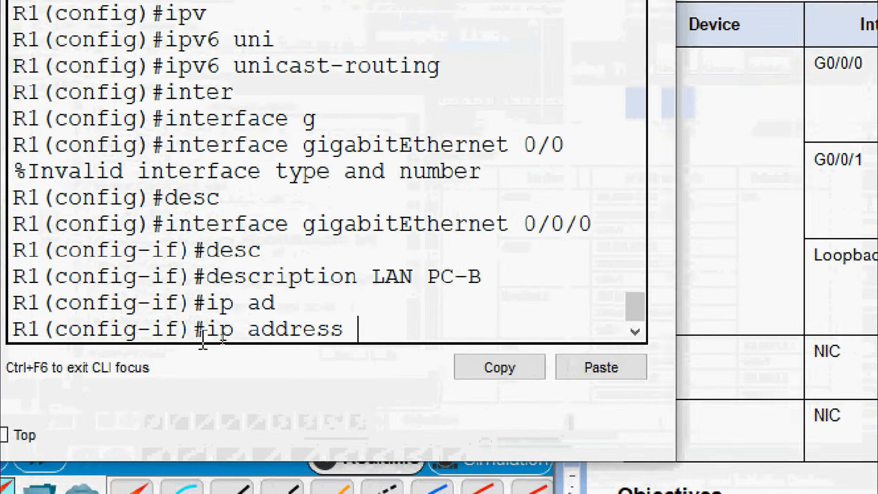
pyautogui.click(567, 371)
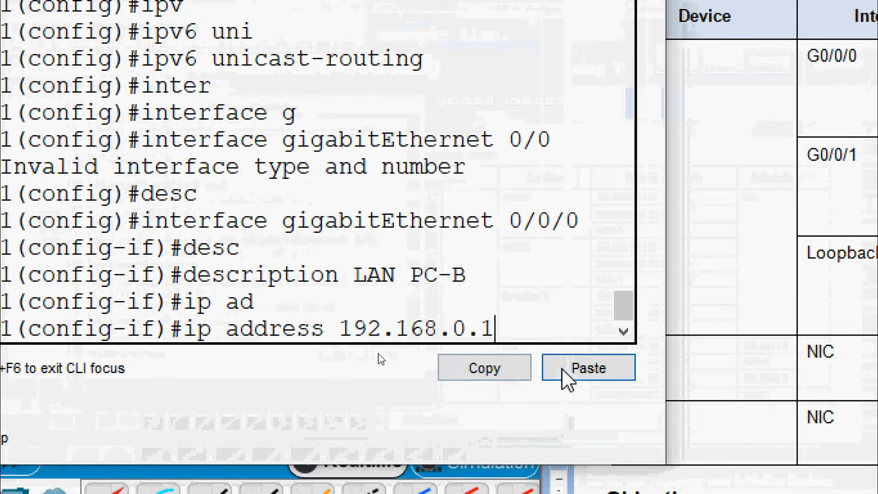
pyautogui.write('2.168.0.1 55.')
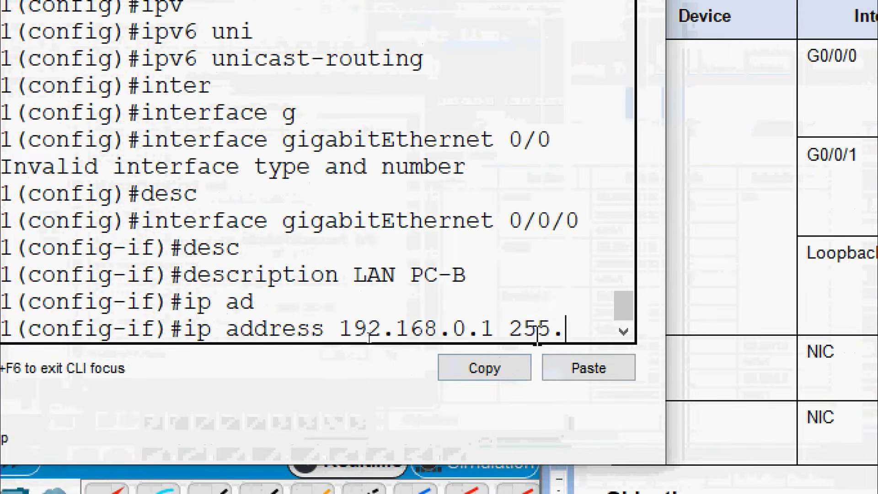
pyautogui.write('255.255')
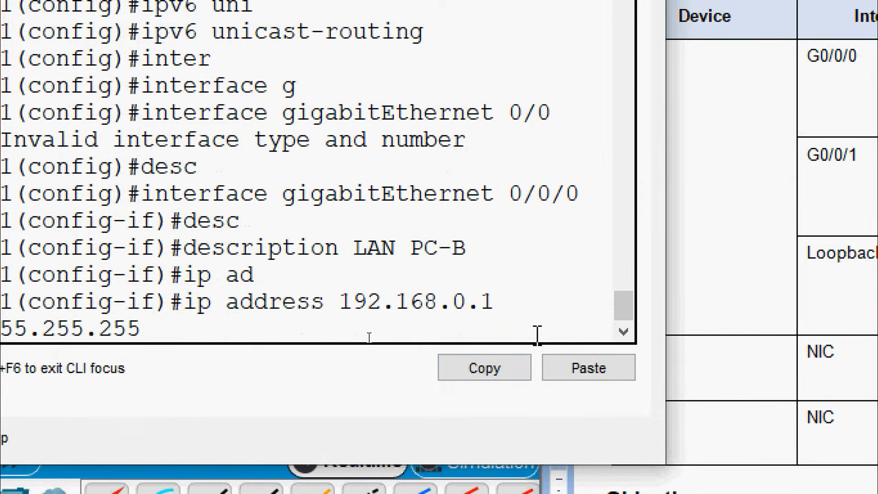
pyautogui.write('.0')
pyautogui.press('Return')
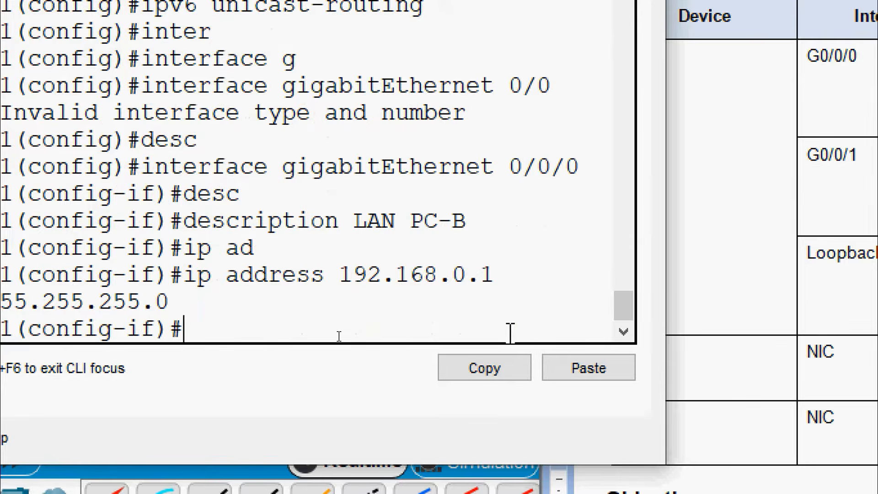
pyautogui.write('no sh')
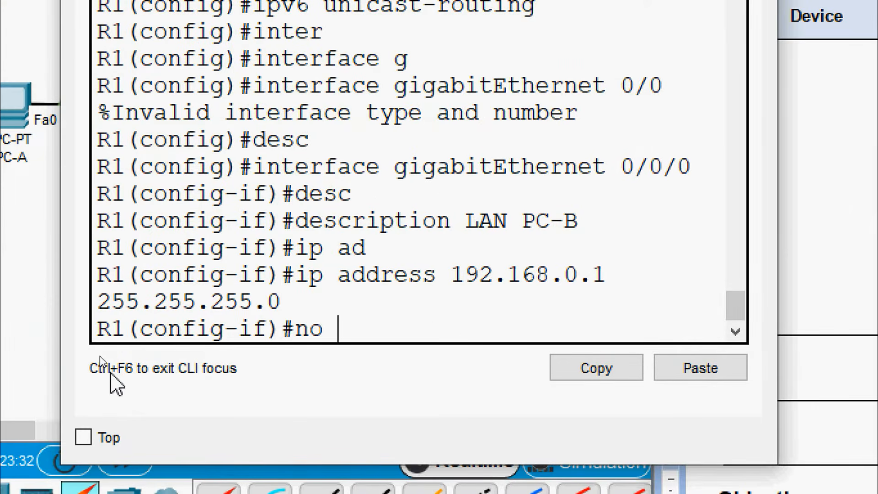
pyautogui.press('Tab')
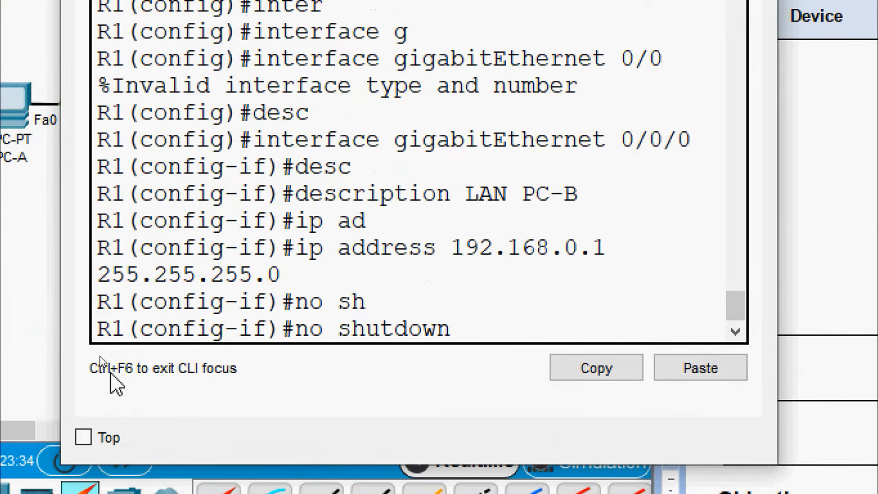
pyautogui.press('Return')
pyautogui.press('Return')
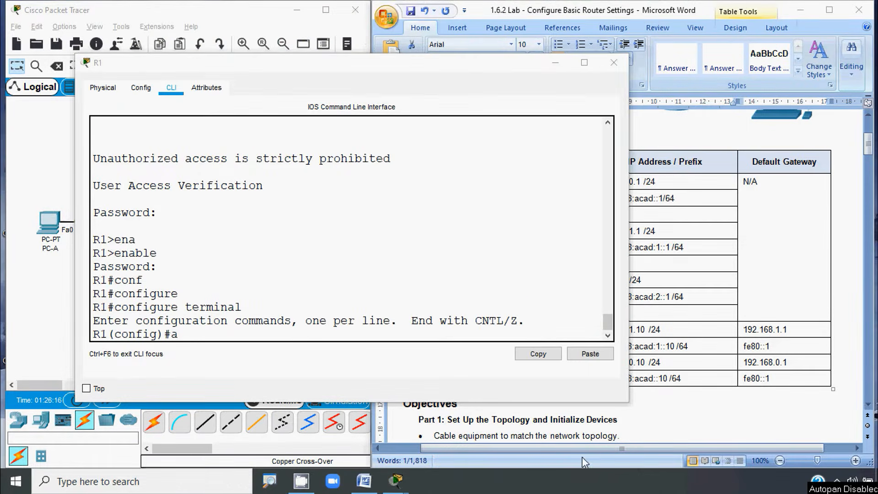
# Step: Copy the address 2001:db8:acad::1/64 from the table and re-enter interface G0/0/0
pyautogui.click(655, 337)
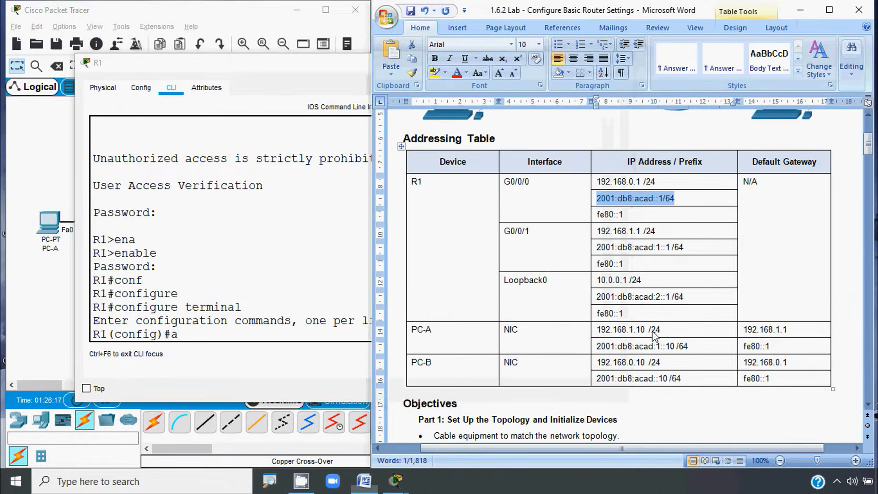
pyautogui.rightClick(645, 204)
pyautogui.click(663, 219)
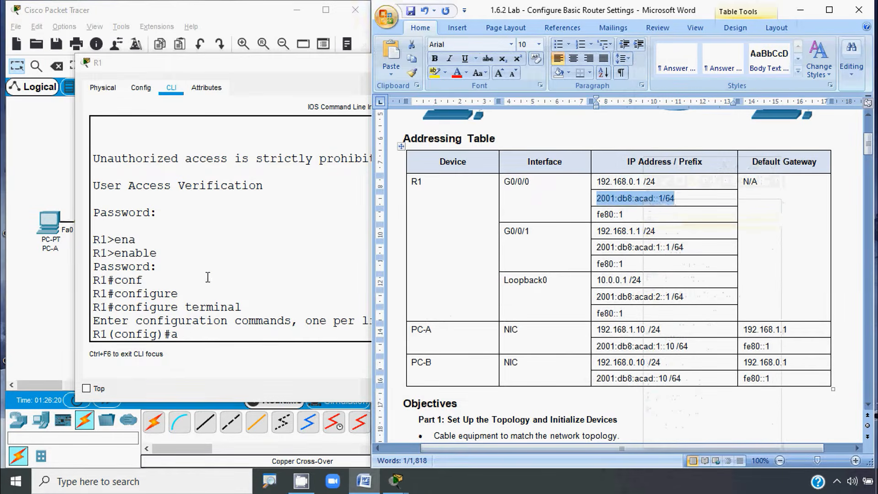
pyautogui.click(188, 335)
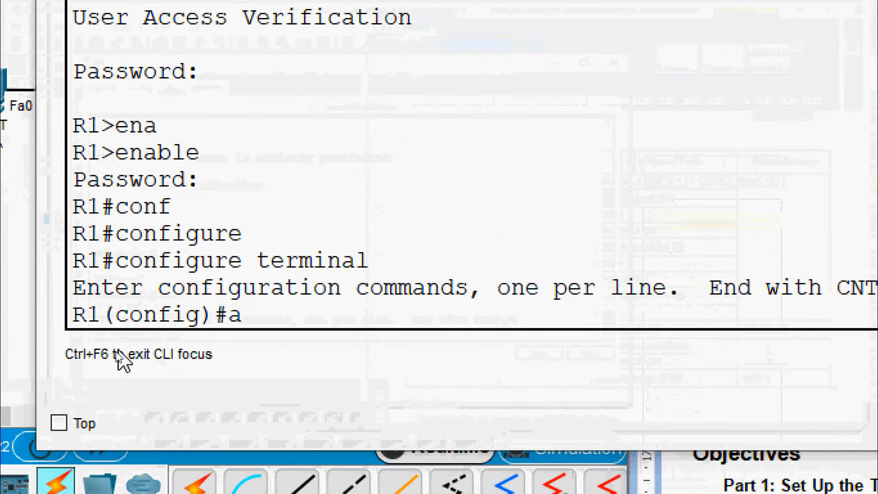
pyautogui.write('inter')
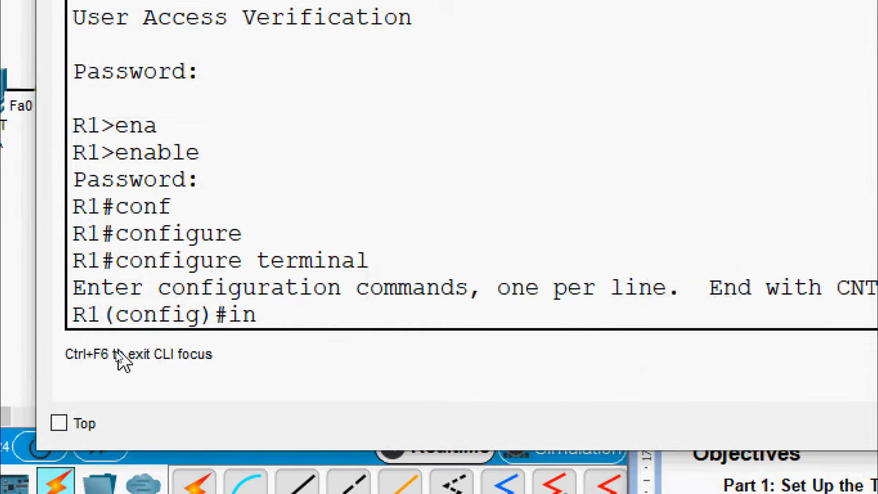
pyautogui.press('Tab')
pyautogui.write('g')
pyautogui.press('Tab')
pyautogui.write('0/0/0')
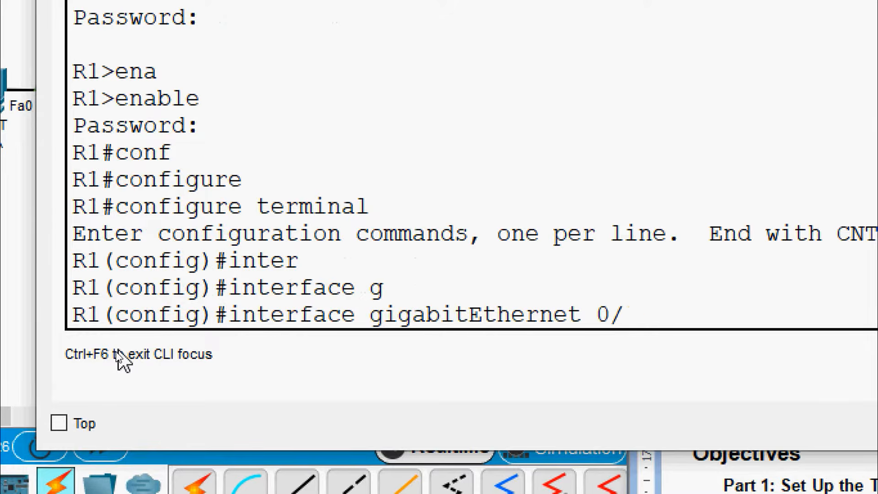
pyautogui.press('Return')
# Step: Give G0/0/0 the IPv6 address 2001:db8:acad::1/64
pyautogui.write('ipv')
pyautogui.press('Tab')
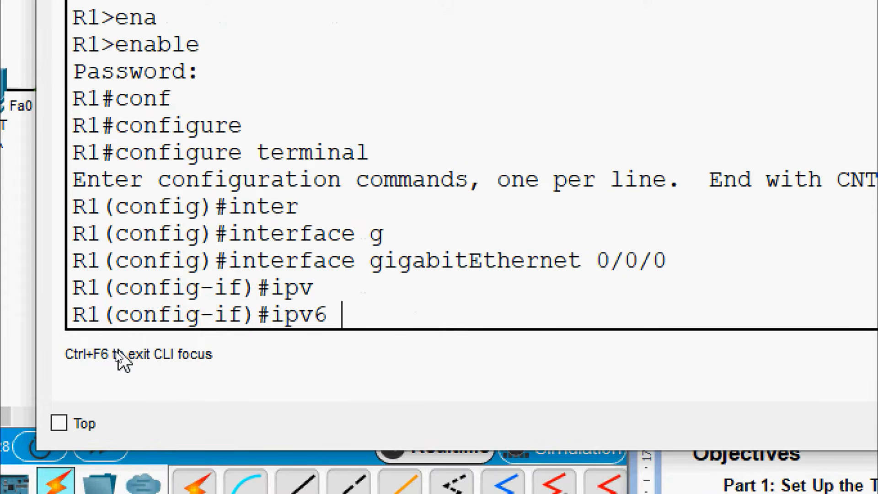
pyautogui.write('ad')
pyautogui.press('Tab')
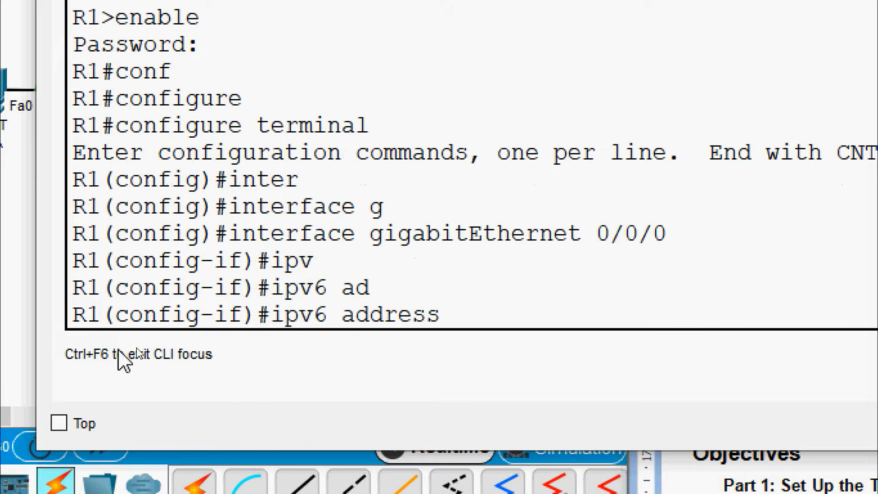
pyautogui.rightClick(457, 310)
pyautogui.click(486, 351)
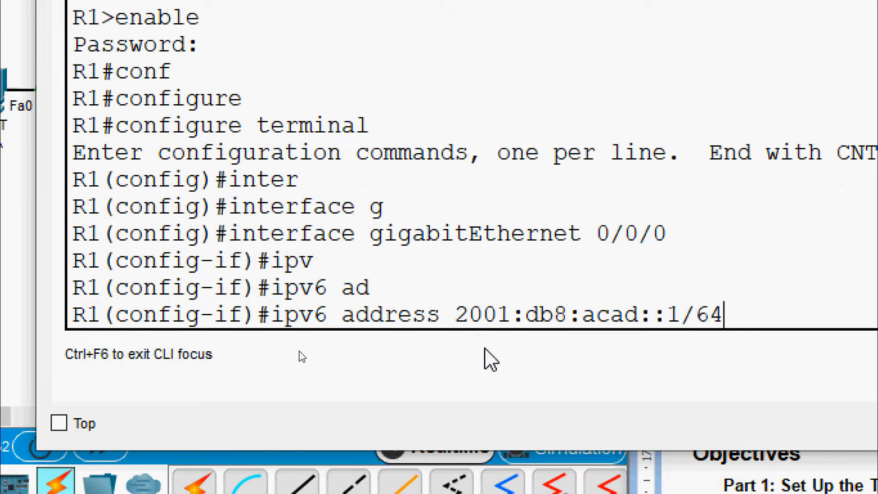
pyautogui.press('Return')
# Step: Add link-local address FE80::1 to G0/0/0
pyautogui.write('ipv')
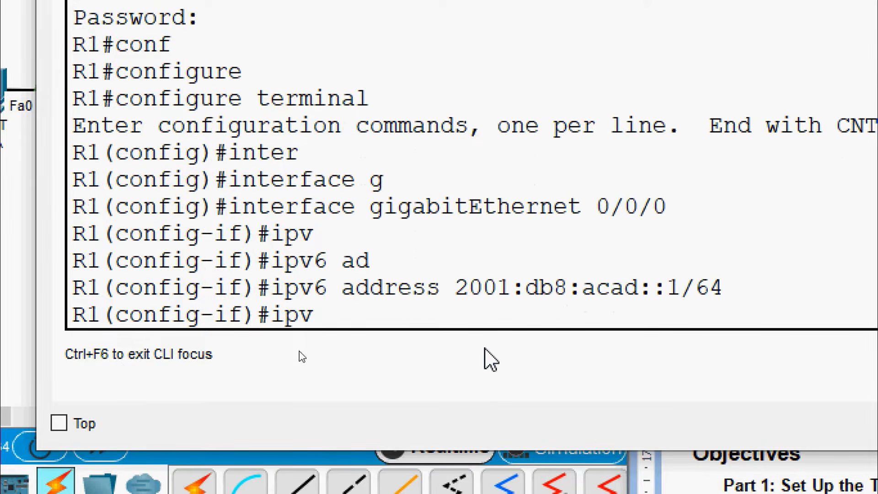
pyautogui.press('Tab')
pyautogui.write('ad')
pyautogui.press('Tab')
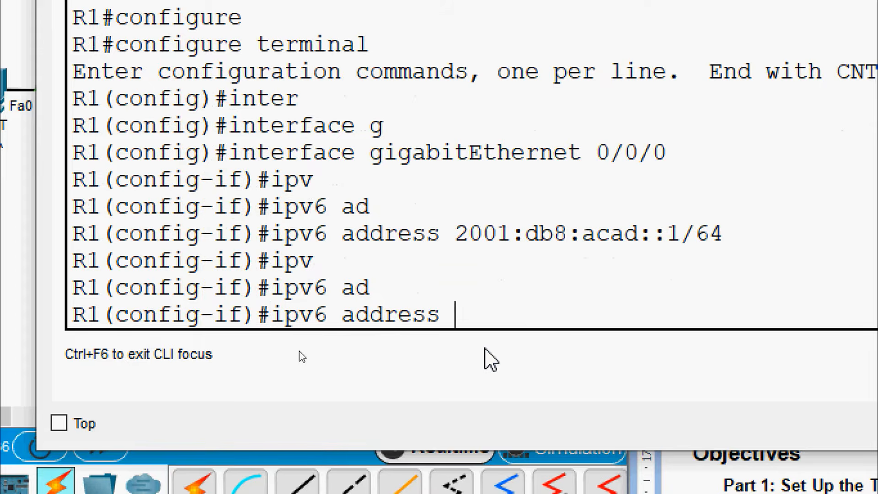
pyautogui.write('FE80:')
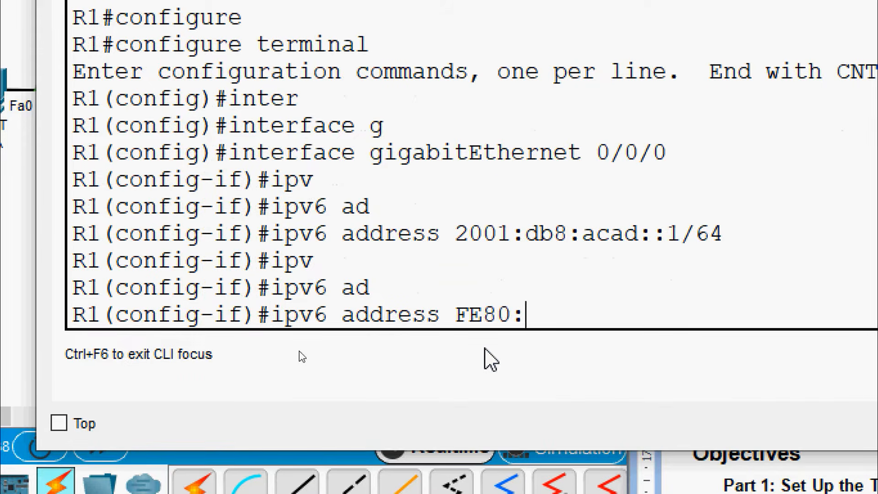
pyautogui.write(':1 LI')
pyautogui.press('Tab')
pyautogui.write('NK')
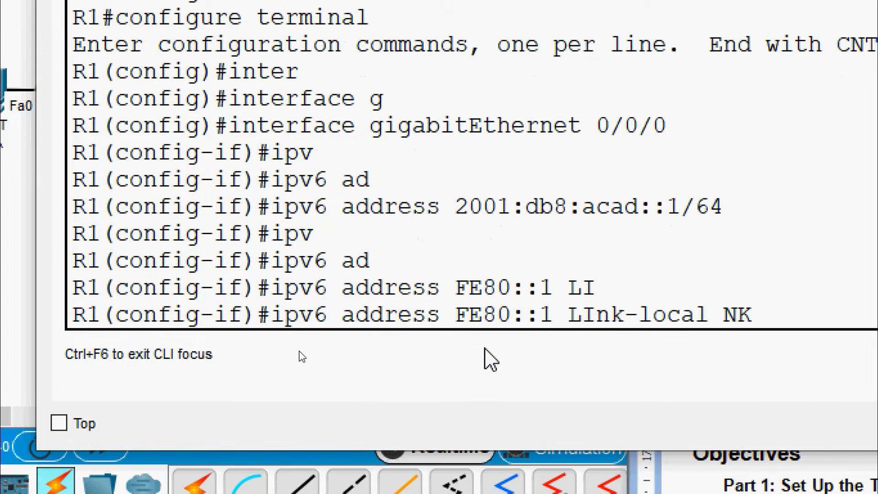
pyautogui.press('BackSpace')
pyautogui.press('BackSpace')
pyautogui.press('Return')
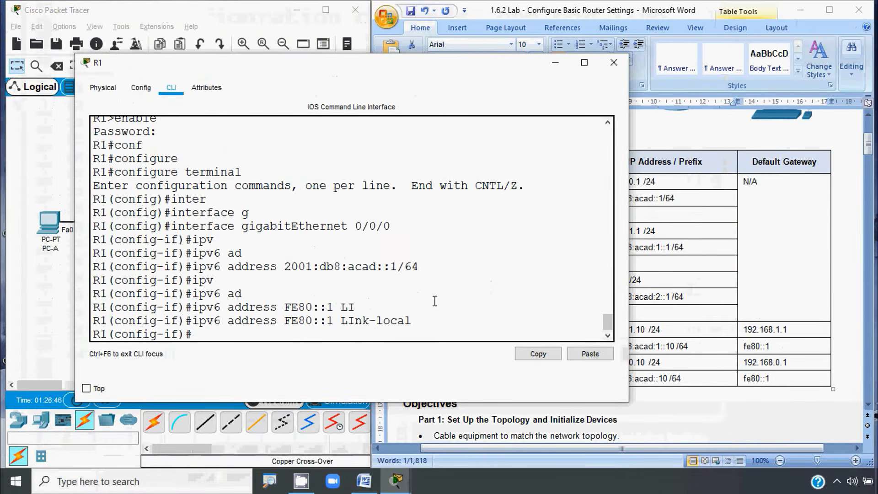
# Step: Copy G0/0/1's address 192.168.1.1 from the table and enter interface G0/0/1
pyautogui.click(766, 253)
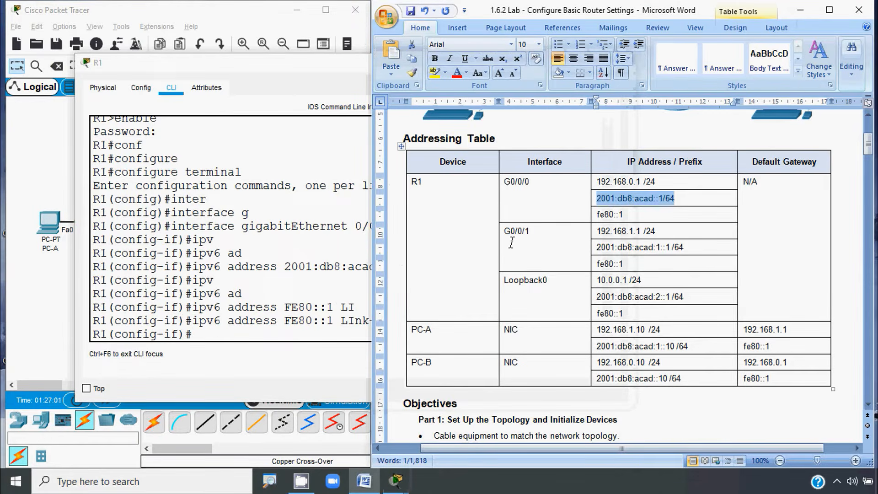
pyautogui.click(599, 231)
pyautogui.doubleClick(638, 231)
pyautogui.hotkey('ctrl', 'c')
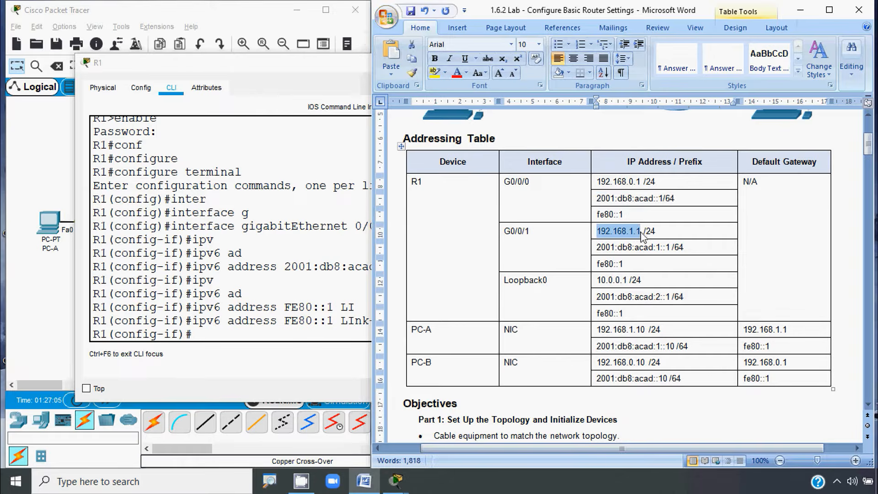
pyautogui.click(356, 280)
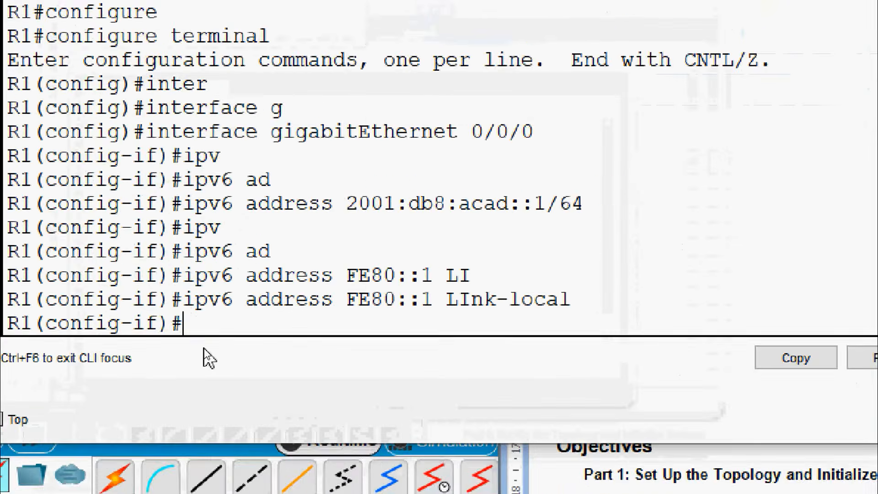
pyautogui.write('EXIT')
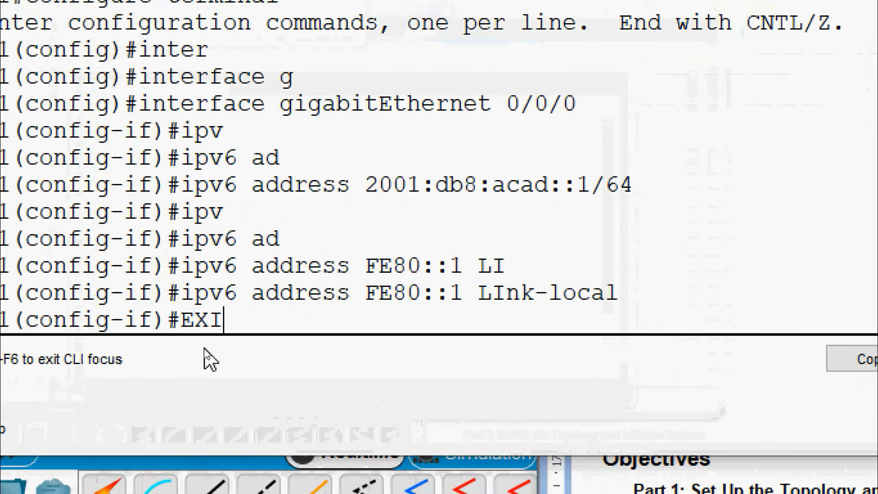
pyautogui.press('Return')
pyautogui.write('inter')
pyautogui.press('Tab')
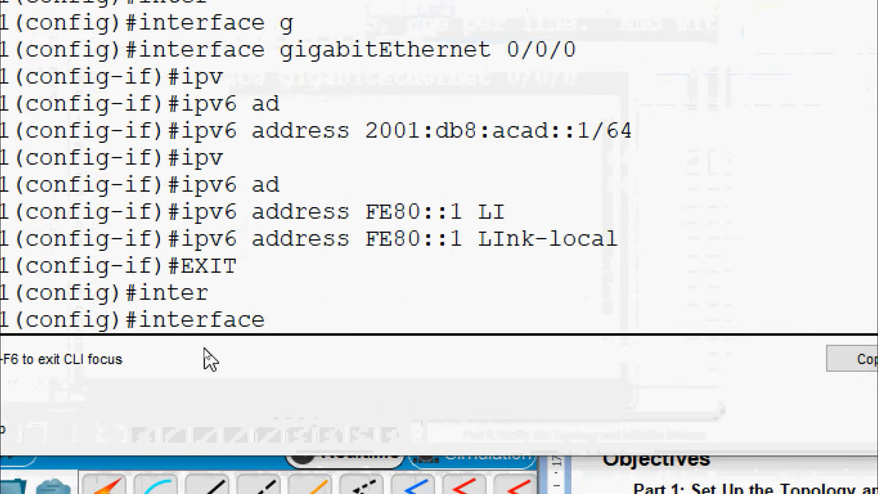
pyautogui.write('g')
pyautogui.press('Tab')
pyautogui.write('0/0/1')
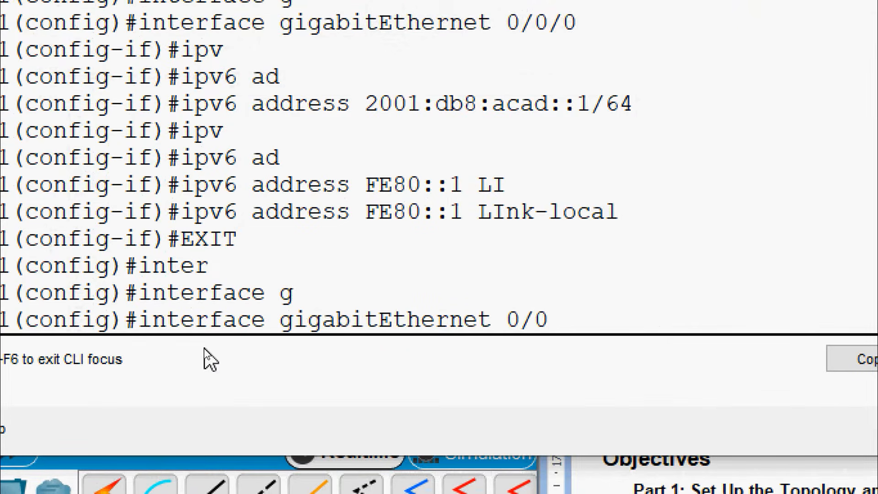
pyautogui.press('Return')
# Step: Give G0/0/1 192.168.1.1 255.255.255.0 and enable it with no shutdown
pyautogui.write('ip ad')
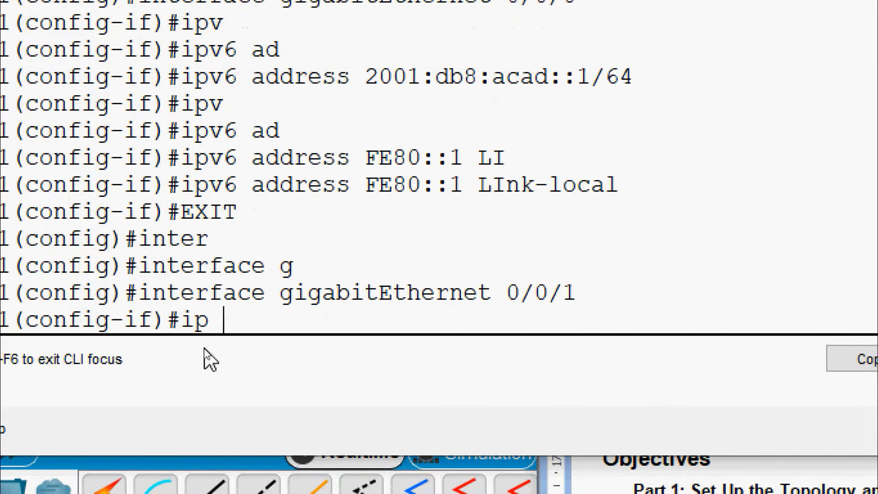
pyautogui.press('Tab')
pyautogui.rightClick(345, 322)
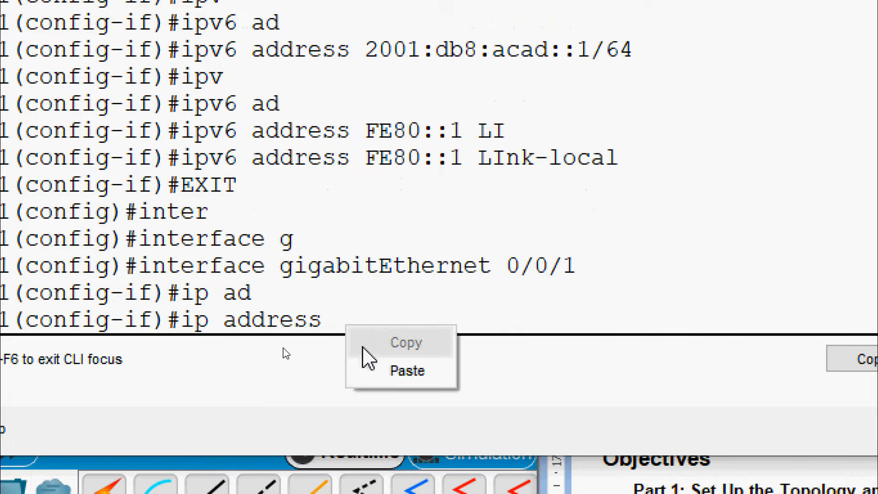
pyautogui.click(363, 366)
pyautogui.write('255')
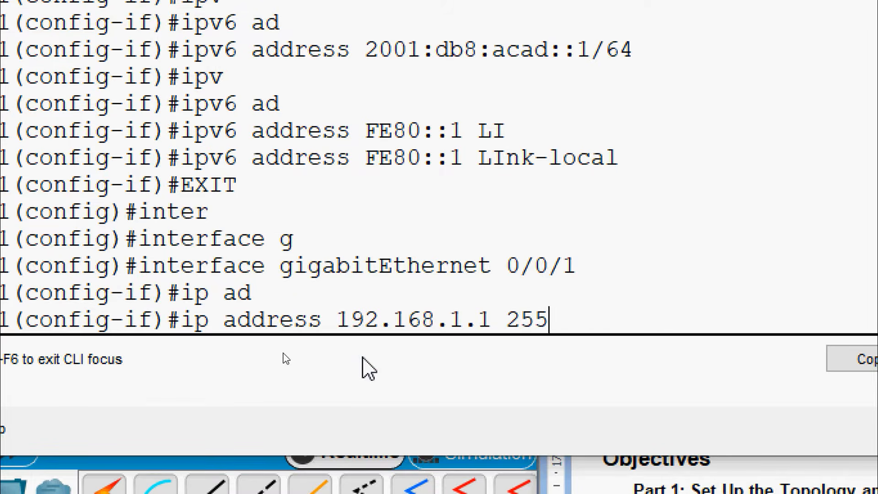
pyautogui.write('.255.255')
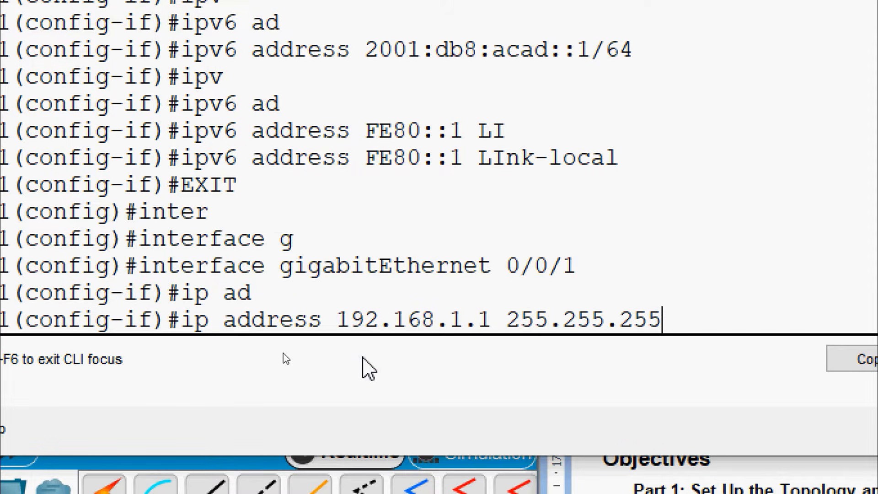
pyautogui.write('.0')
pyautogui.press('Return')
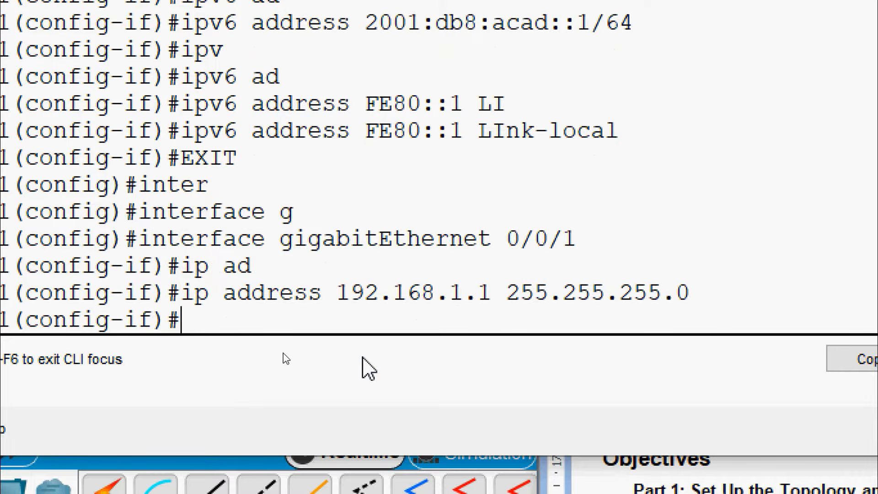
pyautogui.write('no sh')
pyautogui.press('Tab')
pyautogui.press('Return')
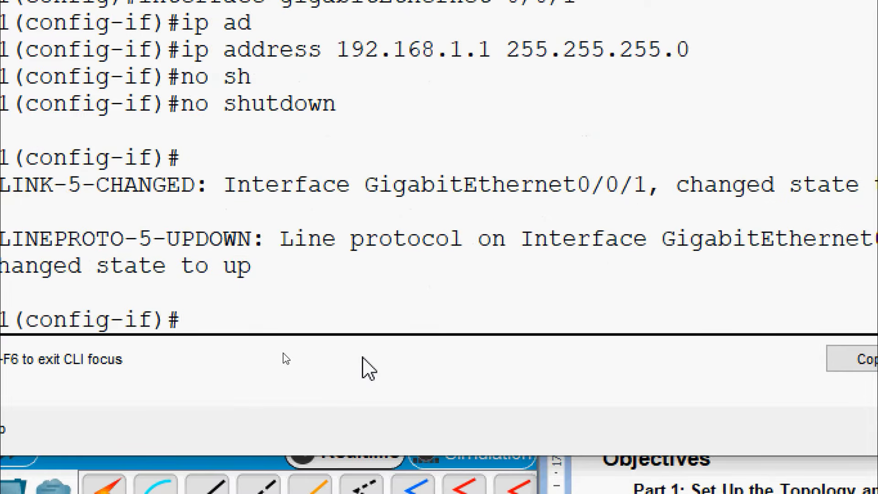
pyautogui.write('ipv')
pyautogui.press('Tab')
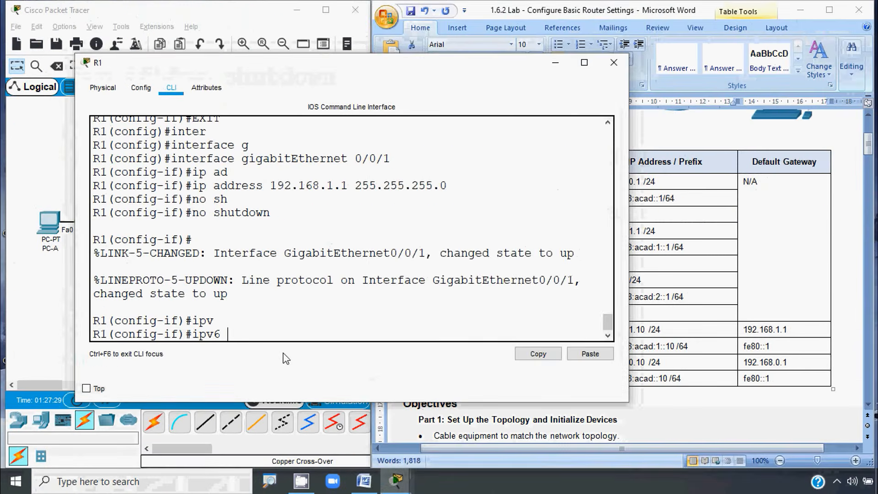
# Step: Copy 2001:db8:acad:1::1/64 from the addressing table and apply it as G0/0/1's IPv6 address
pyautogui.click(648, 245)
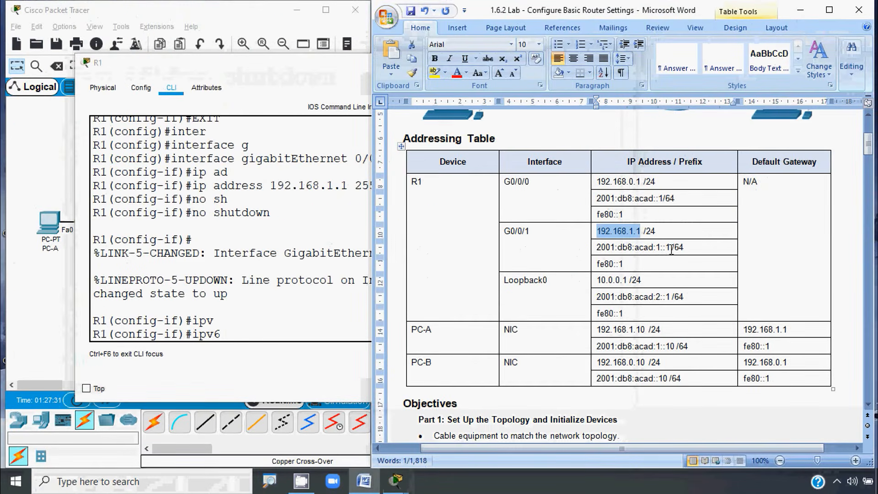
pyautogui.click(671, 249)
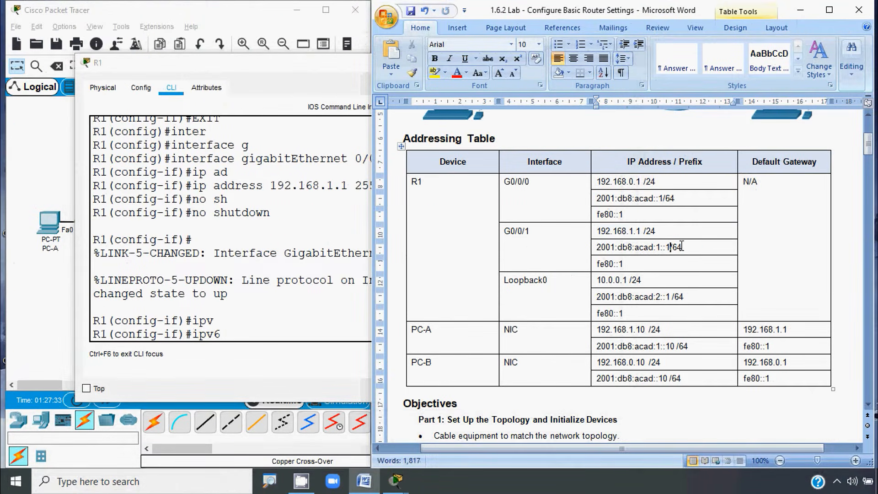
pyautogui.moveTo(682, 247); pyautogui.dragTo(596, 247)
pyautogui.hotkey('ctrl', 'c')
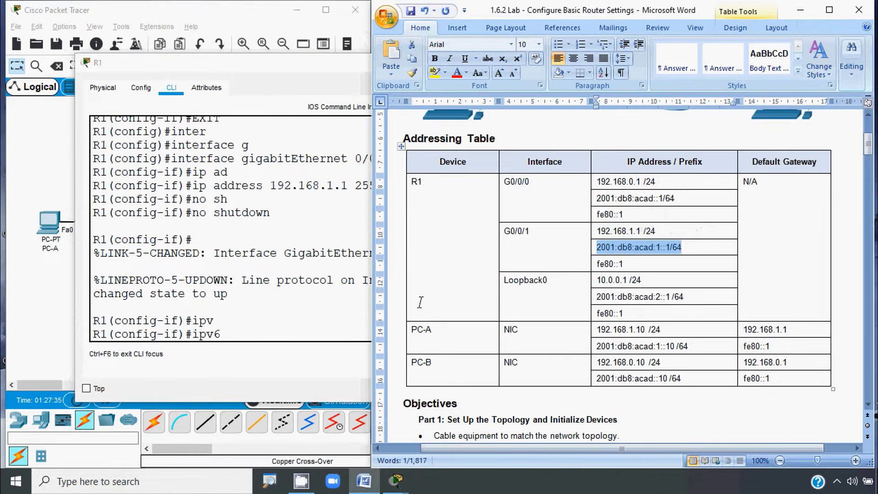
pyautogui.click(238, 328)
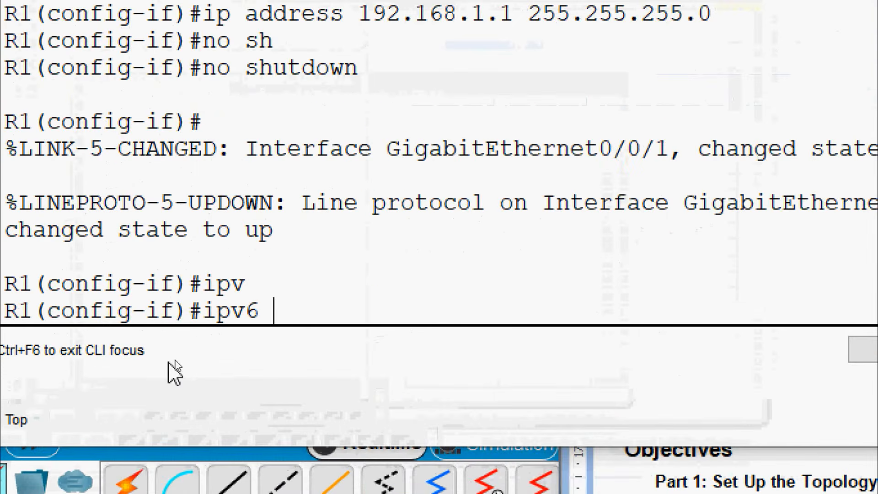
pyautogui.write('ad')
pyautogui.press('Tab')
pyautogui.rightClick(418, 315)
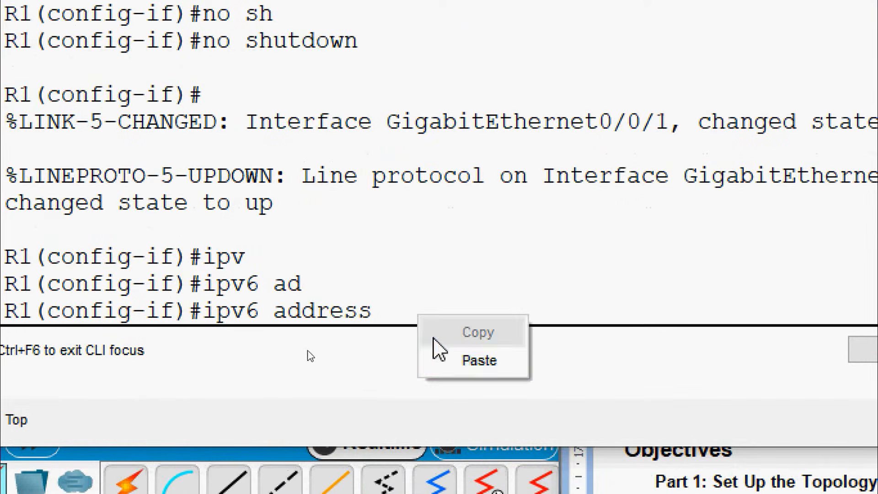
pyautogui.click(478, 360)
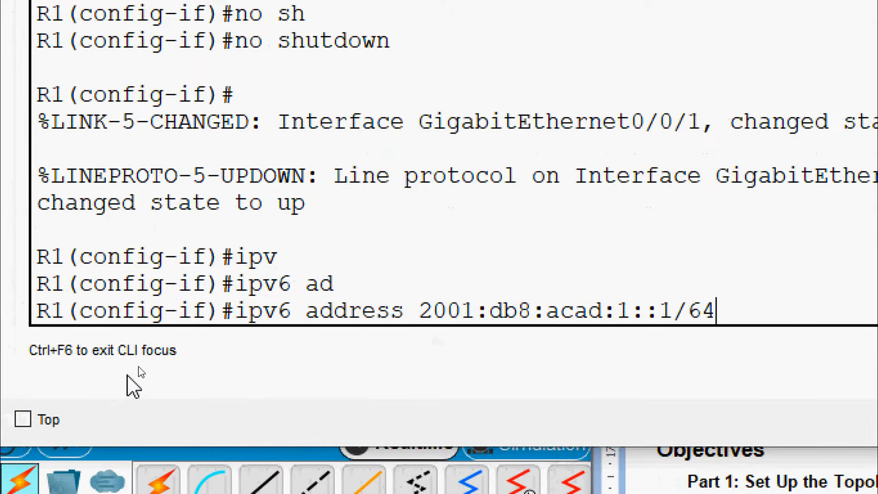
pyautogui.press('Return')
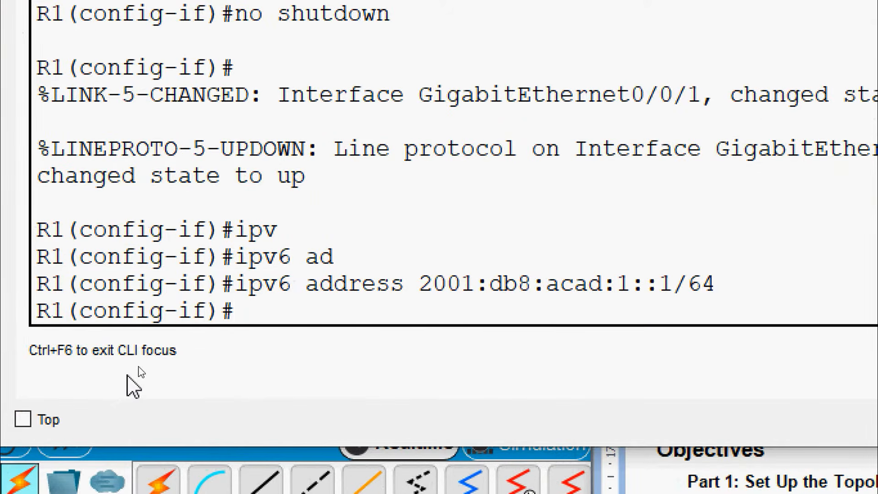
# Step: Add FE80::1 as the link-local IPv6 address on G0/0/1
pyautogui.write('ipv')
pyautogui.press('Tab')
pyautogui.write('ad')
pyautogui.press('Tab')
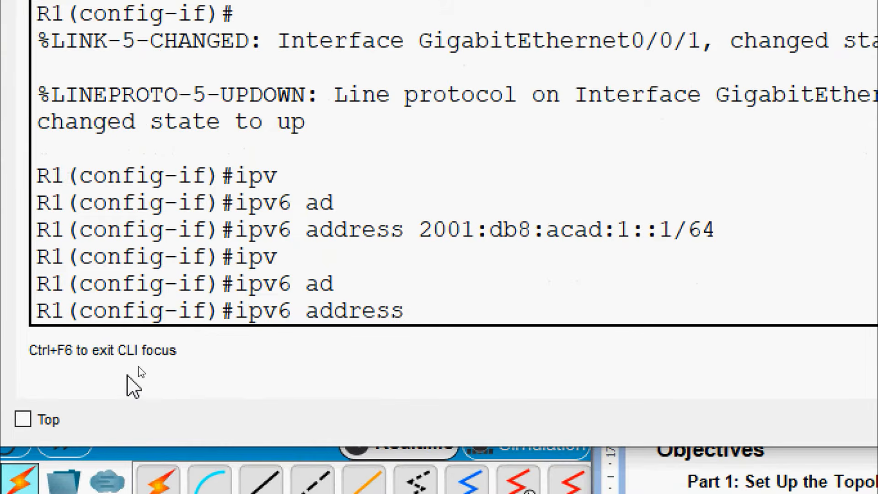
pyautogui.write('FE80')
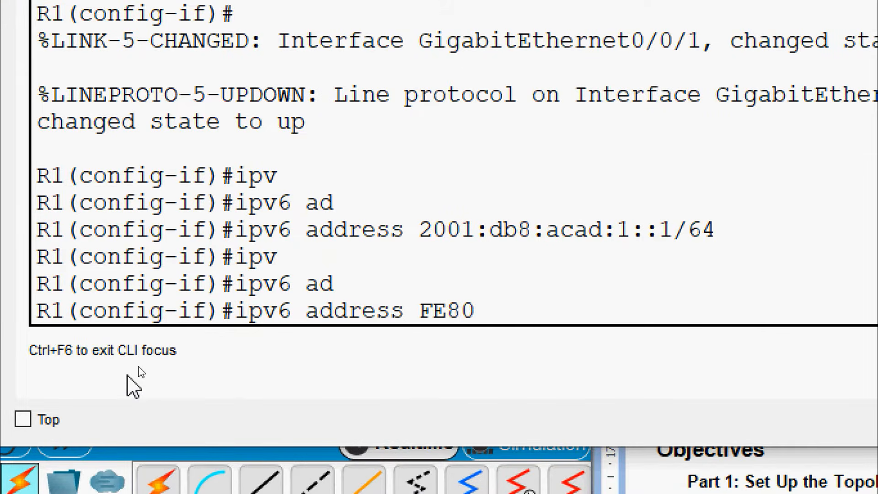
pyautogui.write('::1 li')
pyautogui.press('Tab')
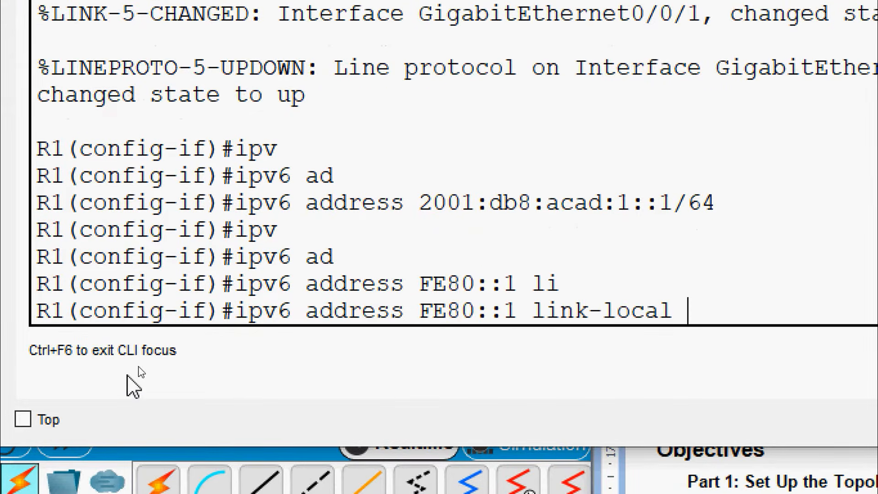
pyautogui.press('Return')
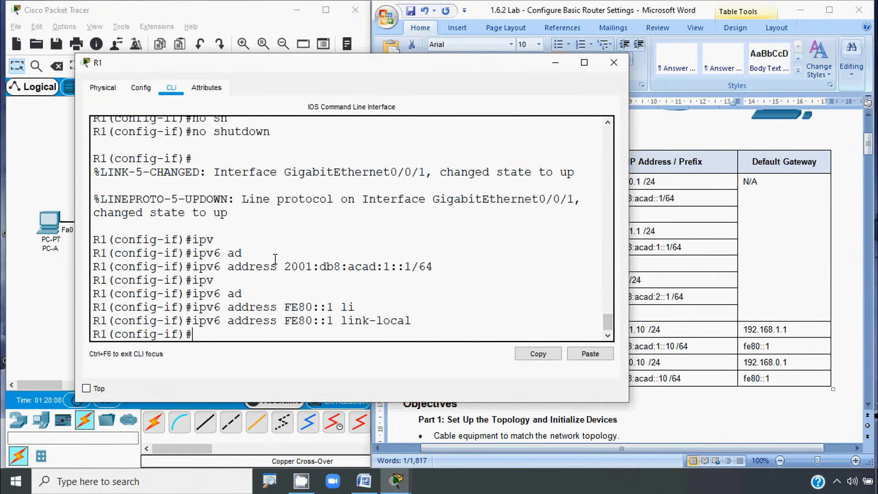
# Step: Enter 'description S1-LAN' at R1's G0/0/1 interface prompt
pyautogui.click(48, 281)
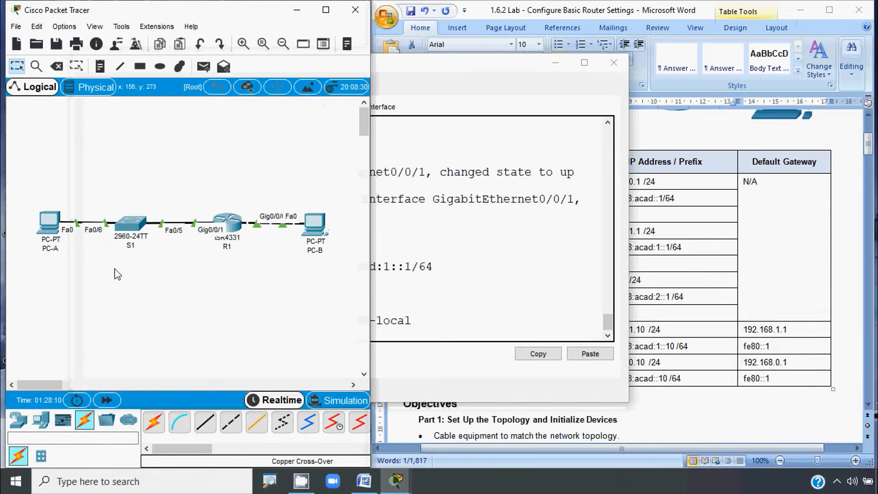
pyautogui.click(236, 225)
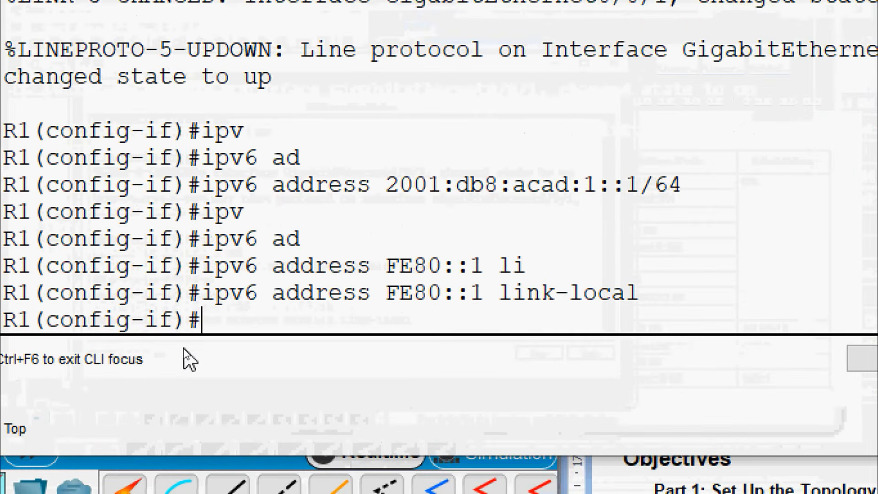
pyautogui.write('desc')
pyautogui.press('Tab')
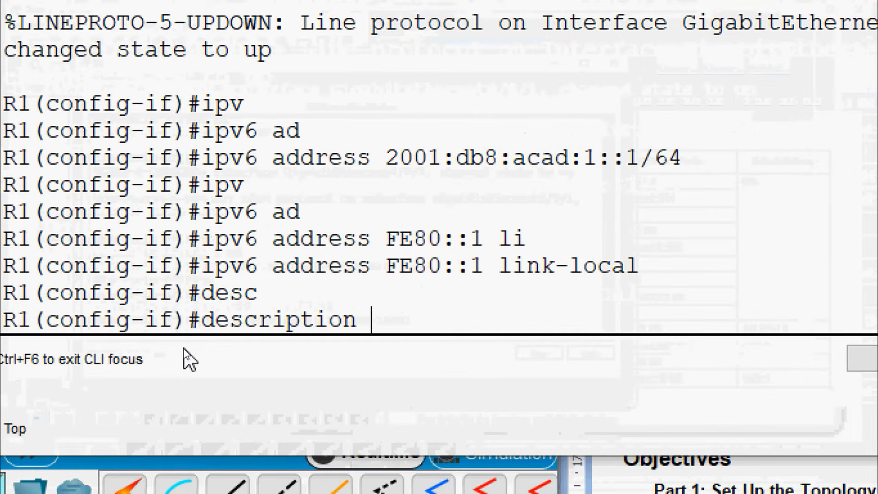
pyautogui.write('S1')
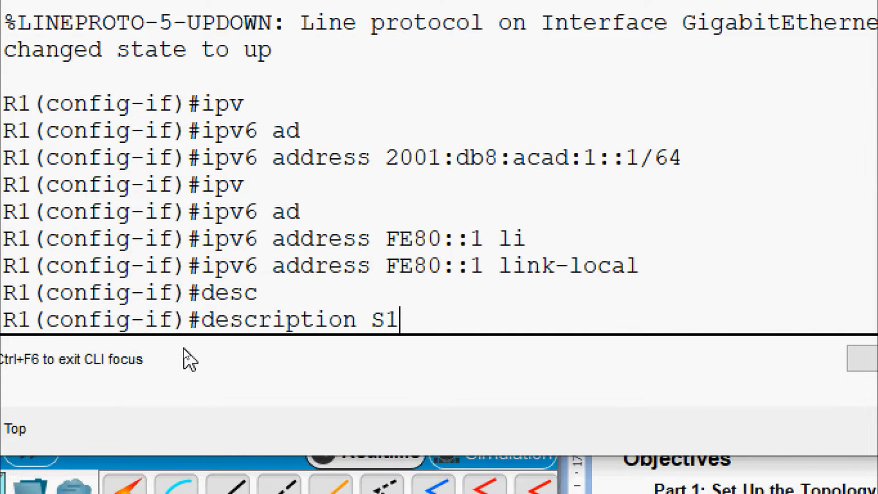
pyautogui.write('-LAN')
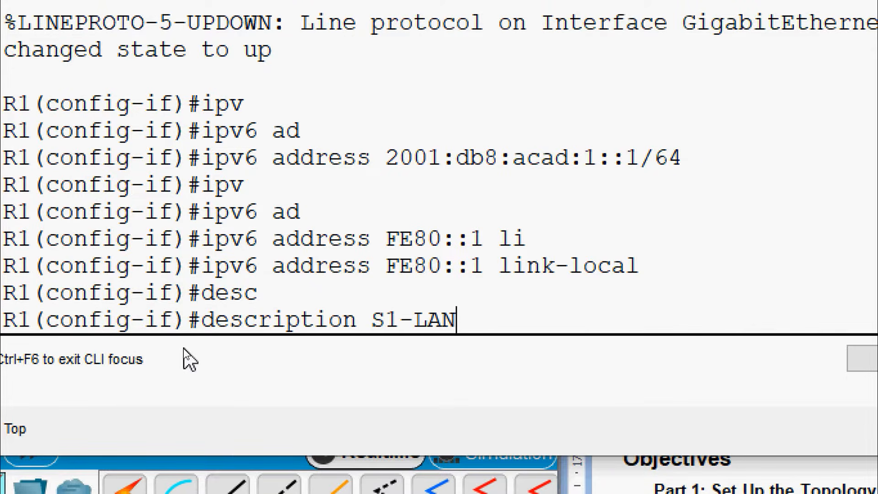
pyautogui.press('Return')
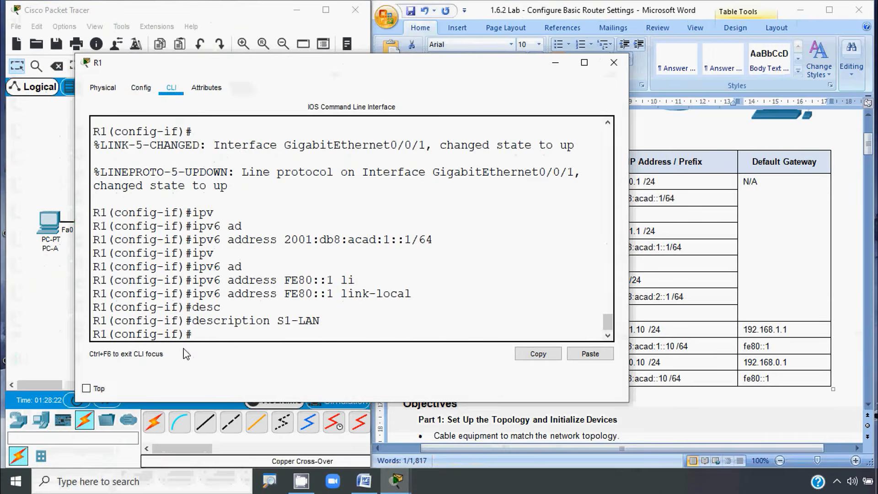
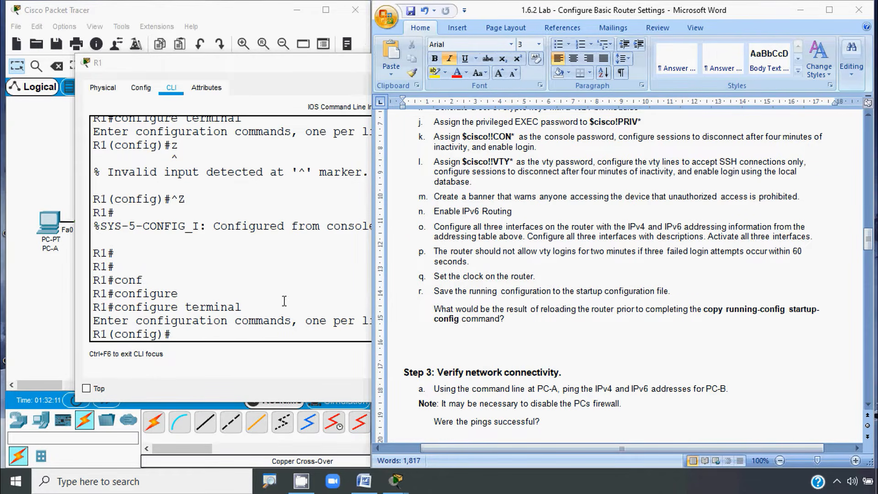
# Step: Enter 'login block-for 120 attempts 3 within 60' in R1's global configuration mode
pyautogui.click(194, 338)
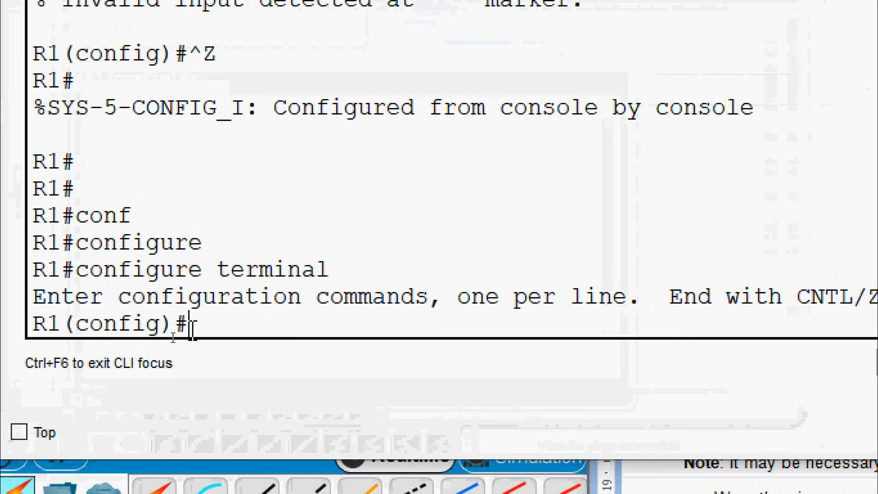
pyautogui.write('login')
pyautogui.press('Tab')
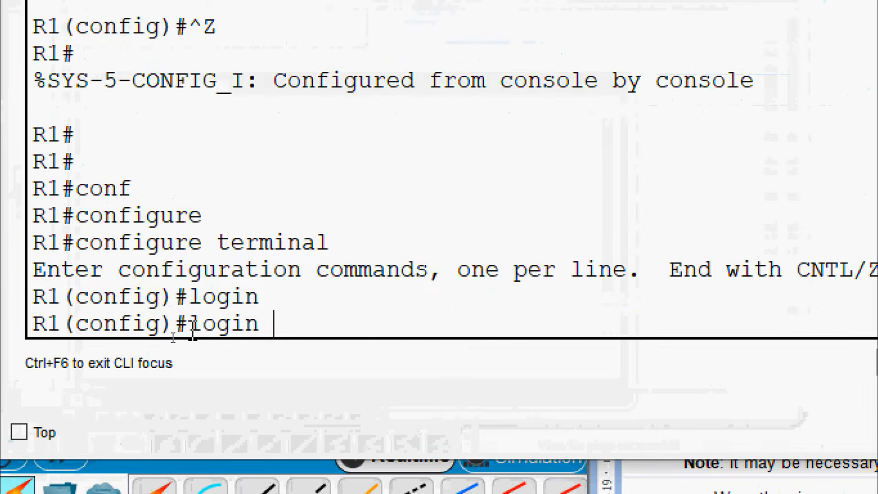
pyautogui.write('?')
pyautogui.write('bloc')
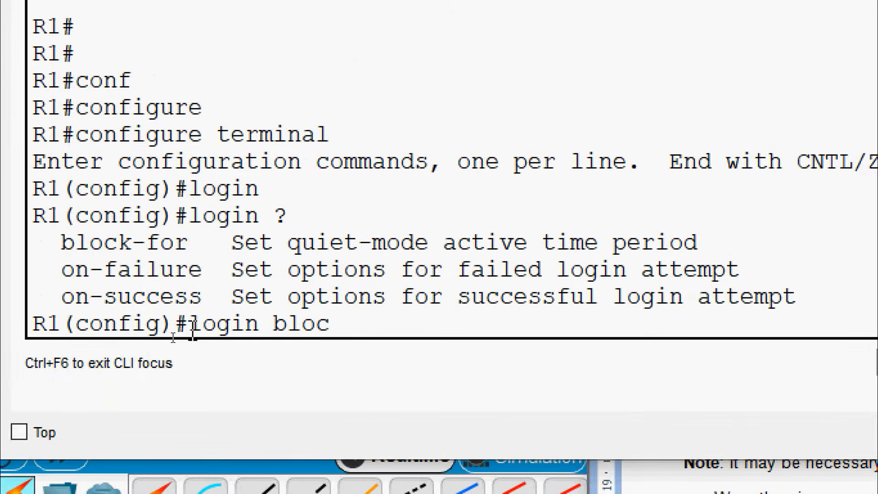
pyautogui.press('Tab')
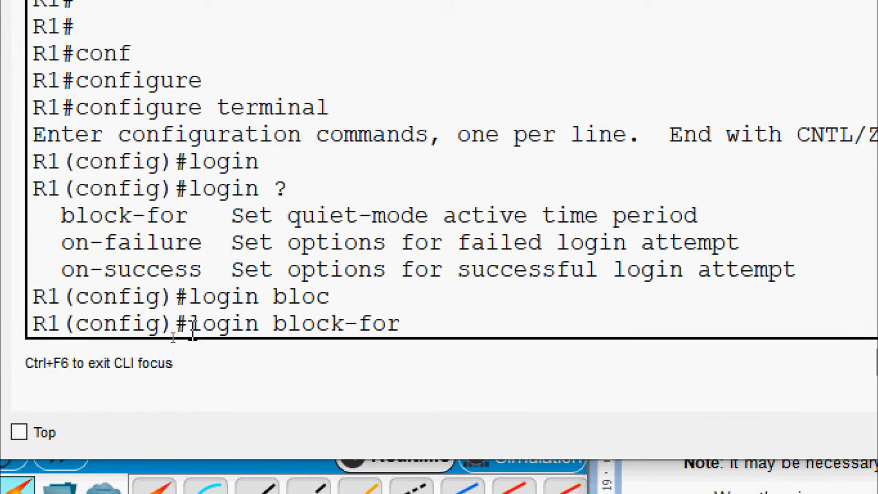
pyautogui.write('120')
pyautogui.write(' ?')
pyautogui.write('att')
pyautogui.press('Tab')
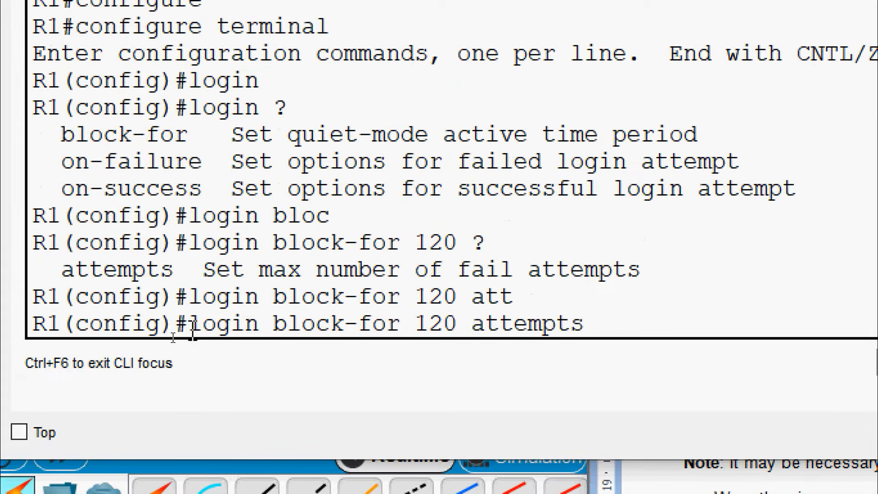
pyautogui.write('3')
pyautogui.write('?')
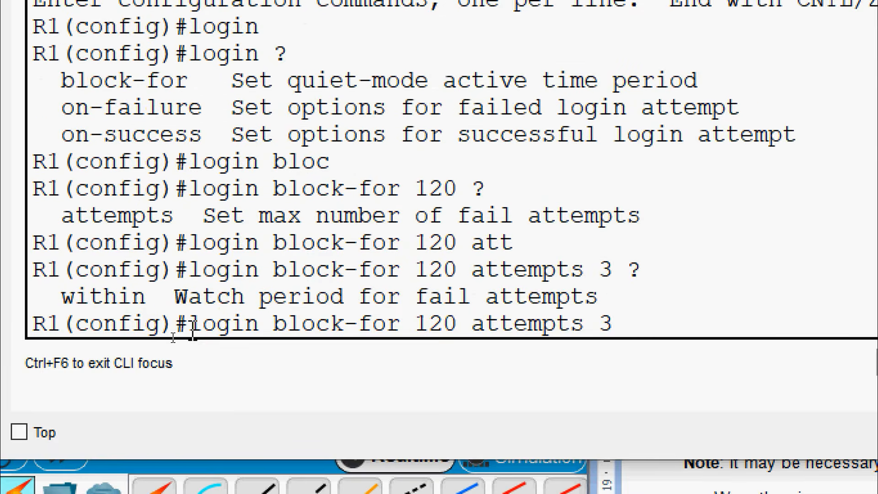
pyautogui.write('wit')
pyautogui.press('Tab')
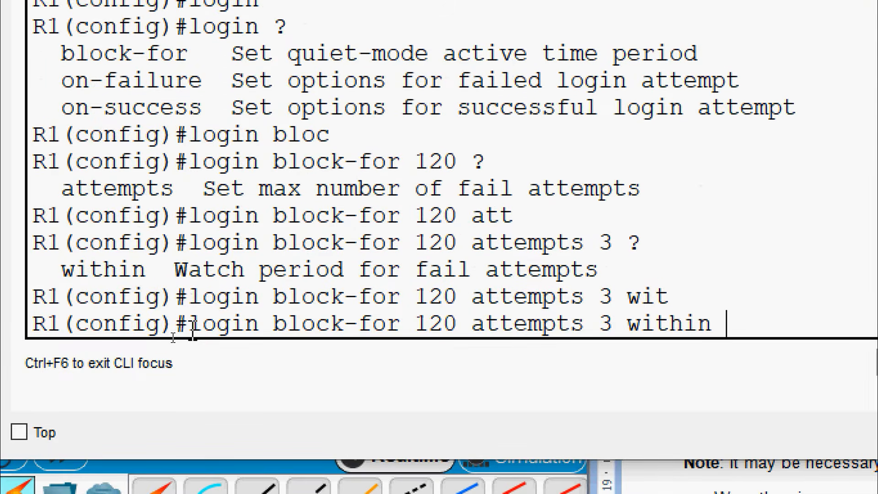
pyautogui.write('60')
pyautogui.press('Return')
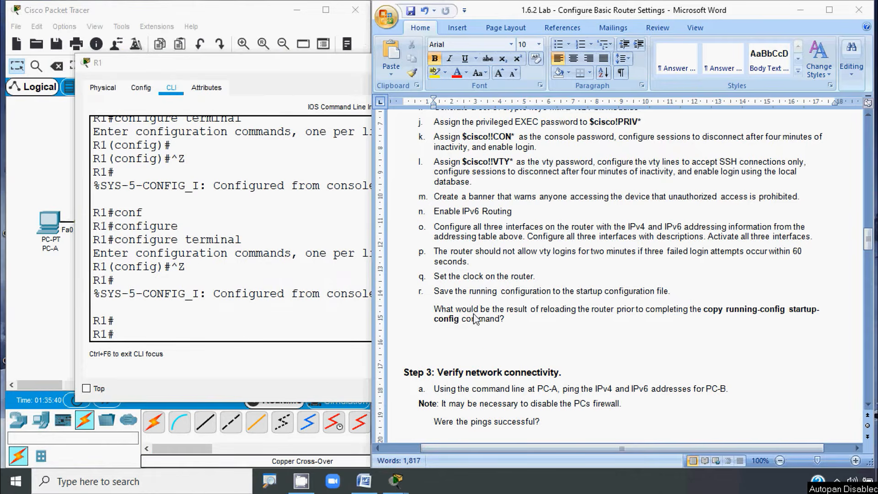
# Step: Run show clock on R1, which shows the old 1993 time
pyautogui.click(139, 337)
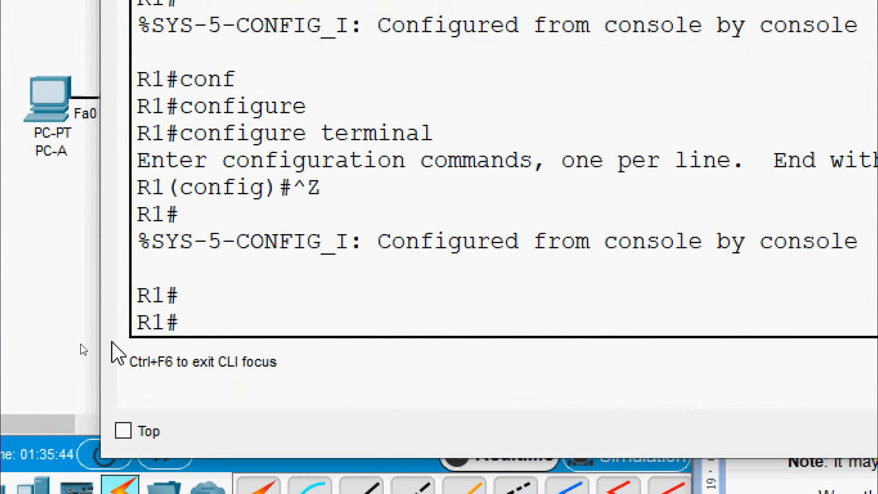
pyautogui.write('sh')
pyautogui.press('Tab')
pyautogui.write('clo')
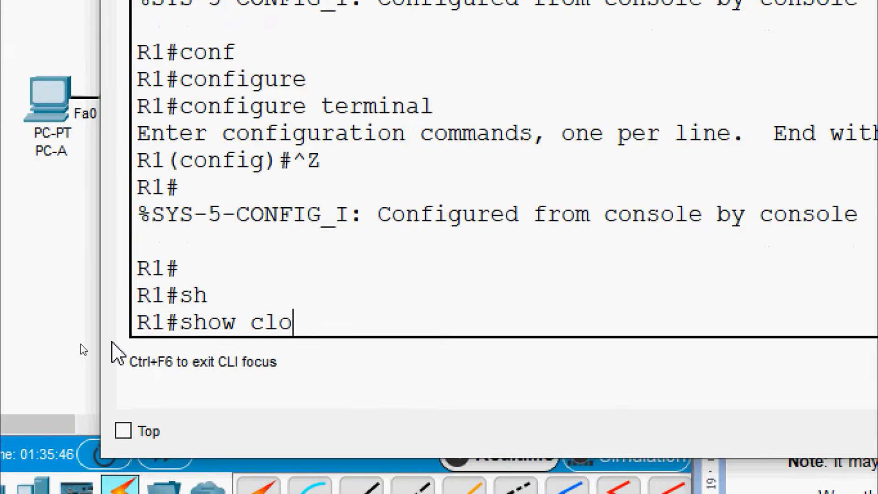
pyautogui.press('Tab')
pyautogui.press('Return')
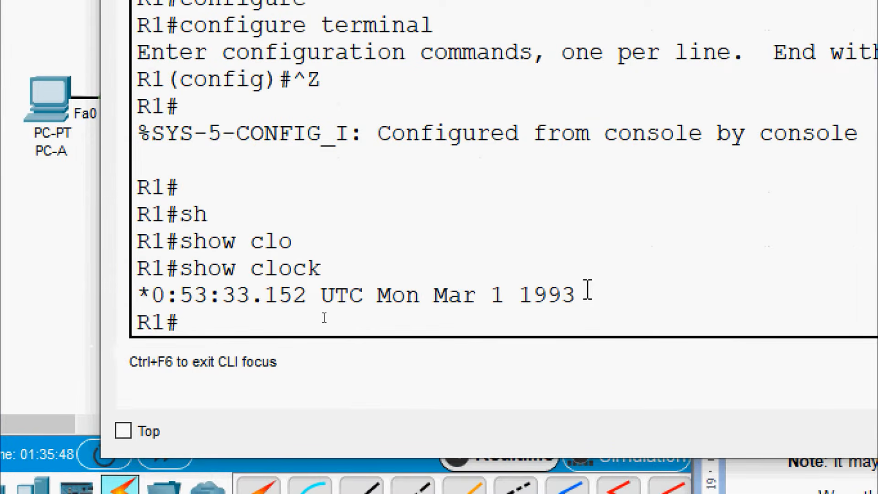
pyautogui.moveTo(591, 296); pyautogui.dragTo(152, 297)
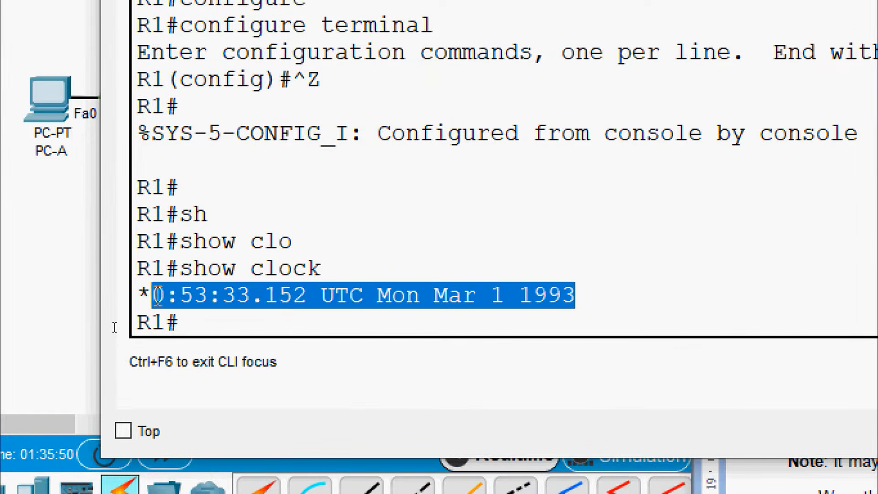
pyautogui.click(210, 324)
# Step: Set R1's clock with 'clock set 10:01:00 20 April 2020'
pyautogui.write('clo')
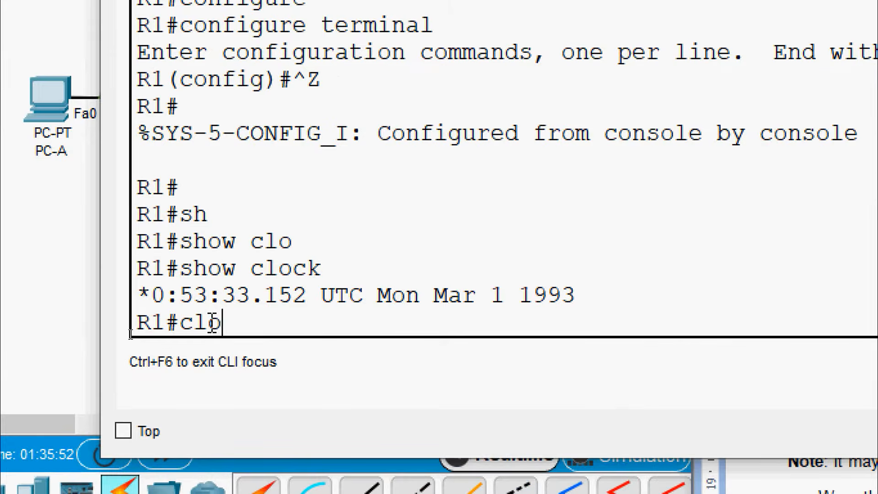
pyautogui.press('Tab')
pyautogui.write('set ?')
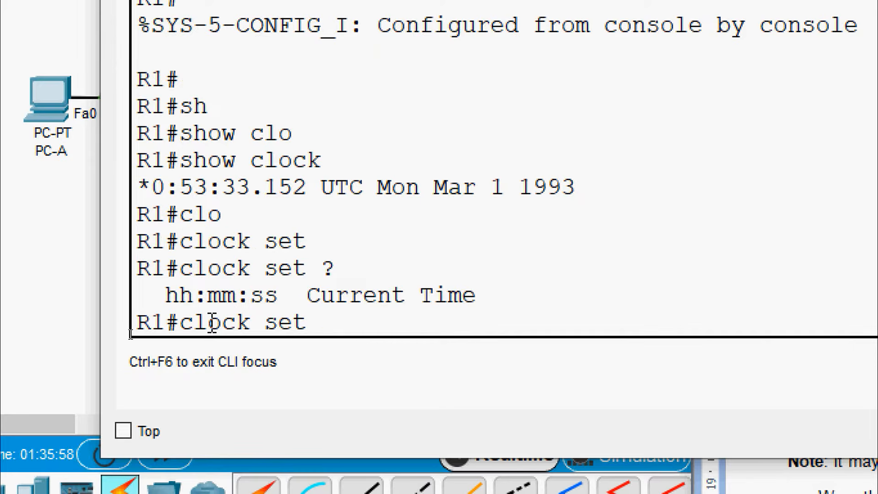
pyautogui.write('10::')
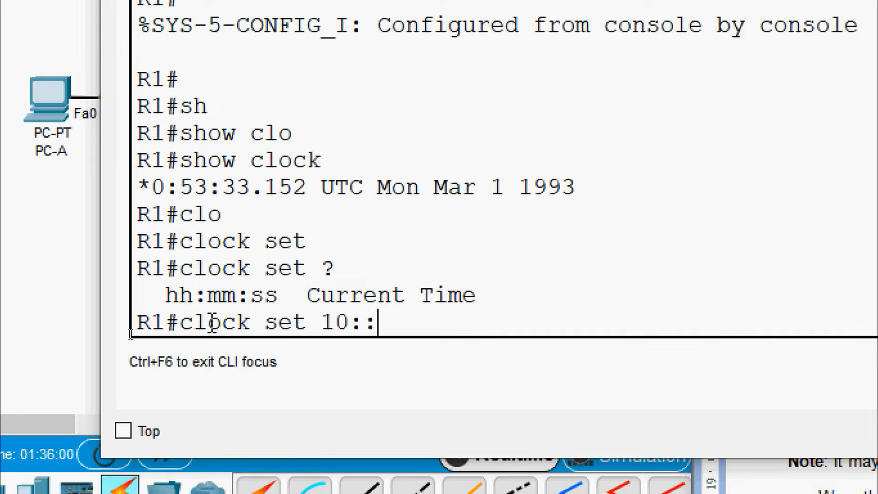
pyautogui.press('BackSpace')
pyautogui.write('01:')
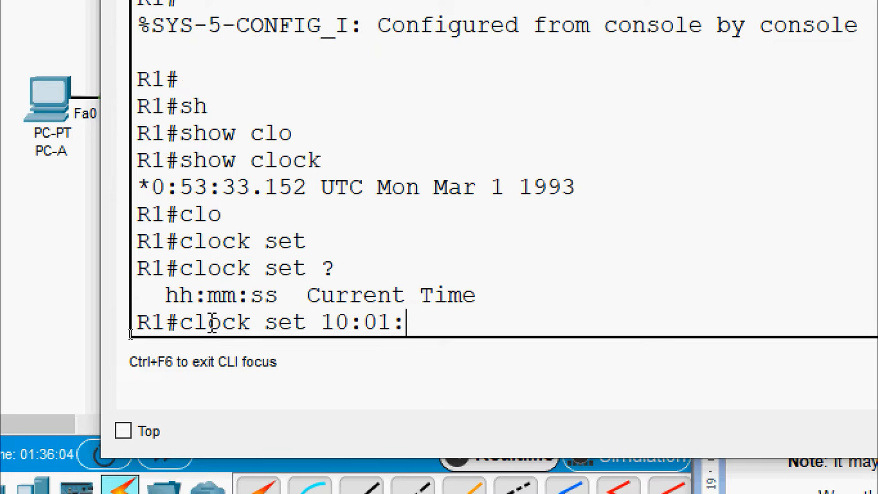
pyautogui.write('00 ?')
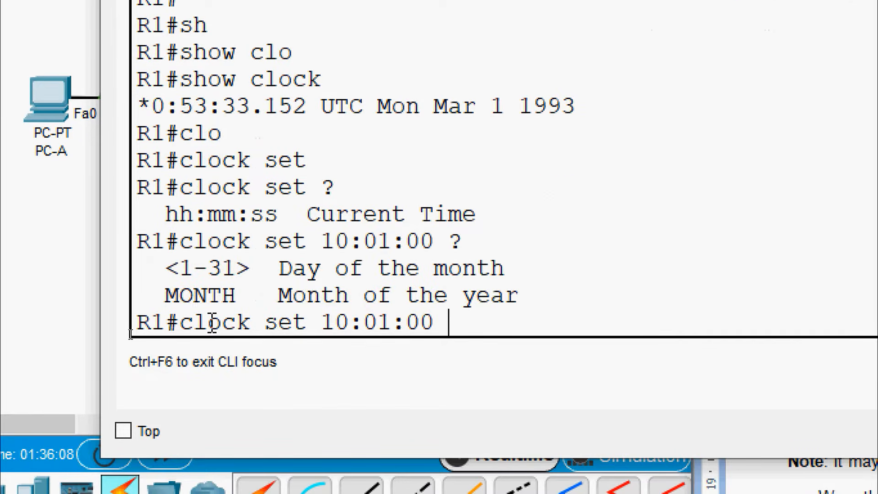
pyautogui.write('20 ?')
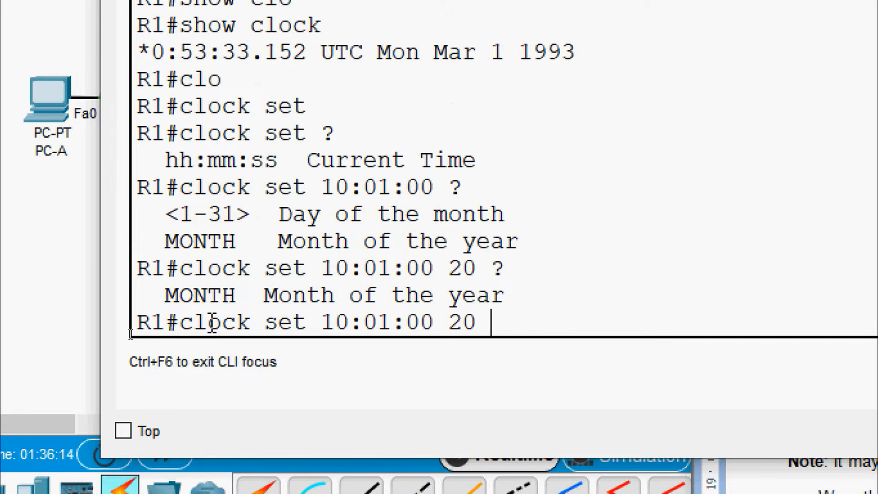
pyautogui.write('April')
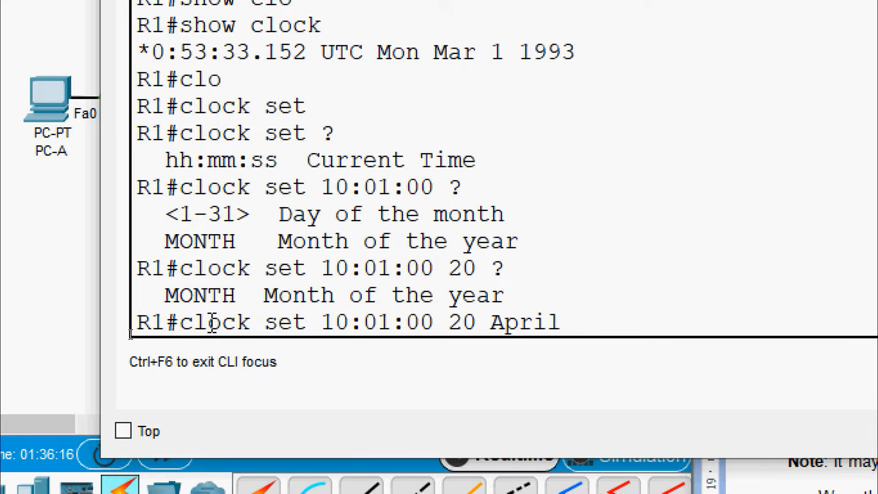
pyautogui.write(' ?')
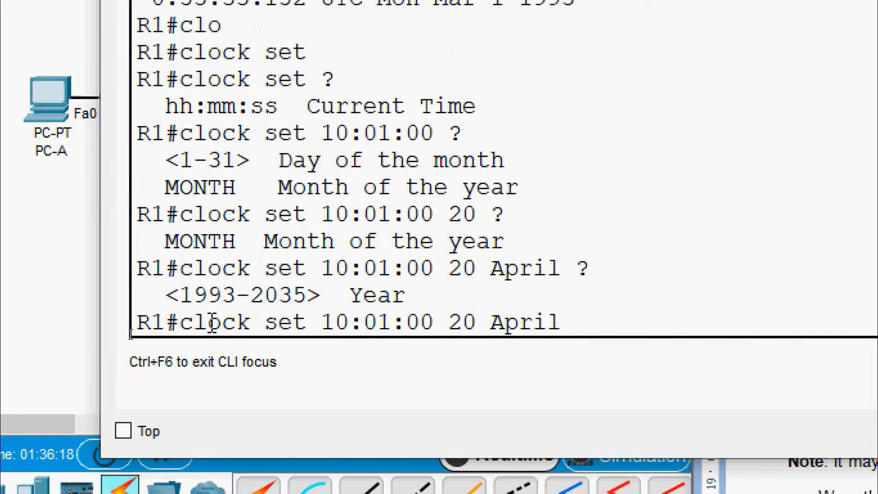
pyautogui.write('2020')
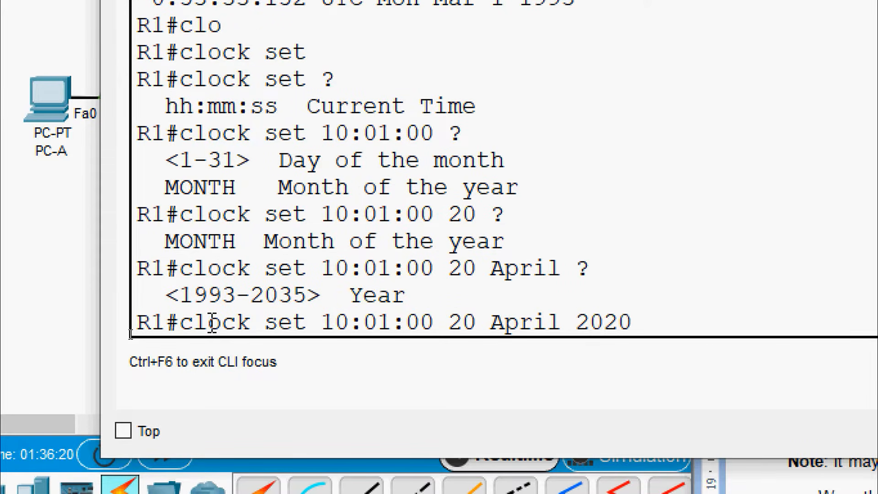
pyautogui.write(' ?')
pyautogui.press('Return')
pyautogui.press('Return')
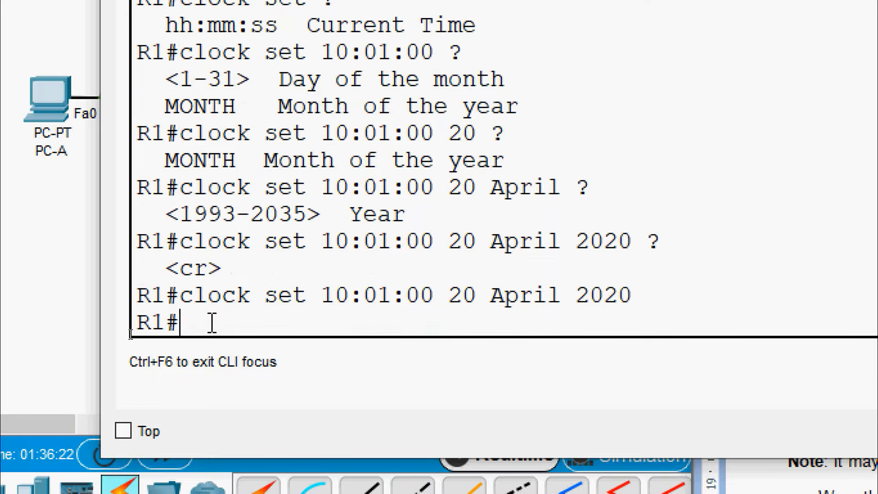
# Step: Run show clock again to confirm the updated 20 April 2020 time
pyautogui.write('sh')
pyautogui.press('Tab')
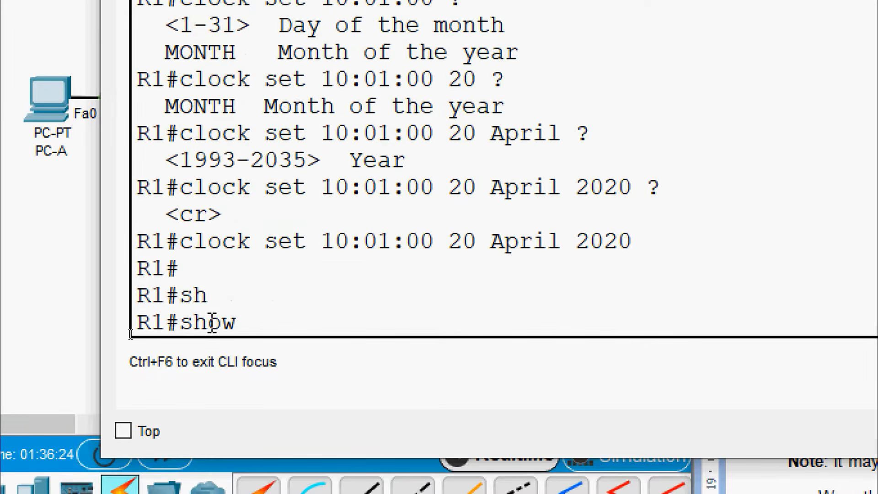
pyautogui.write('clo')
pyautogui.press('Tab')
pyautogui.press('Return')
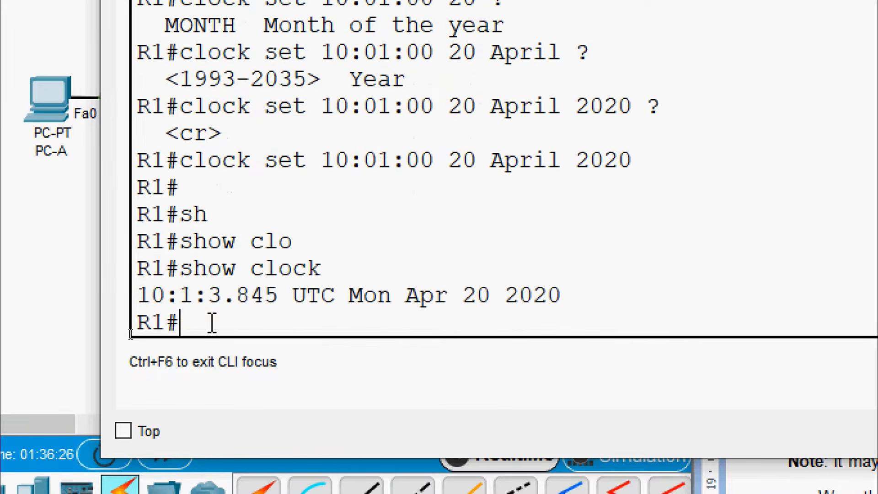
pyautogui.moveTo(564, 296); pyautogui.dragTo(152, 295)
pyautogui.click(220, 325)
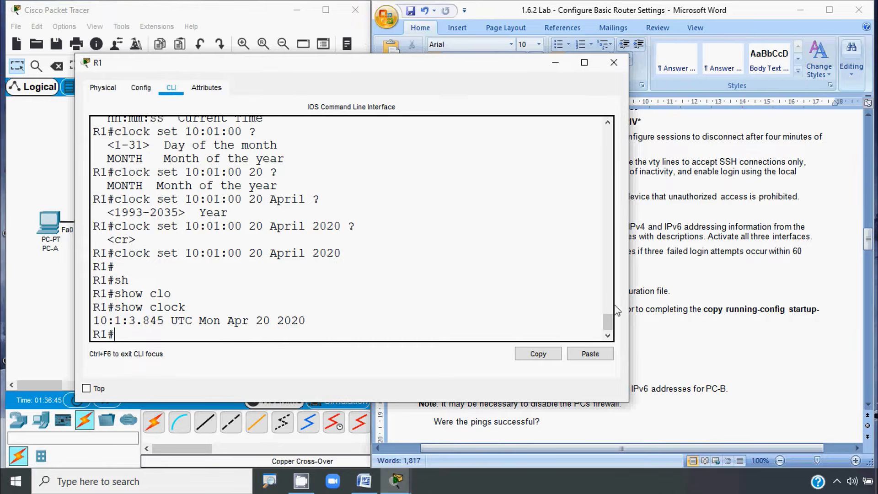
# Step: Save R1's configuration with 'copy running-config startup-config', then close R1's window
pyautogui.click(704, 305)
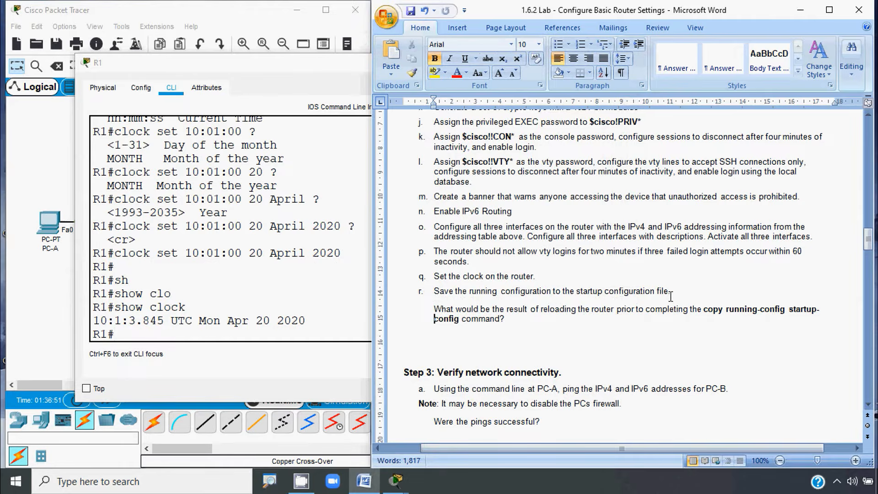
pyautogui.click(127, 274)
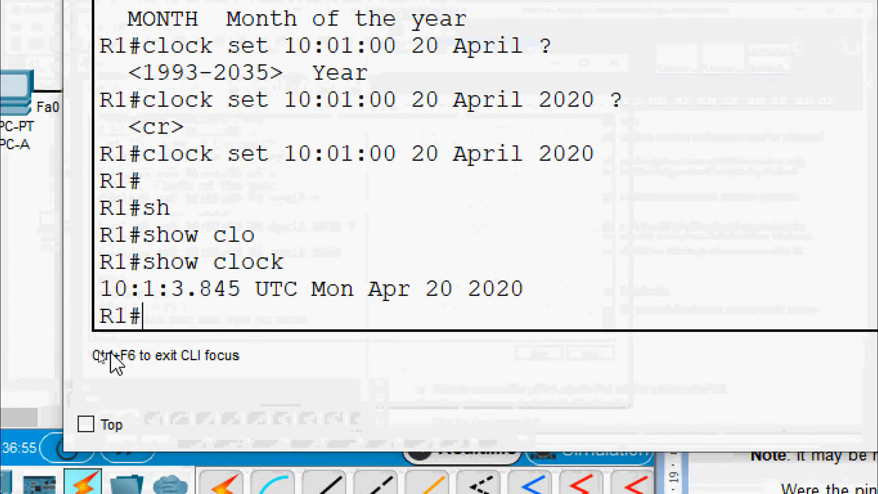
pyautogui.write('cop')
pyautogui.press('Tab')
pyautogui.write('r')
pyautogui.press('Tab')
pyautogui.write('st')
pyautogui.press('Tab')
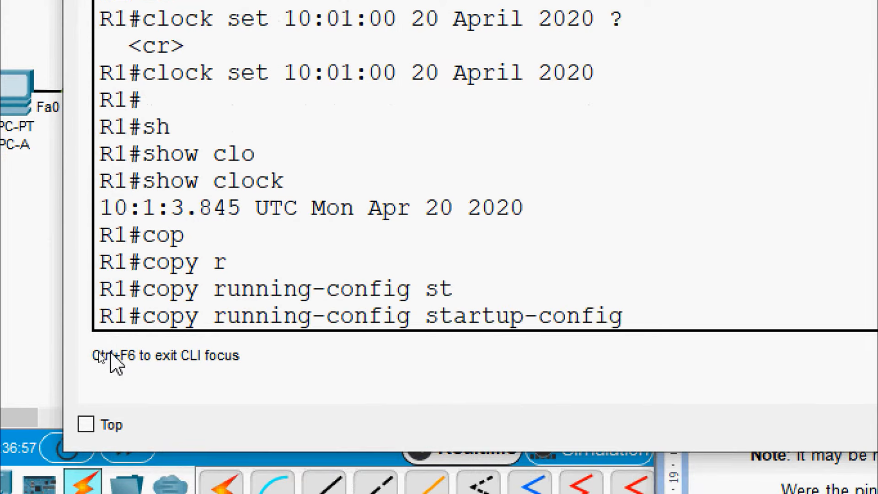
pyautogui.press('Return')
pyautogui.press('Return')
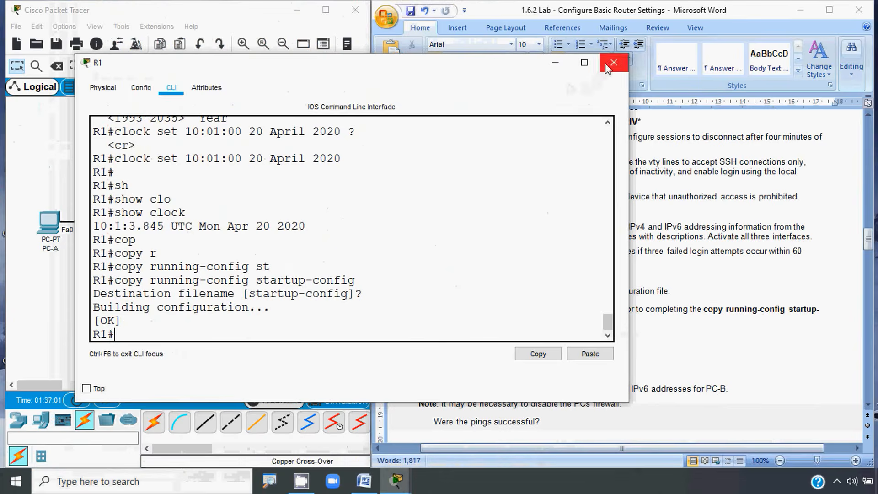
pyautogui.click(614, 63)
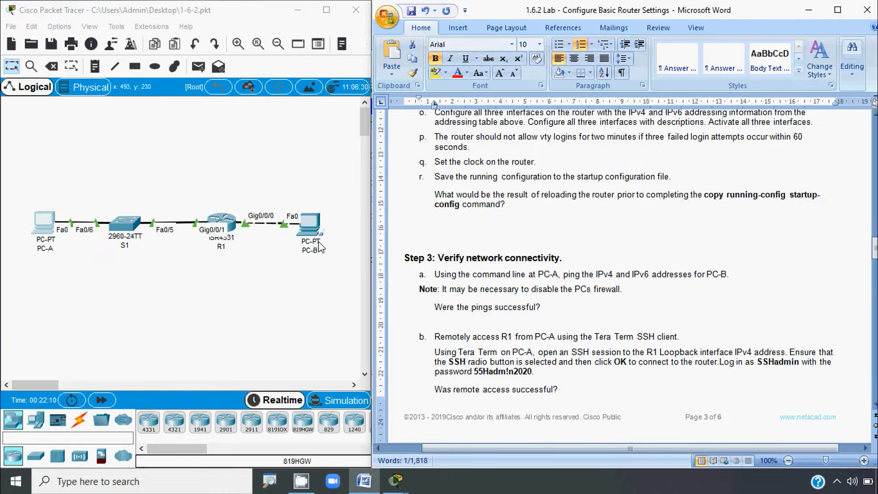
# Step: Copy PC-B's IPv4 address 192.168.0.10 from its IP Configuration
pyautogui.click(320, 247)
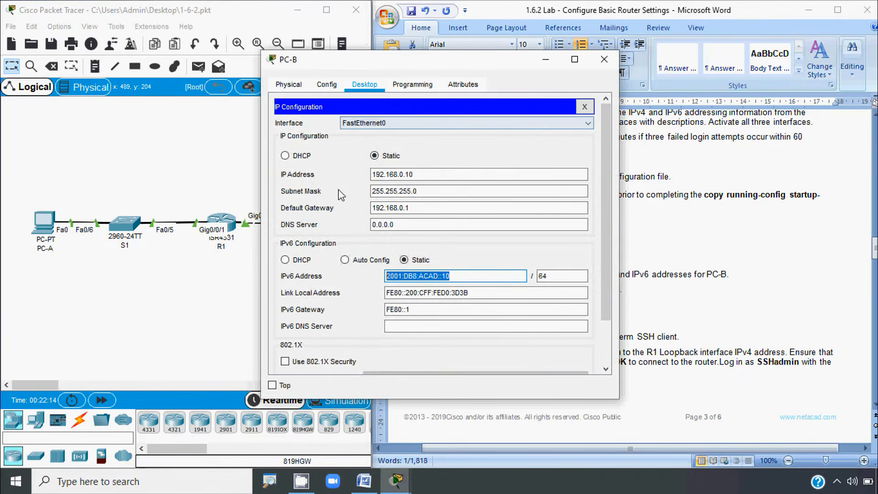
pyautogui.click(398, 179)
pyautogui.hotkey('ctrl', 'c')
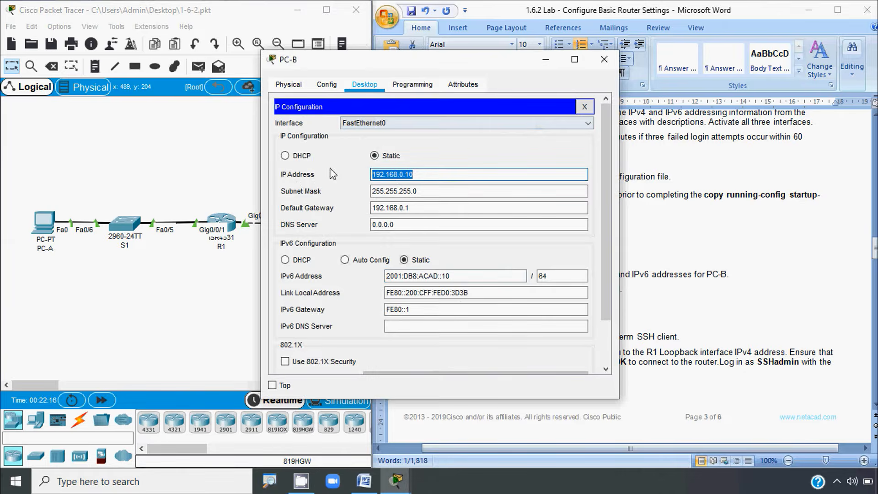
pyautogui.click(604, 60)
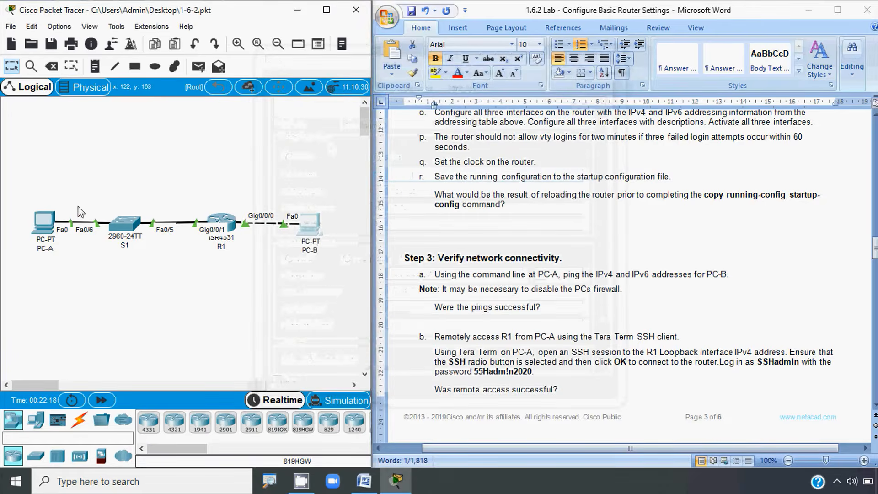
# Step: Ping 192.168.0.10 from PC-A's Command Prompt and widen the window to view the replies
pyautogui.click(46, 224)
pyautogui.click(546, 138)
pyautogui.scroll(-10, 375, 320)
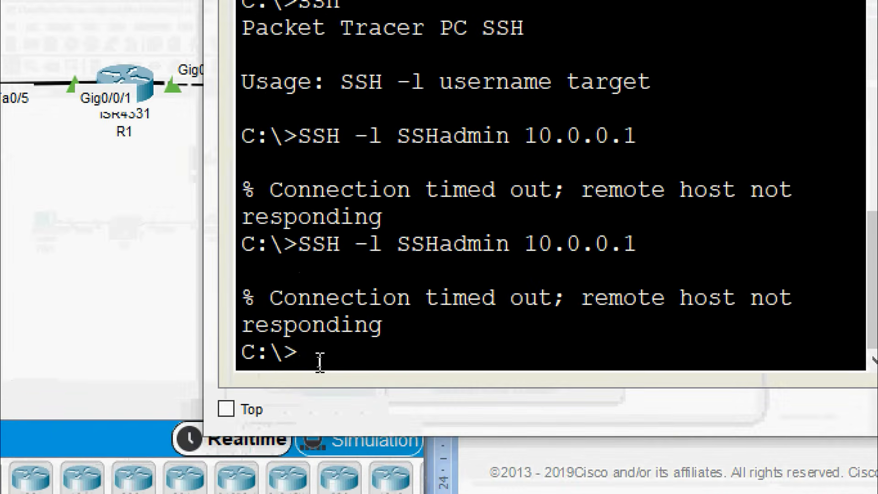
pyautogui.write('ping')
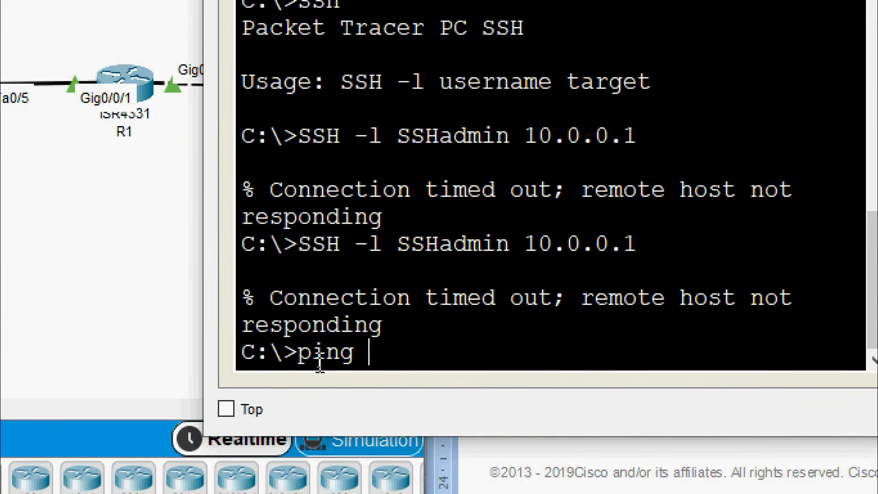
pyautogui.rightClick(373, 366)
pyautogui.click(412, 403)
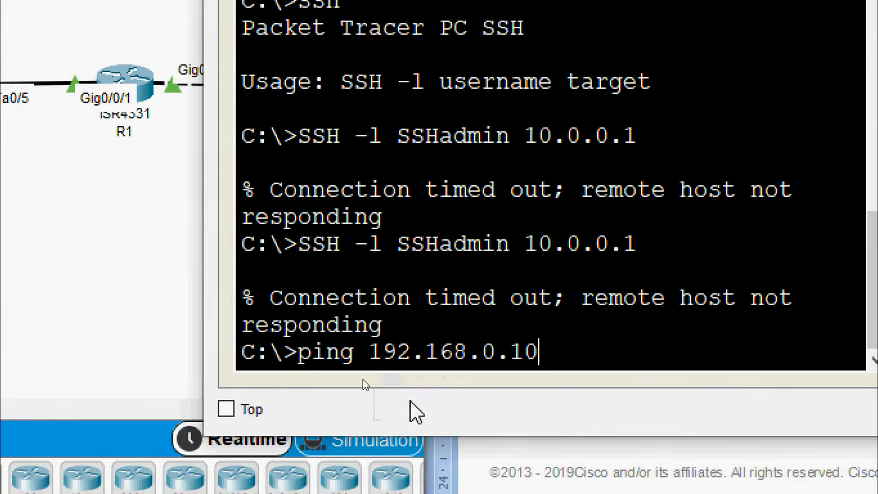
pyautogui.press('Return')
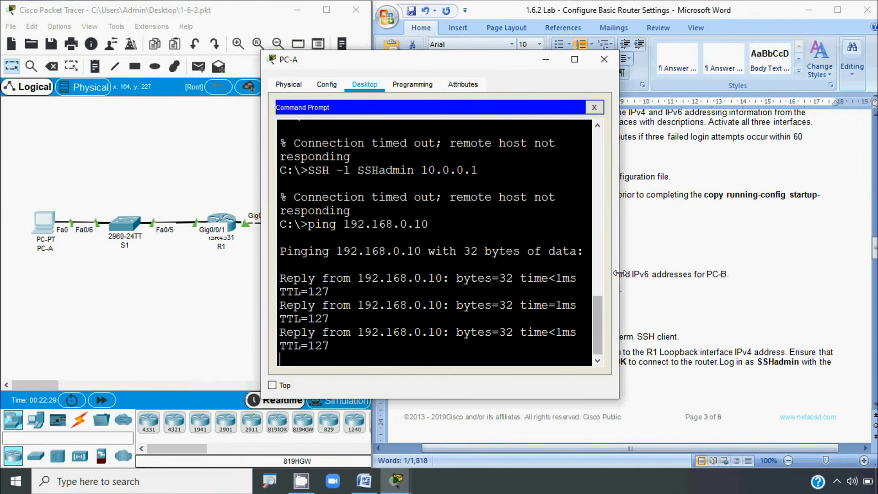
pyautogui.moveTo(616, 274); pyautogui.dragTo(765, 300)
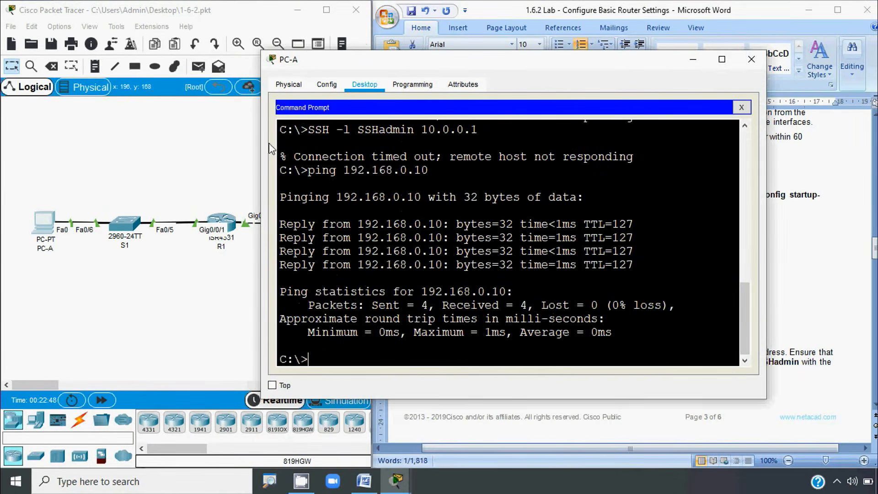
# Step: Copy PC-B's IPv6 address 2001:DB8:ACAD::10 from its IP Configuration
pyautogui.click(212, 314)
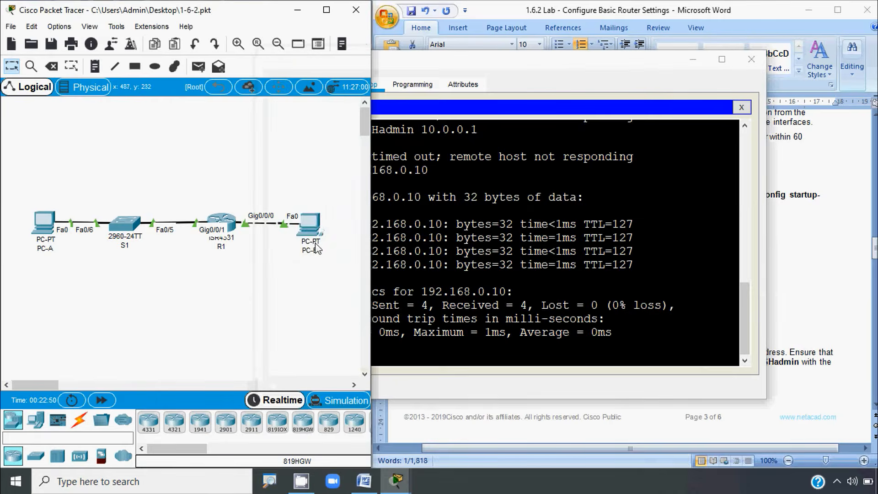
pyautogui.click(303, 215)
pyautogui.click(313, 135)
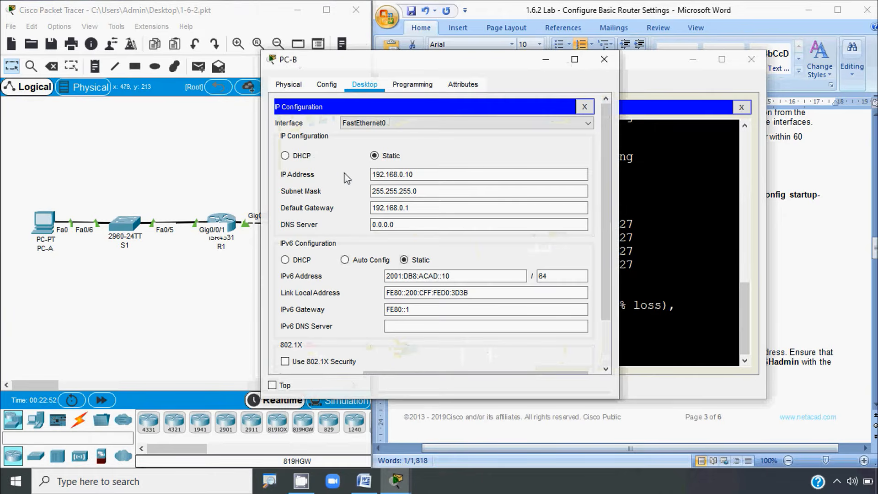
pyautogui.moveTo(453, 276); pyautogui.dragTo(358, 278)
pyautogui.hotkey('ctrl', 'c')
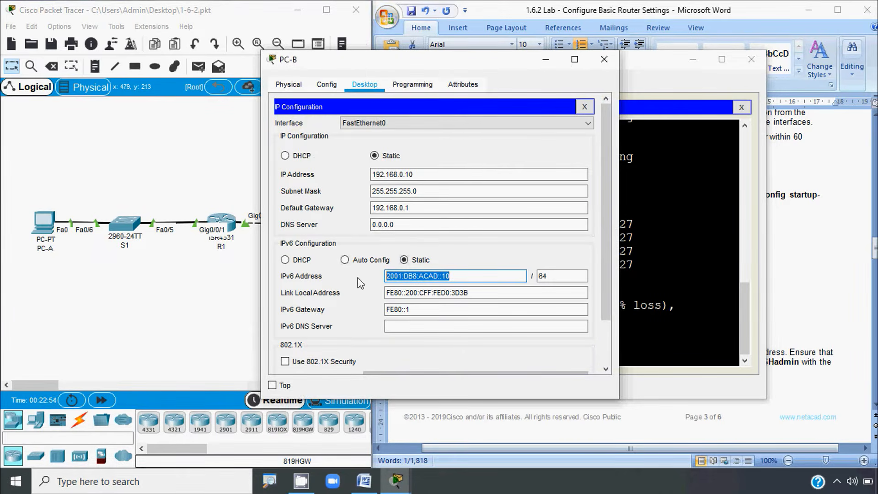
pyautogui.click(604, 59)
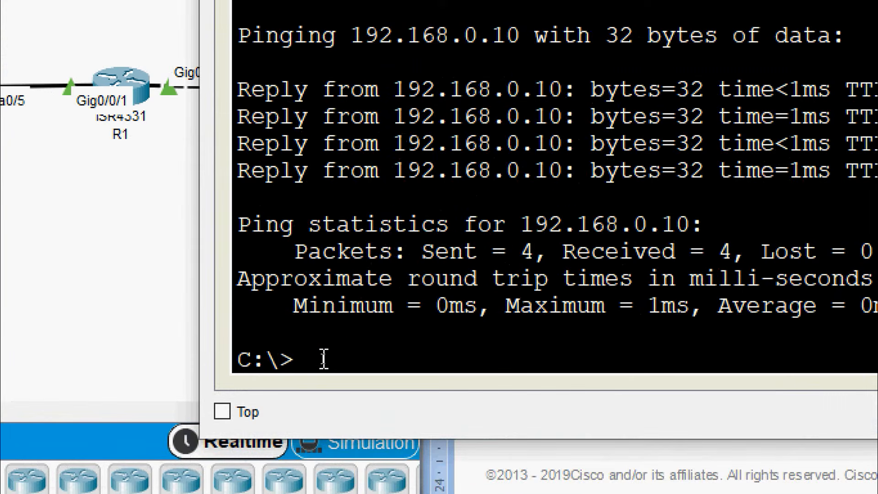
# Step: Ping 2001:DB8:ACAD::10 from PC-A's prompt, then return to the Word lab document
pyautogui.write('ping')
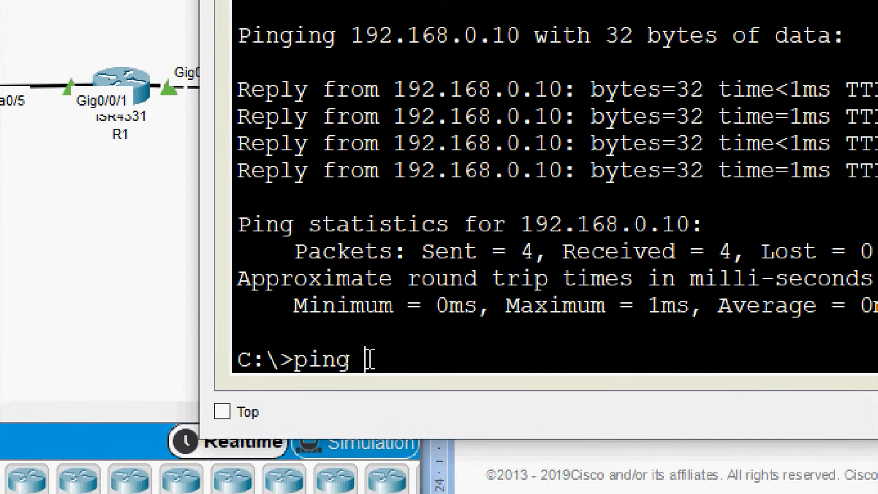
pyautogui.rightClick(369, 359)
pyautogui.click(408, 403)
pyautogui.press('Return')
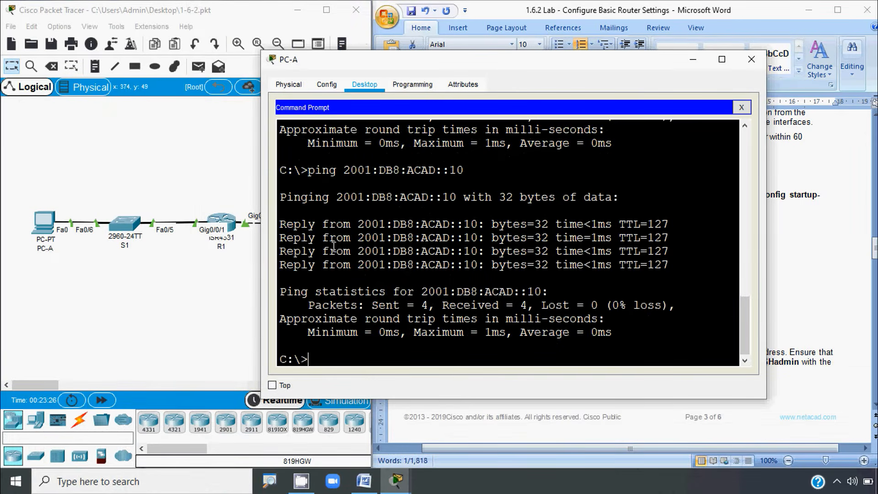
pyautogui.click(220, 296)
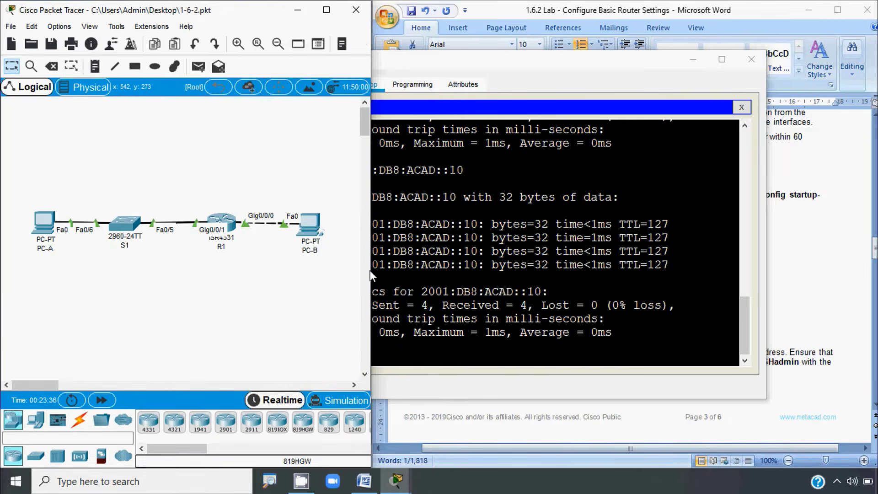
pyautogui.click(777, 302)
pyautogui.scroll(-4, 703, 324)
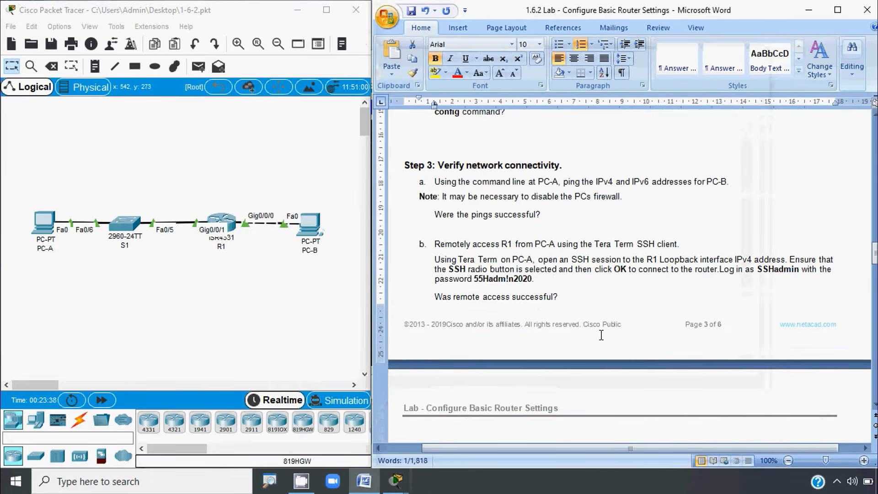
pyautogui.press('alt')
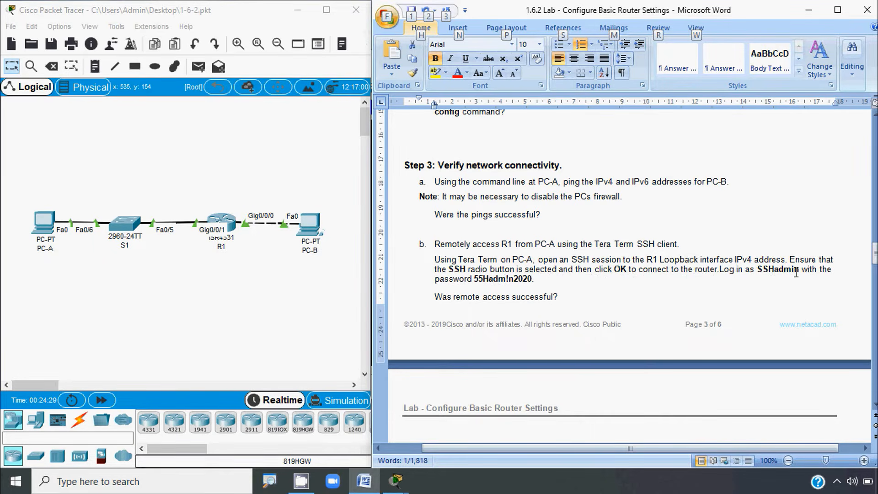
pyautogui.moveTo(435, 280); pyautogui.dragTo(532, 280)
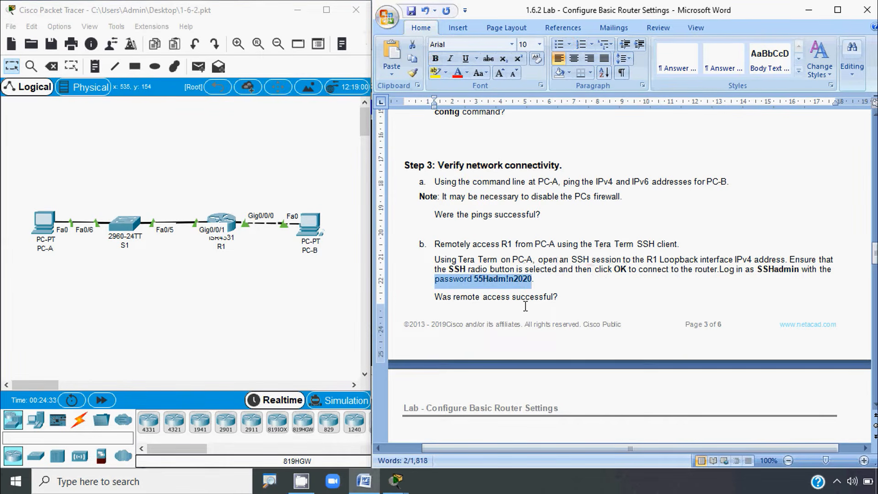
pyautogui.click(555, 298)
pyautogui.press('alt')
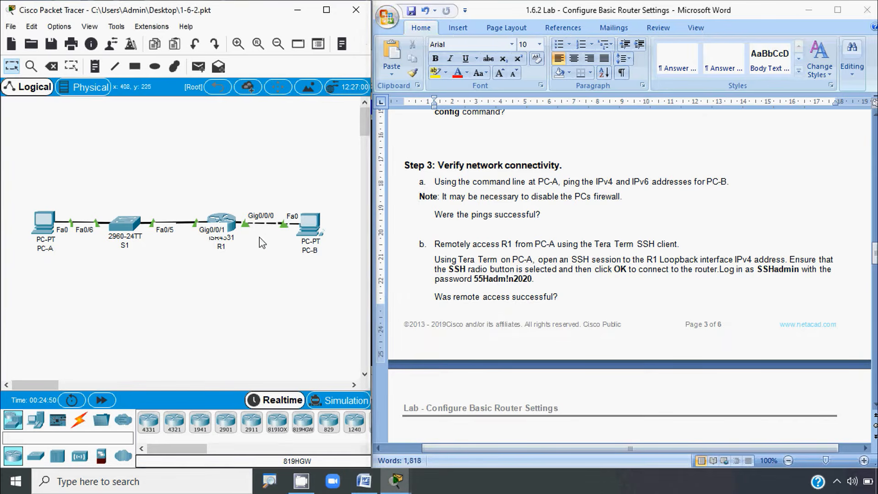
# Step: Open R1's CLI and log in with the console password copied from the lab document
pyautogui.click(231, 225)
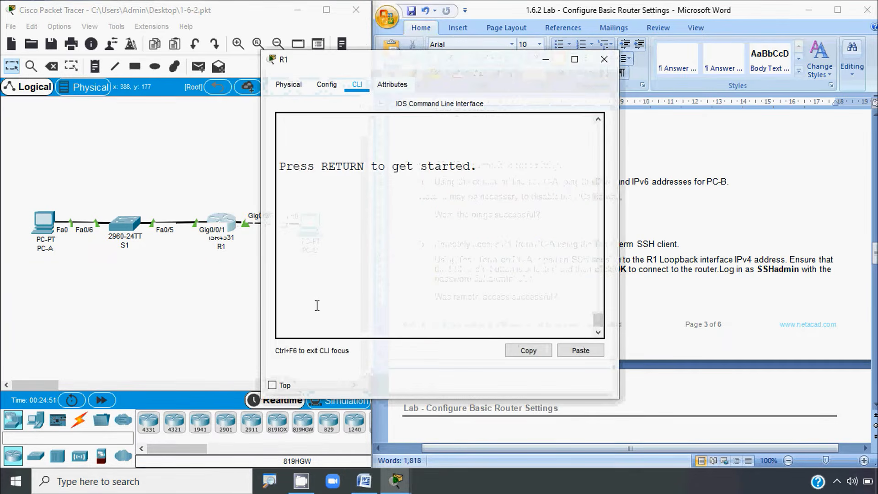
pyautogui.press('Return')
pyautogui.click(659, 295)
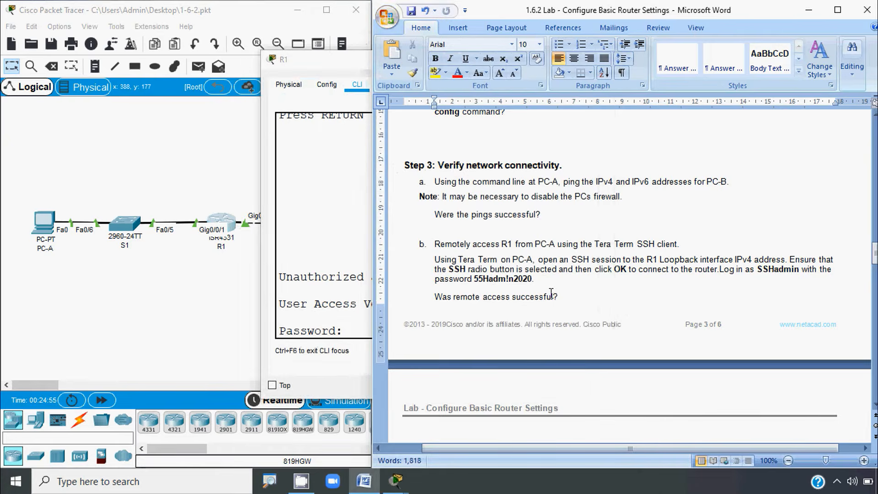
pyautogui.scroll(-15, 568, 295)
pyautogui.scroll(20, 551, 297)
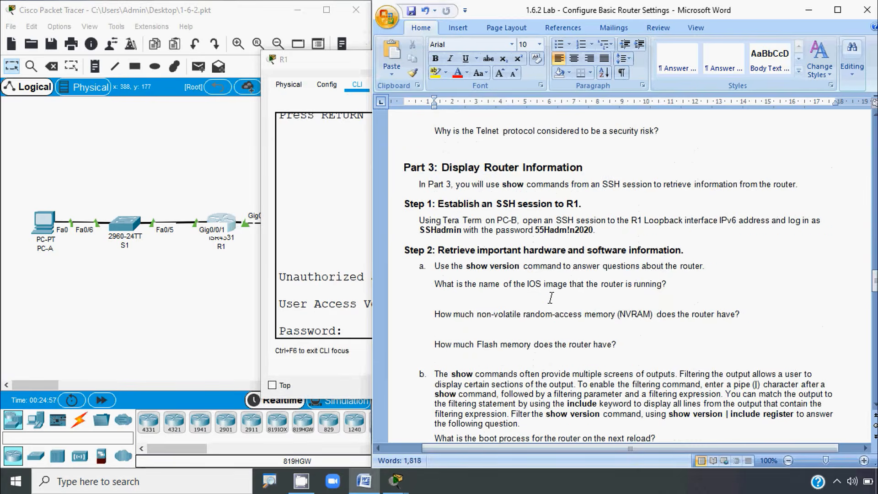
pyautogui.scroll(-3, 553, 298)
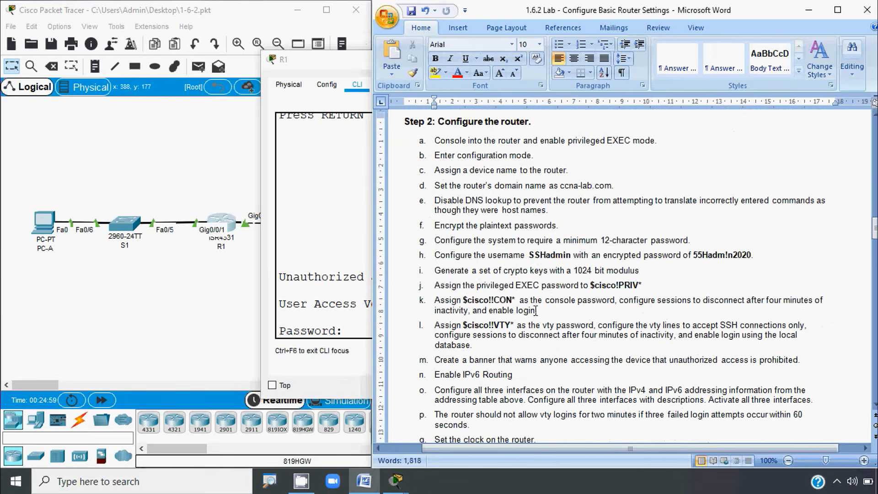
pyautogui.click(465, 302)
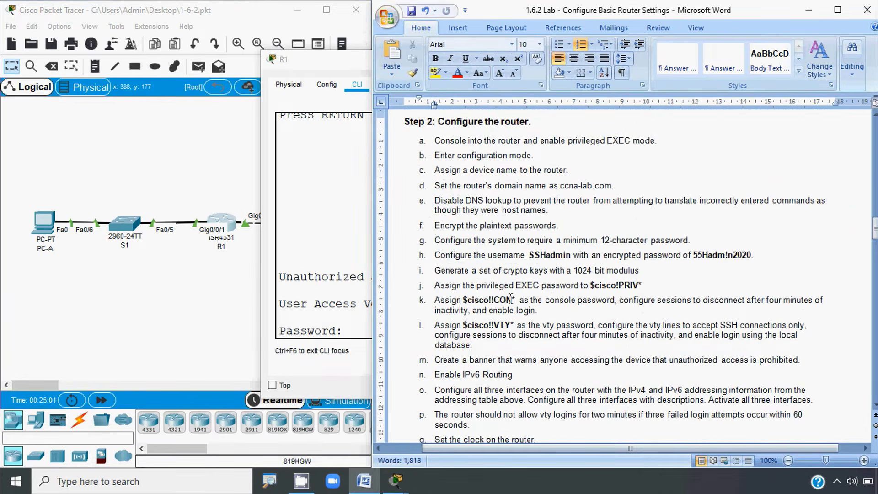
pyautogui.keyDown('shift'); pyautogui.click(516, 301); pyautogui.keyUp('shift')
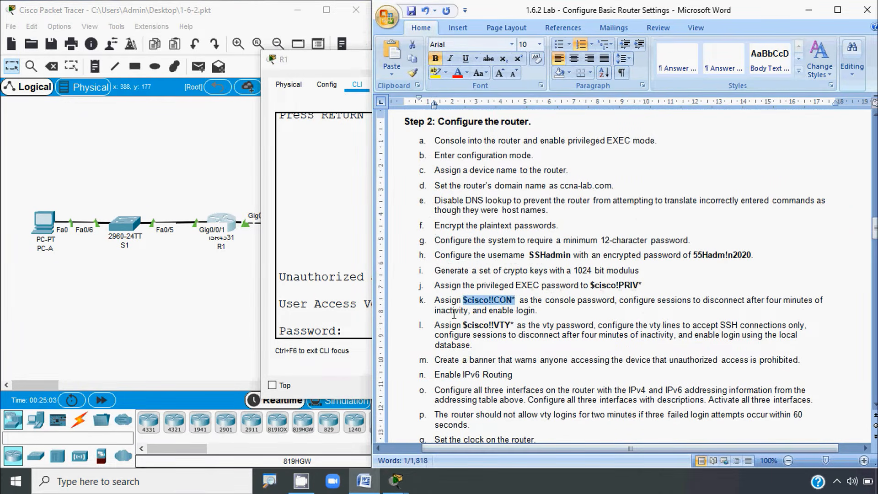
pyautogui.hotkey('ctrl', 'c')
pyautogui.click(359, 332)
pyautogui.click(581, 350)
pyautogui.press('Return')
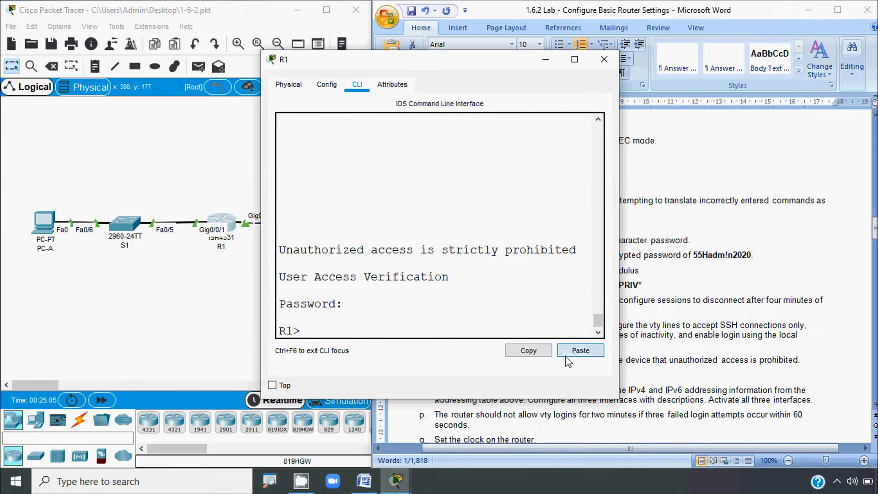
# Step: Run enable and paste the privileged EXEC password from the document to reach R1#
pyautogui.write('ena')
pyautogui.press('Tab')
pyautogui.press('Return')
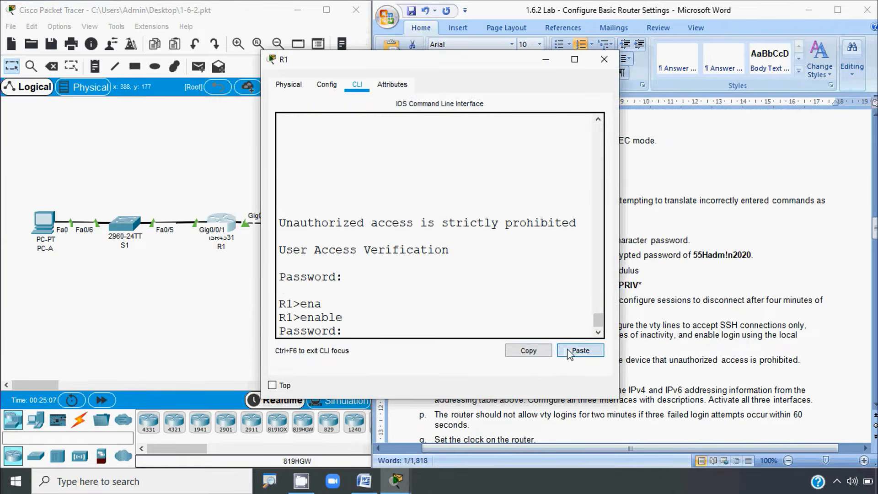
pyautogui.hotkey('alt', 'Tab')
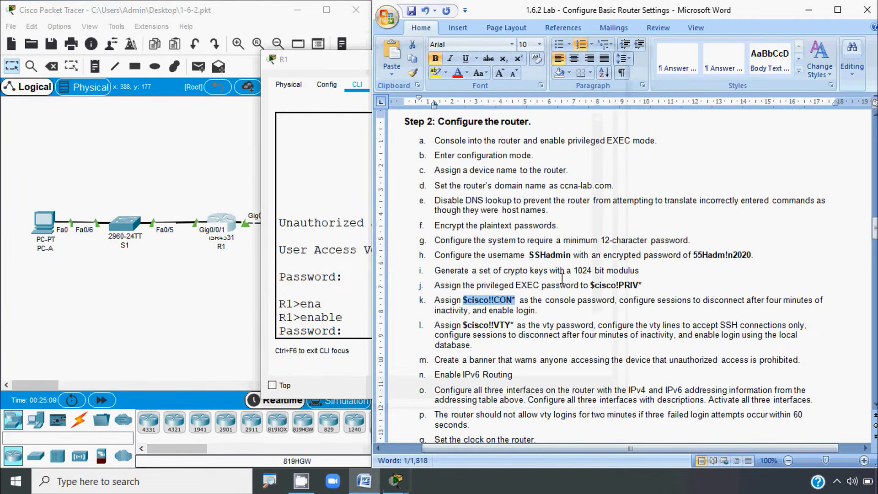
pyautogui.click(590, 287)
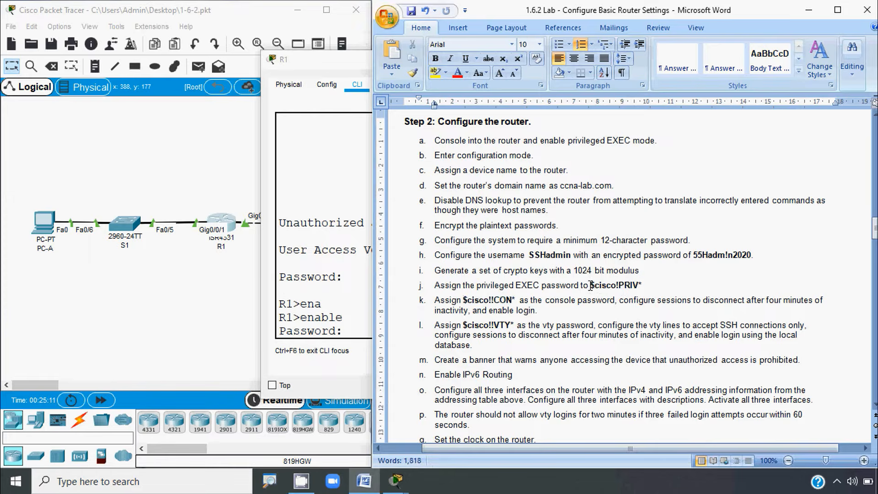
pyautogui.keyDown('shift'); pyautogui.click(644, 285); pyautogui.keyUp('shift')
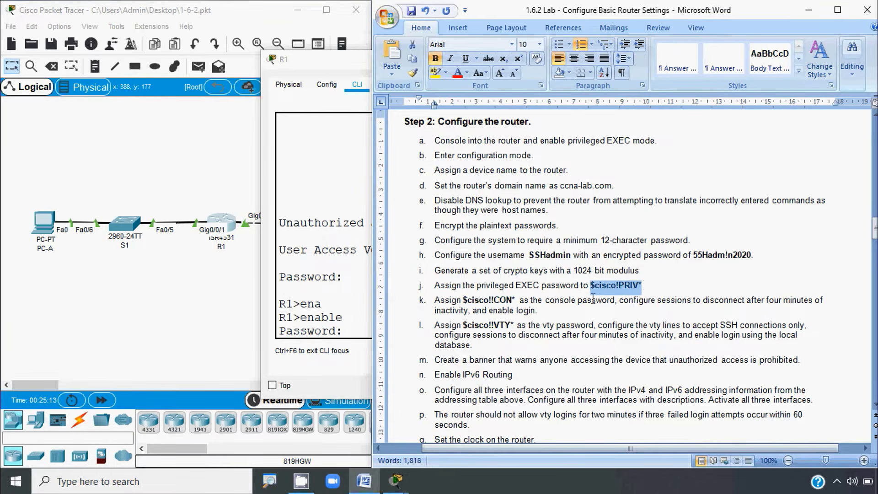
pyautogui.hotkey('ctrl', 'c')
pyautogui.click(367, 337)
pyautogui.click(581, 350)
pyautogui.press('Return')
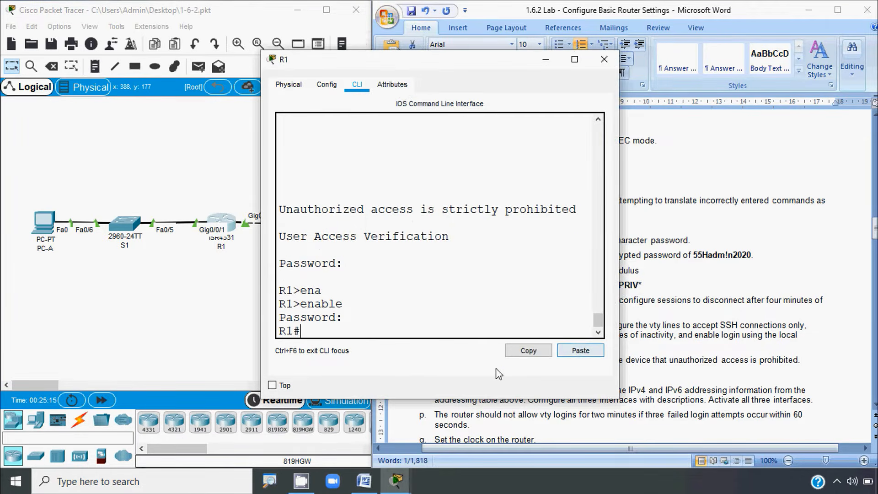
pyautogui.click(316, 330)
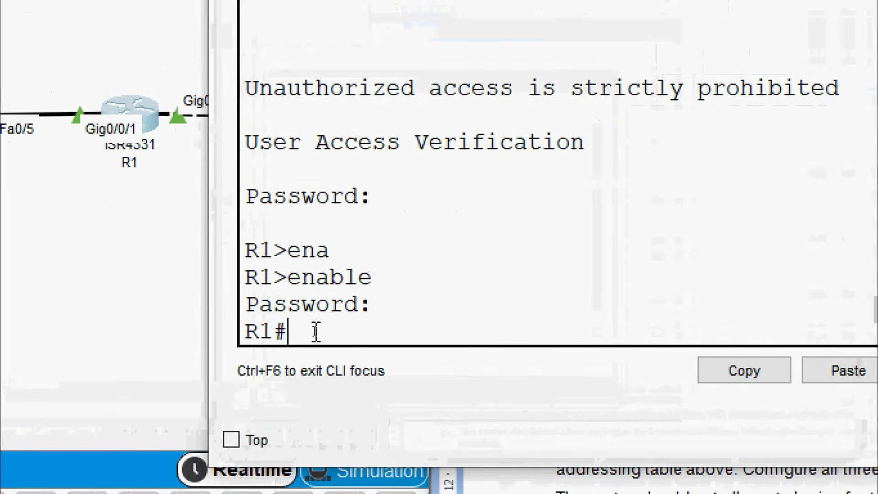
# Step: Run 'show ip interface brief' on R1 and widen the window so each interface fits one line
pyautogui.write('sh')
pyautogui.press('Tab')
pyautogui.write('ip ro')
pyautogui.press('BackSpace')
pyautogui.press('BackSpace')
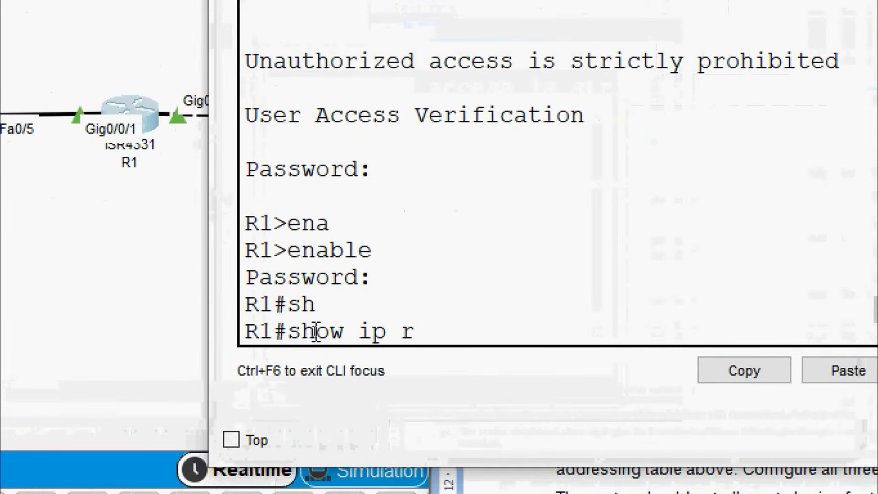
pyautogui.write('inter')
pyautogui.press('Tab')
pyautogui.write('b')
pyautogui.press('Tab')
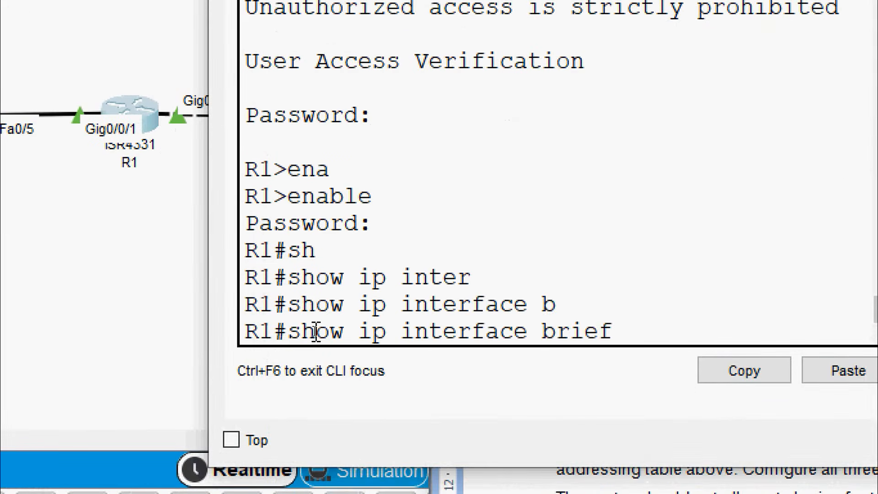
pyautogui.press('Return')
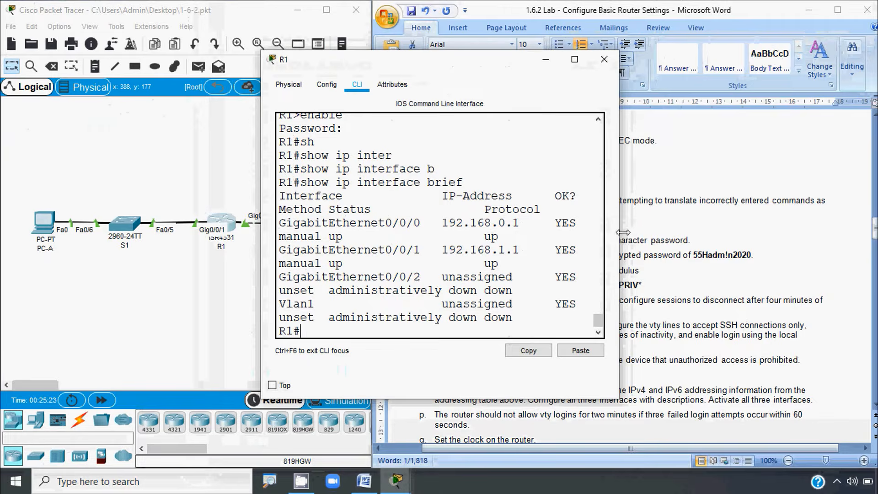
pyautogui.moveTo(619, 255); pyautogui.dragTo(816, 255)
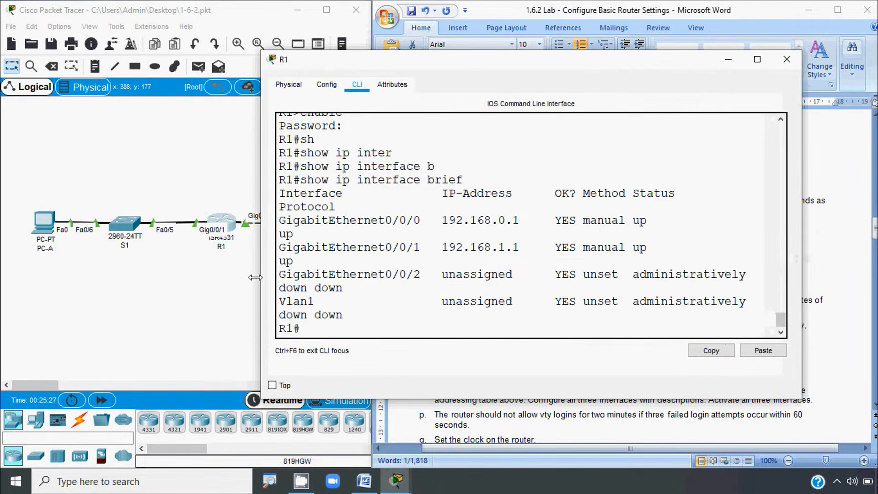
pyautogui.moveTo(262, 280); pyautogui.dragTo(526, 316)
pyautogui.click(488, 315)
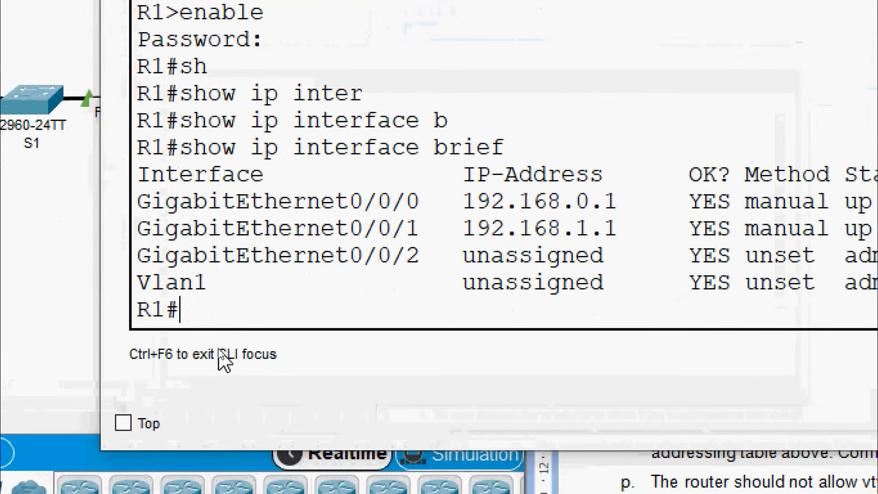
# Step: Enter configure terminal, create interface Loopback0, and begin typing 'ip address'
pyautogui.write('conf')
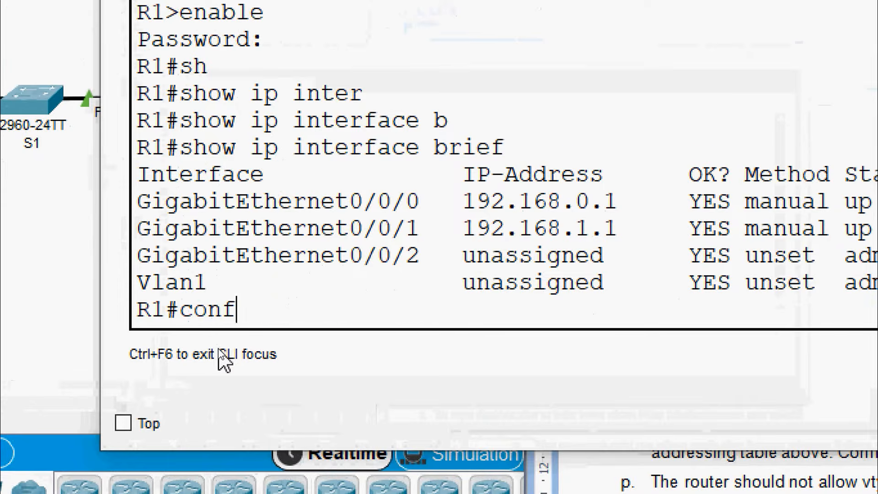
pyautogui.press('Tab')
pyautogui.write('t')
pyautogui.press('Tab')
pyautogui.press('Return')
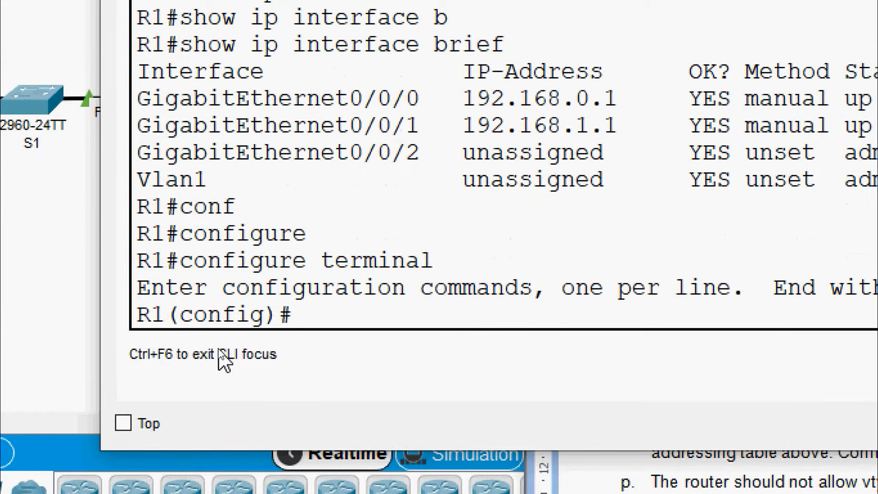
pyautogui.write('inter')
pyautogui.press('Tab')
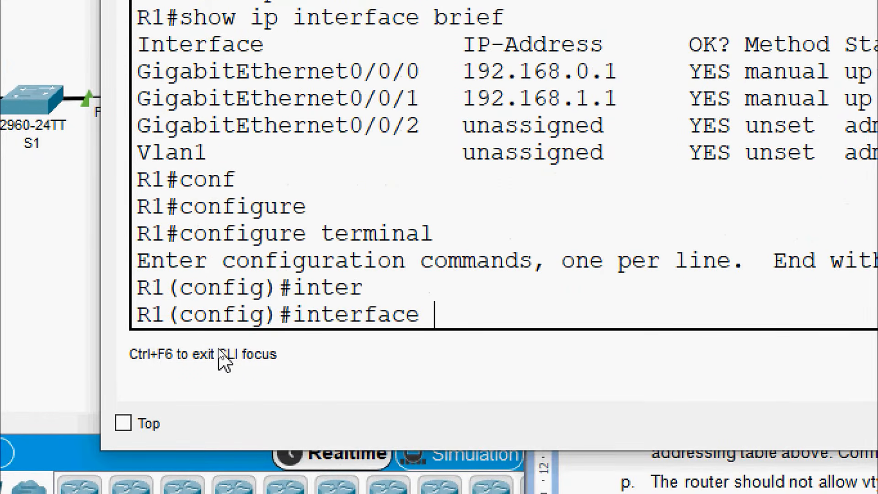
pyautogui.write('l')
pyautogui.press('Tab')
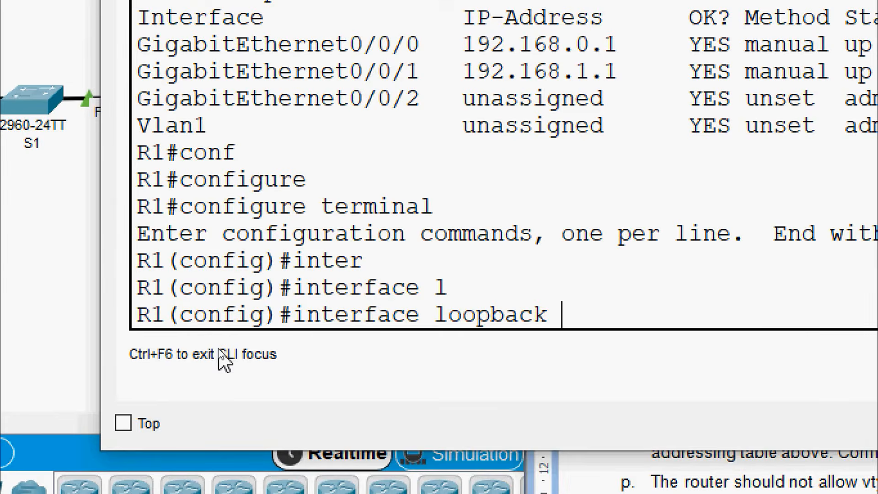
pyautogui.write('0')
pyautogui.press('Return')
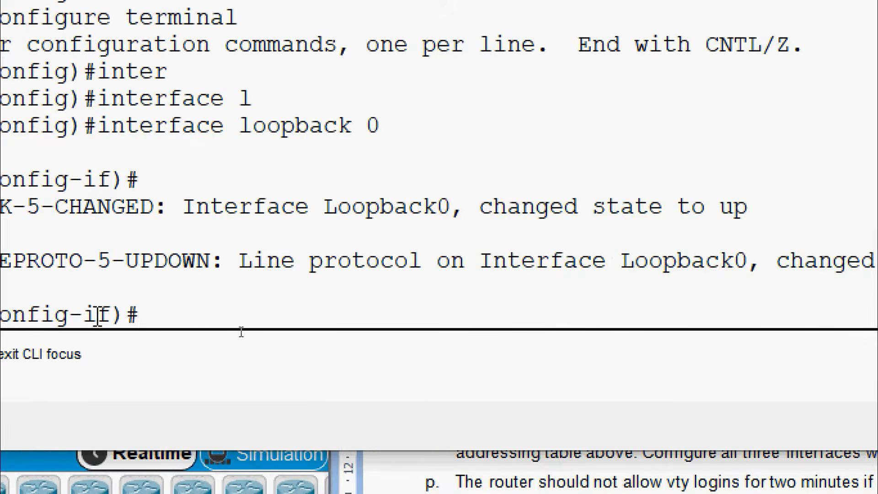
pyautogui.write('ip ad')
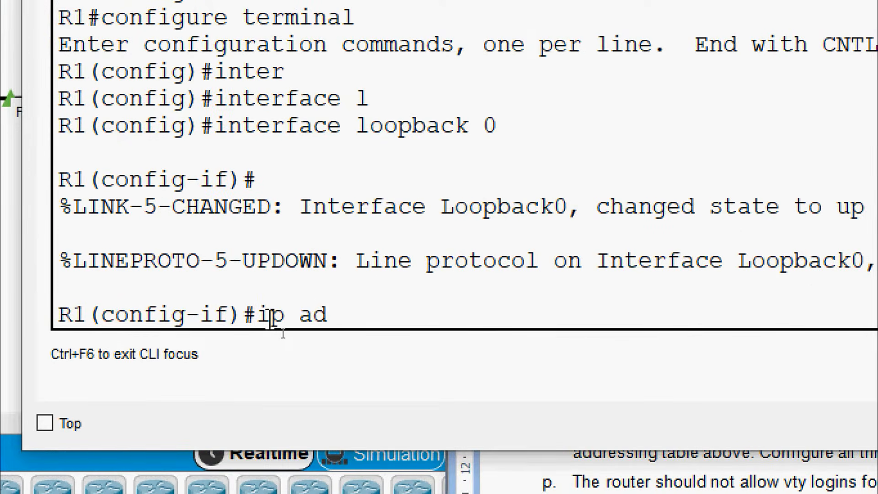
pyautogui.press('Tab')
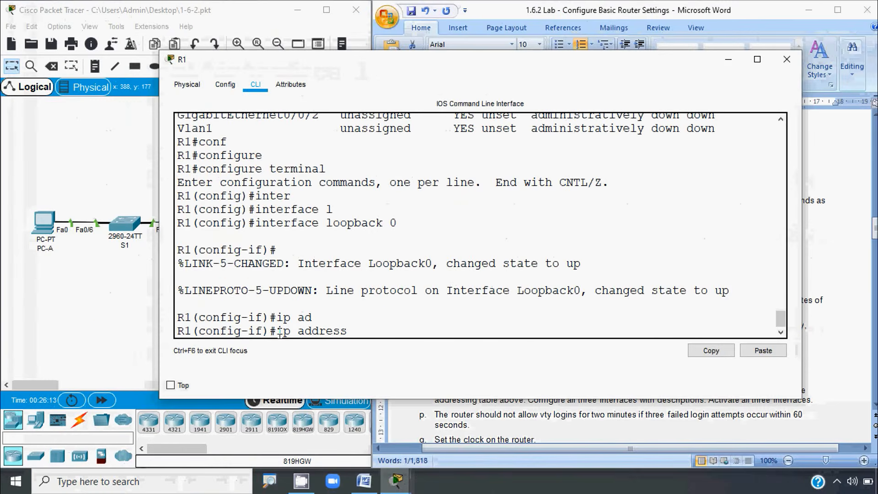
# Step: Assign Loopback0 the IPv4 address 10.0.0.1 255.255.255.0, copied from the lab document
pyautogui.click(875, 228)
pyautogui.moveTo(875, 227); pyautogui.dragTo(875, 155)
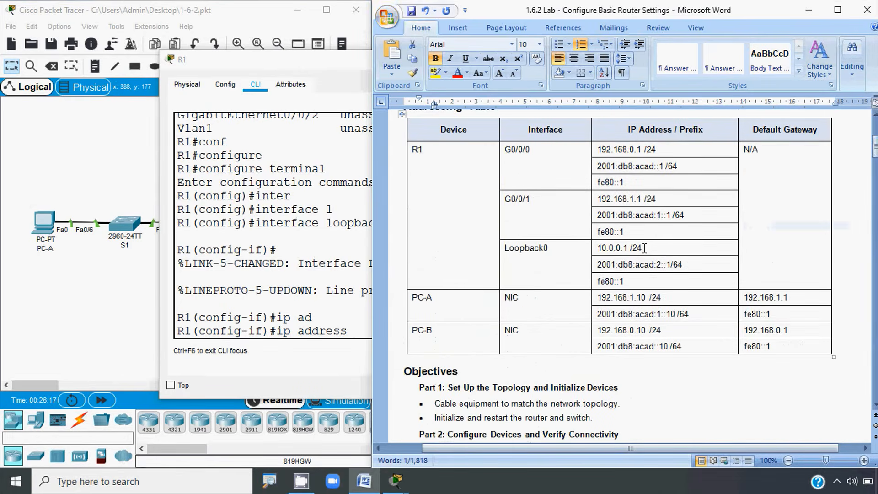
pyautogui.click(598, 249)
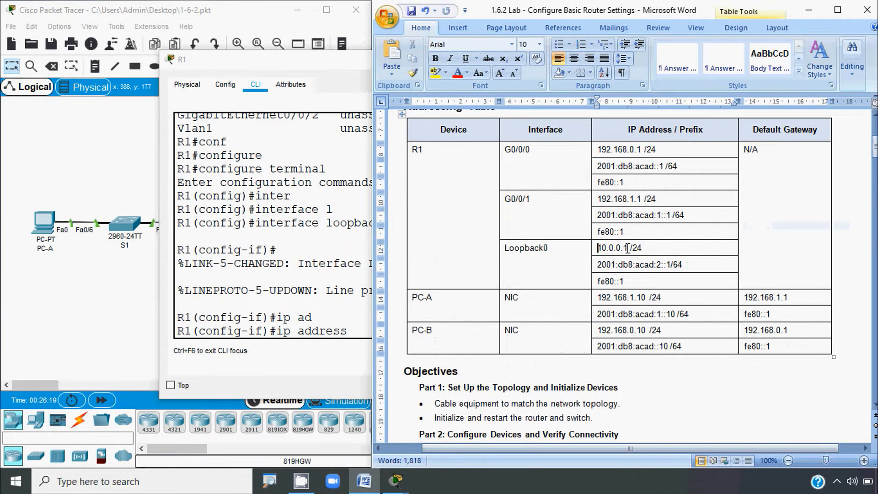
pyautogui.doubleClick(622, 254)
pyautogui.hotkey('ctrl', 'c')
pyautogui.click(270, 308)
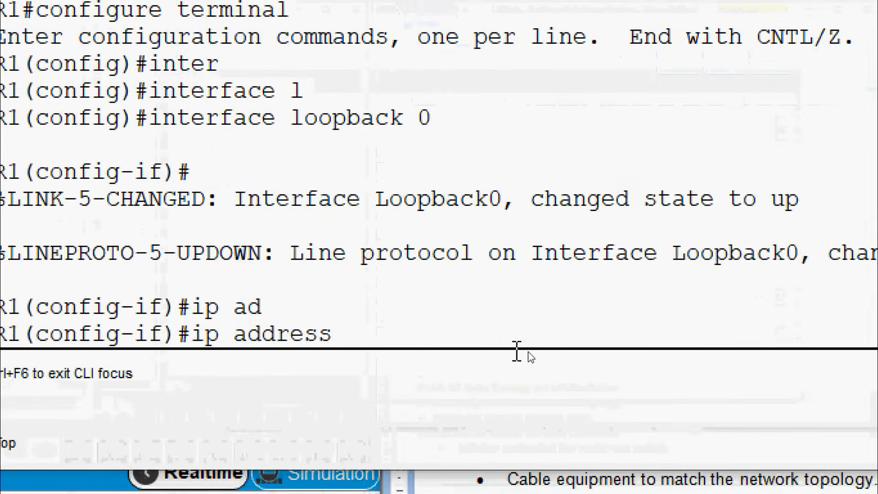
pyautogui.click(768, 375)
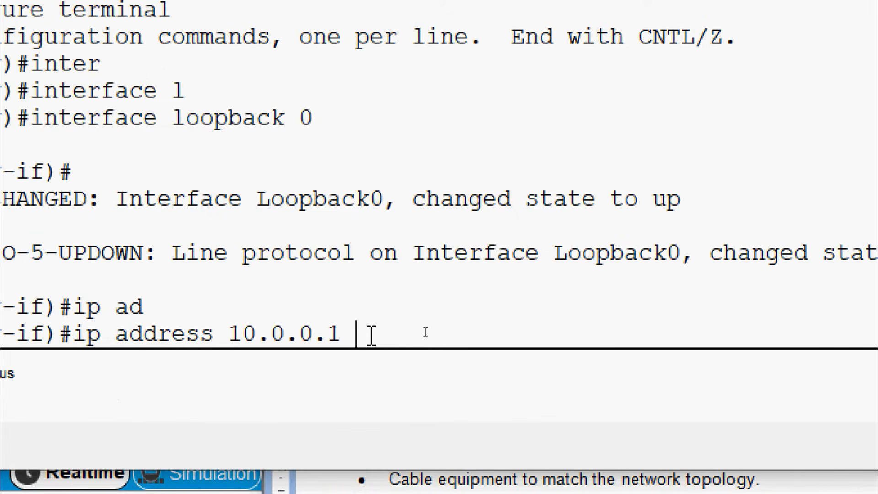
pyautogui.write('255.255.')
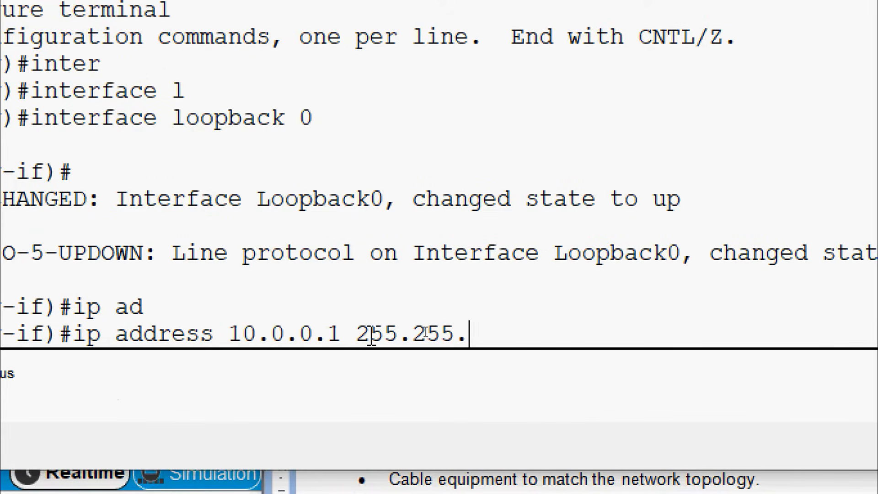
pyautogui.write('255.0')
pyautogui.press('Return')
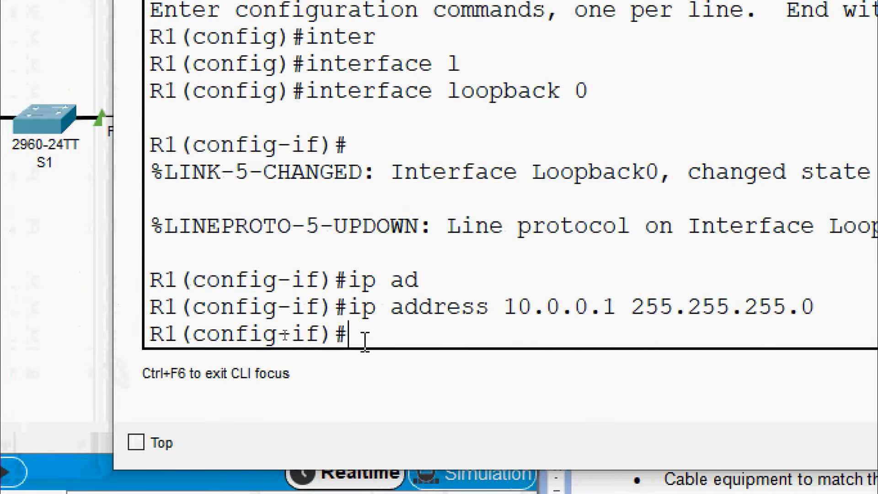
# Step: Add the IPv6 global address 2001:db8:acad:2::1/64 to Loopback0
pyautogui.write('ipv')
pyautogui.press('Tab')
pyautogui.write('ad')
pyautogui.press('Tab')
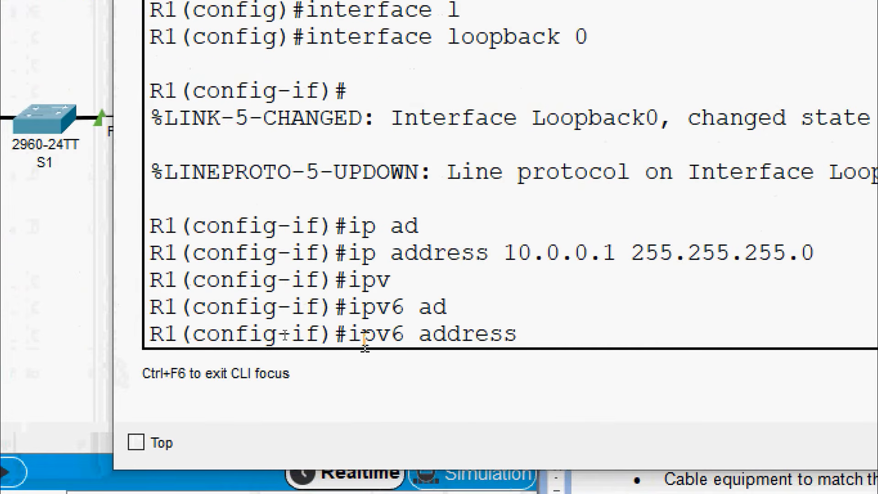
pyautogui.click(821, 270)
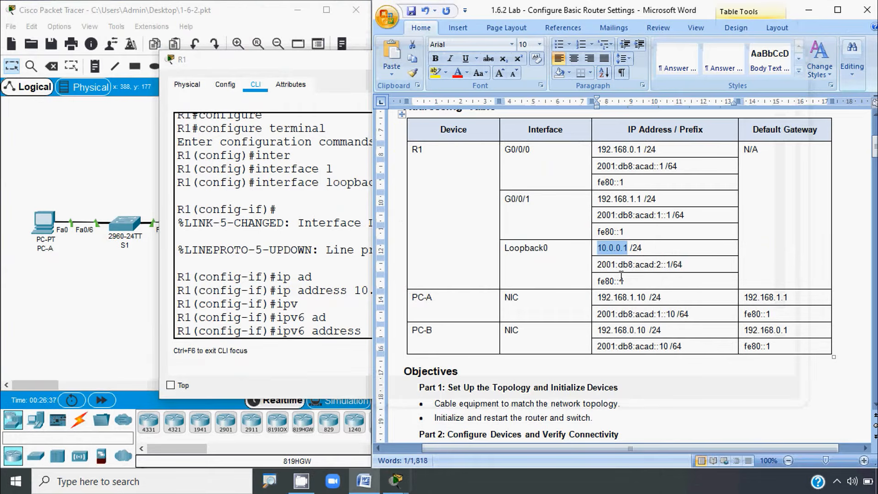
pyautogui.click(599, 264)
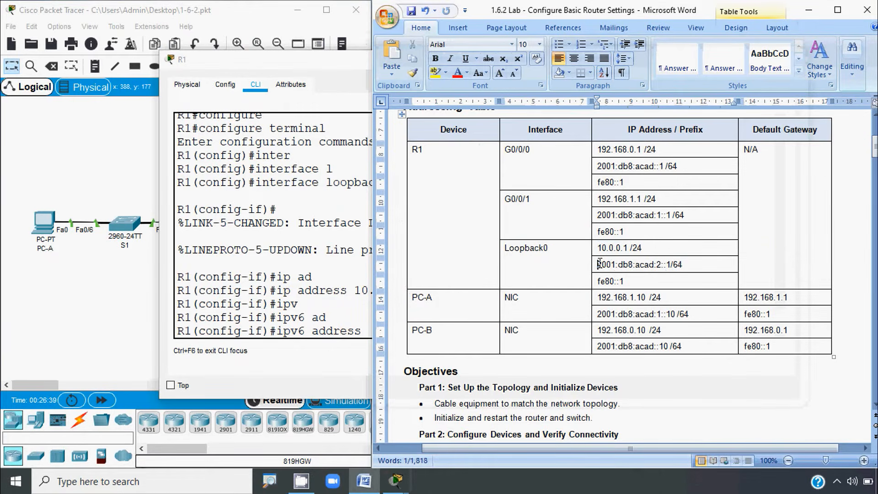
pyautogui.keyDown('shift'); pyautogui.click(683, 264); pyautogui.keyUp('shift')
pyautogui.hotkey('ctrl', 'c')
pyautogui.click(325, 303)
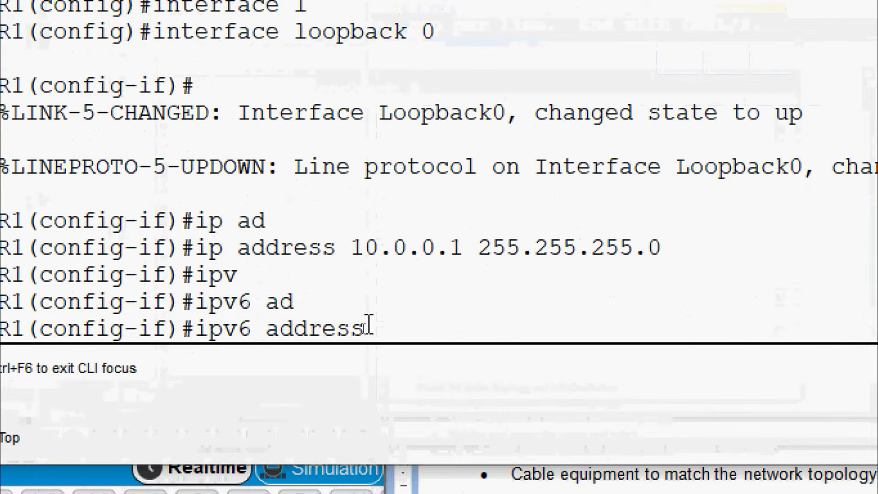
pyautogui.rightClick(370, 333)
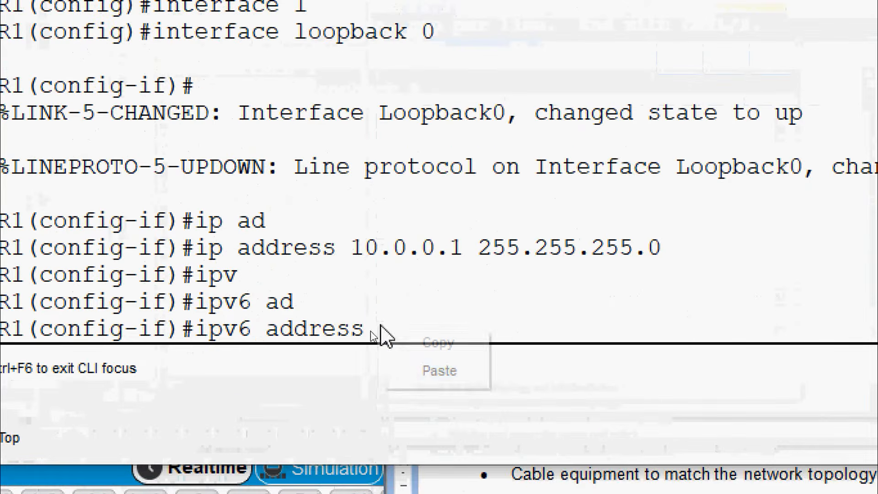
pyautogui.click(379, 347)
pyautogui.press('Return')
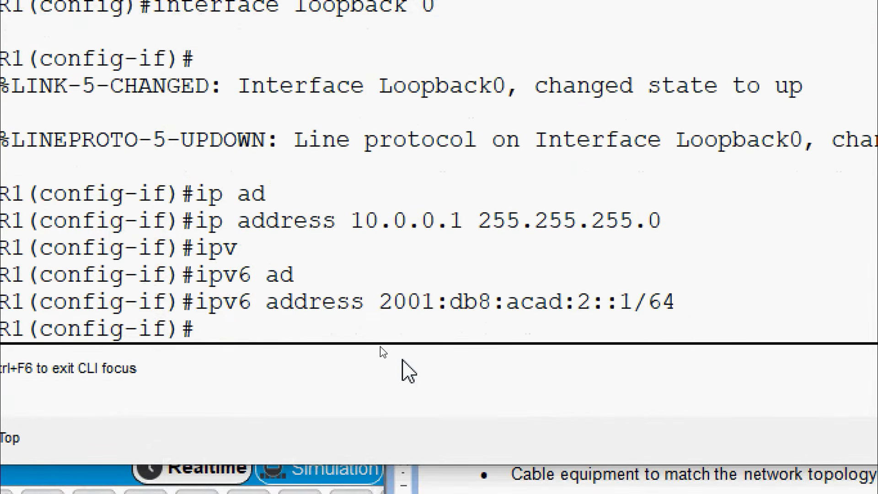
# Step: Set Loopback0's IPv6 link-local address to FE80::1
pyautogui.write('ipv')
pyautogui.press('Tab')
pyautogui.write('ad')
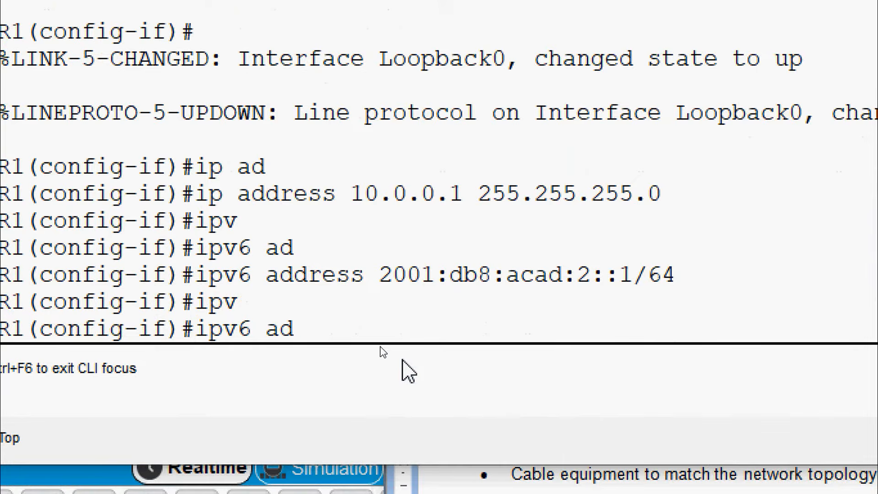
pyautogui.press('Tab')
pyautogui.write('FE')
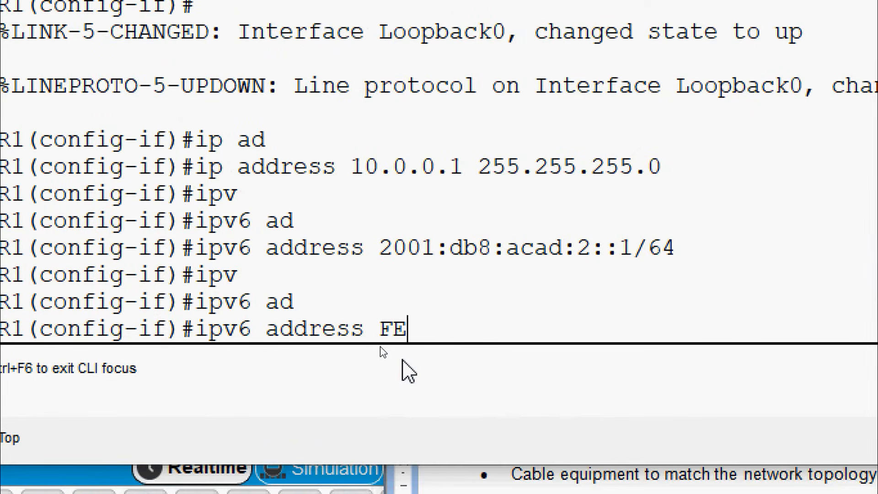
pyautogui.write('80::')
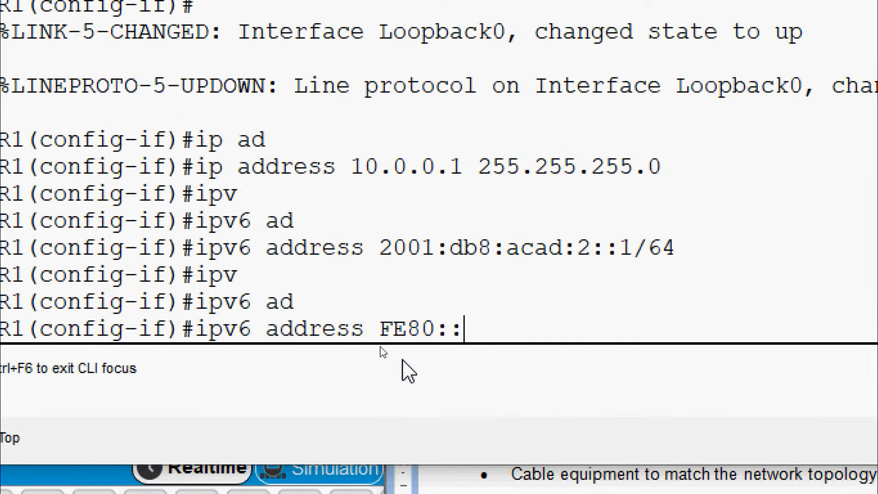
pyautogui.write('1 li')
pyautogui.press('Tab')
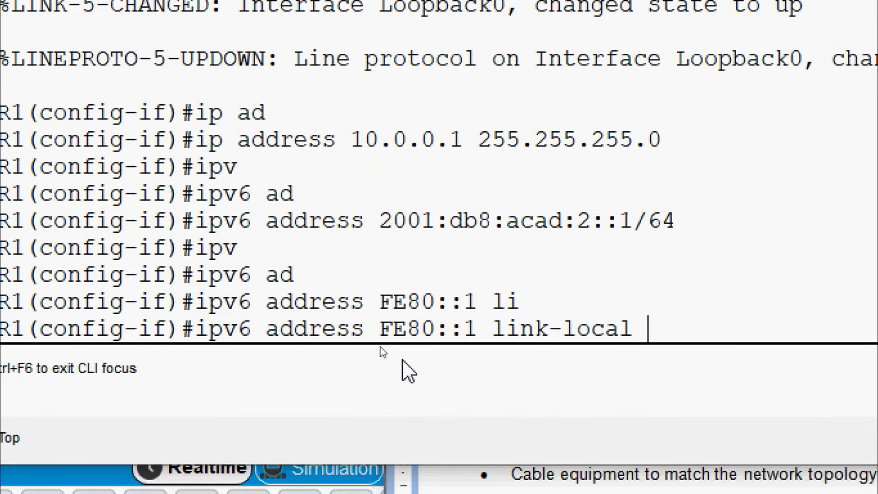
pyautogui.press('Return')
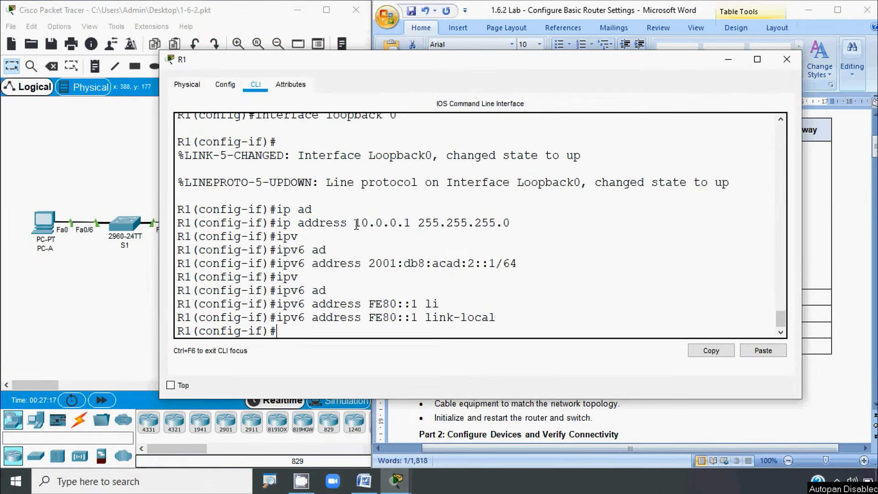
# Step: Copy the address 10.0.0.1 from R1's command output
pyautogui.moveTo(355, 223); pyautogui.dragTo(411, 223)
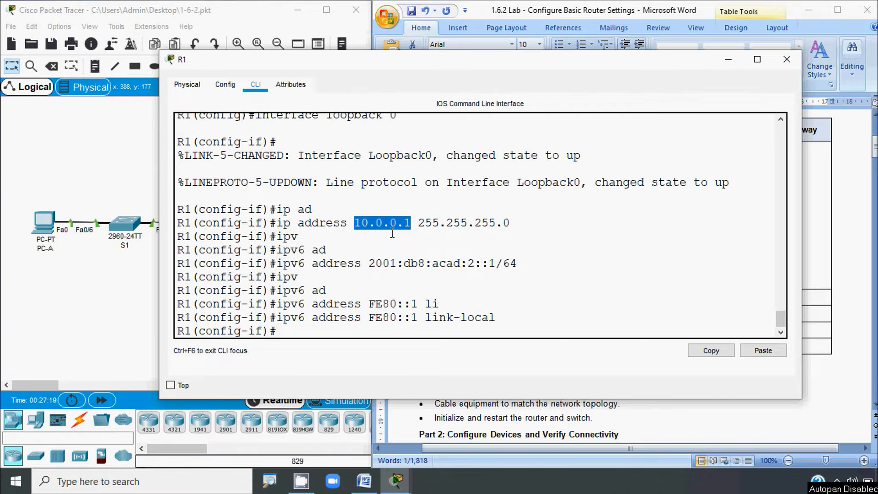
pyautogui.rightClick(391, 225)
pyautogui.click(403, 228)
# Step: Close R1's window and ping 10.0.0.1 from PC-A's command prompt
pyautogui.click(787, 59)
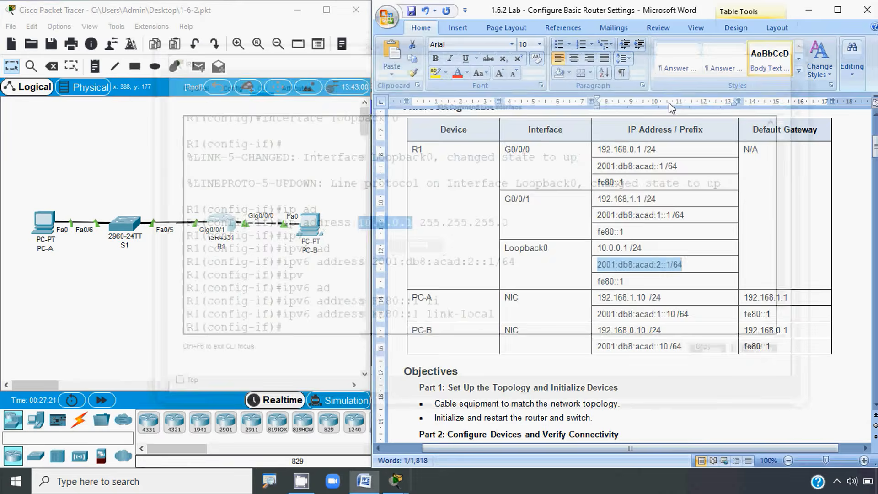
pyautogui.click(44, 223)
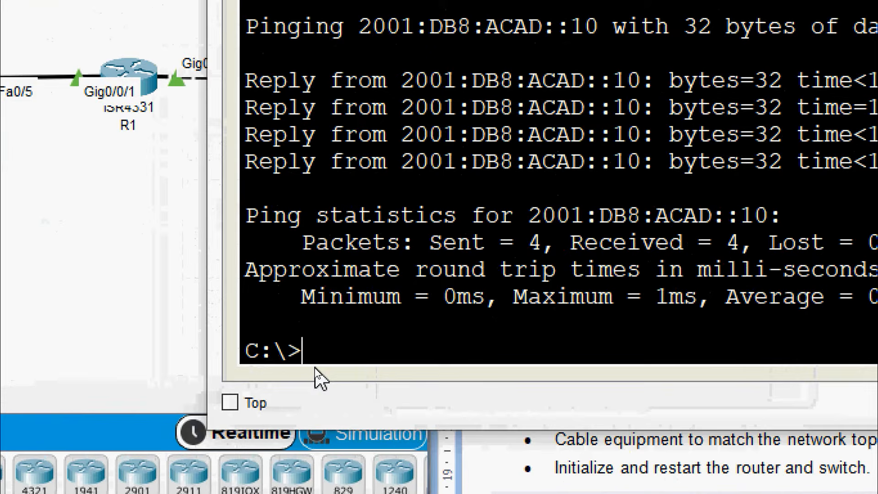
pyautogui.write('ping')
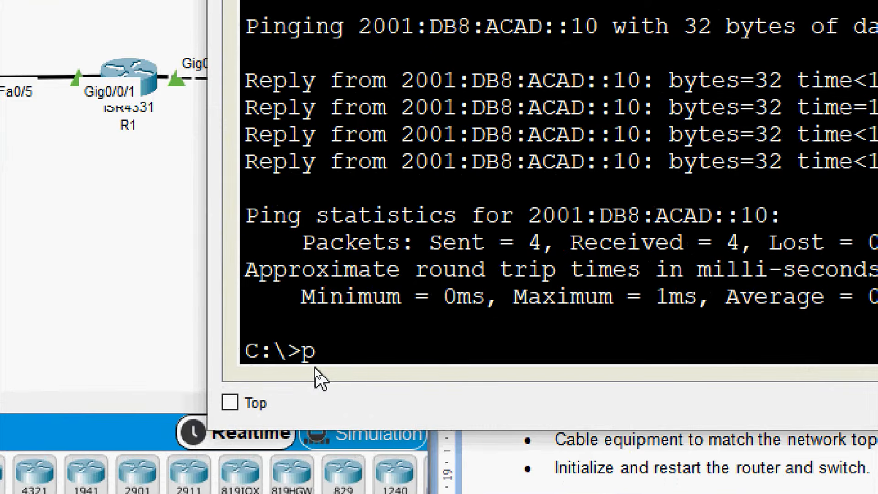
pyautogui.rightClick(392, 353)
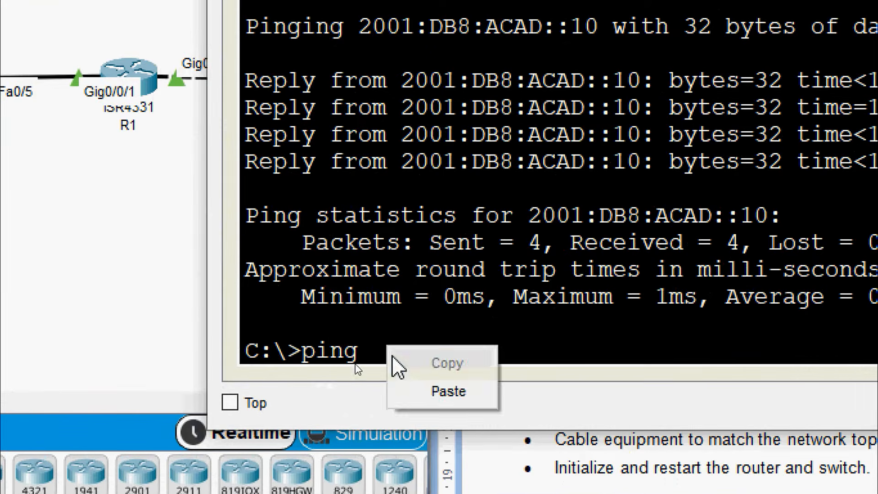
pyautogui.click(408, 388)
pyautogui.press('Return')
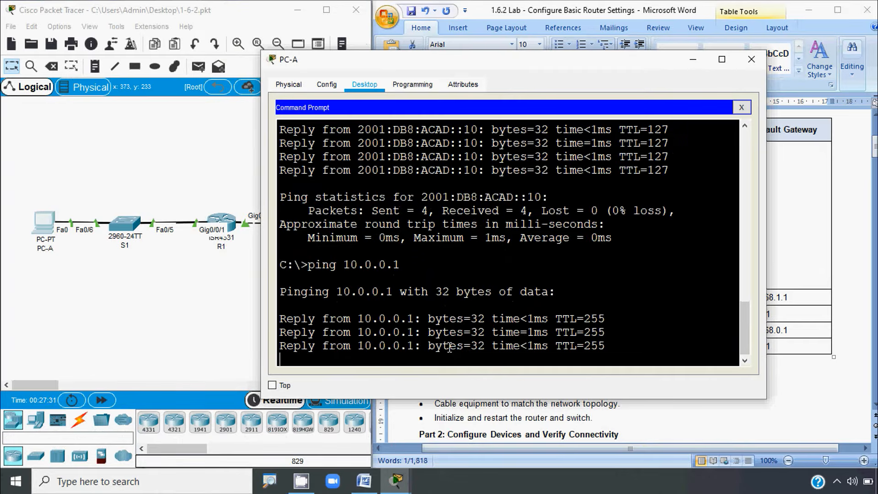
# Step: Scroll the lab document to review the Step 3 instructions, then return to PC-A's prompt
pyautogui.click(484, 414)
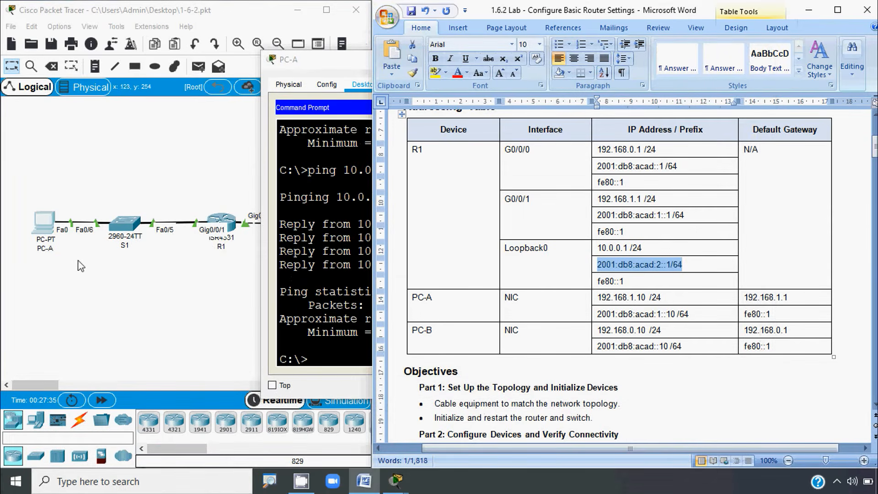
pyautogui.click(453, 416)
pyautogui.scroll(-12, 456, 418)
pyautogui.scroll(-20, 455, 416)
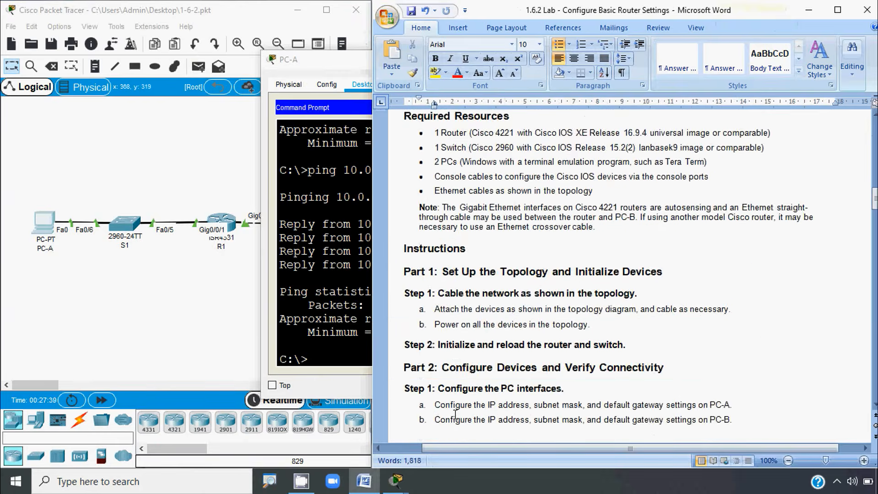
pyautogui.scroll(8, 455, 416)
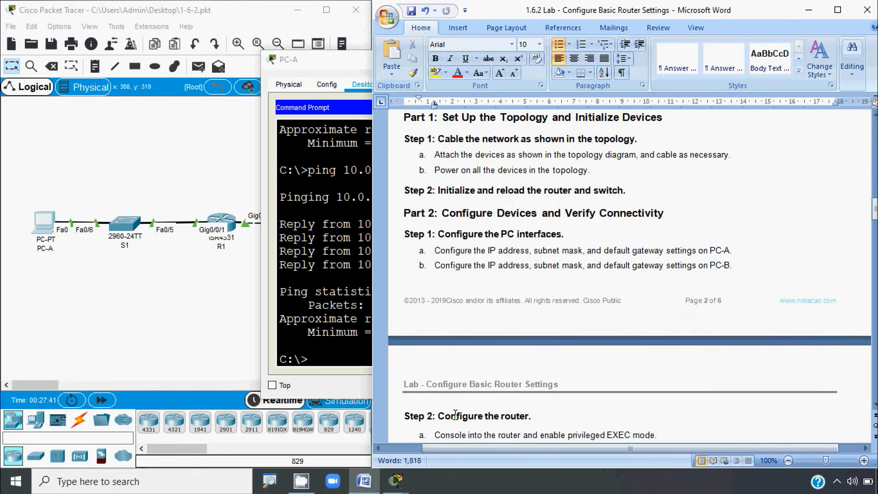
pyautogui.scroll(-15, 455, 417)
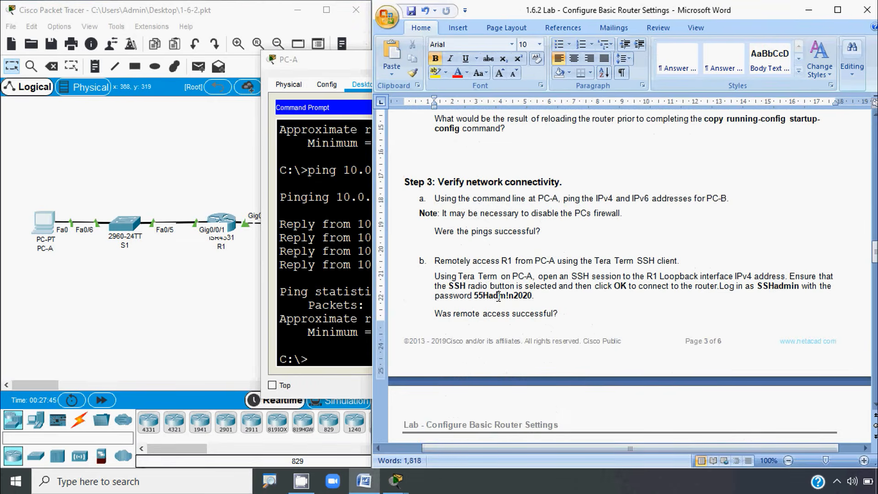
pyautogui.click(307, 360)
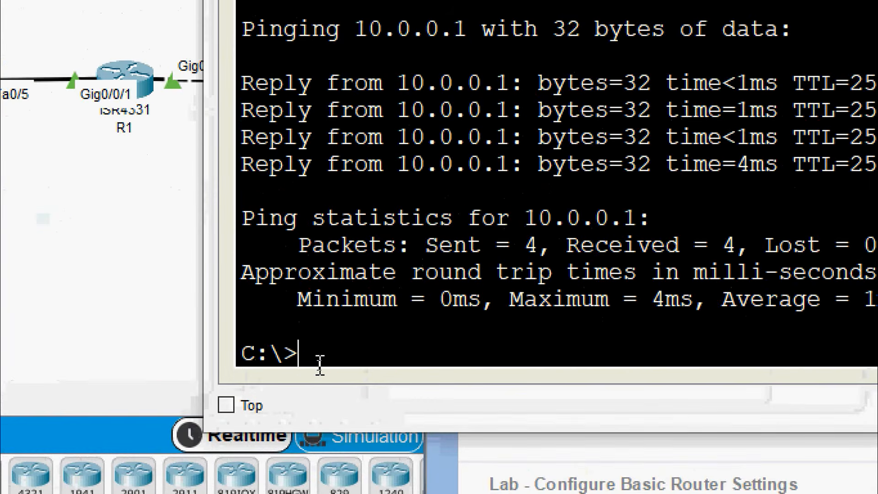
# Step: Start an SSH command on PC-A with the SSHadmin login name from the lab document
pyautogui.write('ssh')
pyautogui.press('Return')
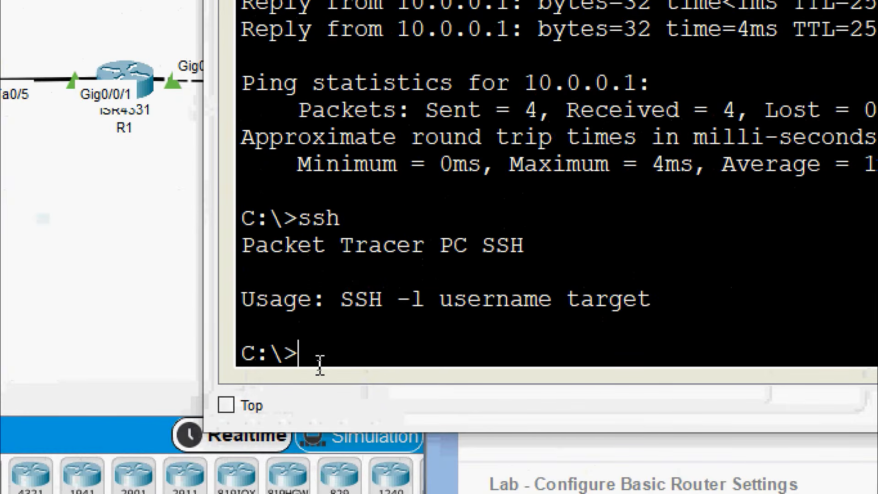
pyautogui.write('SSH -l')
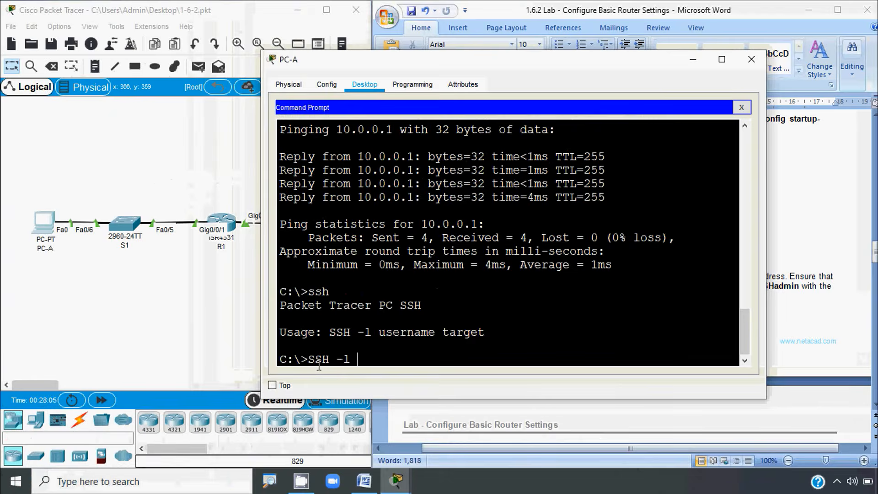
pyautogui.click(775, 313)
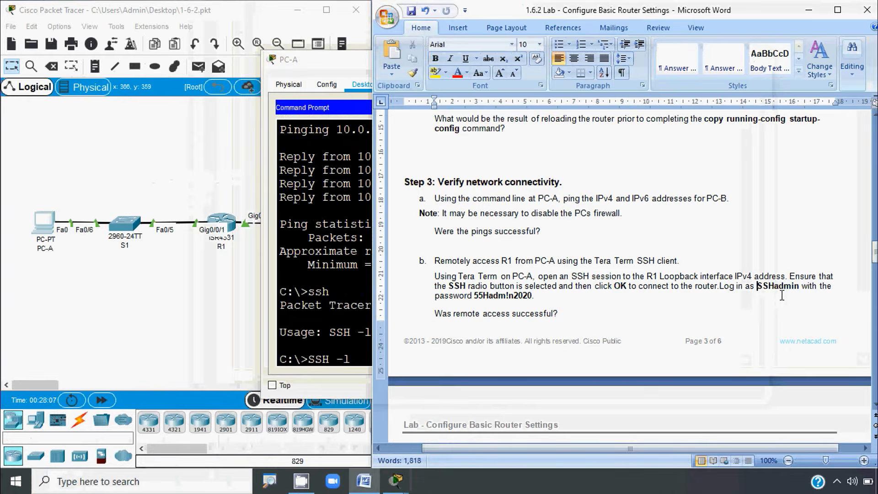
pyautogui.doubleClick(797, 287)
pyautogui.hotkey('ctrl', 'c')
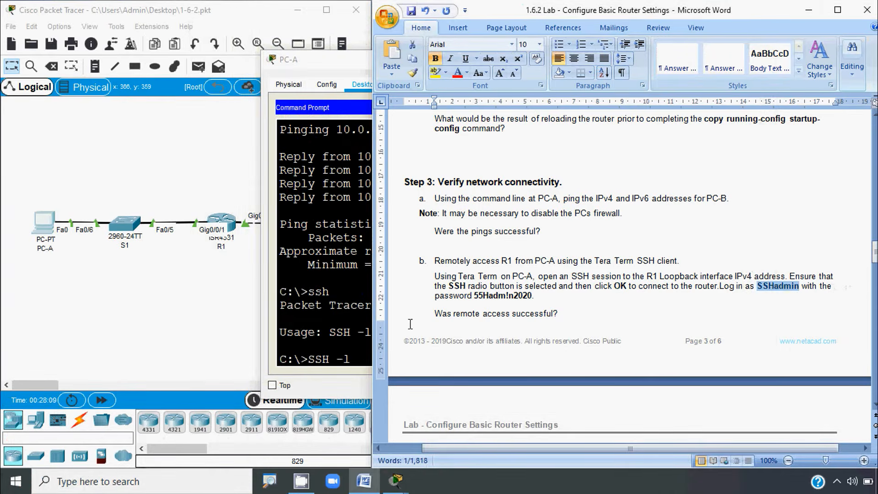
pyautogui.click(360, 350)
pyautogui.rightClick(365, 361)
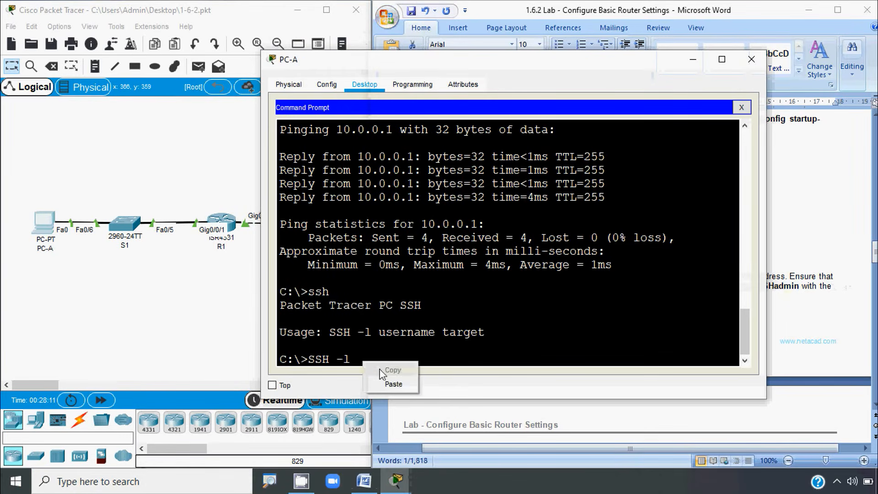
pyautogui.click(386, 383)
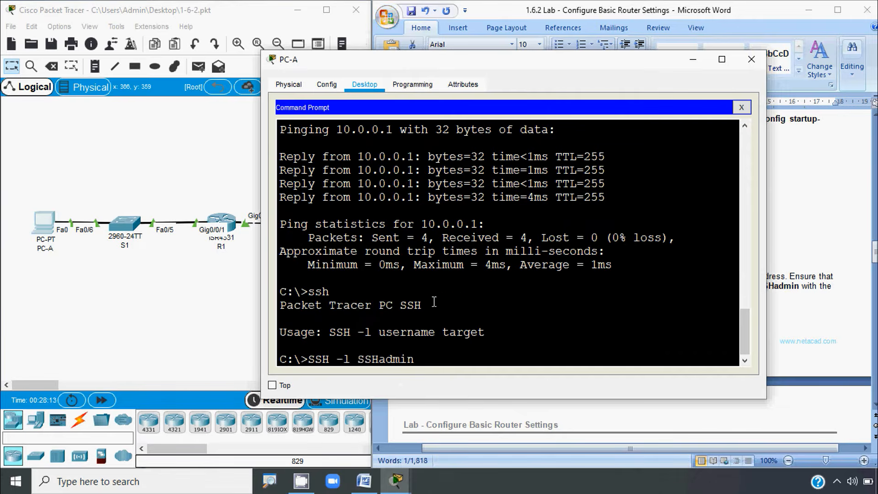
# Step: Add 10.0.0.1 as the SSH target and start the connection
pyautogui.moveTo(358, 156); pyautogui.dragTo(409, 157)
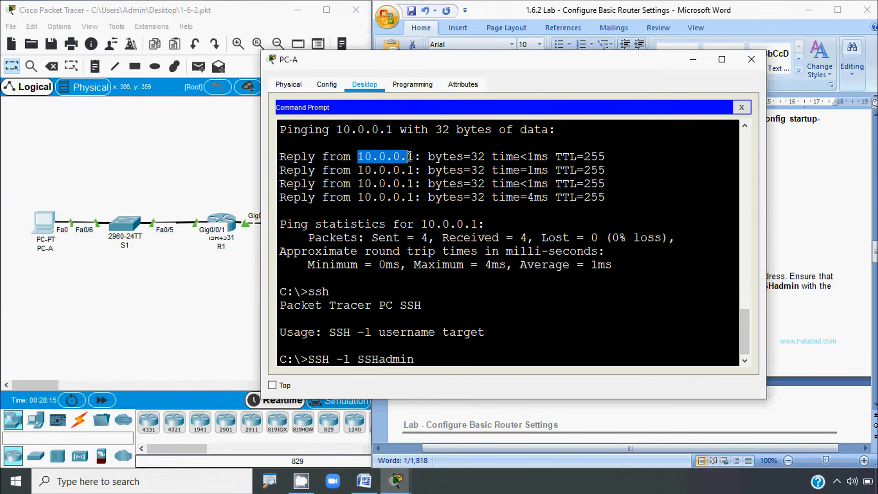
pyautogui.rightClick(413, 157)
pyautogui.click(435, 164)
pyautogui.click(433, 360)
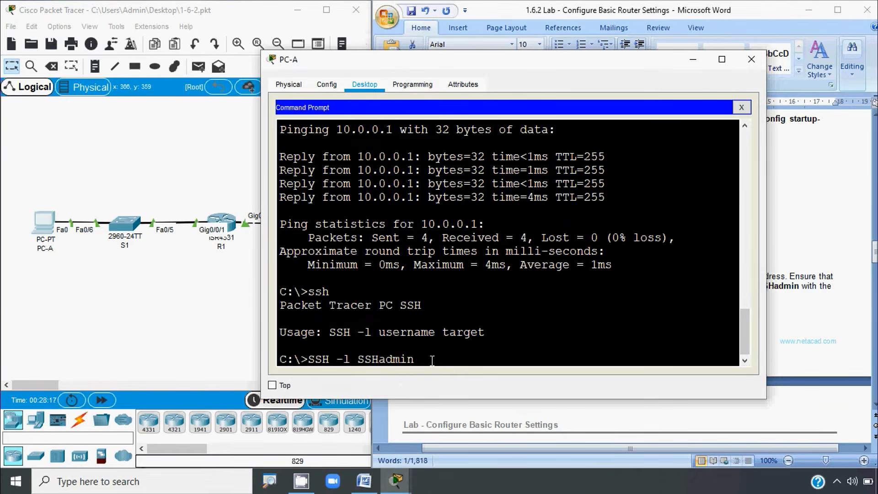
pyautogui.rightClick(429, 361)
pyautogui.click(446, 384)
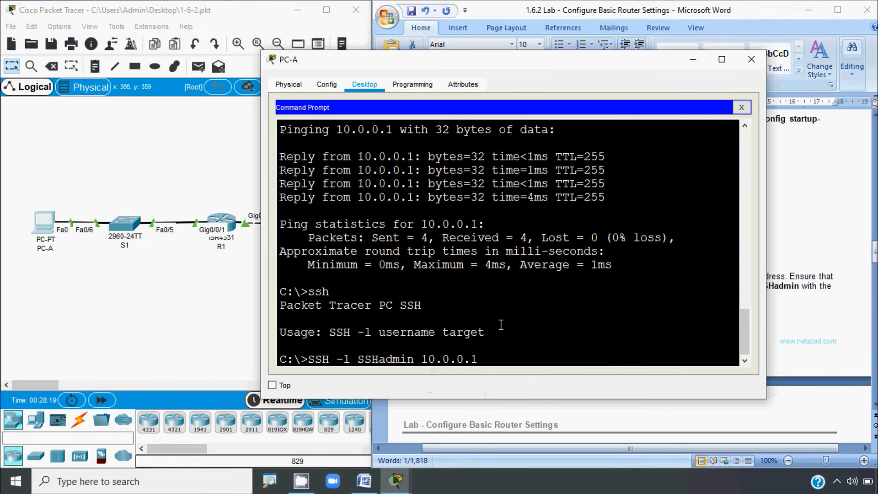
pyautogui.press('Return')
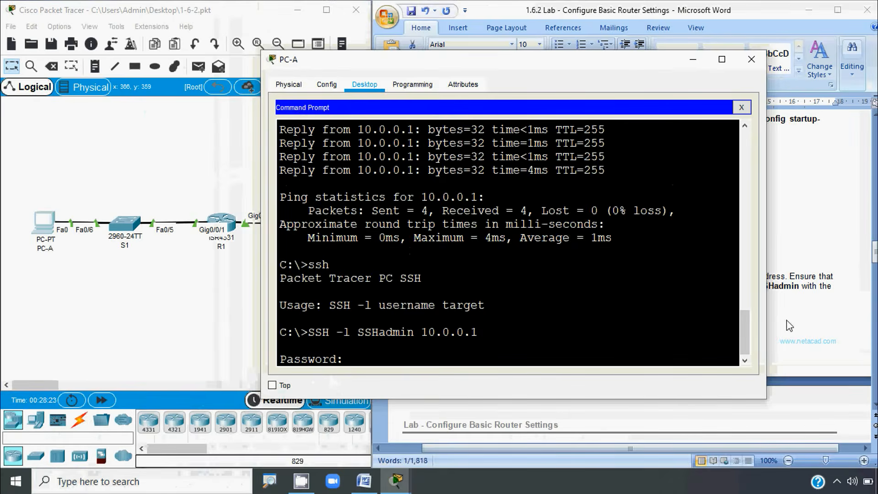
# Step: Log in with the lab's password, reaching R1's R1> prompt
pyautogui.click(798, 320)
pyautogui.moveTo(476, 298); pyautogui.dragTo(527, 298)
pyautogui.click(339, 331)
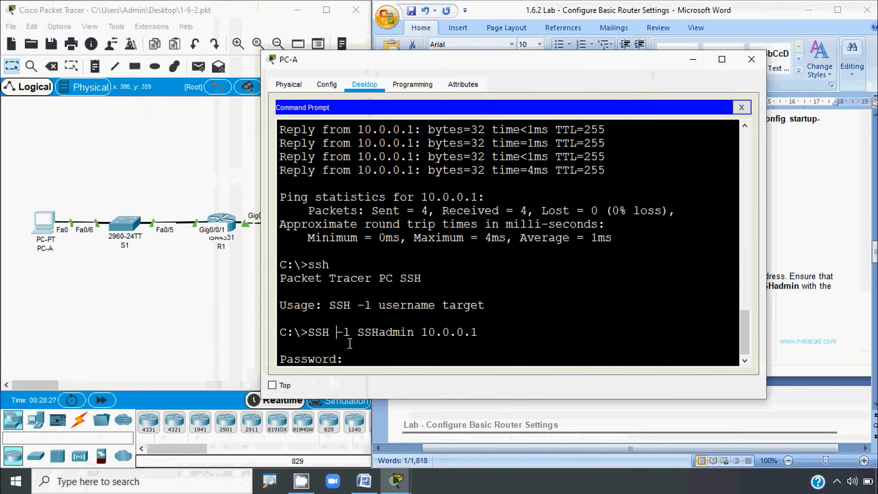
pyautogui.rightClick(356, 360)
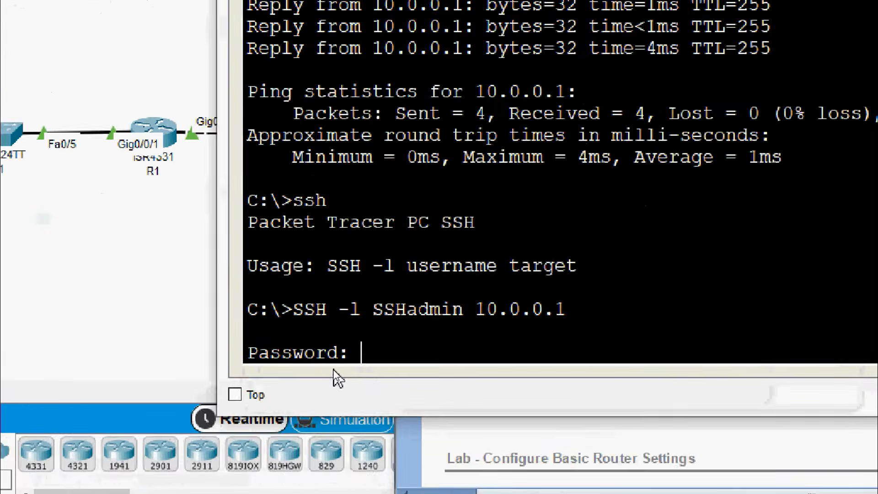
pyautogui.press('Return')
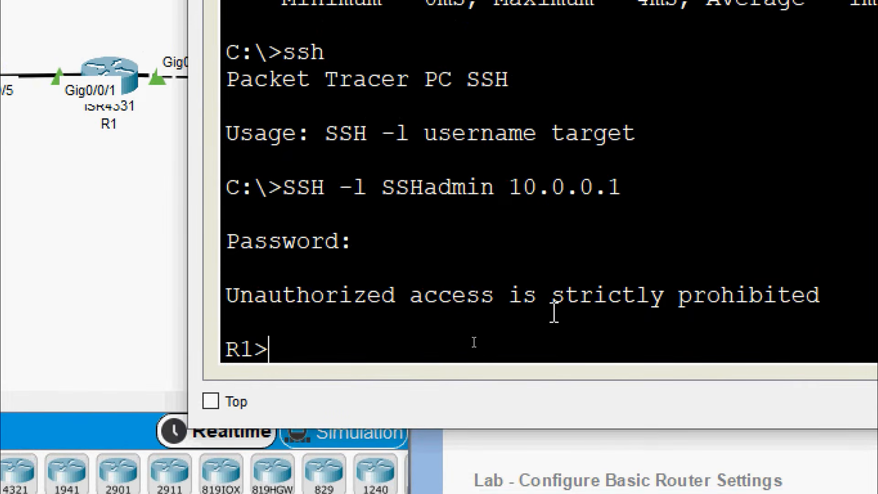
pyautogui.doubleClick(248, 350)
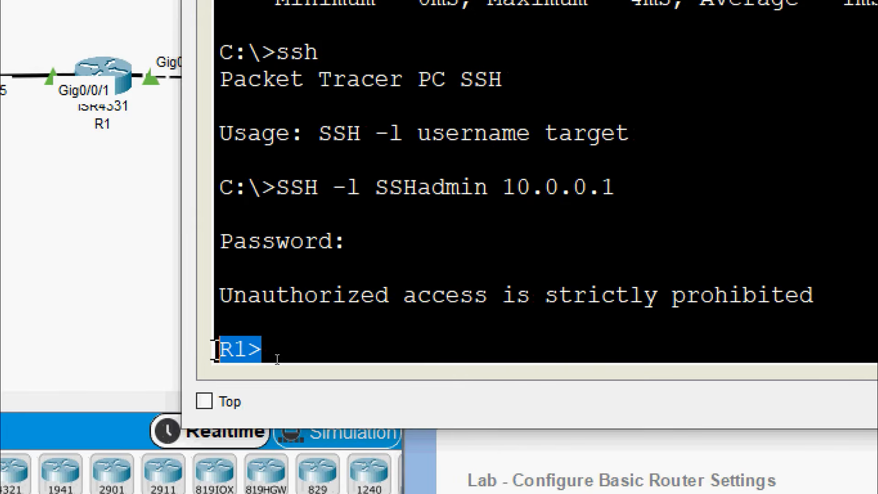
pyautogui.click(284, 359)
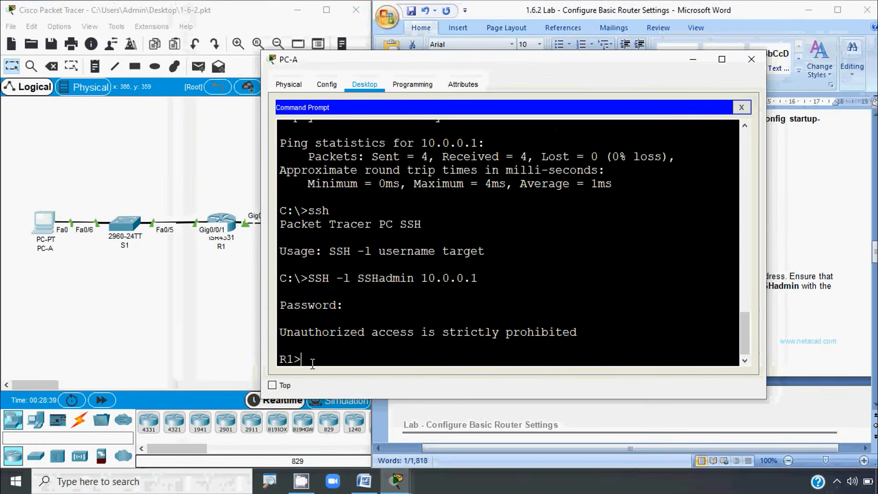
# Step: Scroll the lab document to the SSH-to-loopback-IPv6 step and review its password
pyautogui.click(571, 457)
pyautogui.scroll(-6, 503, 336)
pyautogui.scroll(-1, 502, 340)
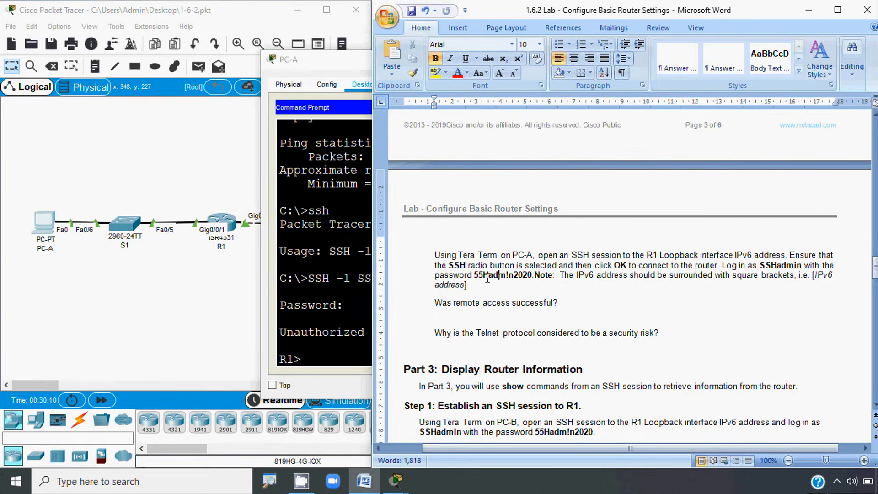
pyautogui.moveTo(480, 276); pyautogui.dragTo(532, 276)
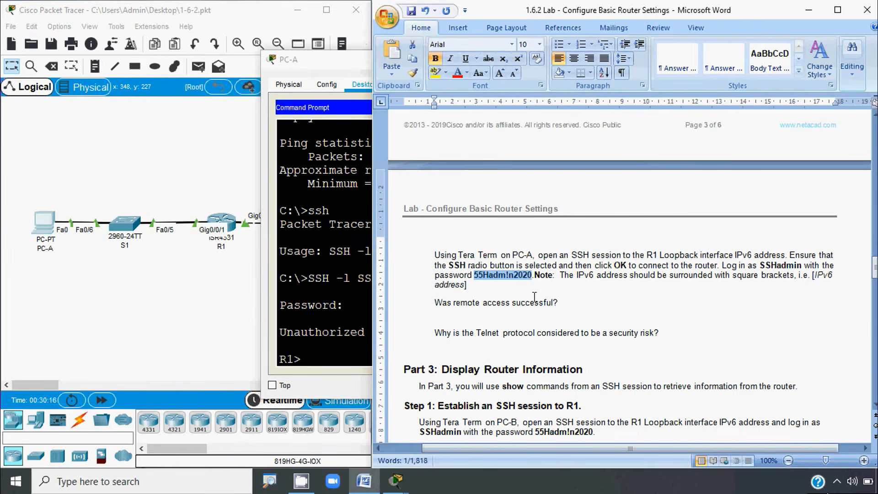
pyautogui.click(495, 286)
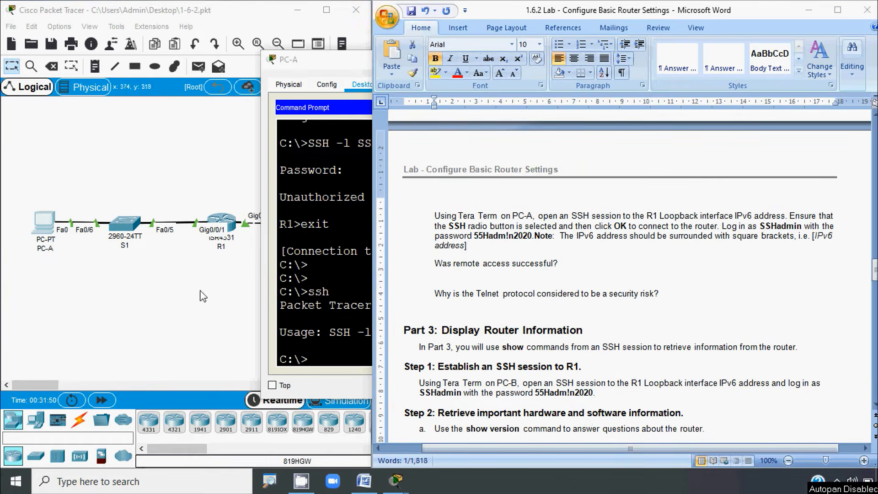
# Step: Begin an ssh -l command on PC-A with the username copied from the lab document
pyautogui.click(48, 229)
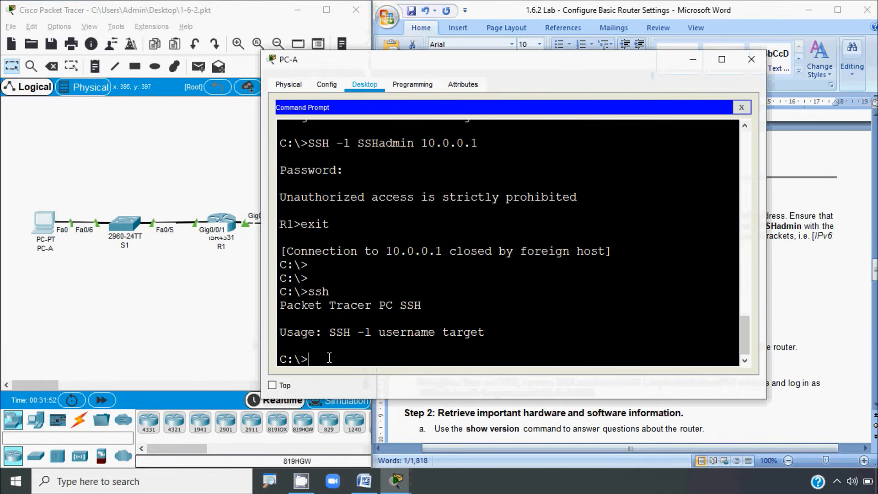
pyautogui.write('ssh -l')
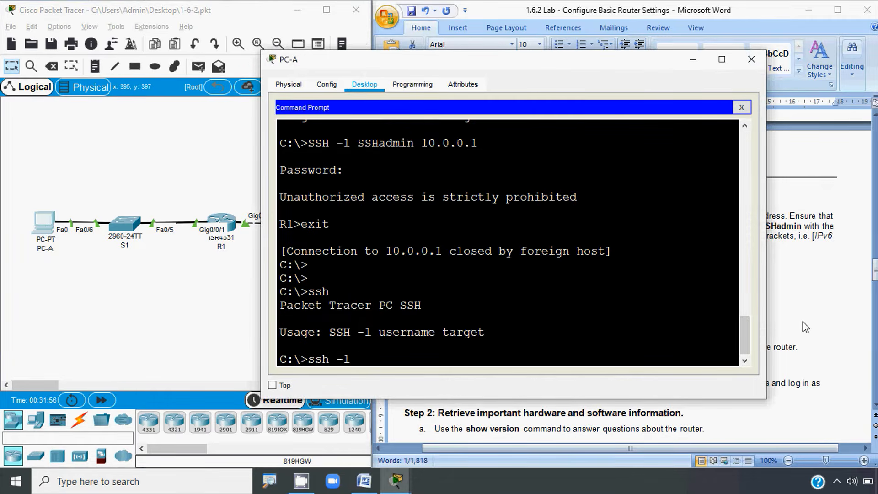
pyautogui.click(801, 329)
pyautogui.doubleClick(772, 227)
pyautogui.rightClick(773, 231)
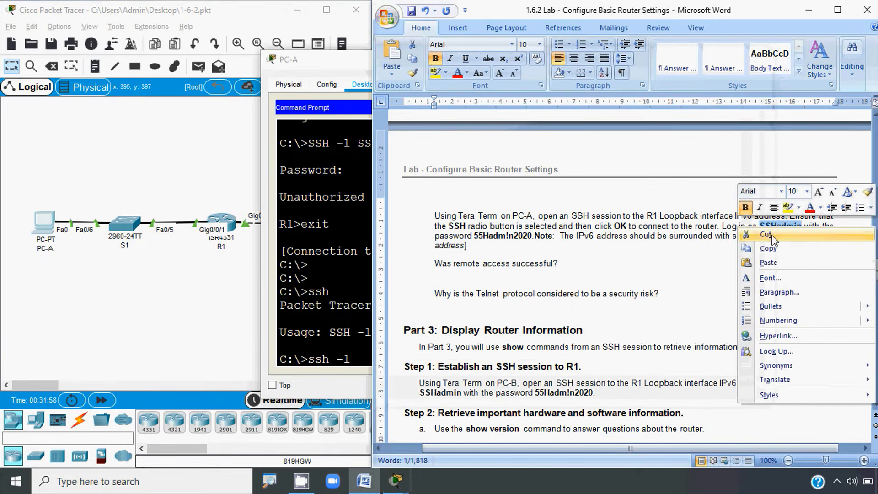
pyautogui.click(777, 236)
pyautogui.hotkey('alt', 'Tab')
pyautogui.rightClick(378, 351)
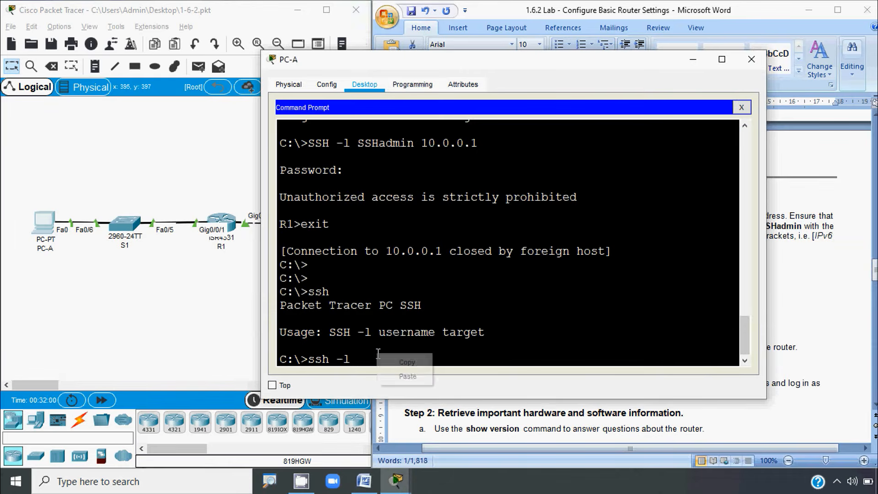
pyautogui.click(414, 372)
# Step: Append the loopback address 2001:db8:acad:2::1 and run the SSH command
pyautogui.click(781, 320)
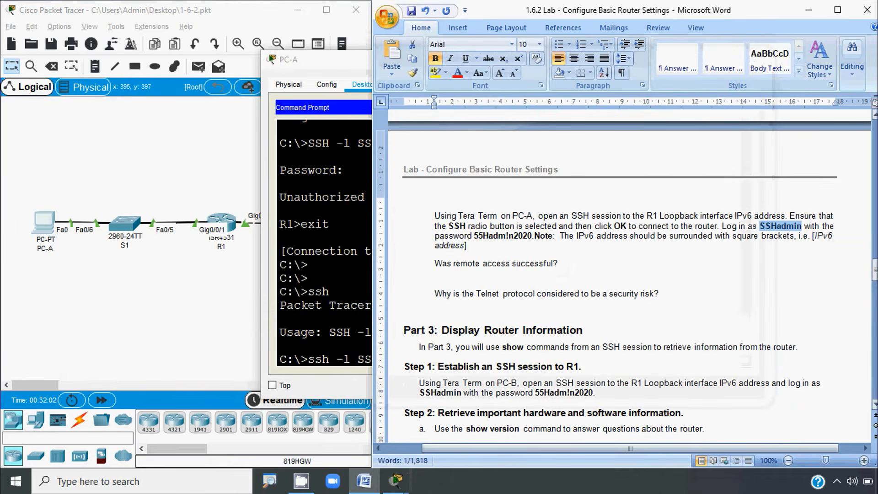
pyautogui.moveTo(874, 273); pyautogui.dragTo(871, 155)
pyautogui.scroll(1, 667, 212)
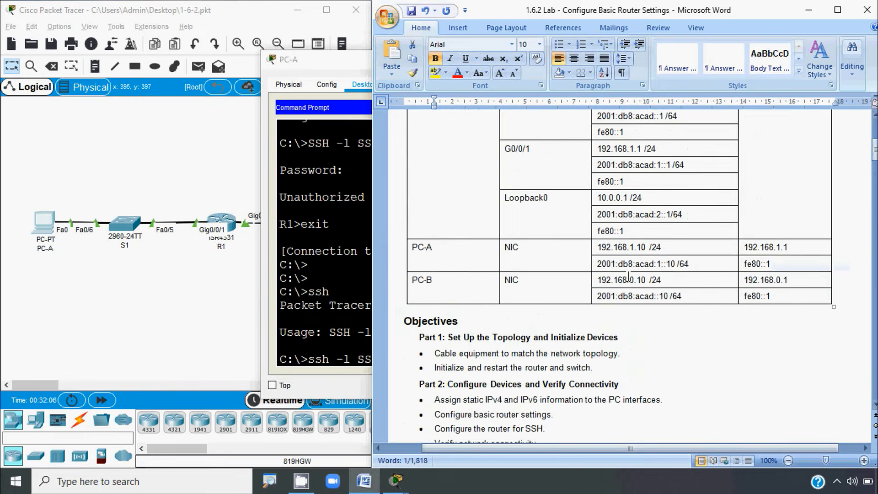
pyautogui.click(601, 214)
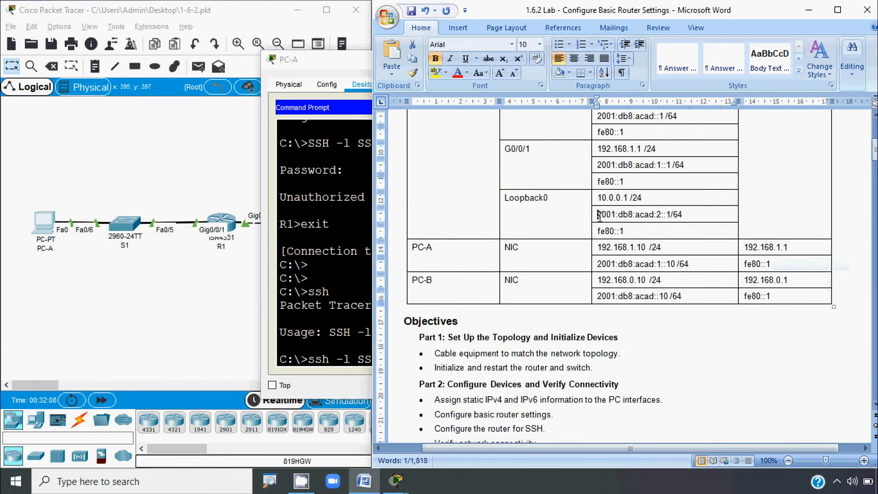
pyautogui.keyDown('shift'); pyautogui.click(668, 214); pyautogui.keyUp('shift')
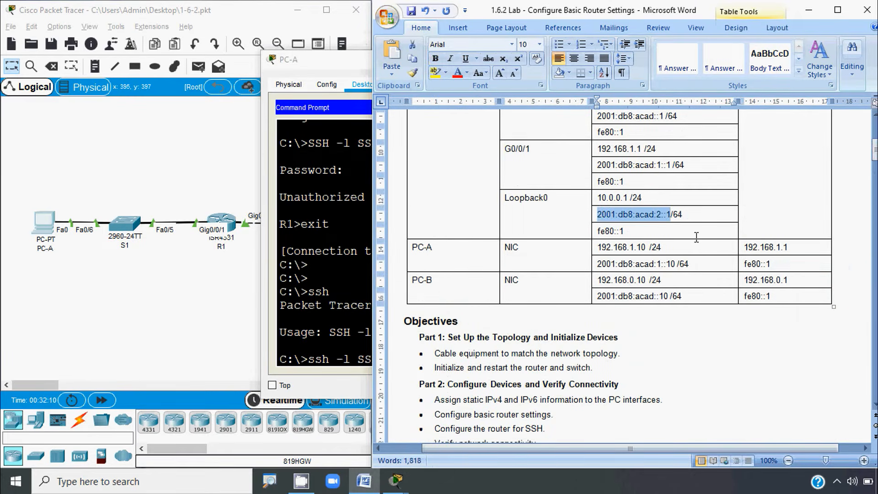
pyautogui.click(334, 311)
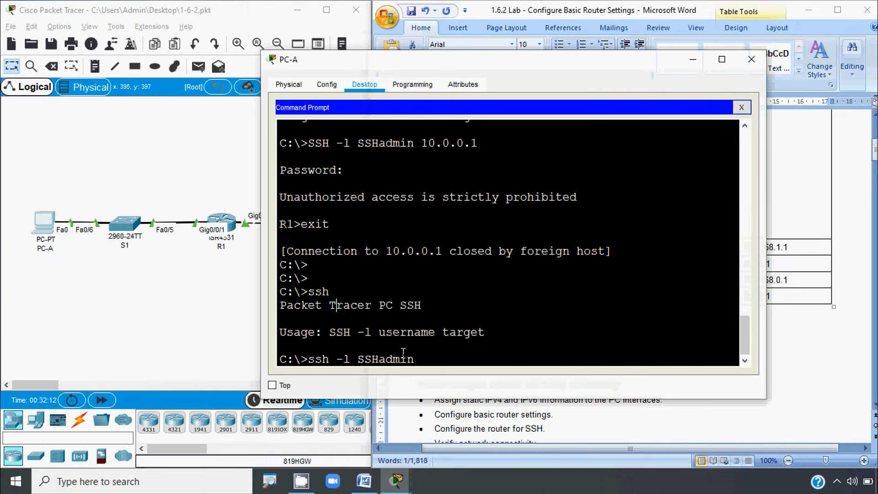
pyautogui.rightClick(430, 360)
pyautogui.click(458, 383)
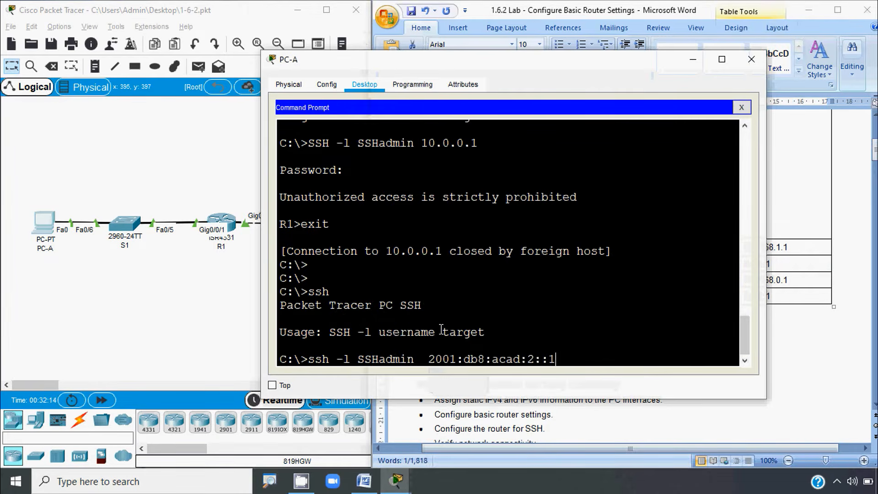
pyautogui.press('Return')
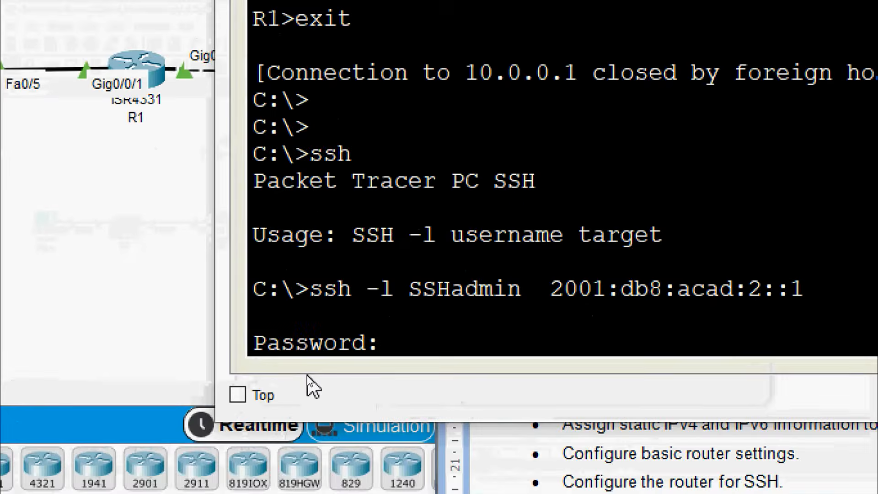
# Step: Select the login password in the lab document and return to PC-A's prompt
pyautogui.click(816, 312)
pyautogui.moveTo(876, 149); pyautogui.dragTo(875, 270)
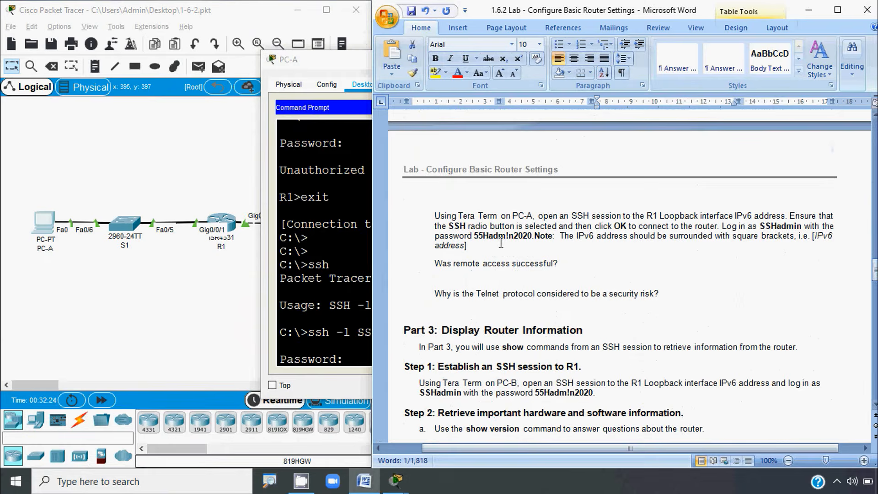
pyautogui.click(475, 239)
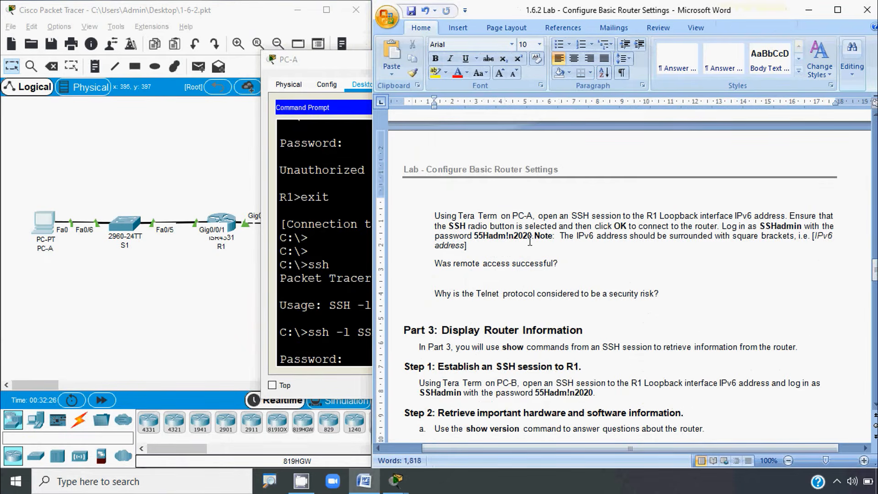
pyautogui.moveTo(474, 236); pyautogui.dragTo(536, 241)
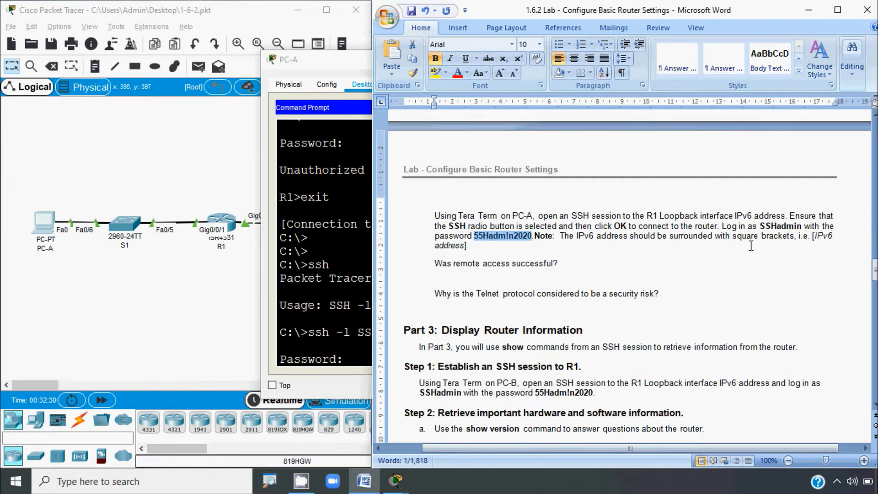
pyautogui.click(334, 341)
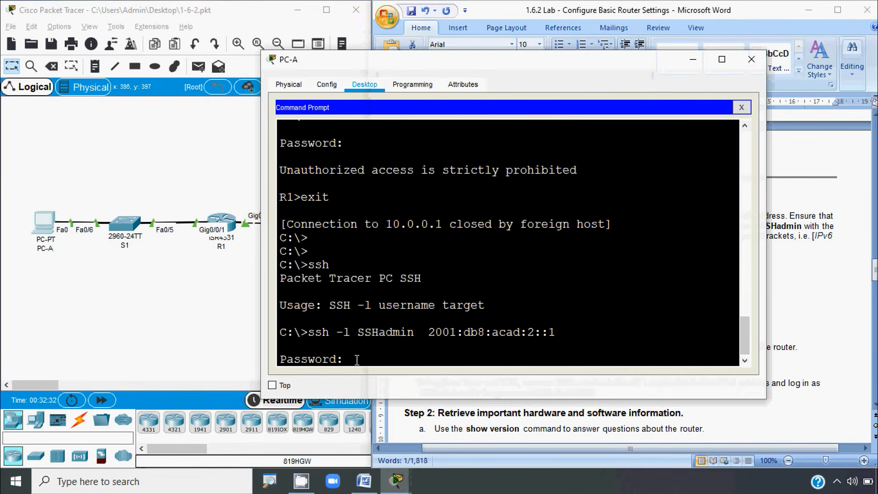
# Step: Submit the password to reach R1>, then open PC-A's device window
pyautogui.press('Return')
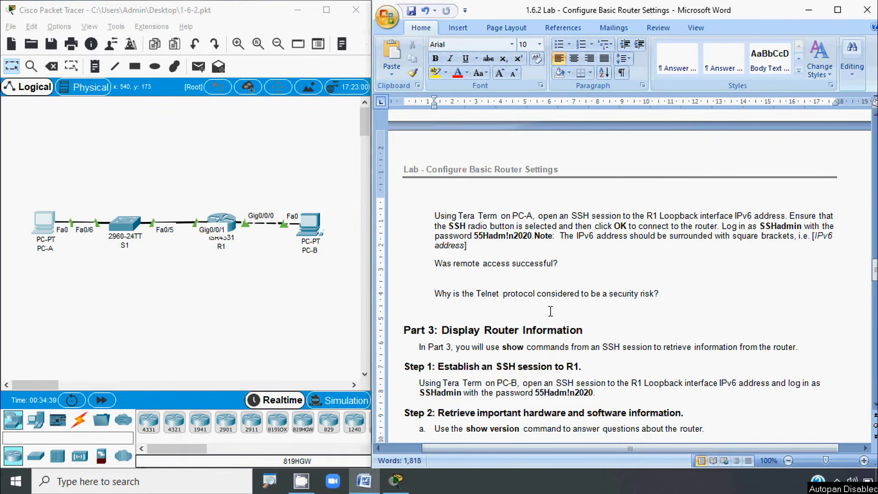
pyautogui.press('alt')
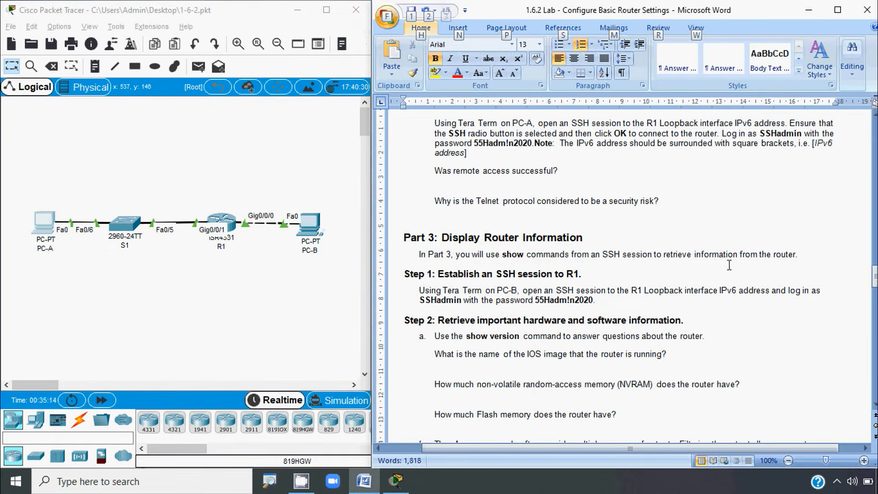
pyautogui.scroll(-1, 456, 299)
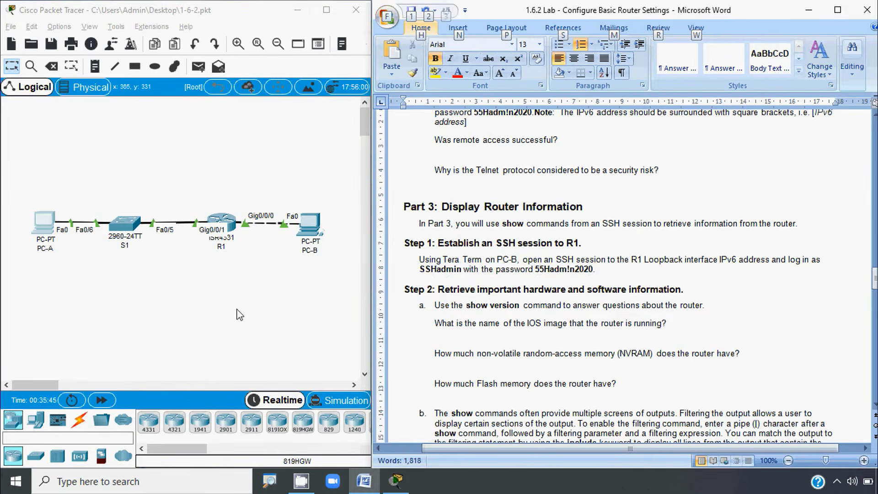
pyautogui.click(39, 220)
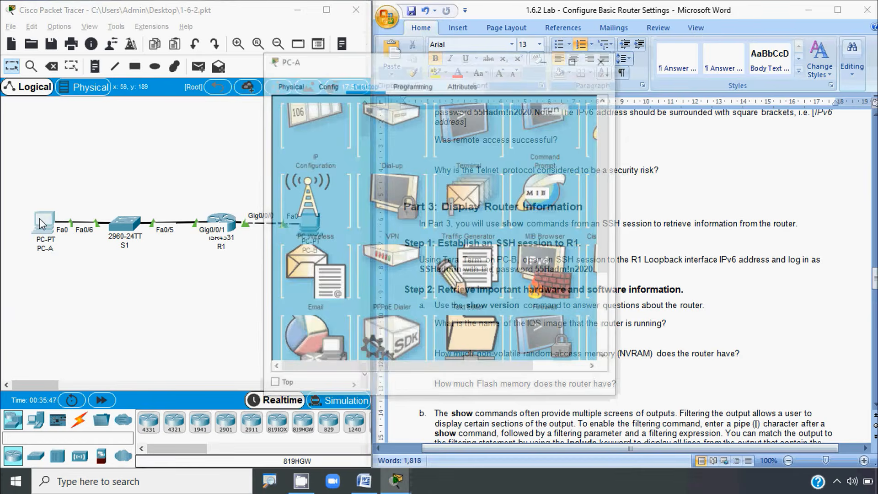
# Step: Copy PC-A's earlier ssh -l command to 2001:db8:acad:2::1 from its command prompt
pyautogui.click(541, 133)
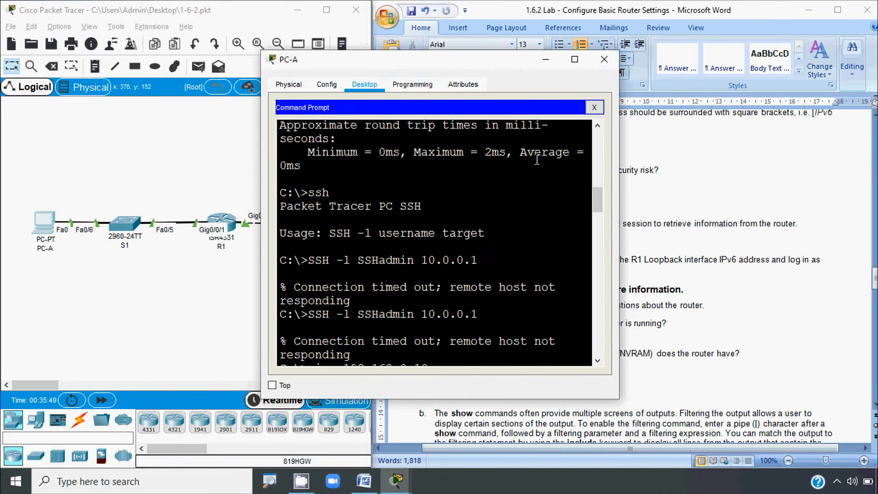
pyautogui.scroll(3, 423, 269)
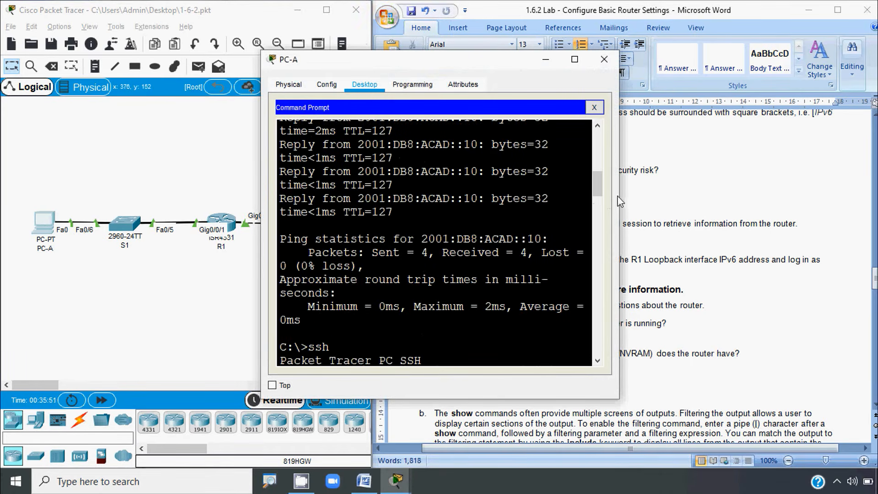
pyautogui.moveTo(621, 196); pyautogui.dragTo(771, 195)
pyautogui.scroll(-10, 480, 294)
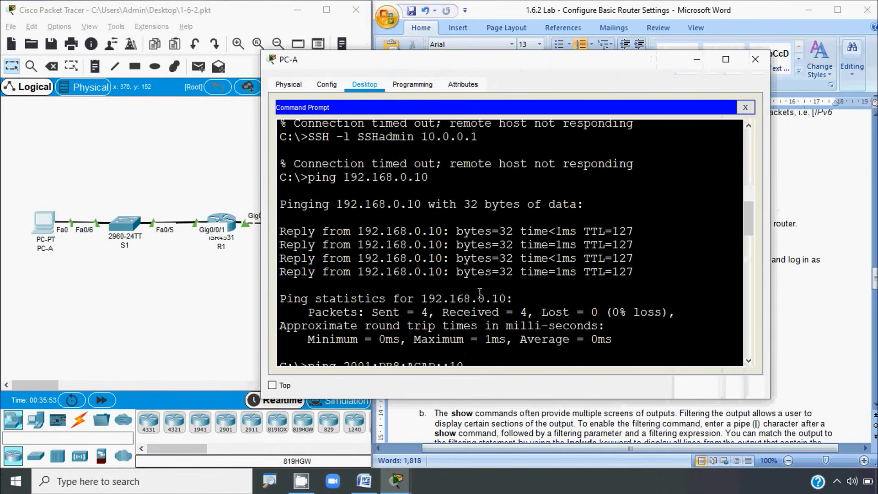
pyautogui.scroll(-10, 480, 294)
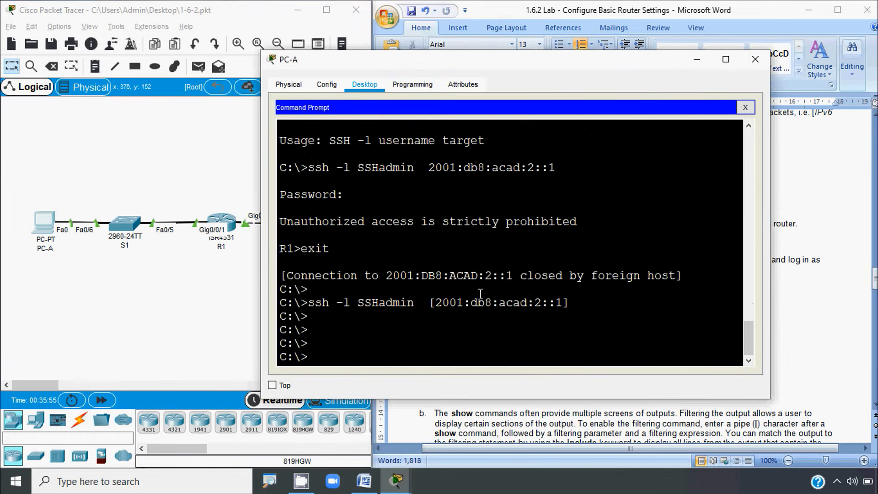
pyautogui.scroll(1, 453, 293)
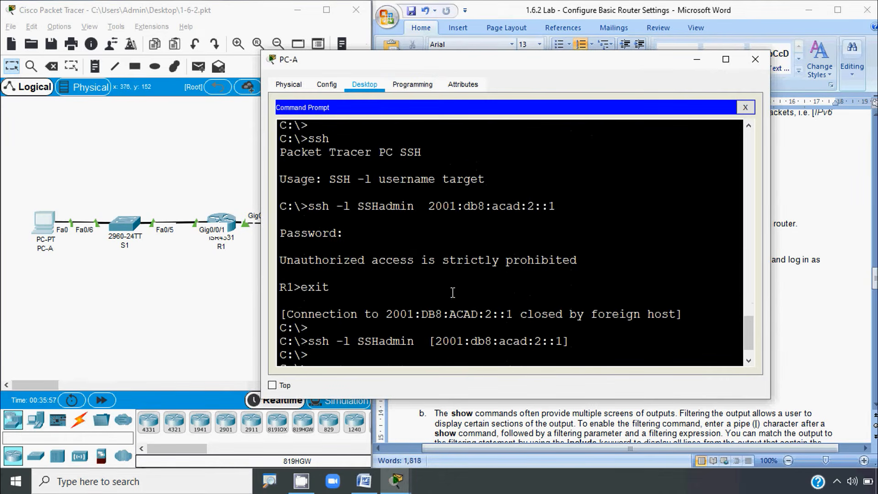
pyautogui.moveTo(556, 207); pyautogui.dragTo(312, 207)
pyautogui.hotkey('ctrl', 'c')
pyautogui.rightClick(313, 207)
pyautogui.click(324, 215)
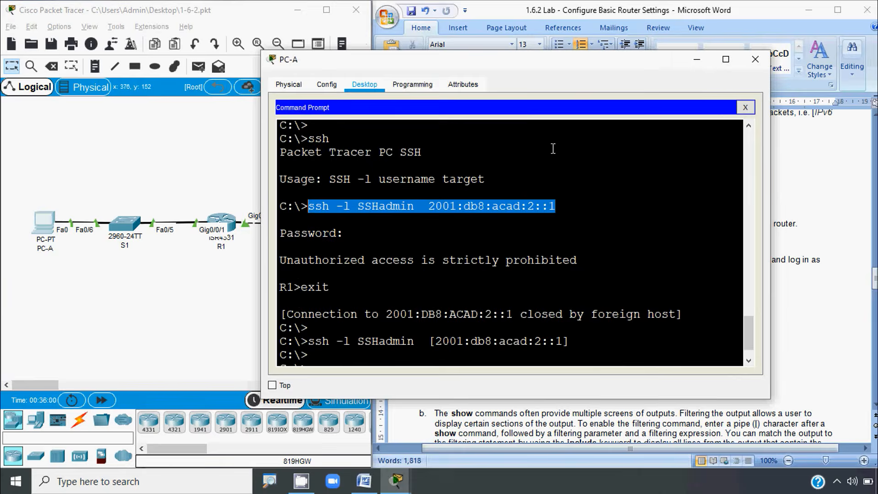
# Step: Run the copied SSH command from PC-B's command prompt
pyautogui.click(755, 59)
pyautogui.click(310, 223)
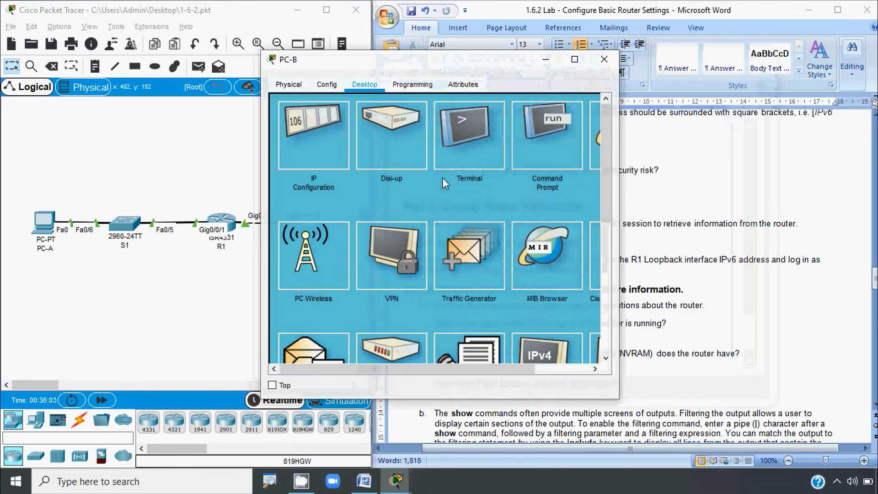
pyautogui.click(569, 128)
pyautogui.rightClick(341, 161)
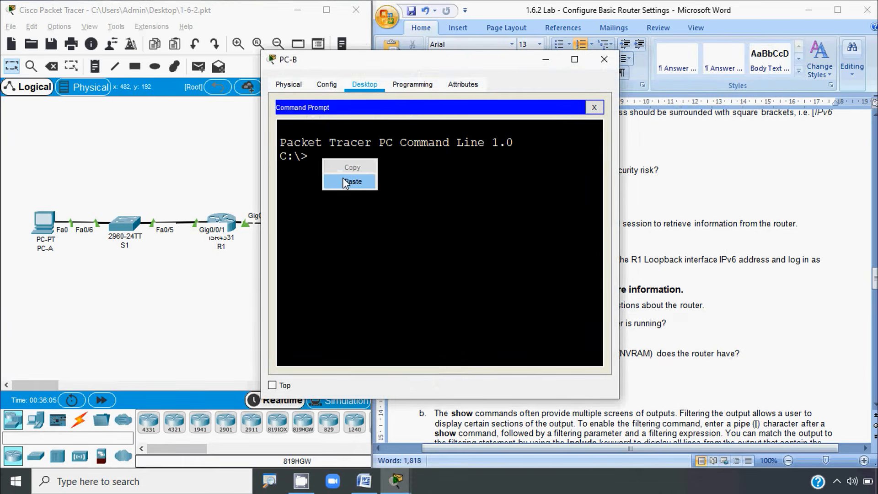
pyautogui.click(344, 179)
pyautogui.press('Return')
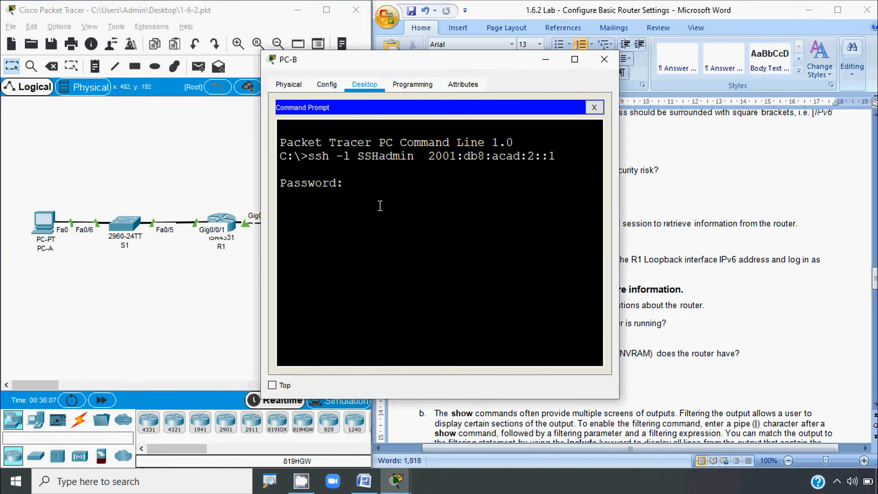
# Step: Enter the lab's password at PC-B's login prompt to reach R1>
pyautogui.click(696, 283)
pyautogui.click(536, 269)
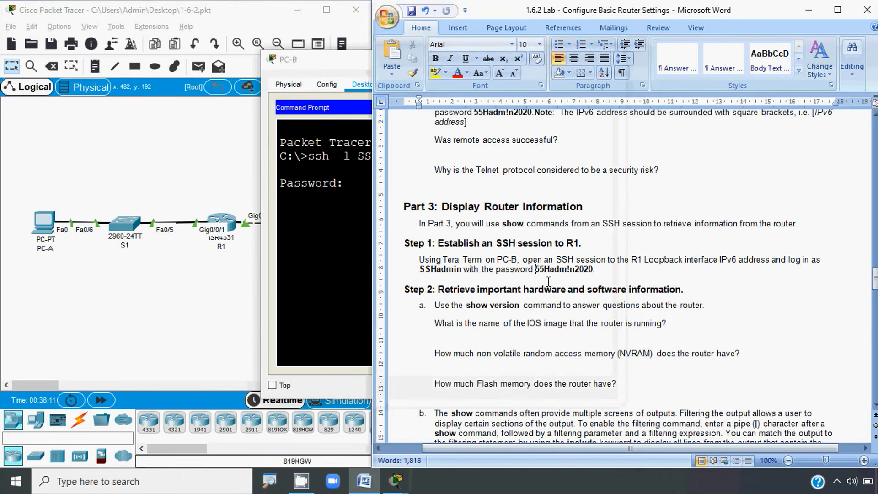
pyautogui.keyDown('shift'); pyautogui.click(594, 272); pyautogui.keyUp('shift')
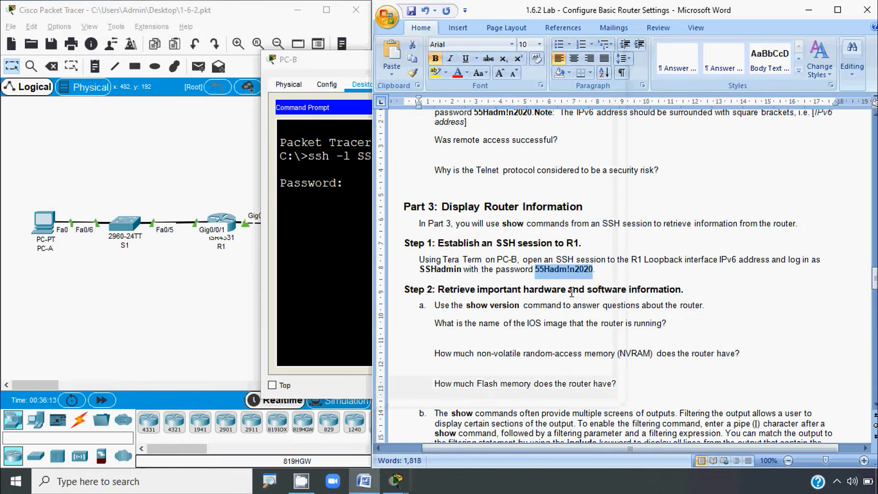
pyautogui.click(352, 187)
pyautogui.rightClick(352, 187)
pyautogui.click(369, 210)
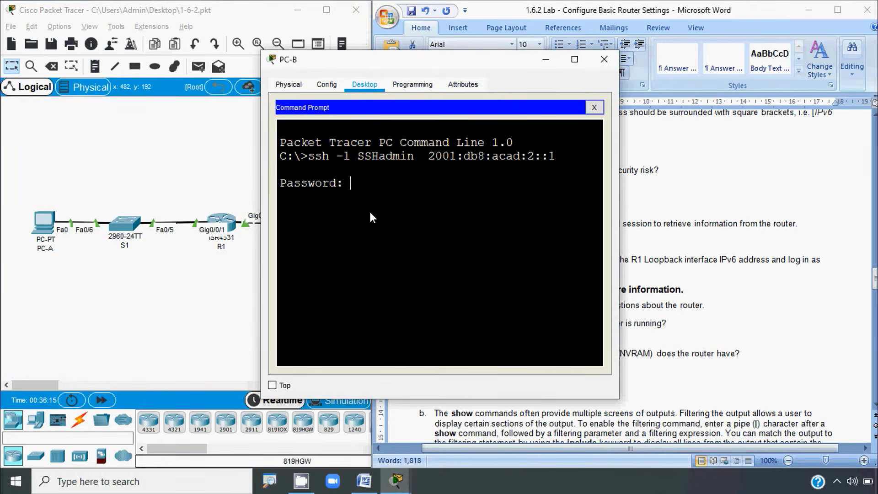
pyautogui.press('Return')
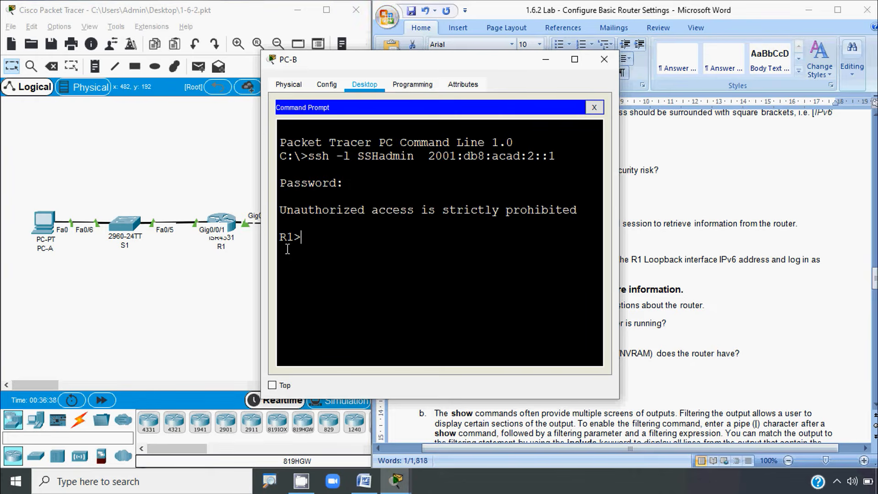
pyautogui.click(674, 284)
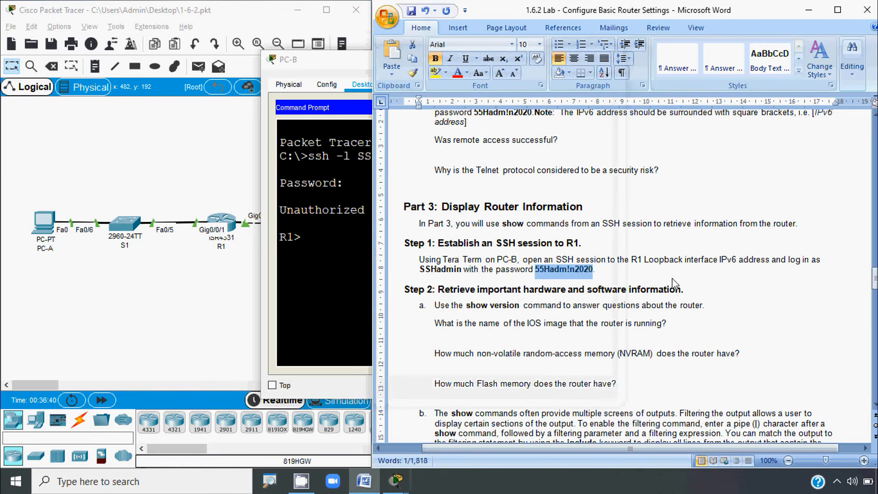
pyautogui.scroll(1, 437, 282)
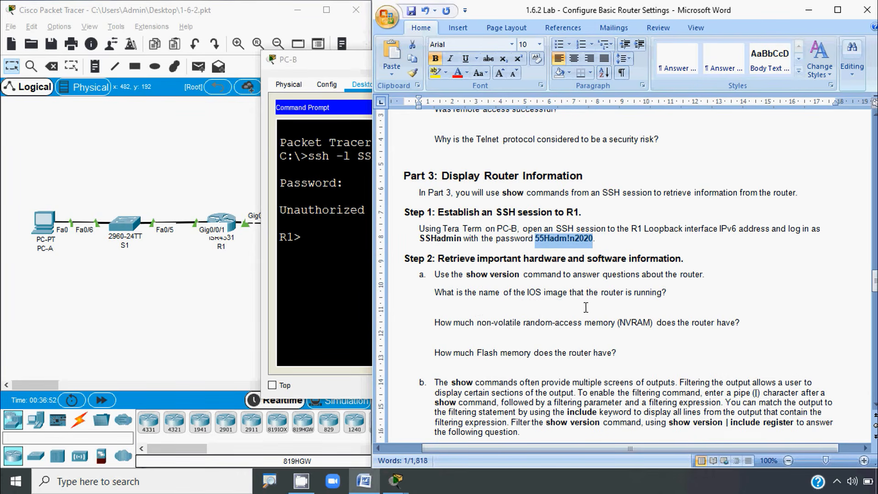
# Step: Run show version on R1 from PC-B's SSH session and page past the first --More--
pyautogui.press('alt')
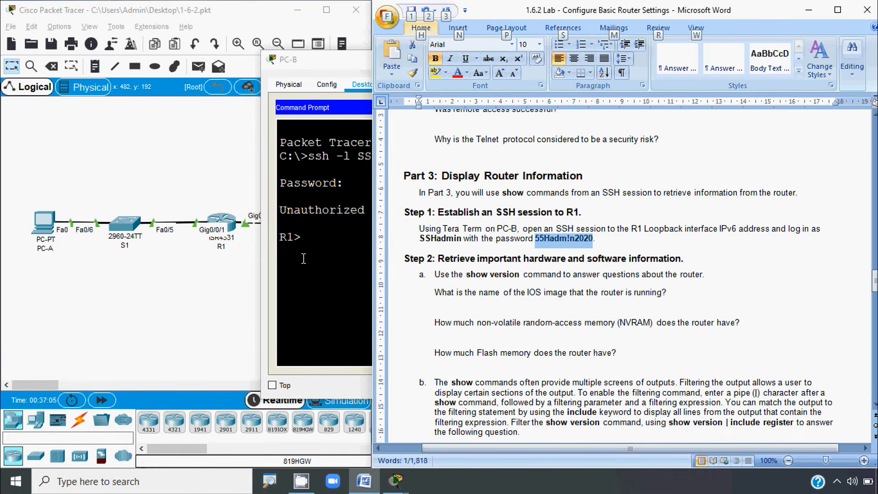
pyautogui.click(303, 258)
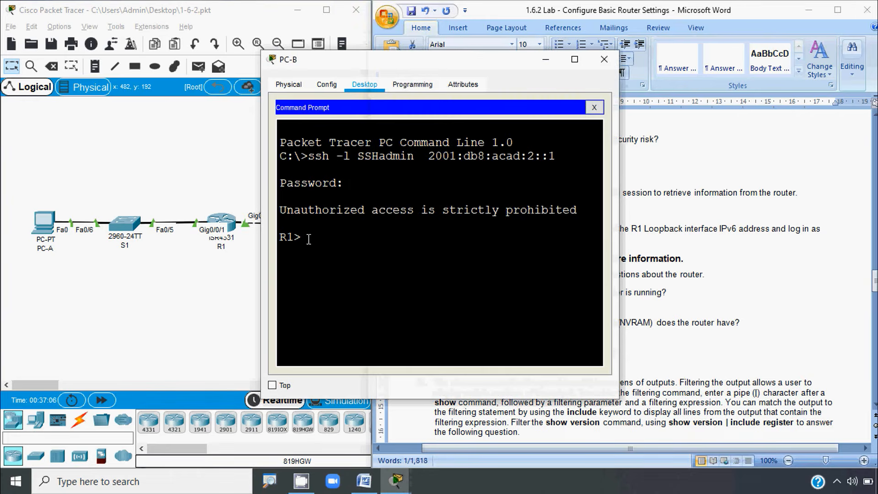
pyautogui.write('sho')
pyautogui.press('Tab')
pyautogui.write('ver')
pyautogui.press('Tab')
pyautogui.press('Return')
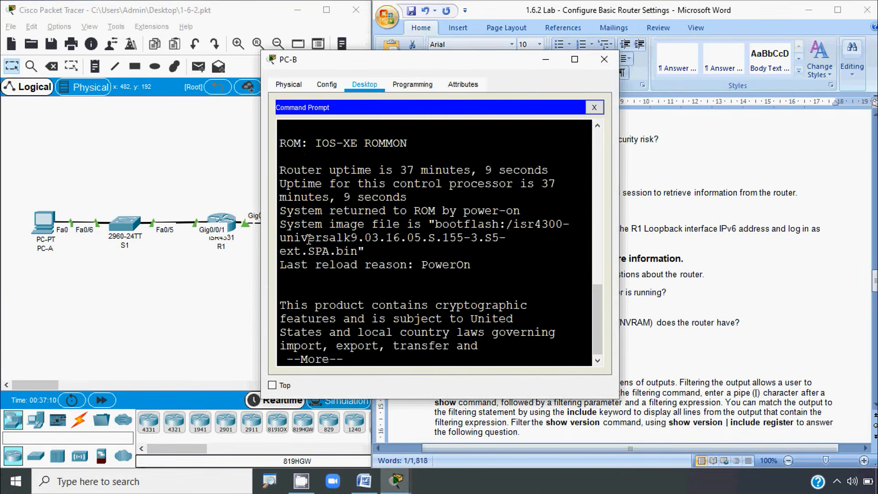
pyautogui.press('space')
pyautogui.press('space')
# Step: Widen the PC-B terminal on both sides and scroll back to the ISR software image name
pyautogui.click(639, 291)
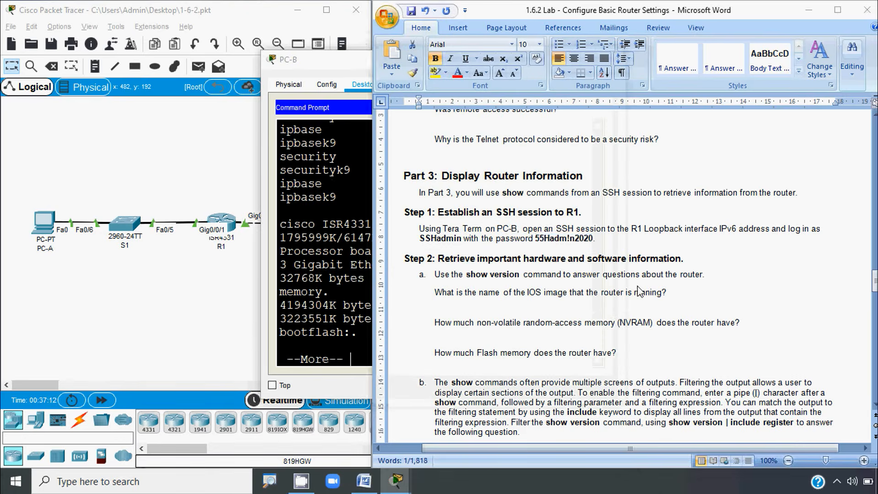
pyautogui.click(335, 284)
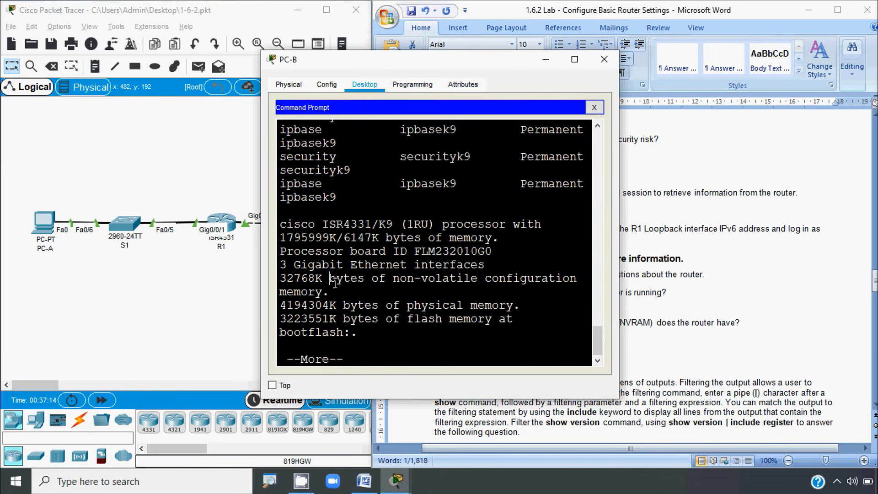
pyautogui.scroll(5, 390, 297)
pyautogui.scroll(1, 390, 297)
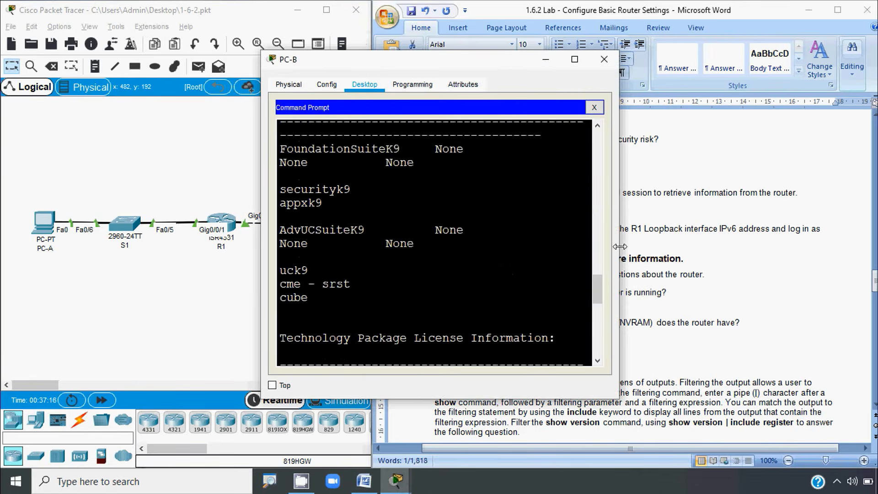
pyautogui.moveTo(621, 246); pyautogui.dragTo(771, 246)
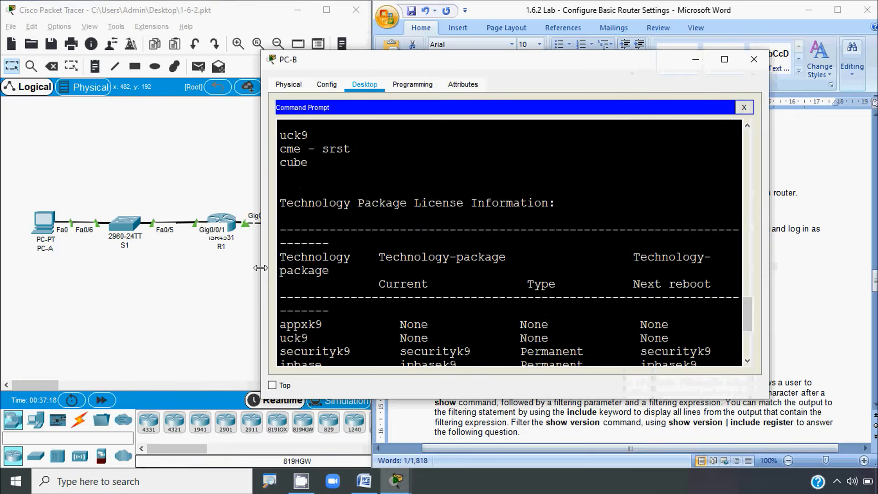
pyautogui.moveTo(263, 274); pyautogui.dragTo(111, 273)
pyautogui.scroll(5, 270, 275)
pyautogui.scroll(10, 271, 275)
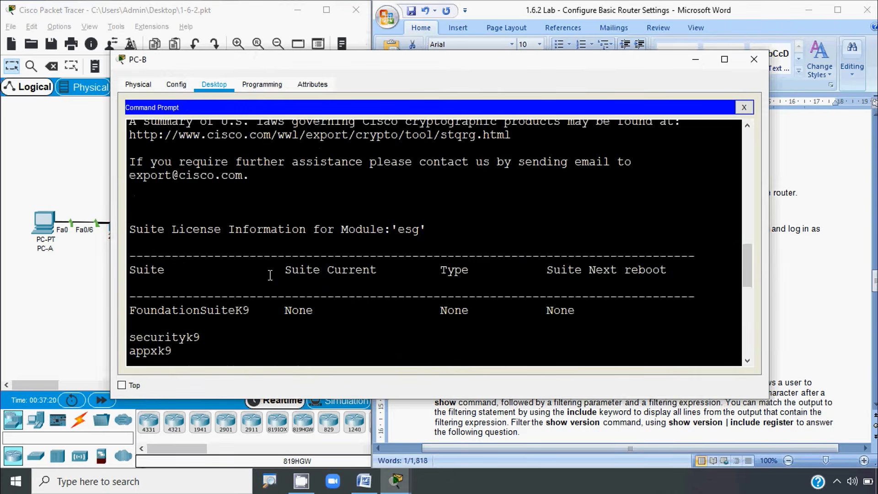
pyautogui.scroll(4, 270, 275)
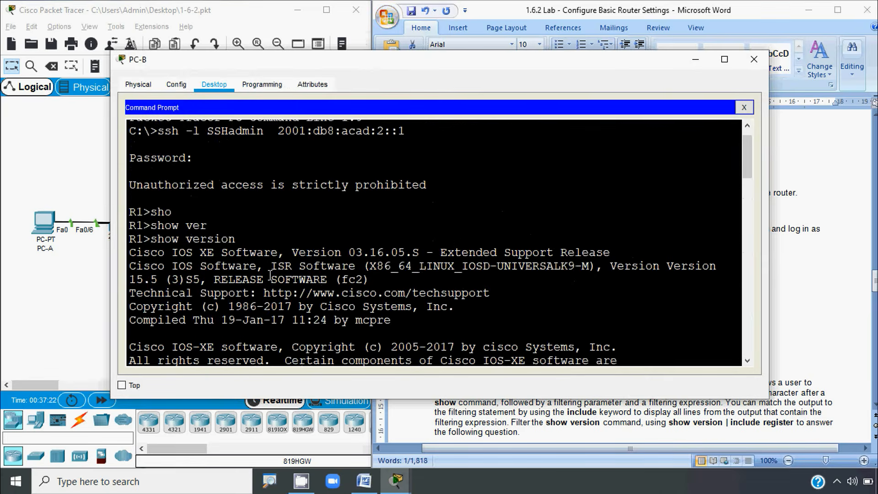
pyautogui.scroll(1, 280, 275)
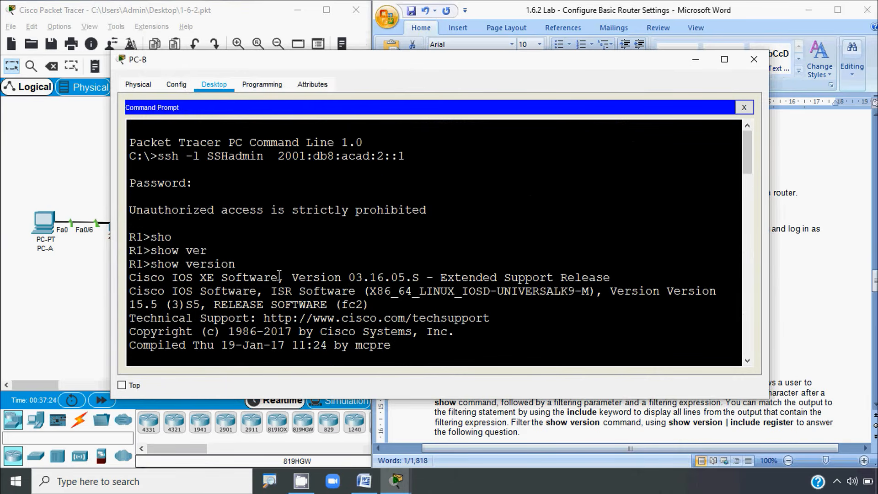
pyautogui.scroll(-1, 292, 274)
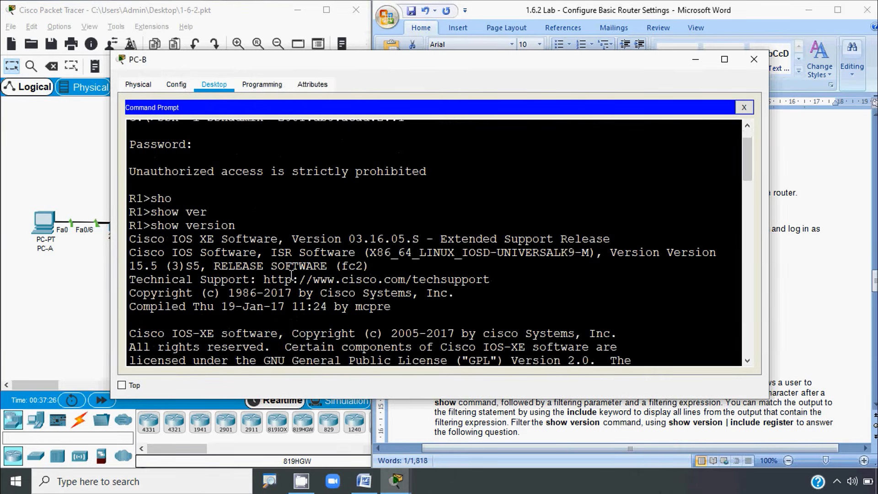
pyautogui.scroll(-1, 292, 276)
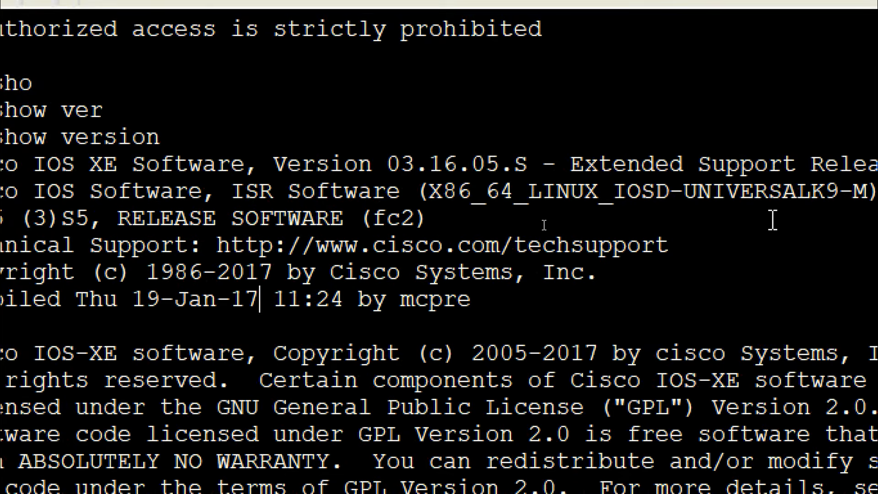
pyautogui.moveTo(430, 193); pyautogui.dragTo(840, 194)
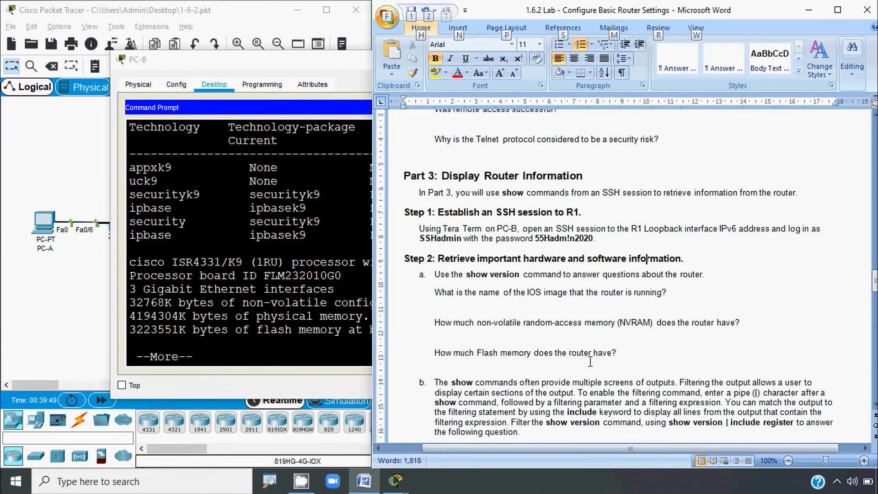
# Step: Page to the end of show version and highlight the 3 Gigabit interfaces, 32768K NVRAM and flash size
pyautogui.click(346, 337)
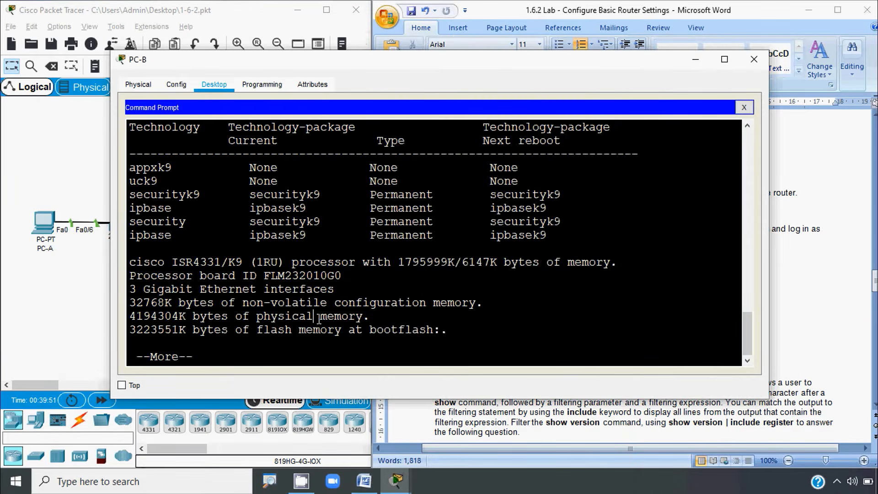
pyautogui.press('space')
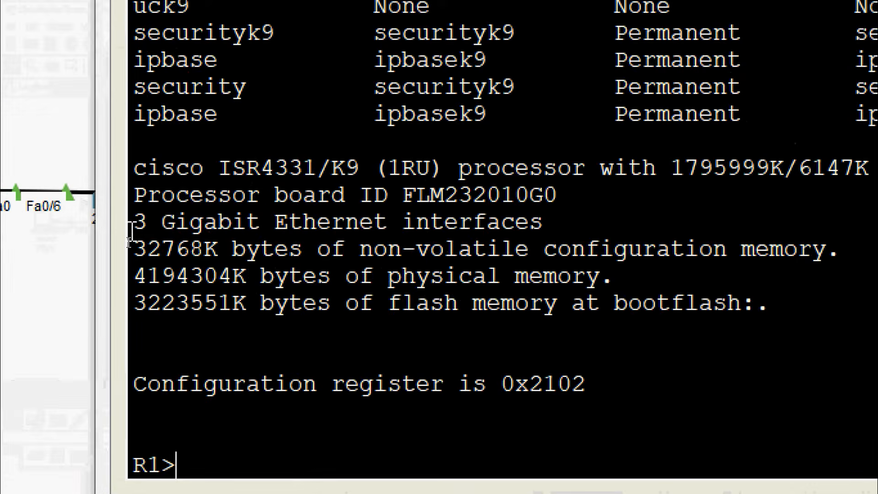
pyautogui.moveTo(133, 222); pyautogui.dragTo(267, 222)
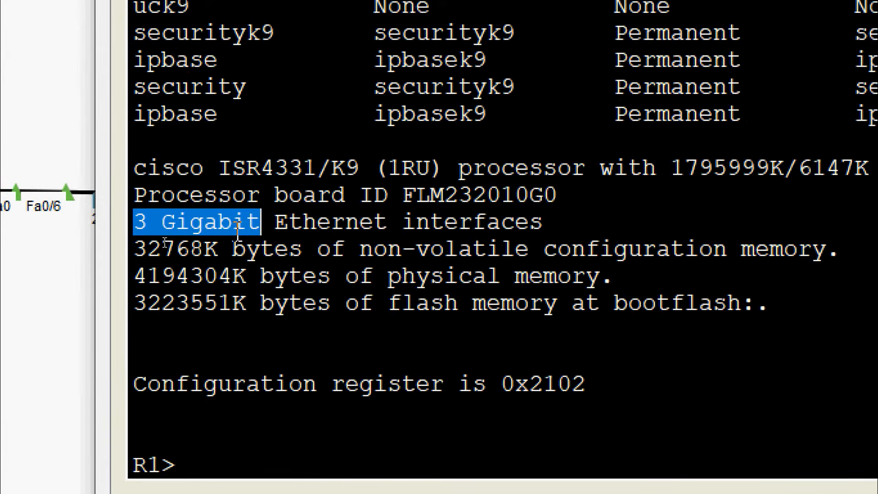
pyautogui.moveTo(134, 247); pyautogui.dragTo(820, 241)
pyautogui.click(317, 277)
pyautogui.moveTo(166, 248); pyautogui.dragTo(83, 248)
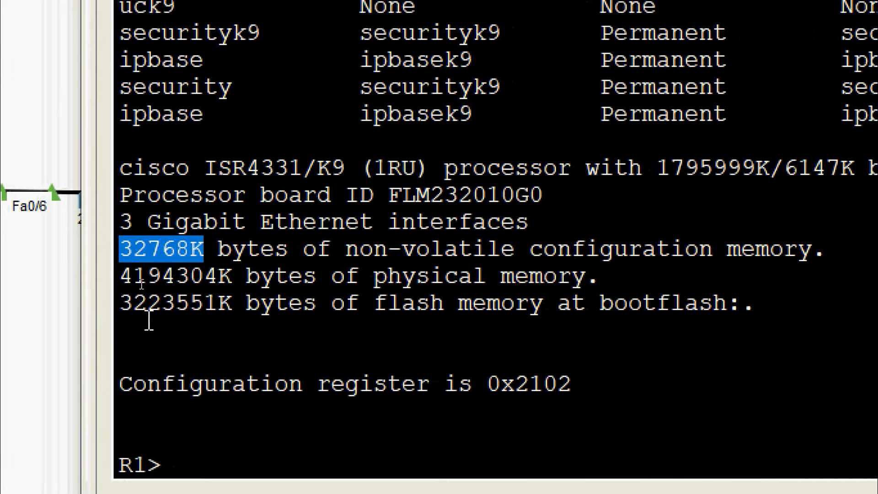
pyautogui.moveTo(121, 303); pyautogui.dragTo(234, 304)
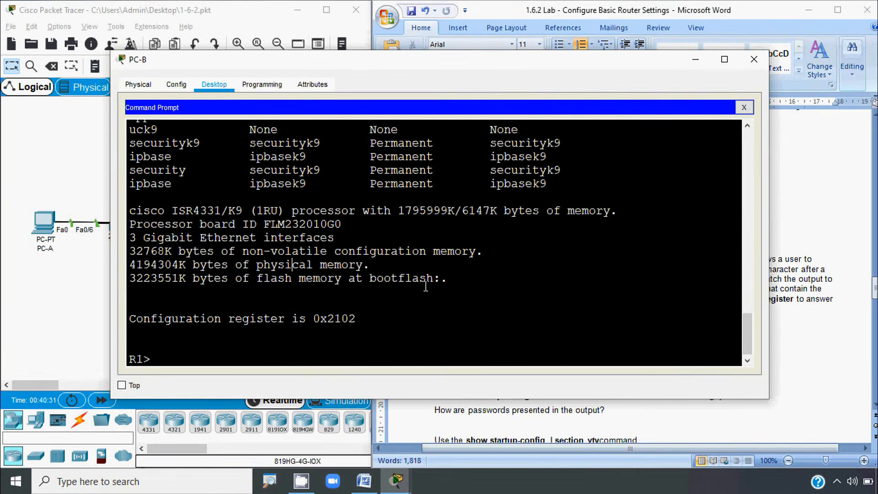
pyautogui.click(805, 316)
pyautogui.scroll(-1, 546, 269)
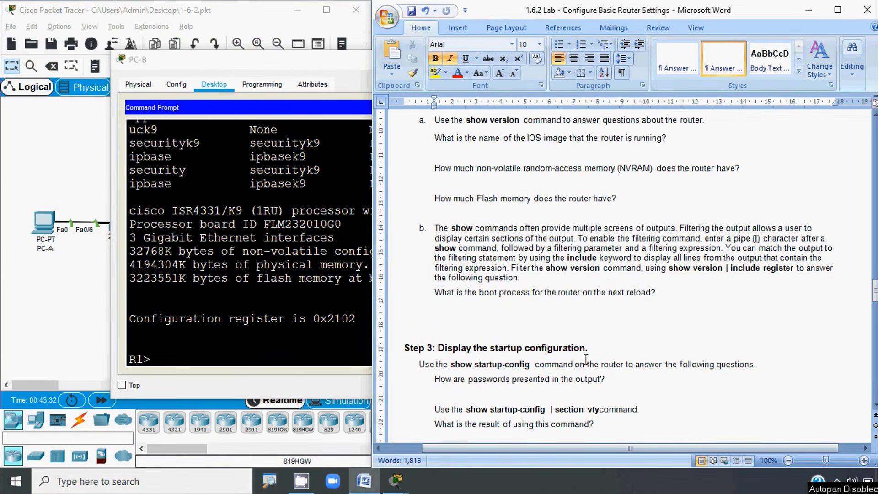
# Step: Narrow the PC-B terminal window back to its earlier width
pyautogui.click(667, 277)
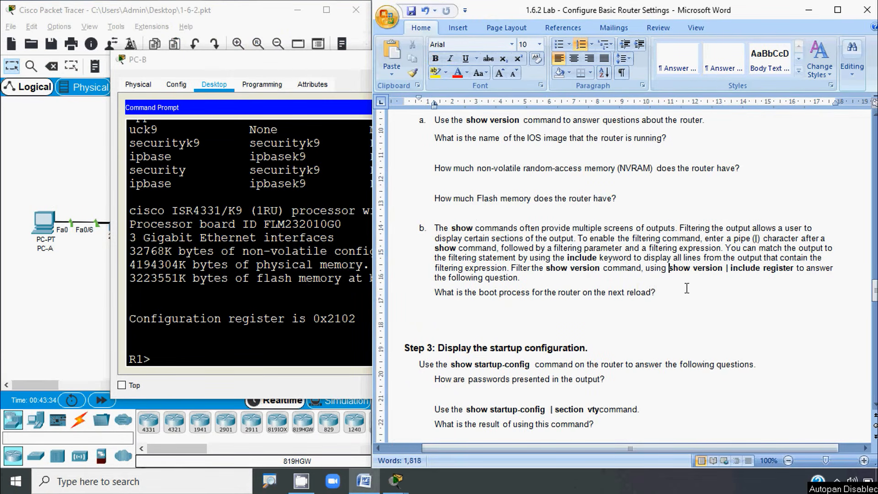
pyautogui.click(181, 358)
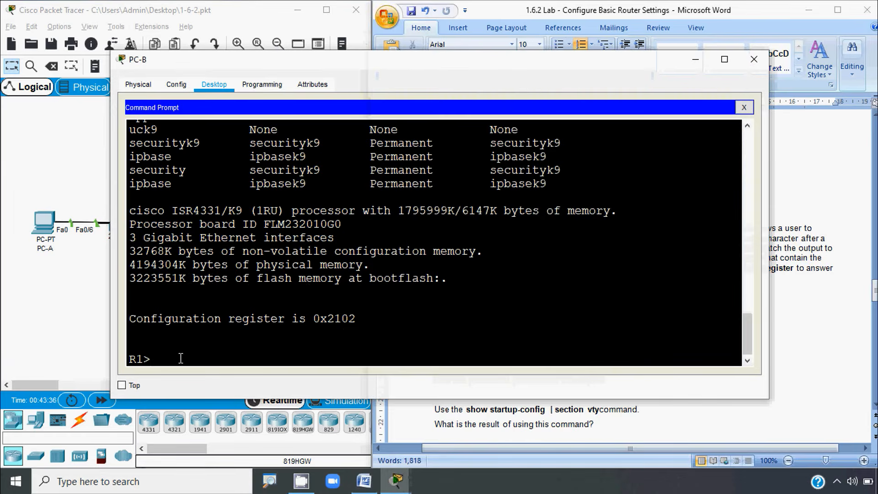
pyautogui.moveTo(769, 222); pyautogui.dragTo(621, 222)
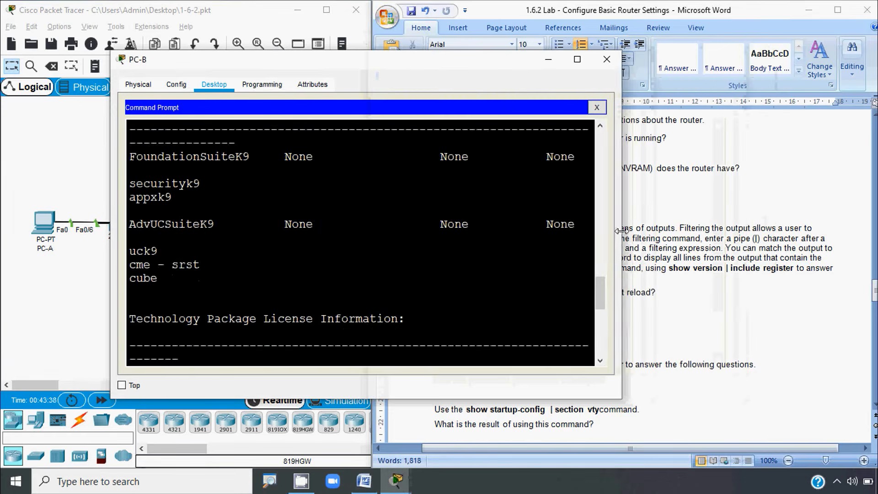
pyautogui.scroll(-9, 166, 353)
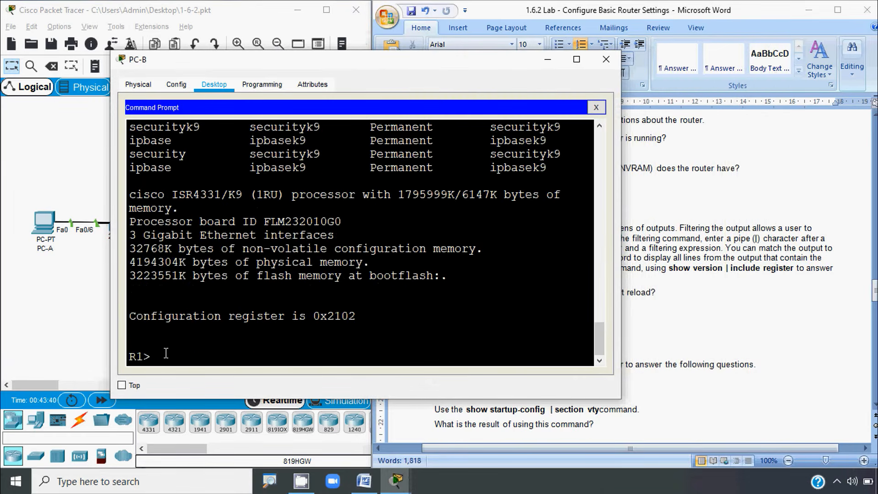
# Step: Run 'show version | include register' and highlight the returned 0x2102 value
pyautogui.write('sho')
pyautogui.press('Tab')
pyautogui.write('v')
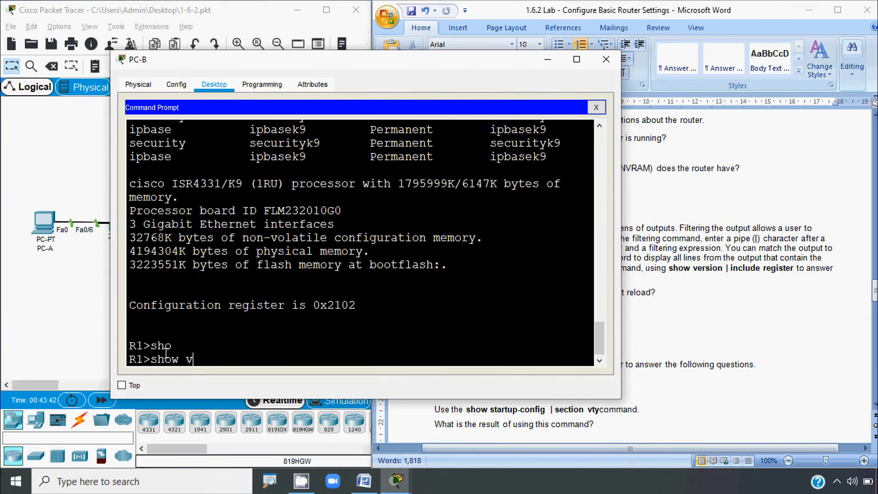
pyautogui.write('er')
pyautogui.press('Tab')
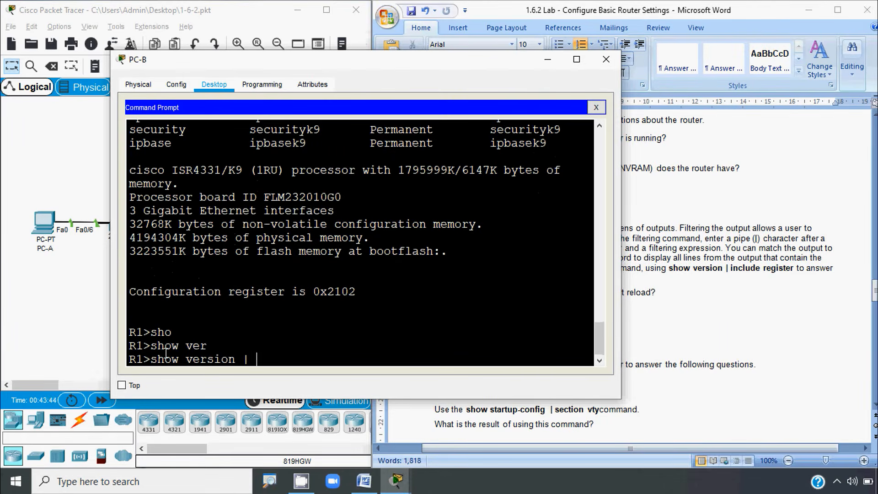
pyautogui.write('| incl')
pyautogui.press('Tab')
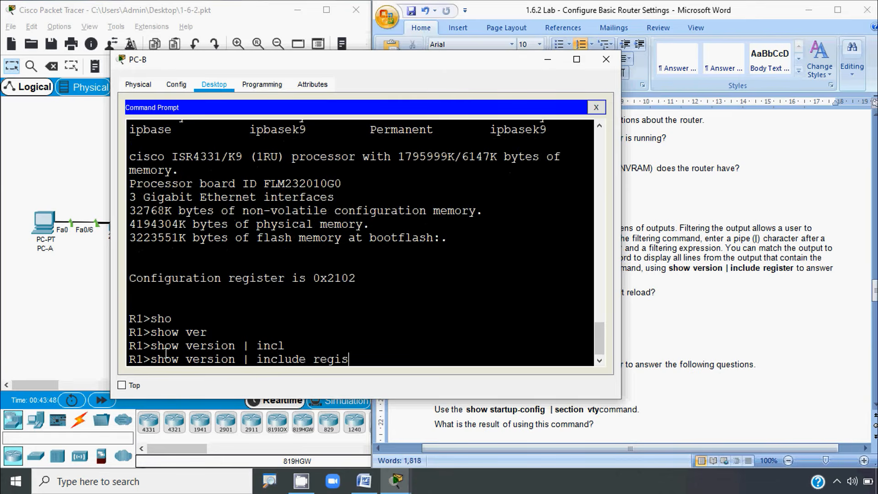
pyautogui.write('register')
pyautogui.press('Return')
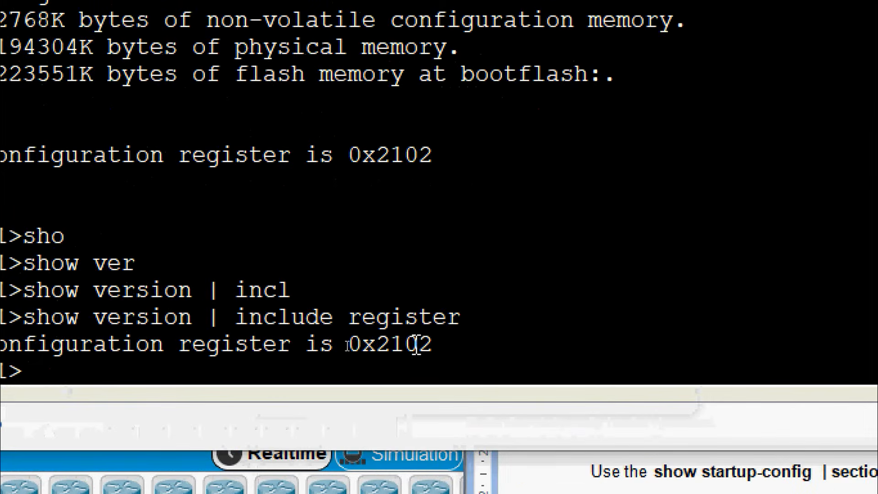
pyautogui.moveTo(434, 344); pyautogui.dragTo(347, 346)
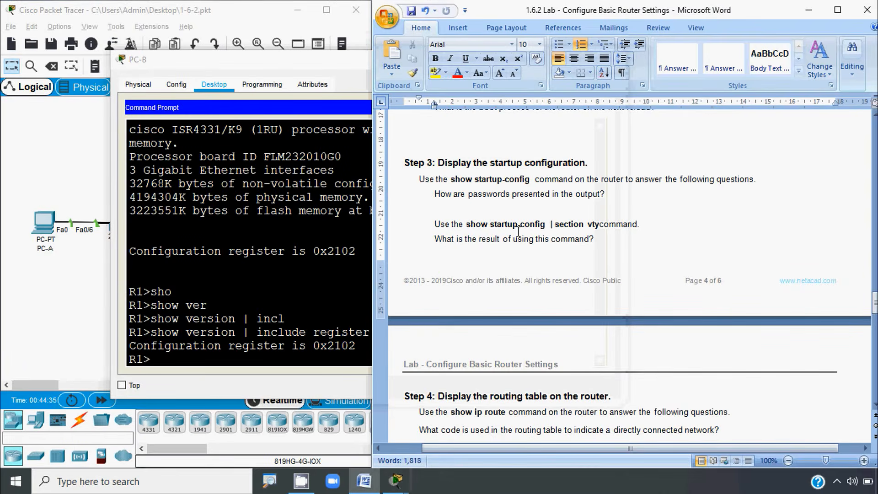
# Step: Abandon a partial show startup-config command and run enable at R1>
pyautogui.scroll(1, 434, 183)
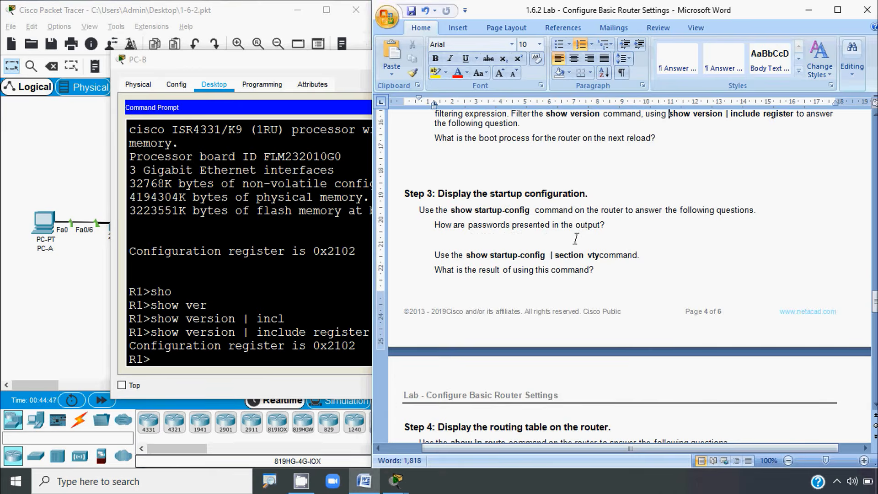
pyautogui.click(283, 333)
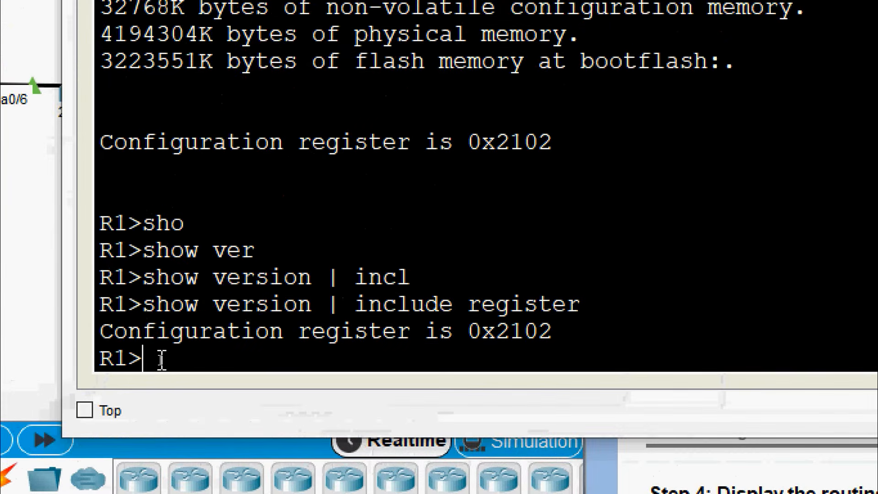
pyautogui.write('sho')
pyautogui.press('Tab')
pyautogui.write('st')
pyautogui.press('Tab')
pyautogui.write('art')
pyautogui.press('Tab')
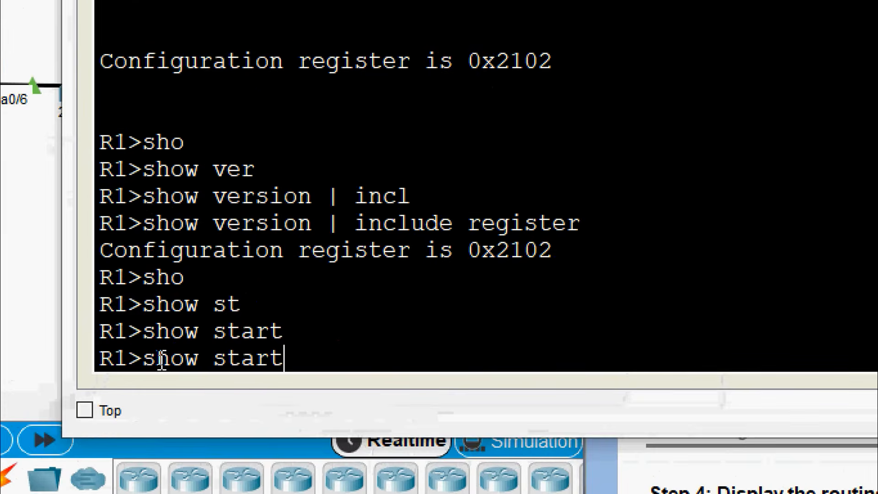
pyautogui.write('?')
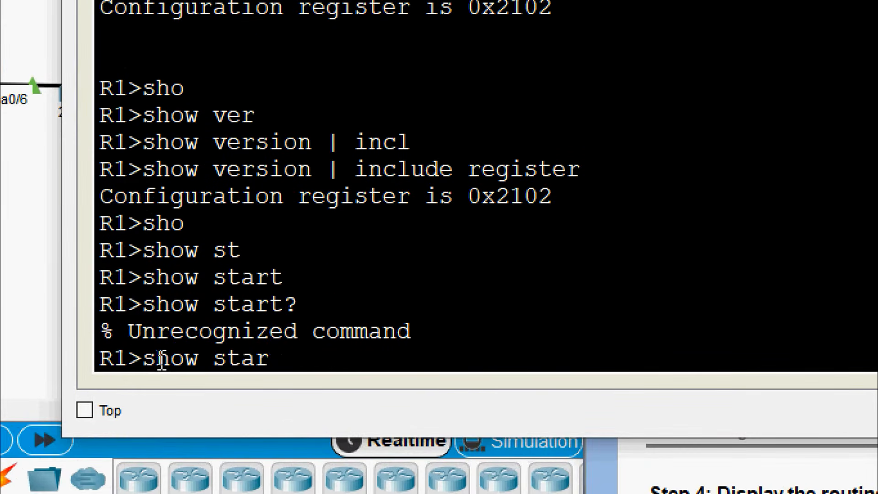
pyautogui.press('BackSpace')
pyautogui.press('BackSpace')
pyautogui.press('BackSpace')
pyautogui.press('BackSpace')
pyautogui.press('BackSpace')
pyautogui.press('BackSpace')
pyautogui.press('BackSpace')
pyautogui.press('BackSpace')
pyautogui.press('BackSpace')
pyautogui.write('ena')
pyautogui.press('Tab')
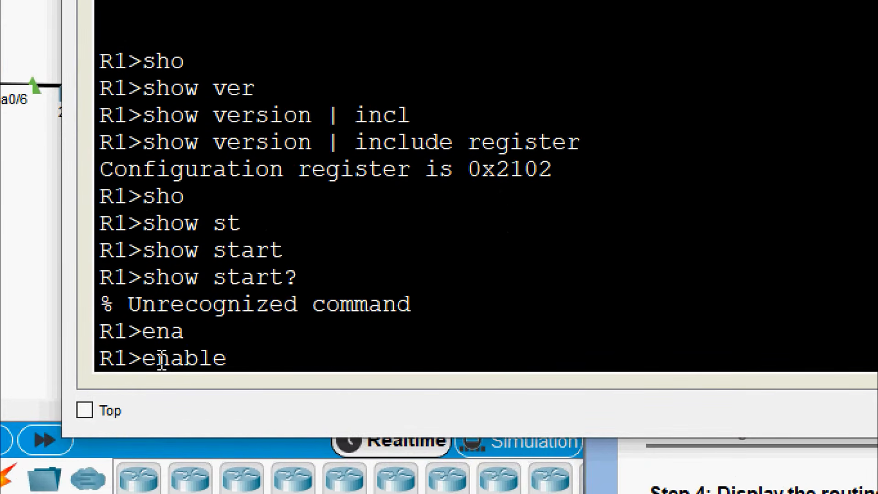
pyautogui.press('Return')
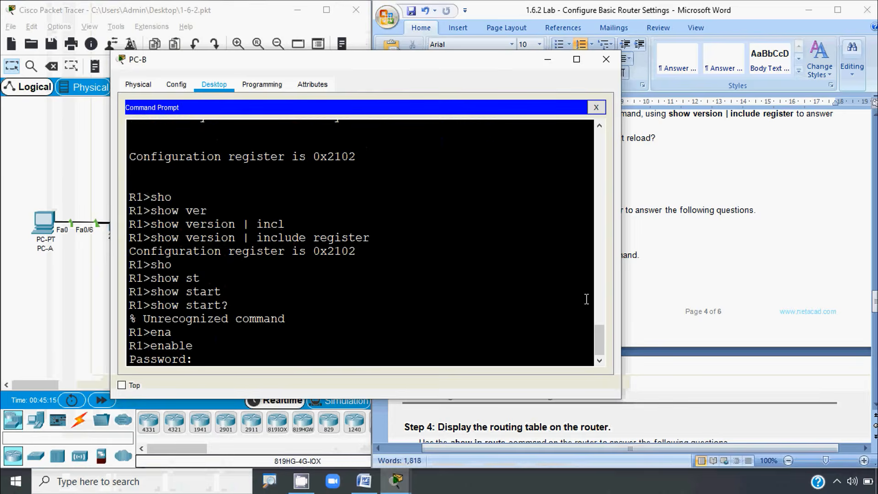
# Step: Copy the privileged EXEC password from the lab sheet and paste it at the password prompt
pyautogui.click(659, 287)
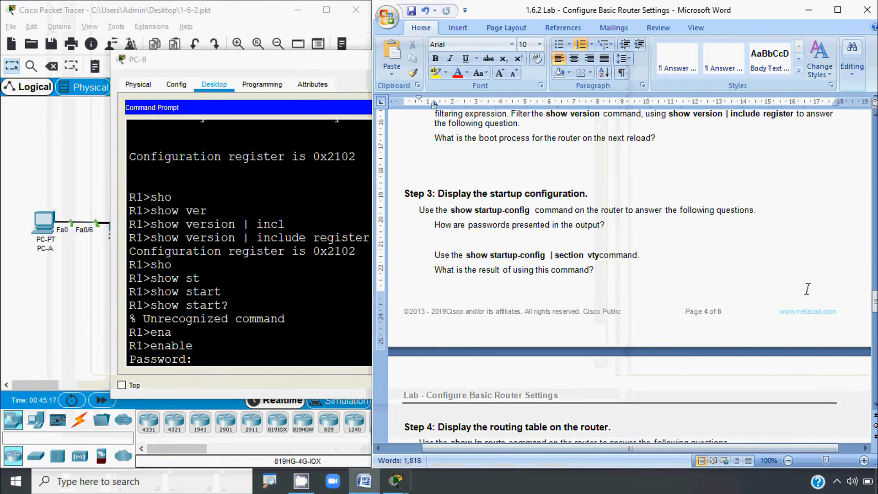
pyautogui.scroll(10, 726, 310)
pyautogui.scroll(4, 727, 310)
pyautogui.moveTo(873, 280); pyautogui.dragTo(873, 239)
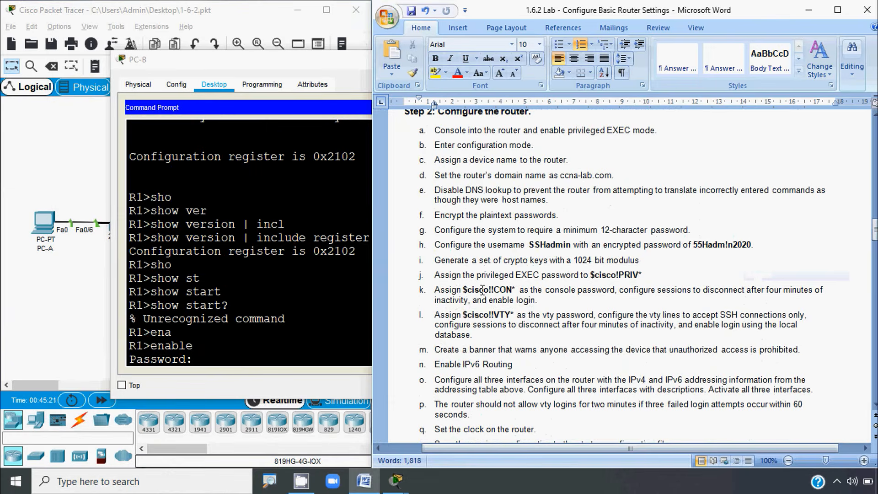
pyautogui.moveTo(589, 276); pyautogui.dragTo(643, 276)
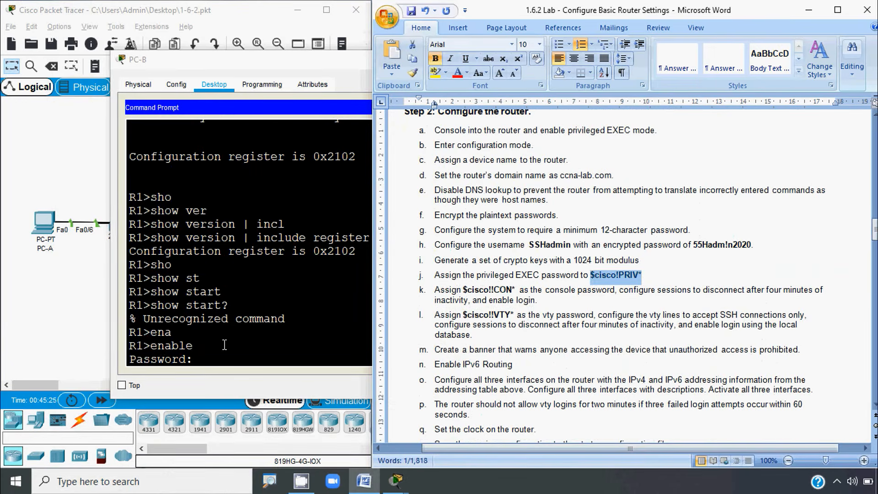
pyautogui.click(208, 358)
pyautogui.rightClick(208, 358)
pyautogui.click(220, 380)
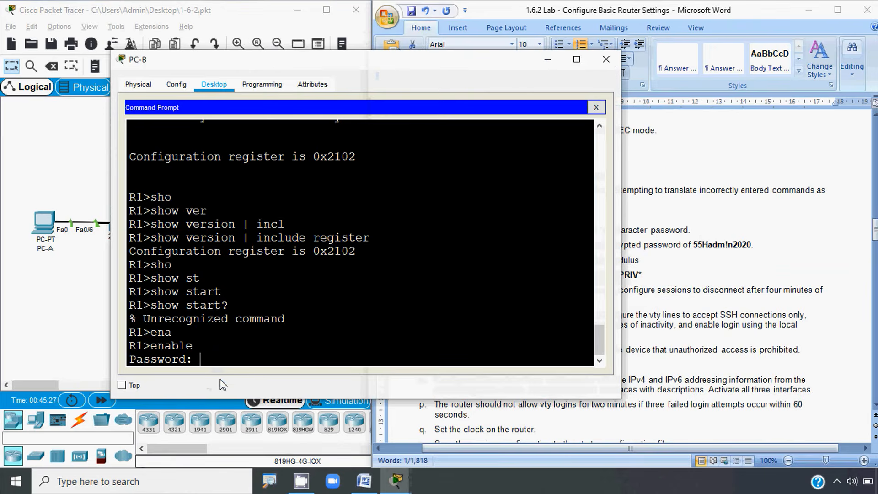
pyautogui.press('Return')
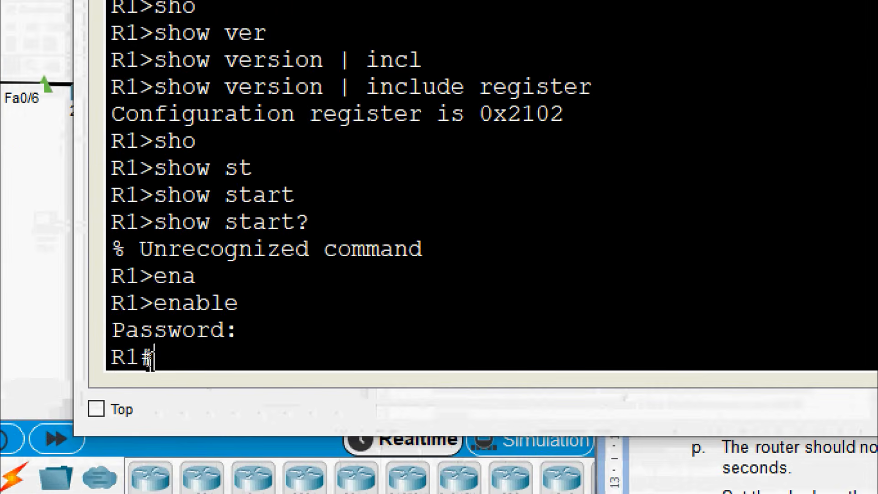
# Step: Run show startup-config on R1 and page through to the end
pyautogui.write('sh')
pyautogui.press('Tab')
pyautogui.write('st')
pyautogui.press('Tab')
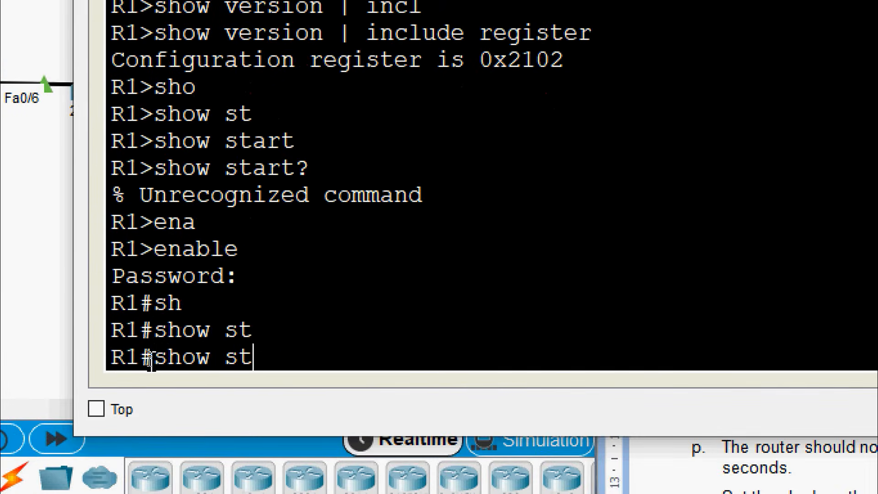
pyautogui.write('ar')
pyautogui.press('Tab')
pyautogui.press('Return')
pyautogui.press('space')
pyautogui.press('space')
pyautogui.press('space')
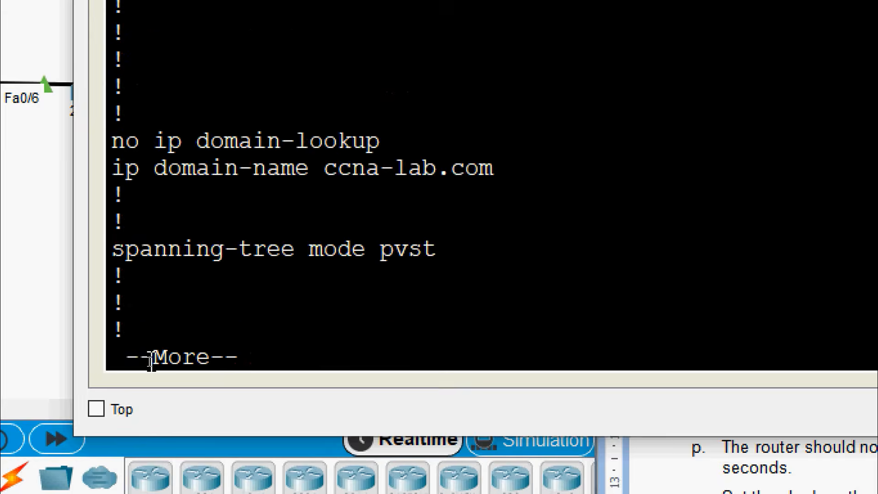
pyautogui.press('space')
pyautogui.press('space')
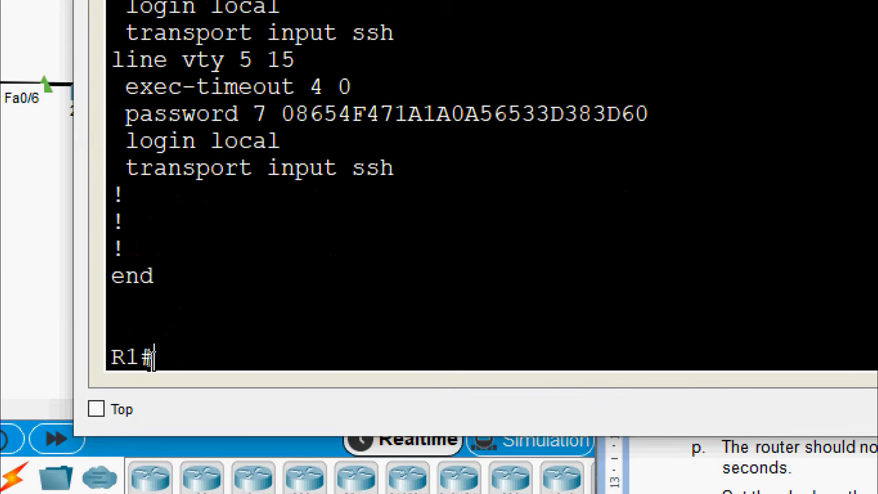
# Step: Scroll back through the configuration, highlighting the encrypted enable secret line
pyautogui.scroll(10, 263, 273)
pyautogui.scroll(15, 263, 273)
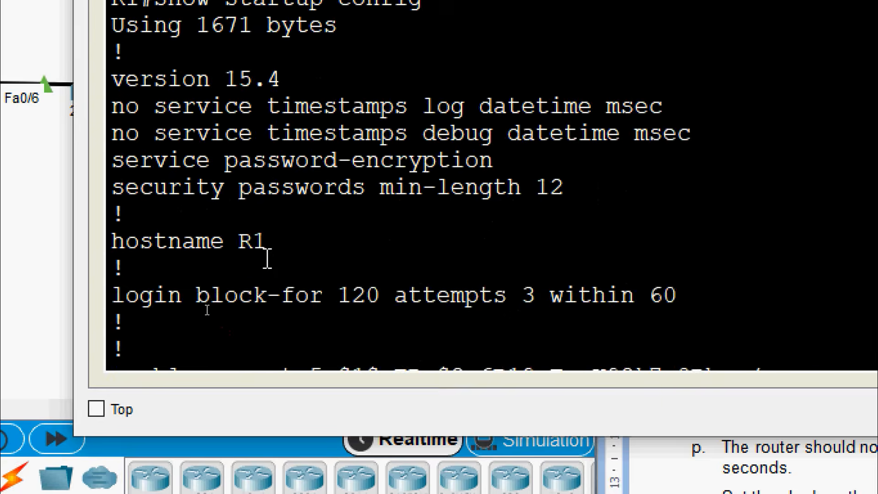
pyautogui.scroll(-5, 373, 245)
pyautogui.scroll(5, 376, 247)
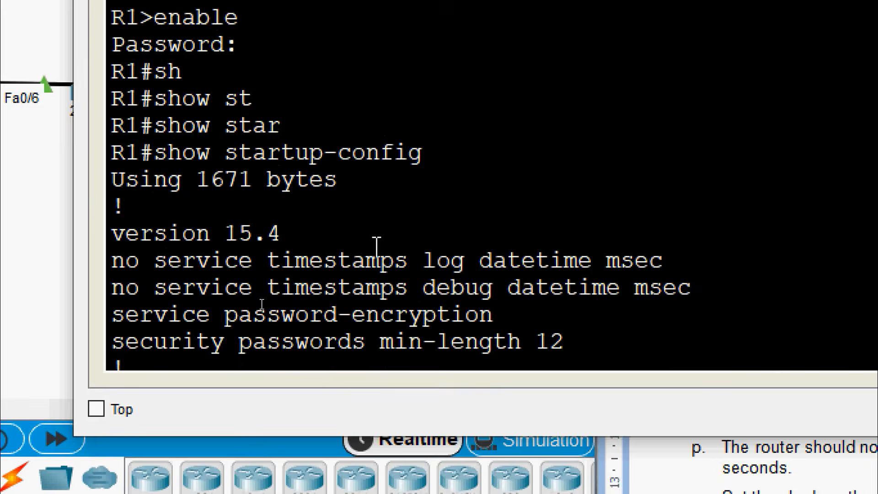
pyautogui.scroll(-6, 376, 249)
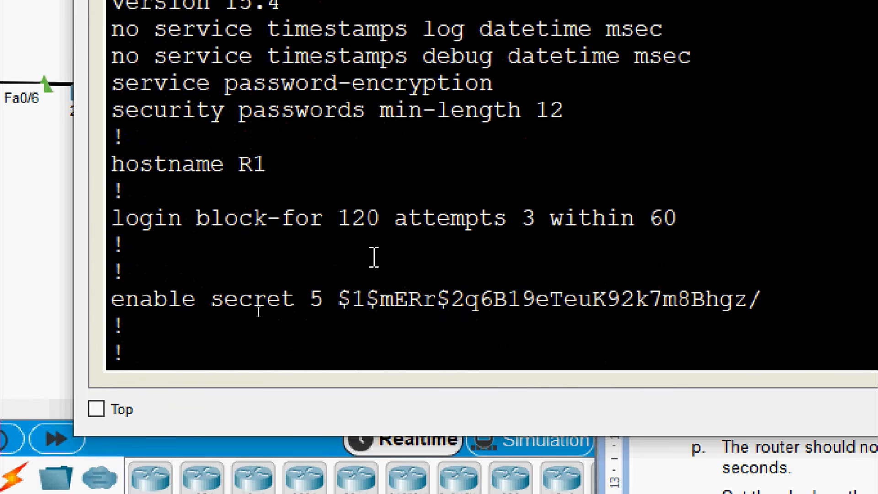
pyautogui.moveTo(142, 302); pyautogui.dragTo(460, 305)
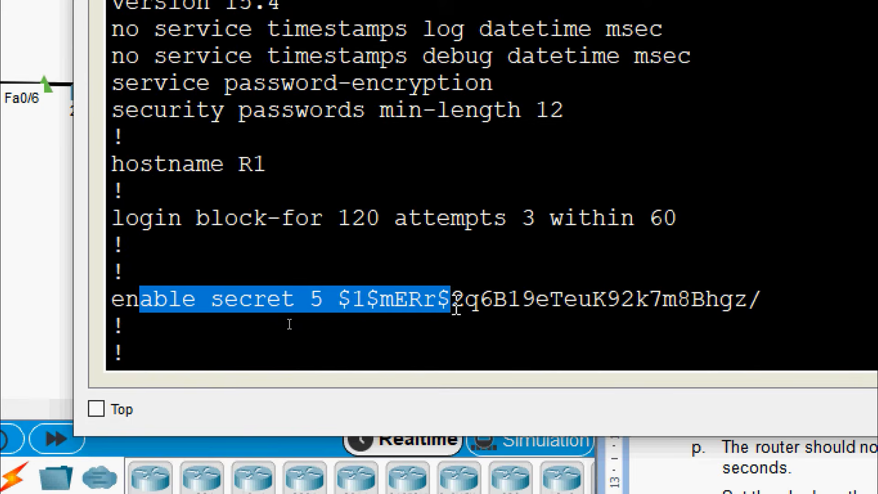
pyautogui.scroll(-5, 421, 280)
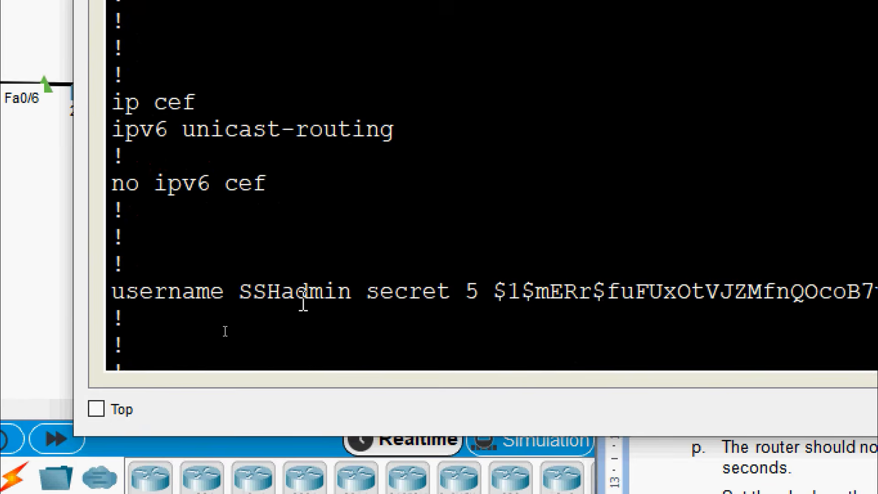
pyautogui.scroll(-7, 304, 299)
pyautogui.scroll(-12, 303, 300)
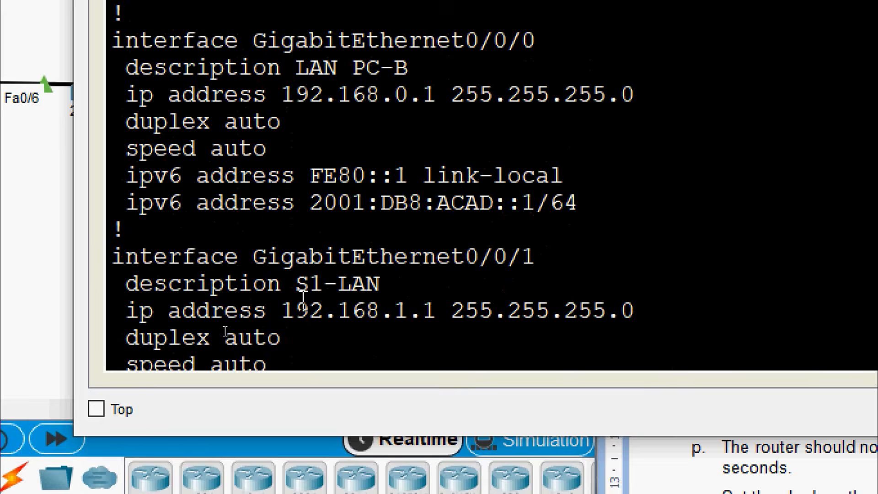
pyautogui.scroll(-7, 303, 302)
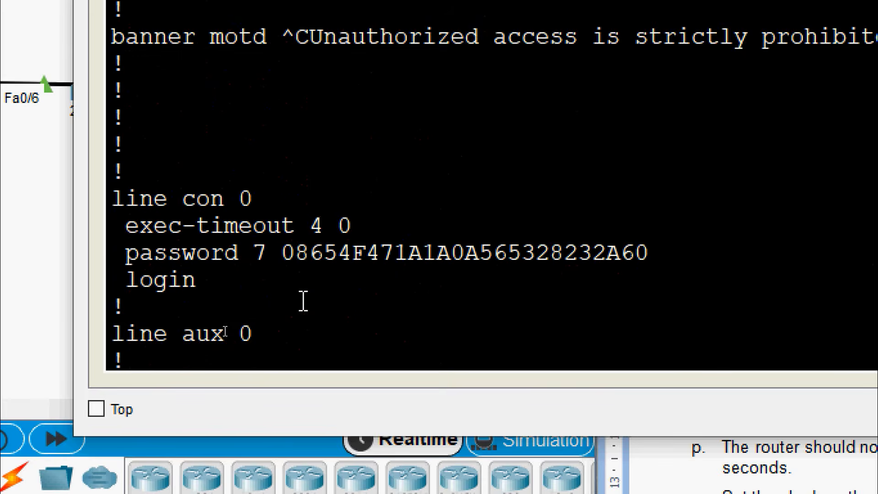
pyautogui.scroll(3, 170, 63)
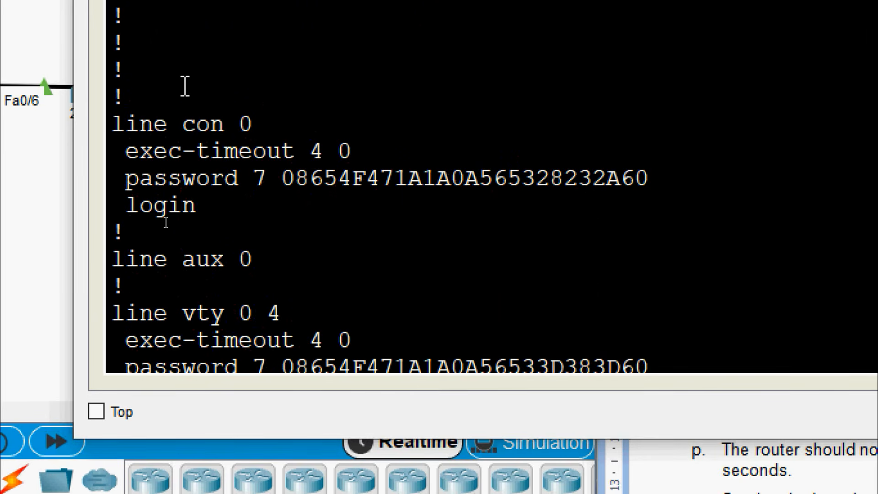
pyautogui.scroll(-2, 483, 238)
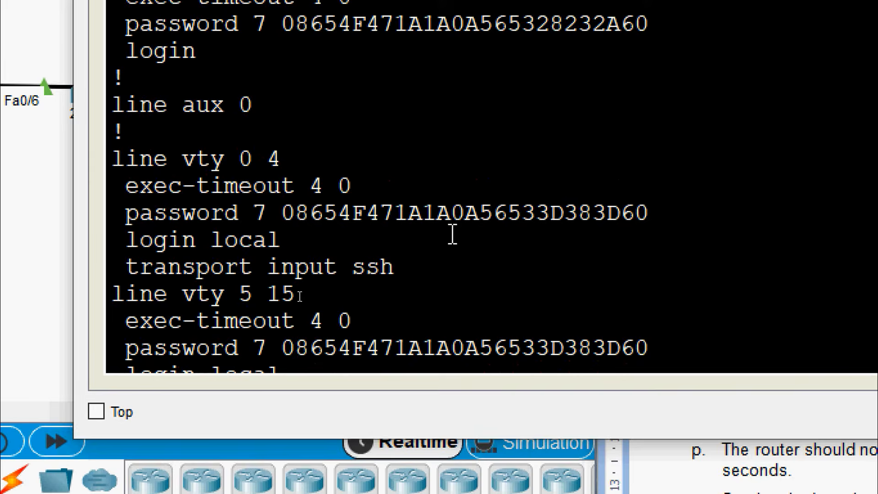
pyautogui.scroll(-2, 452, 235)
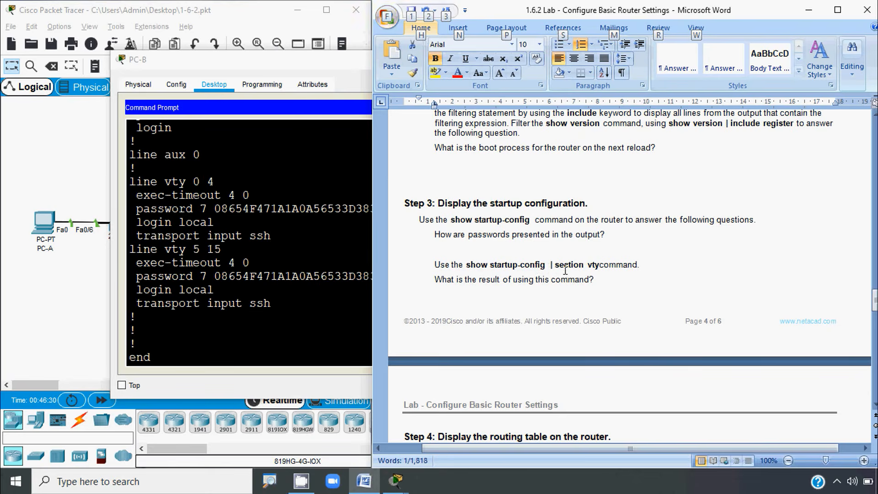
# Step: Begin 'show startup-config |' and check the lab sheet's filtering instructions
pyautogui.click(184, 353)
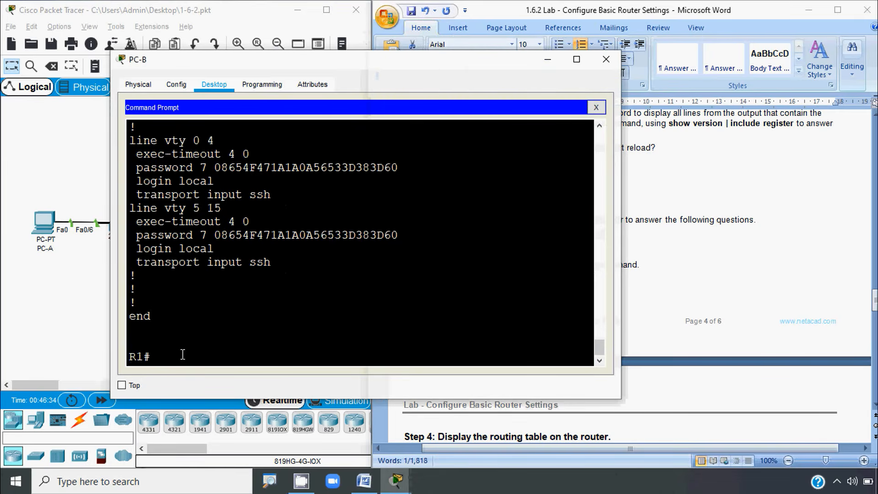
pyautogui.write('sh')
pyautogui.press('Tab')
pyautogui.write('star')
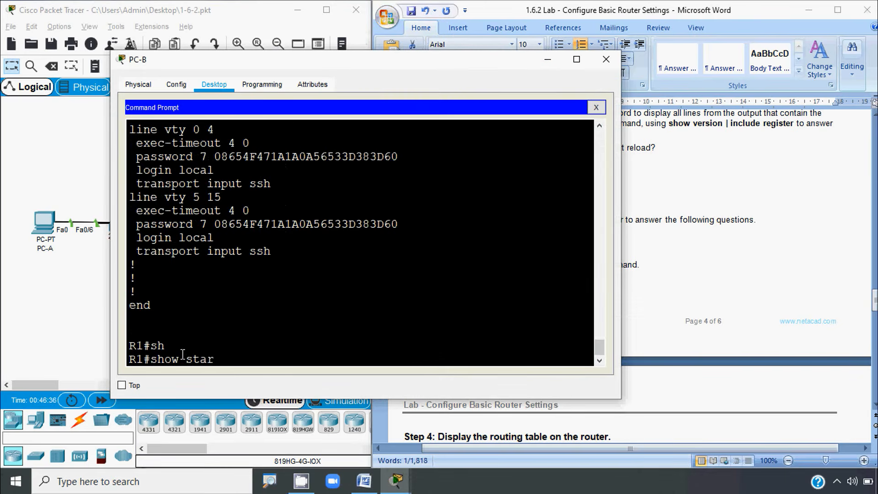
pyautogui.press('Tab')
pyautogui.write('|')
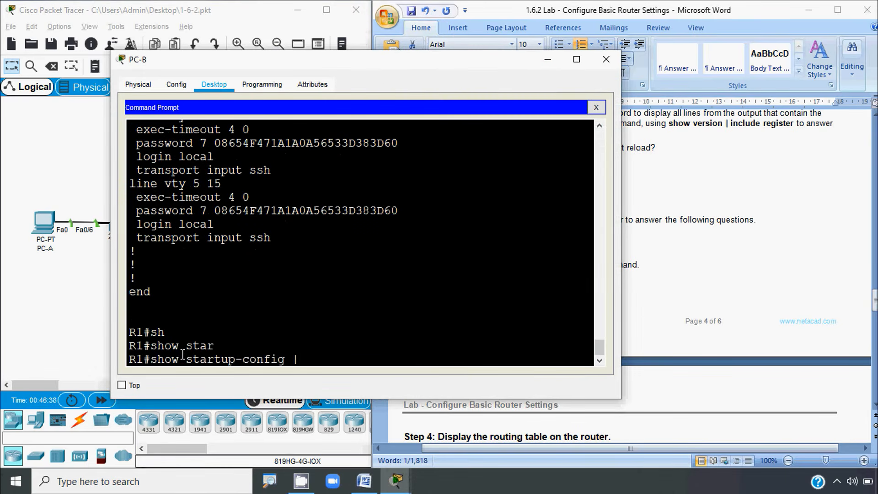
pyautogui.click(641, 275)
pyautogui.click(330, 351)
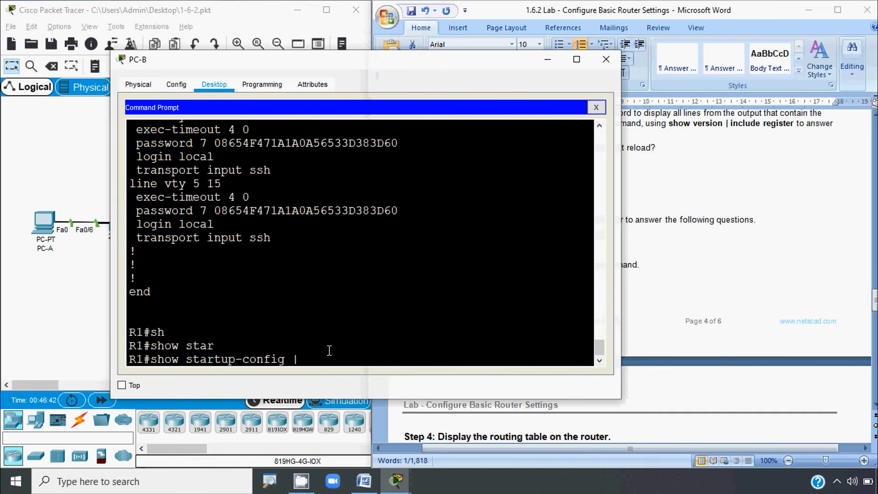
# Step: Finish the filter as '| section vty', run it, and move the terminal to uncover the lab sheet
pyautogui.write('sec')
pyautogui.press('Tab')
pyautogui.write('tii')
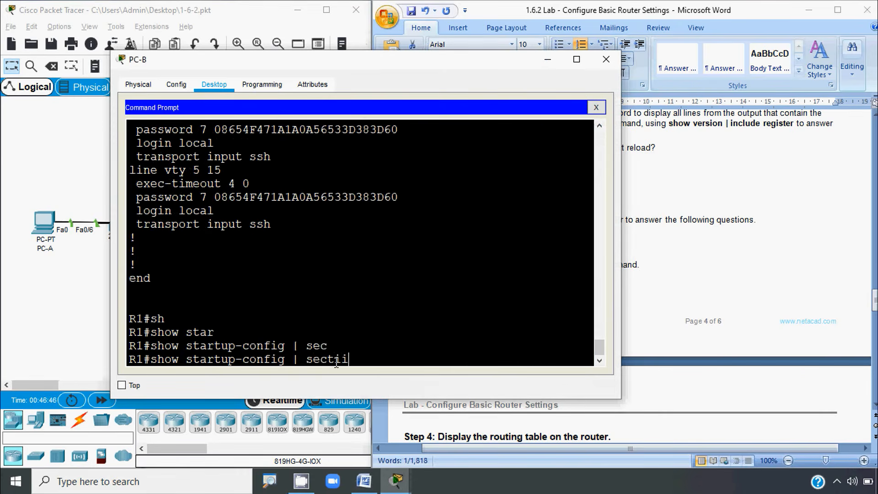
pyautogui.press('BackSpace')
pyautogui.write('on vty')
pyautogui.press('Return')
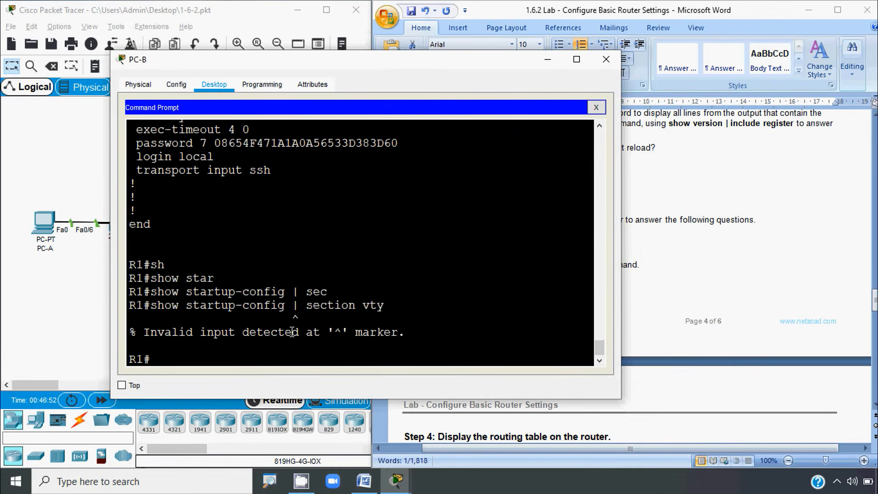
pyautogui.moveTo(420, 65); pyautogui.dragTo(331, 50)
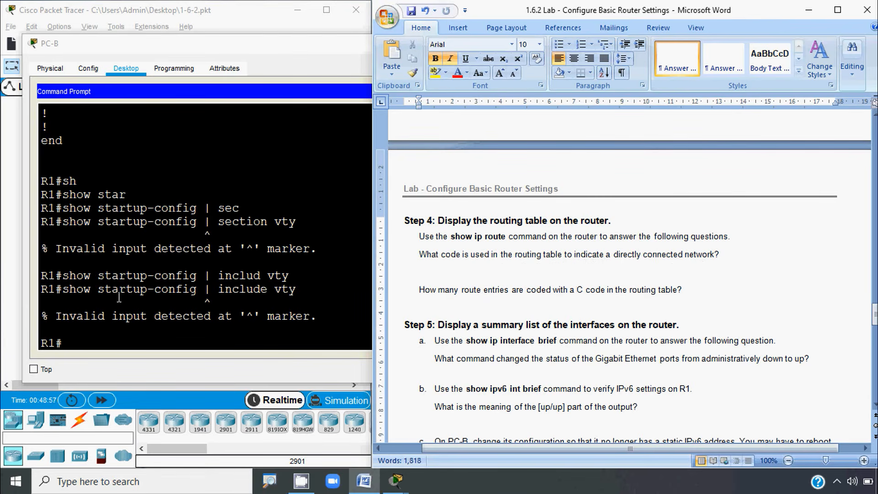
# Step: Run show ip route on R1 from PC-B's terminal
pyautogui.click(74, 346)
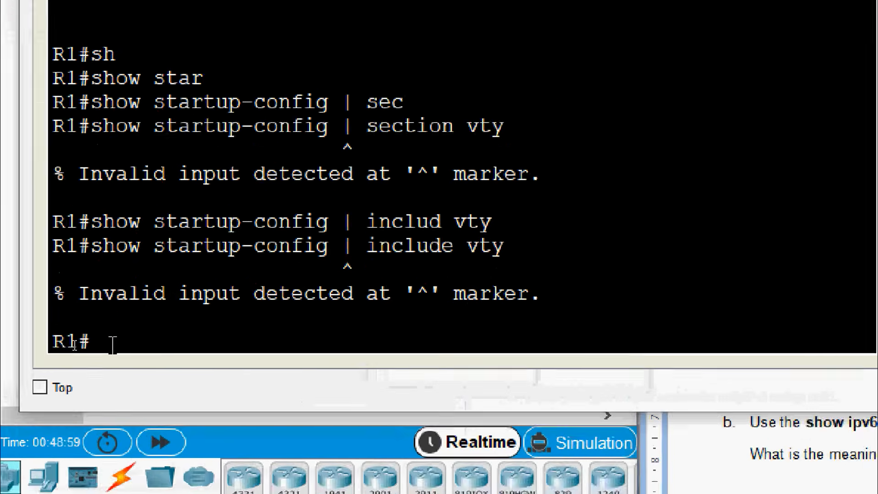
pyautogui.write('sh')
pyautogui.press('Tab')
pyautogui.write('ip r')
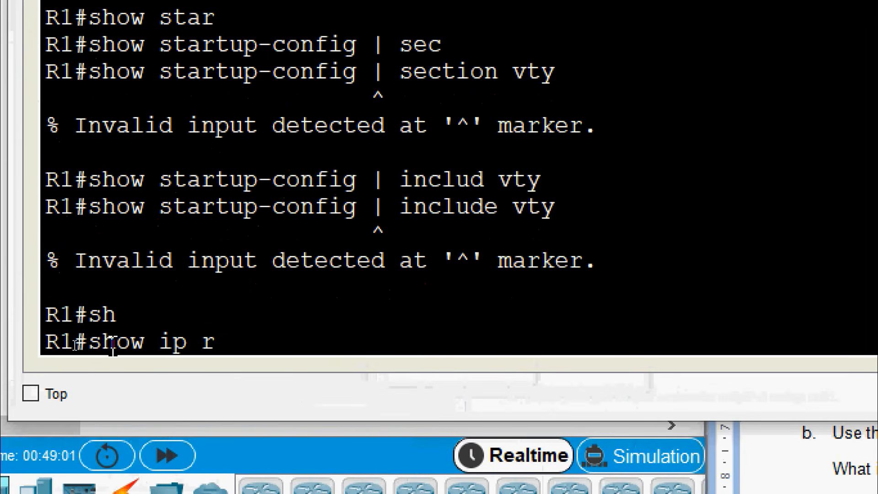
pyautogui.write('ou')
pyautogui.press('Tab')
pyautogui.press('Return')
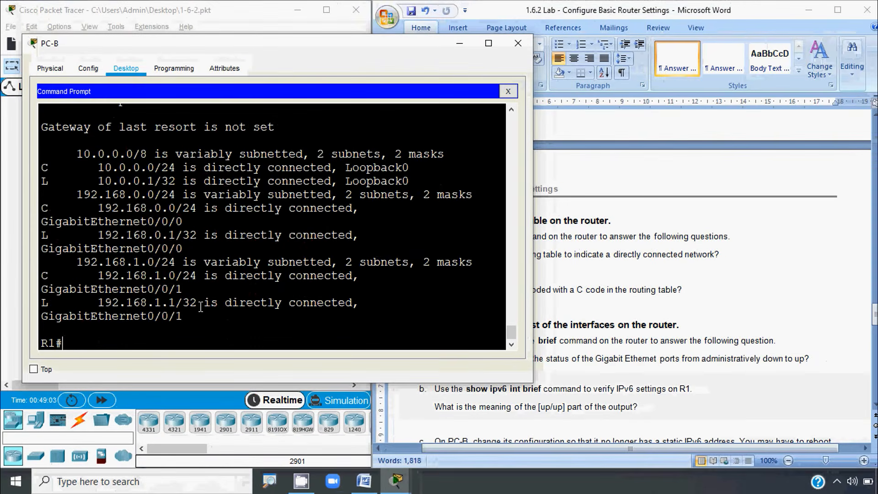
pyautogui.click(613, 277)
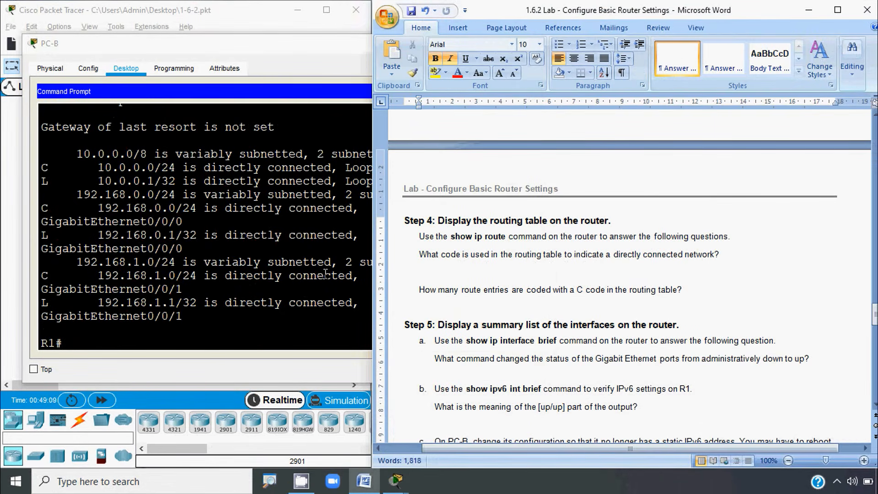
# Step: Widen the terminal and highlight the C routes for 10.0.0.0/24, 192.168.0.0/24 and 192.168.1.0/24
pyautogui.click(281, 259)
pyautogui.moveTo(52, 168); pyautogui.dragTo(39, 168)
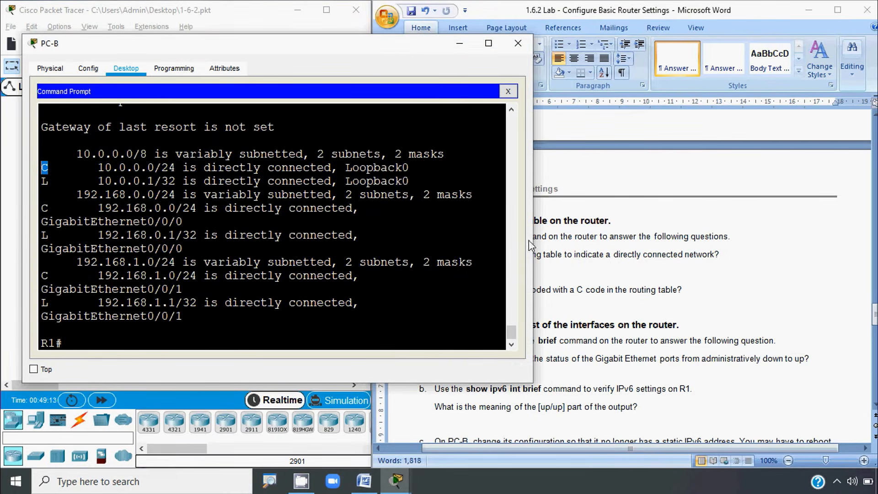
pyautogui.moveTo(533, 229); pyautogui.dragTo(760, 263)
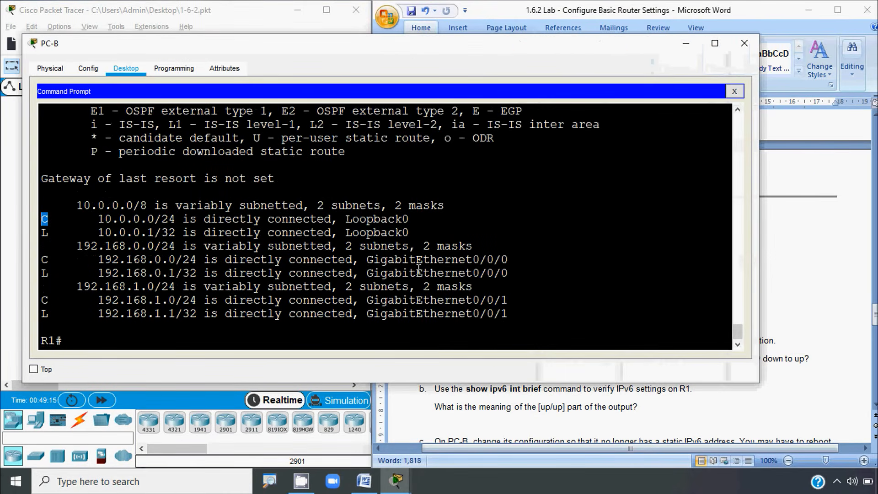
pyautogui.click(135, 260)
pyautogui.moveTo(49, 220); pyautogui.dragTo(112, 218)
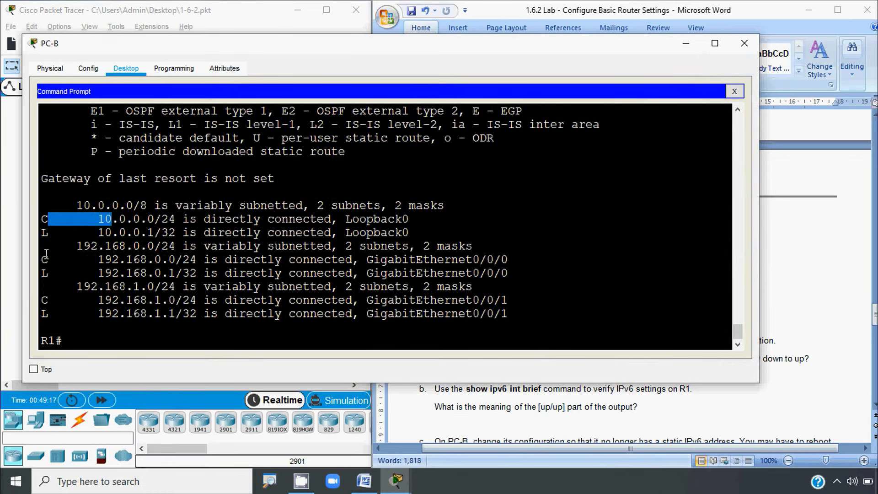
pyautogui.moveTo(47, 260); pyautogui.dragTo(140, 261)
pyautogui.moveTo(45, 299); pyautogui.dragTo(168, 301)
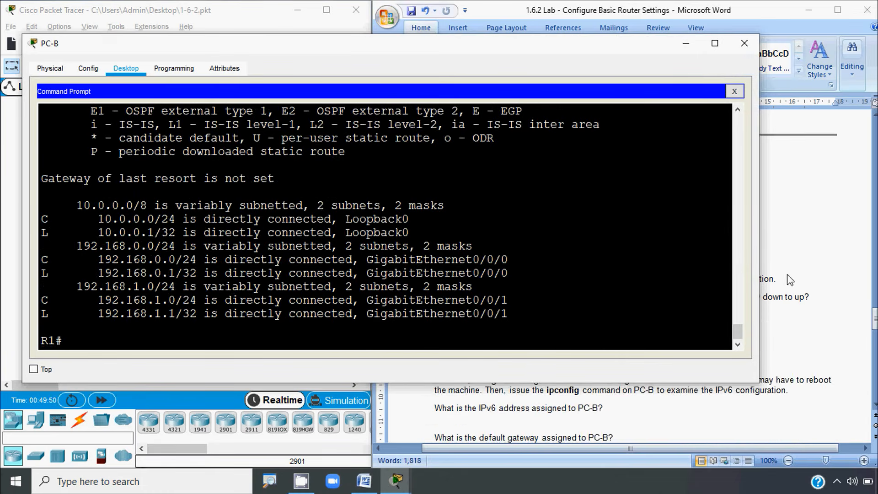
pyautogui.click(795, 278)
pyautogui.scroll(-3, 623, 281)
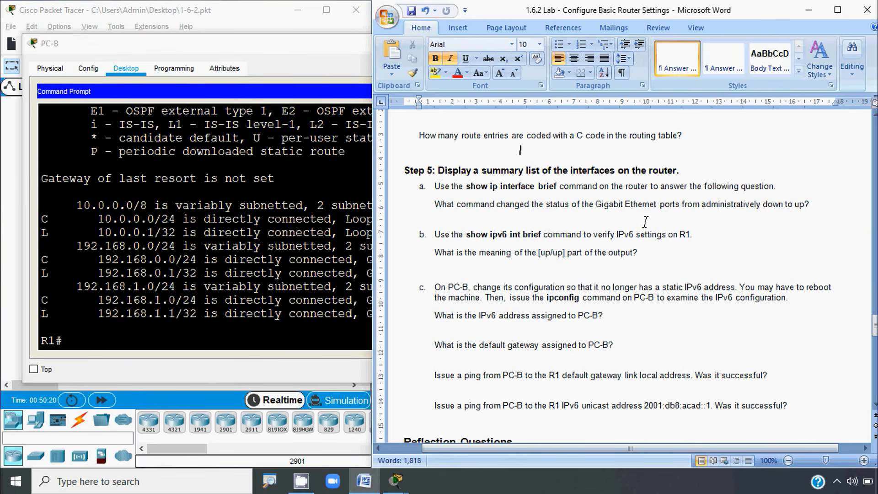
# Step: Run show ip interface brief on R1 using Tab completion
pyautogui.click(77, 341)
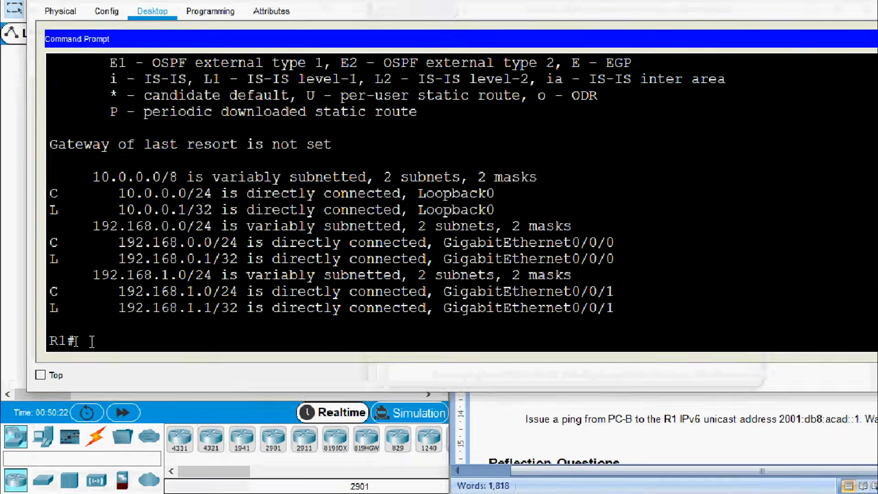
pyautogui.write('sh')
pyautogui.press('Tab')
pyautogui.write('ip inter')
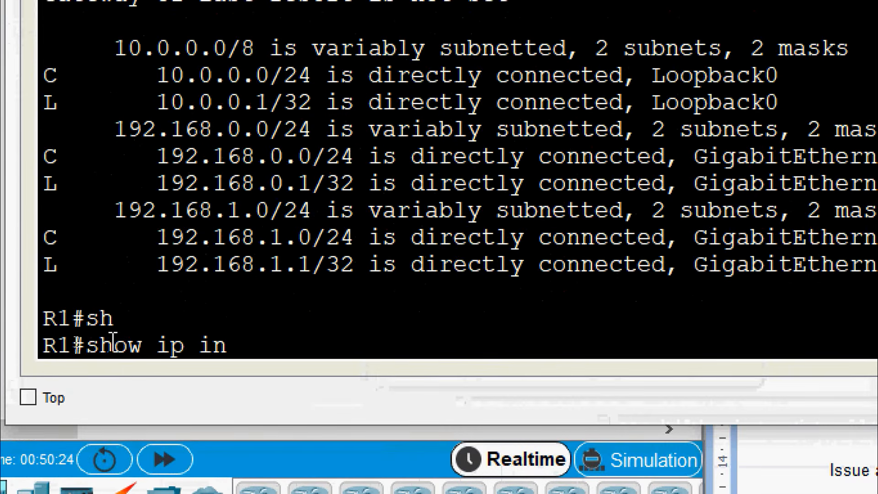
pyautogui.press('Tab')
pyautogui.write('b')
pyautogui.press('Tab')
pyautogui.press('Return')
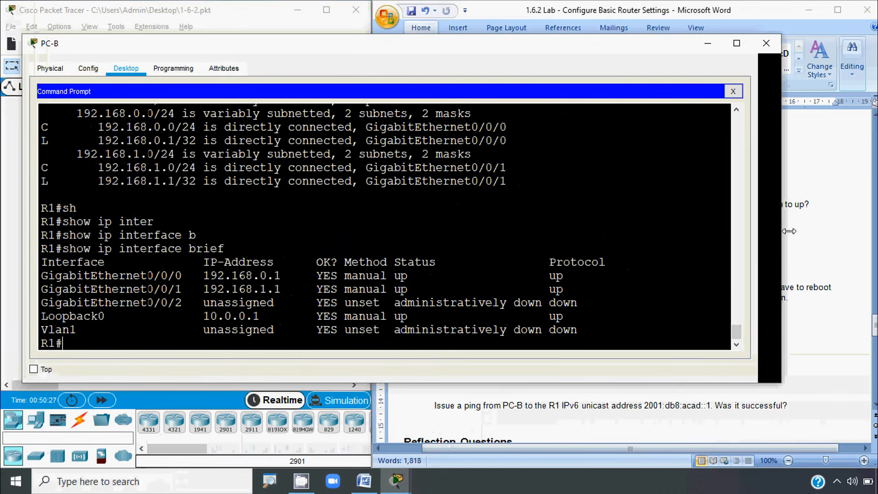
# Step: Highlight each interface's Status and Protocol, including GigabitEthernet0/0/2 administratively down
pyautogui.moveTo(789, 231); pyautogui.dragTo(798, 231)
pyautogui.moveTo(401, 276); pyautogui.dragTo(448, 275)
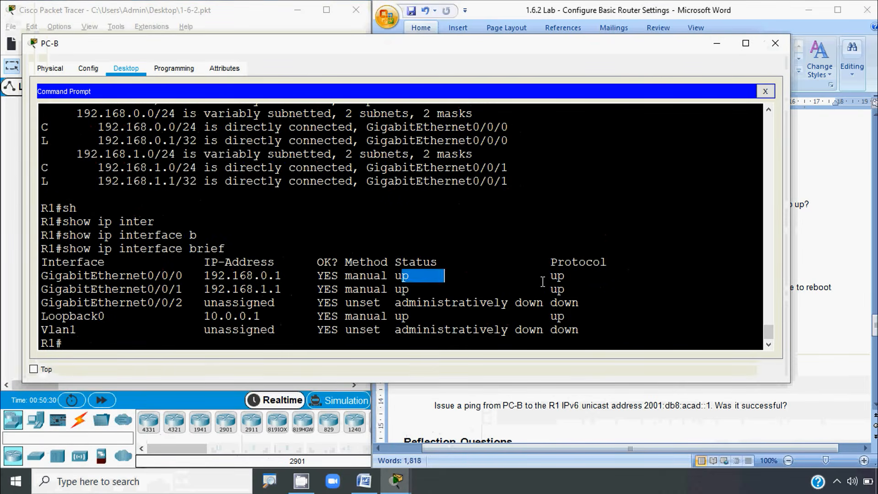
pyautogui.moveTo(544, 277); pyautogui.dragTo(564, 276)
pyautogui.moveTo(112, 276); pyautogui.dragTo(176, 289)
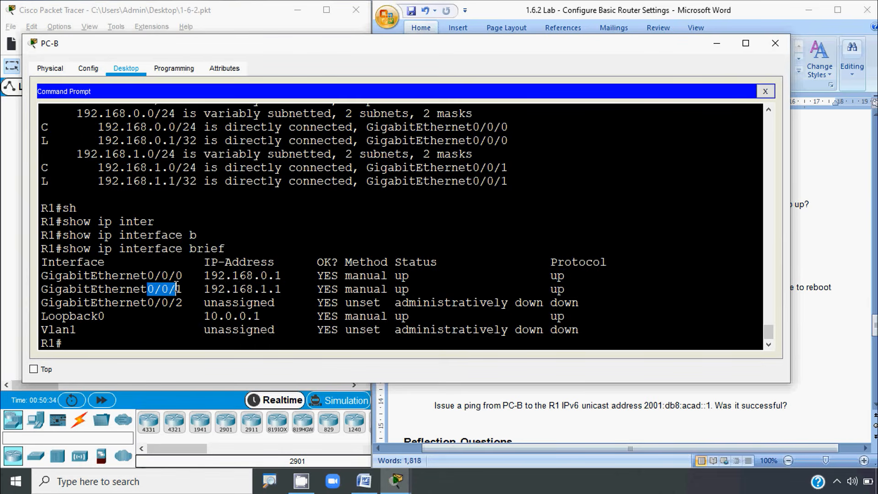
pyautogui.moveTo(69, 316); pyautogui.dragTo(101, 314)
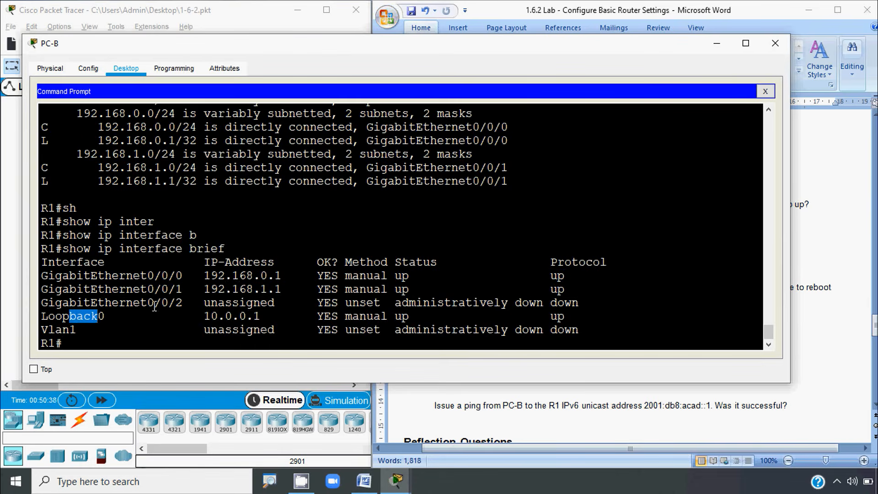
pyautogui.moveTo(119, 303); pyautogui.dragTo(179, 297)
pyautogui.moveTo(55, 329); pyautogui.dragTo(77, 329)
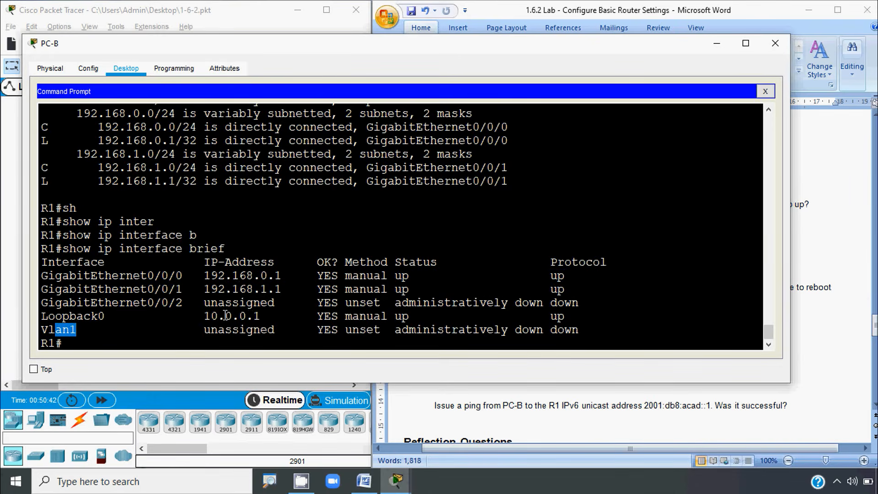
pyautogui.moveTo(395, 303); pyautogui.dragTo(540, 303)
pyautogui.moveTo(551, 262); pyautogui.dragTo(599, 263)
pyautogui.moveTo(550, 303); pyautogui.dragTo(586, 302)
pyautogui.click(587, 303)
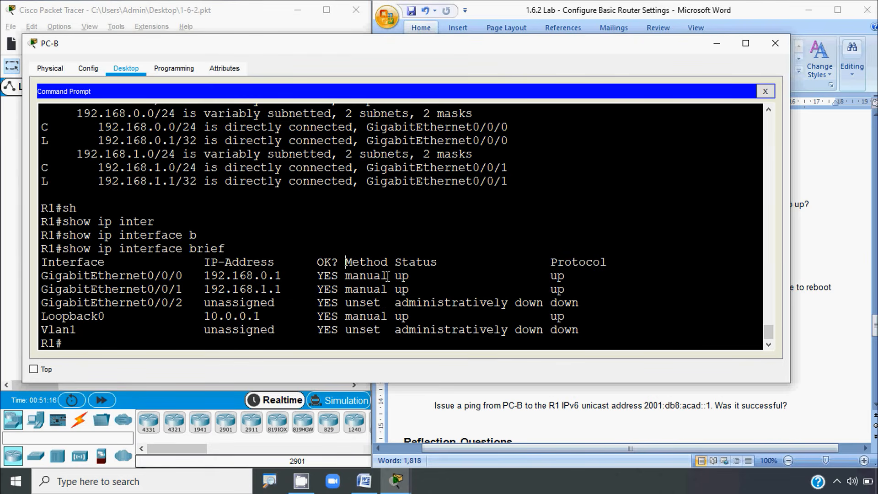
pyautogui.click(802, 275)
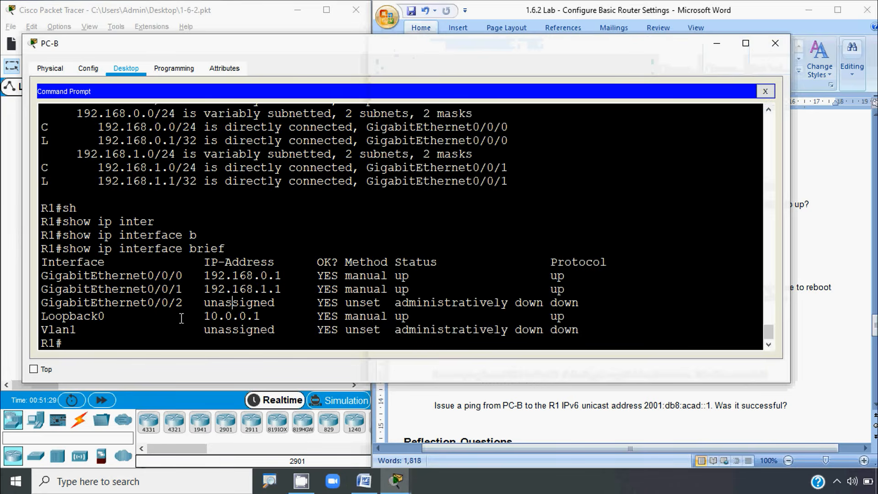
# Step: Run show ipv6 interface brief on R1 and highlight GigabitEthernet0/0/1's up/up status
pyautogui.click(206, 312)
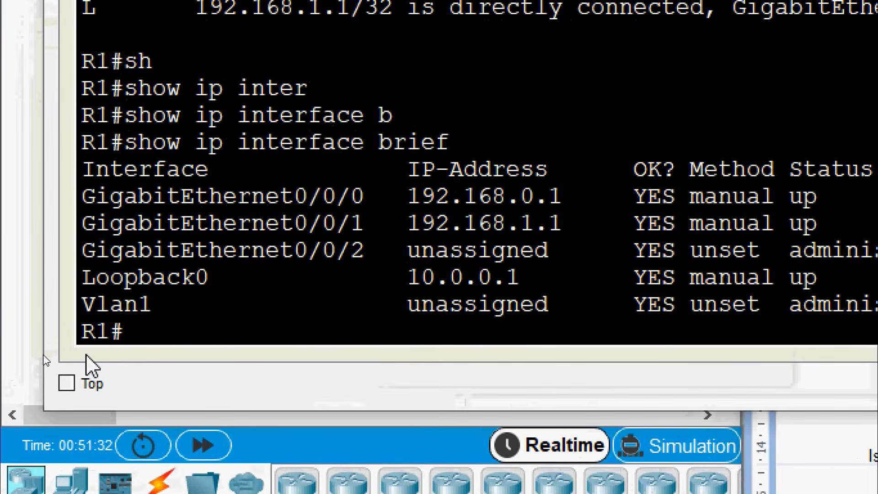
pyautogui.write('sh')
pyautogui.press('Tab')
pyautogui.write('ipv')
pyautogui.press('Tab')
pyautogui.write('inter')
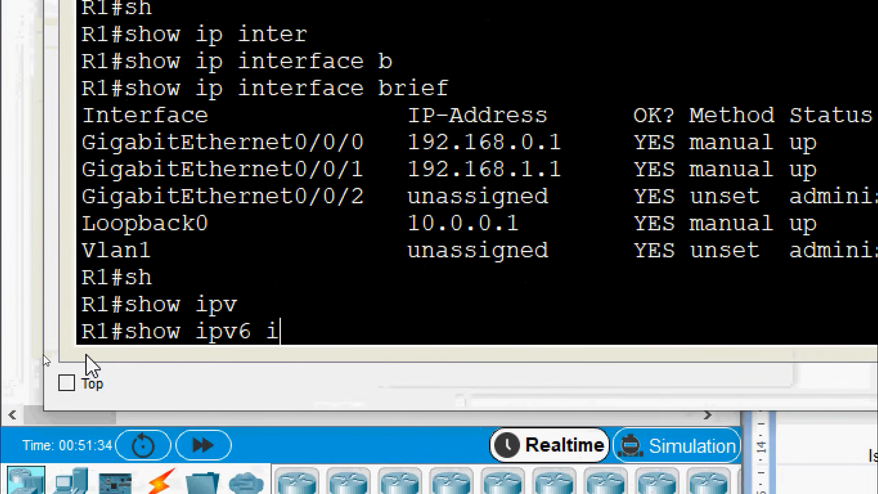
pyautogui.press('Tab')
pyautogui.write('b')
pyautogui.press('Tab')
pyautogui.press('Return')
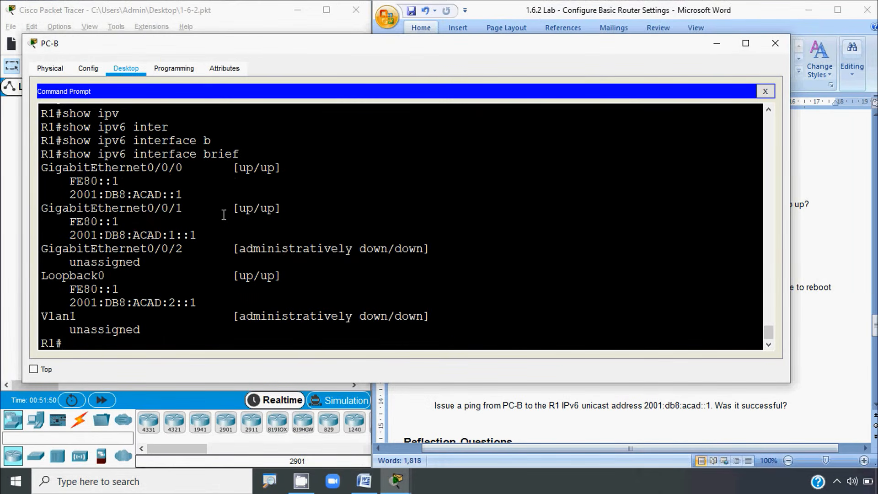
pyautogui.moveTo(238, 209); pyautogui.dragTo(264, 214)
# Step: Switch to the lab worksheet and place the caret on PC-B's IPv6 address answer line
pyautogui.click(249, 253)
pyautogui.click(795, 251)
pyautogui.scroll(-1, 607, 257)
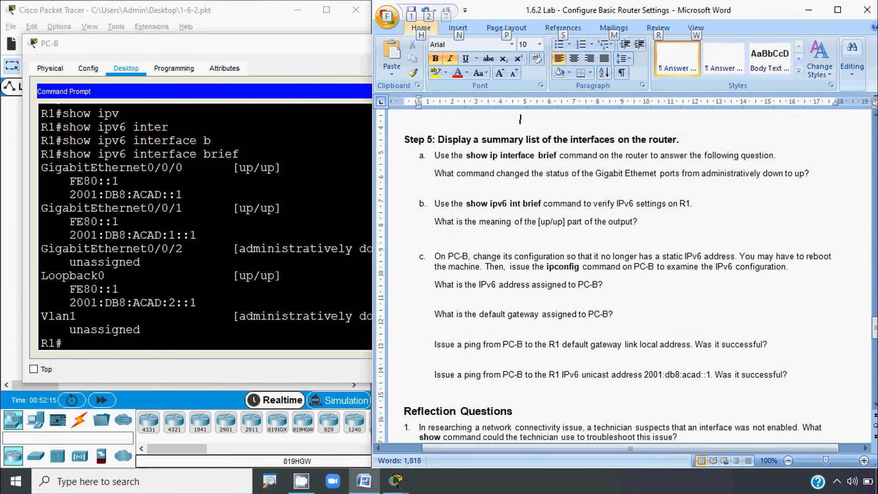
pyautogui.click(511, 299)
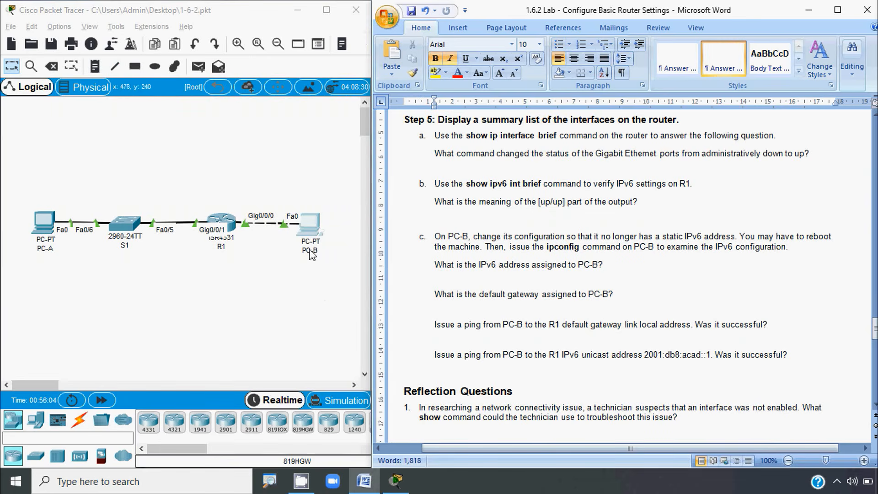
# Step: Set PC-B's IPv6 to Auto Config so it obtains 2001:DB8:ACAD:0:200:CFF:FED0:3D3B/64
pyautogui.click(311, 226)
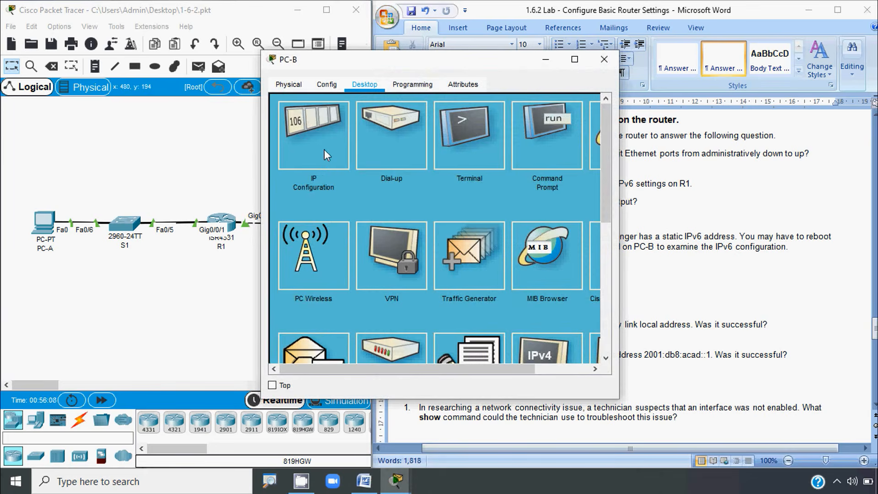
pyautogui.click(325, 149)
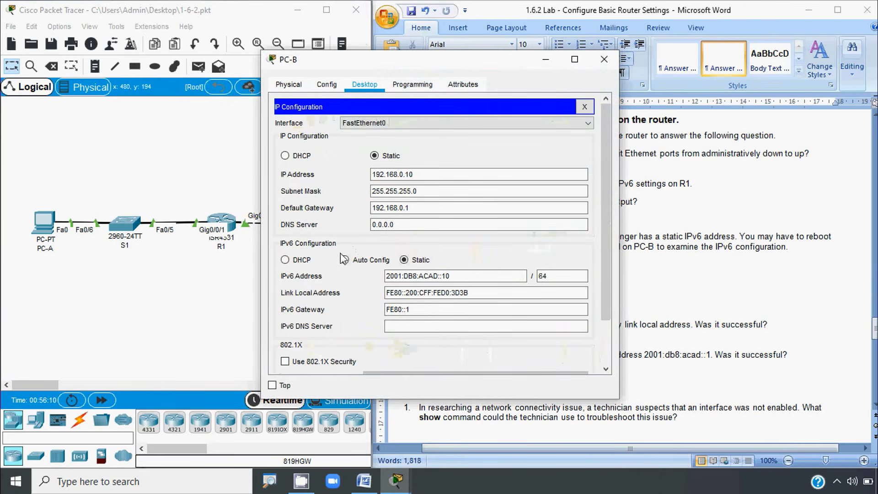
pyautogui.click(387, 295)
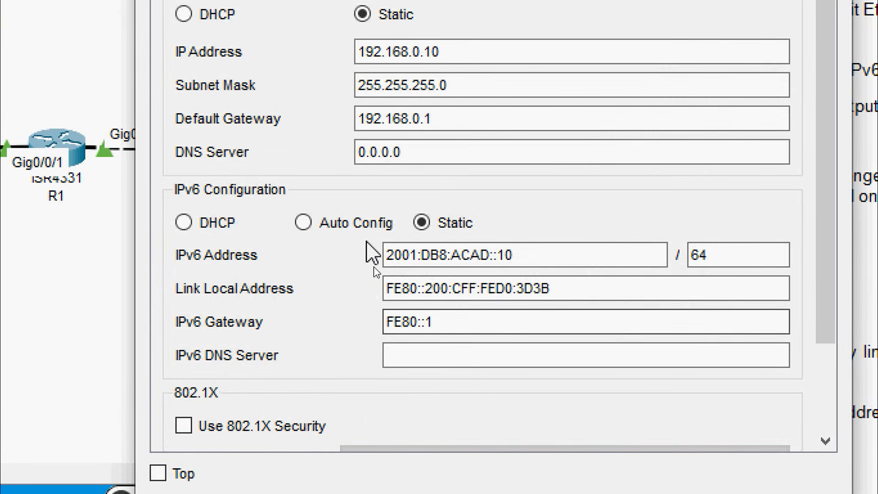
pyautogui.click(304, 223)
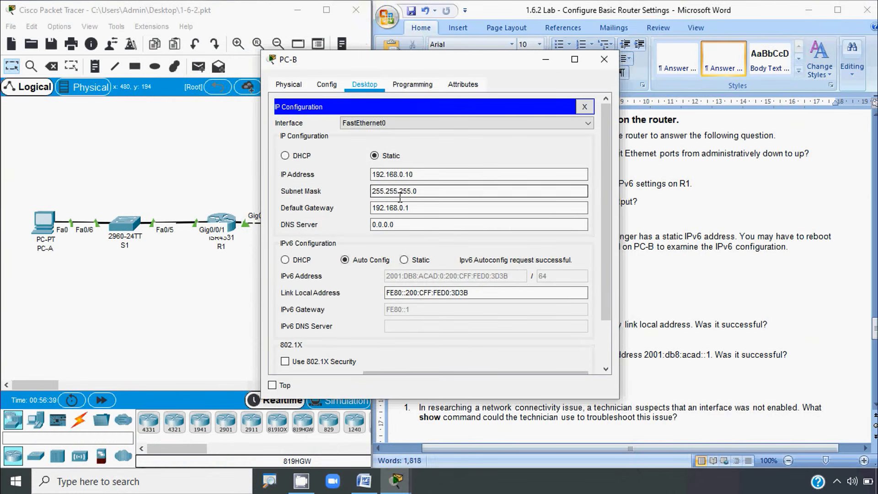
pyautogui.click(585, 108)
# Step: Run ipv6config /all at PC-B's command prompt
pyautogui.click(530, 154)
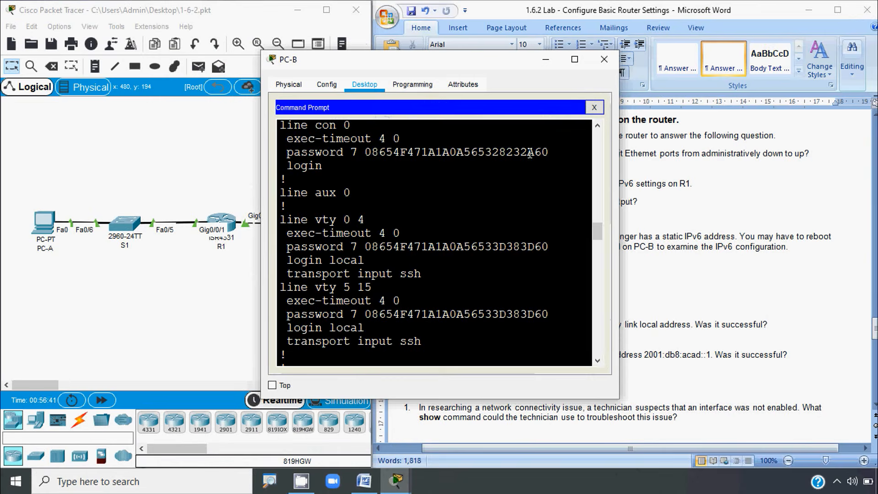
pyautogui.scroll(-20, 317, 338)
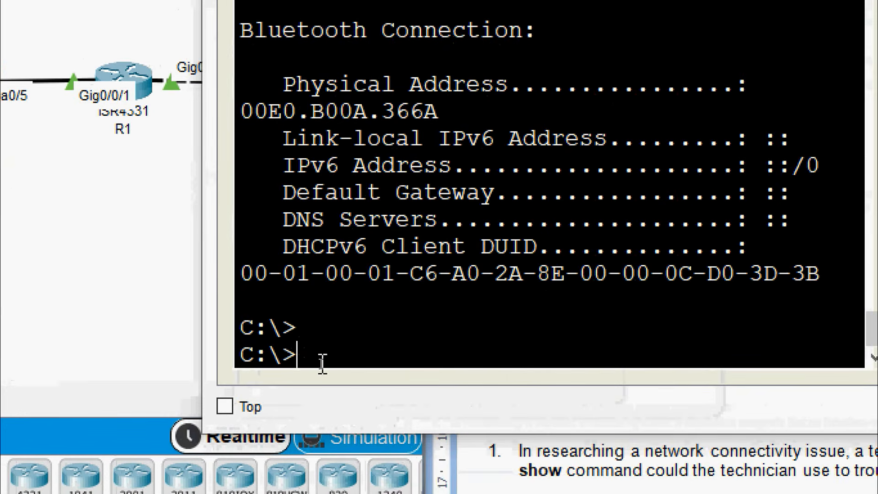
pyautogui.write('SH')
pyautogui.press('BackSpace')
pyautogui.press('BackSpace')
pyautogui.write('ip')
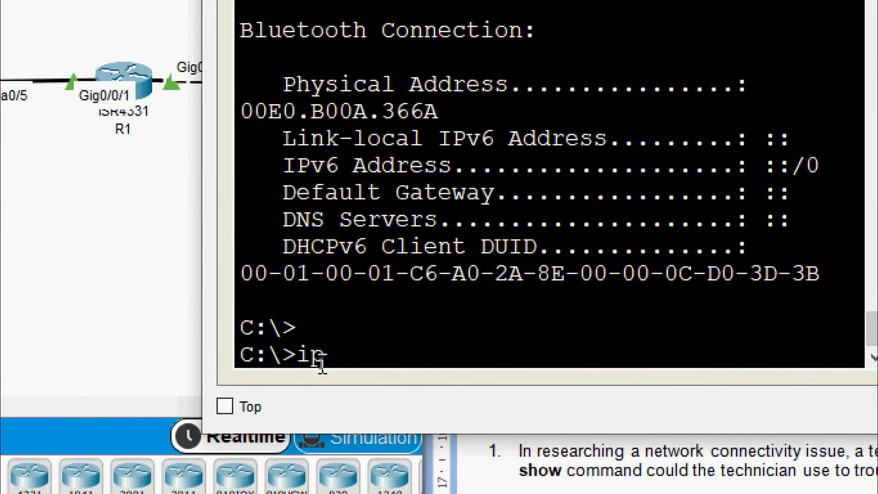
pyautogui.write('v6config')
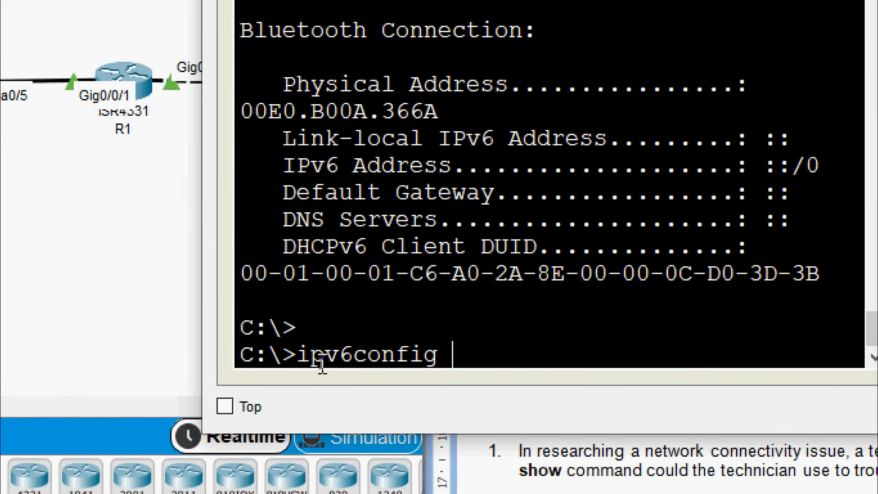
pyautogui.write(' /all')
pyautogui.press('Return')
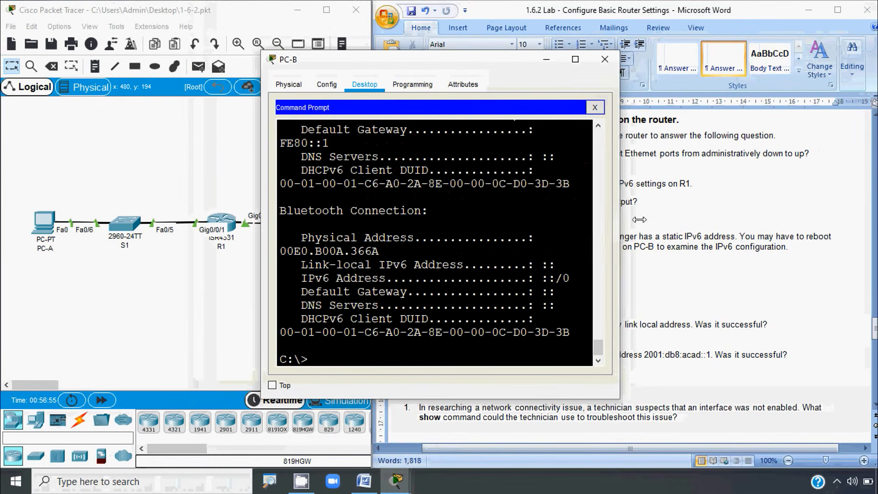
# Step: Highlight the IPv6 address, link-local address and default gateway lines in the output
pyautogui.moveTo(639, 219); pyautogui.dragTo(808, 219)
pyautogui.scroll(2, 565, 276)
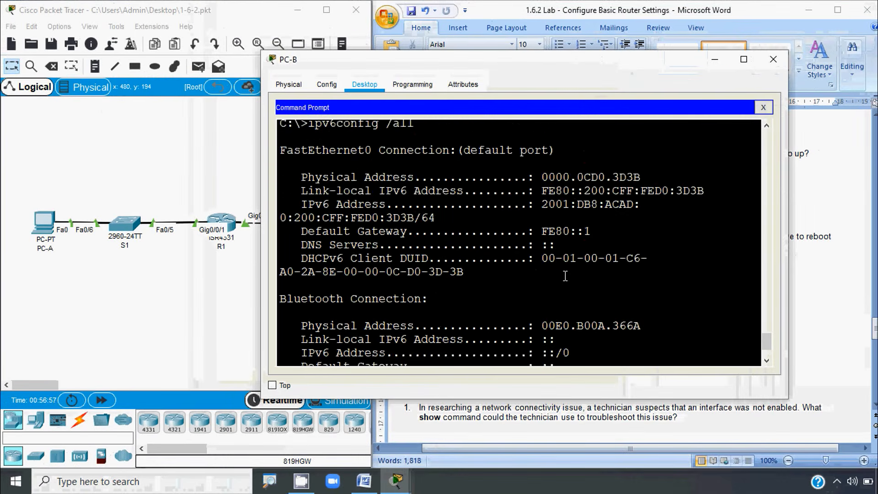
pyautogui.scroll(3, 565, 276)
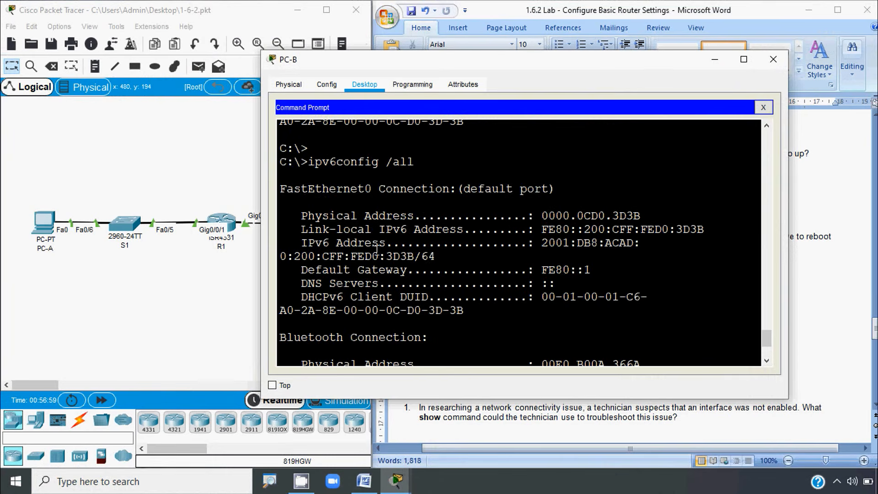
pyautogui.moveTo(301, 243); pyautogui.dragTo(392, 243)
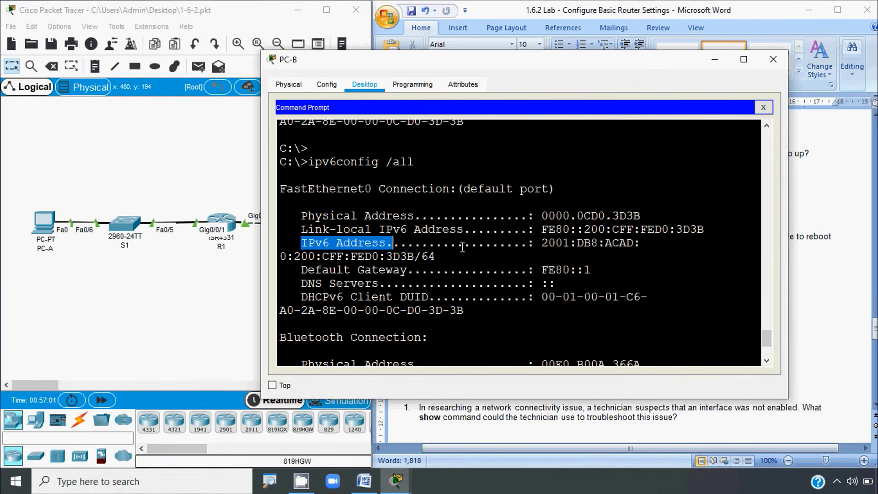
pyautogui.click(300, 230)
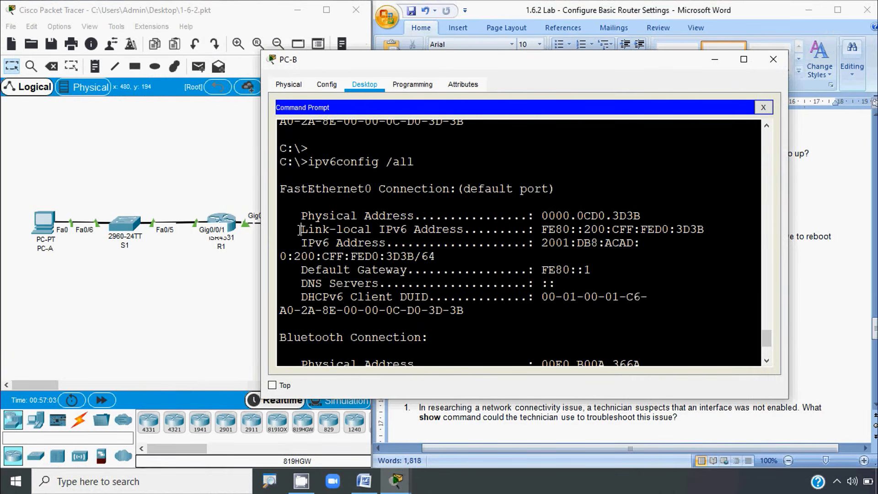
pyautogui.moveTo(300, 230); pyautogui.dragTo(635, 242)
pyautogui.click(403, 284)
pyautogui.moveTo(302, 271); pyautogui.dragTo(604, 269)
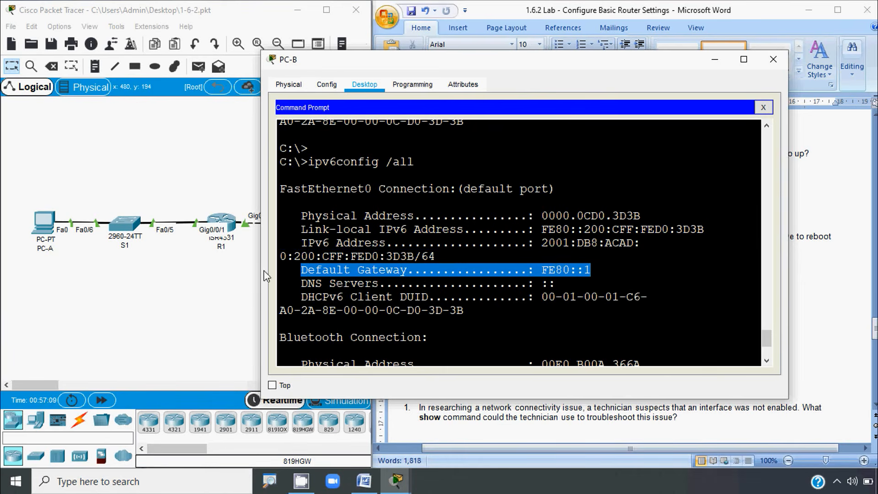
# Step: Widen PC-B's window and highlight the 0:CFF:FED0 interface ID and the default gateway value
pyautogui.moveTo(264, 275); pyautogui.dragTo(96, 279)
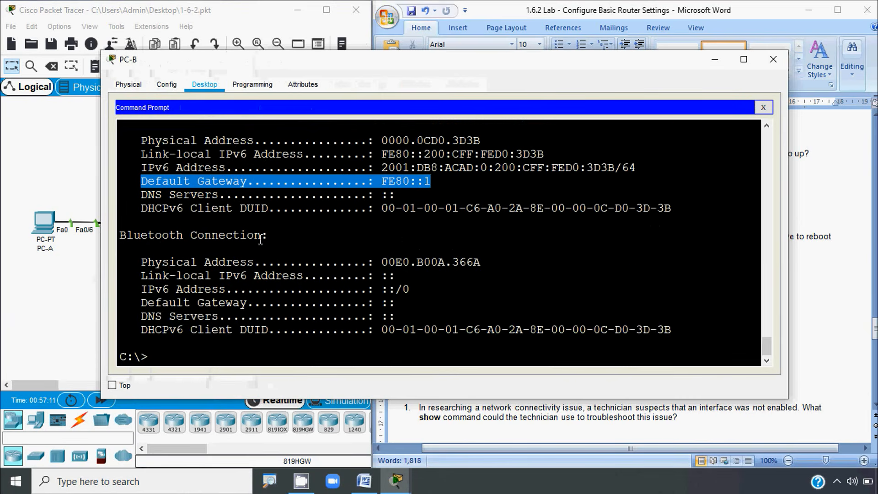
pyautogui.scroll(2, 183, 236)
pyautogui.moveTo(136, 245); pyautogui.dragTo(388, 245)
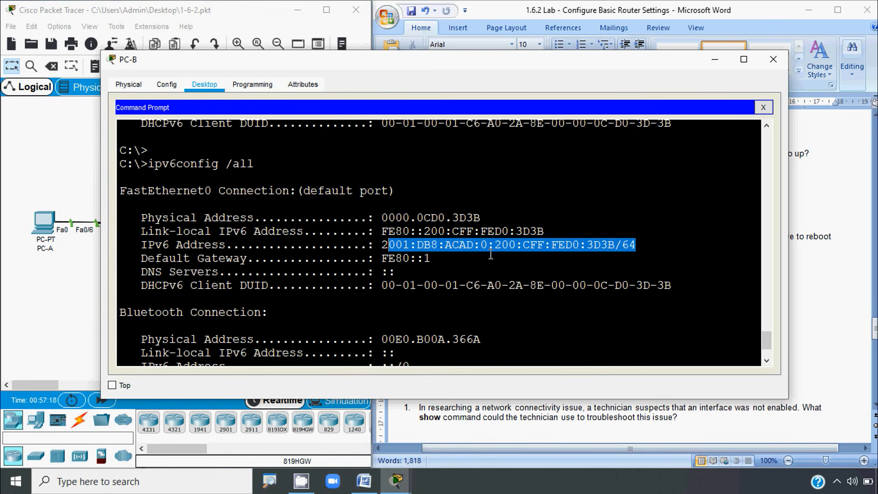
pyautogui.click(509, 251)
pyautogui.moveTo(580, 245); pyautogui.dragTo(502, 246)
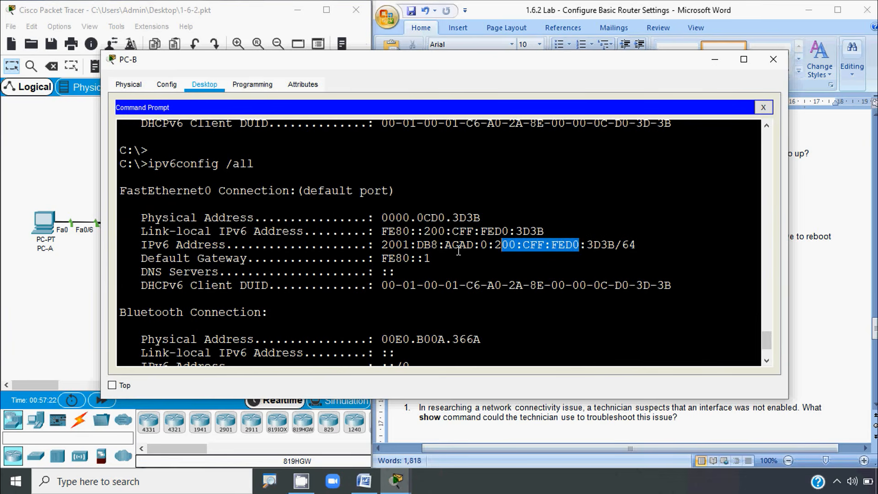
pyautogui.click(474, 245)
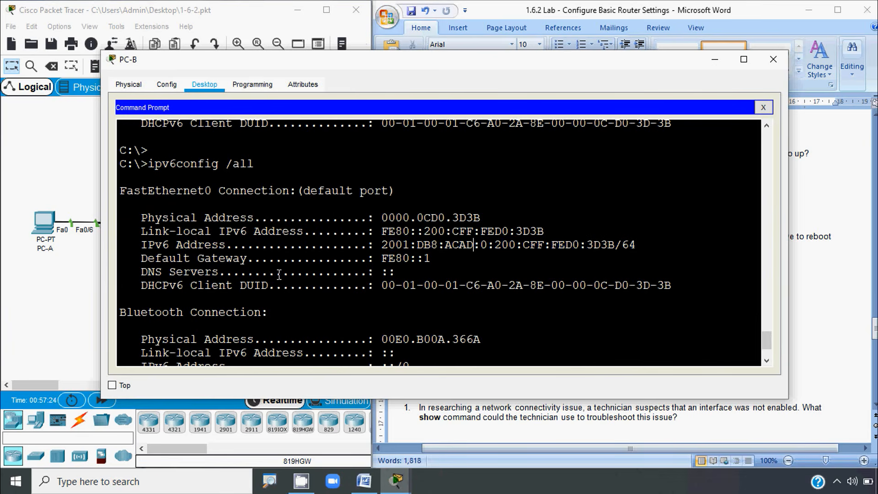
pyautogui.moveTo(147, 259); pyautogui.dragTo(277, 259)
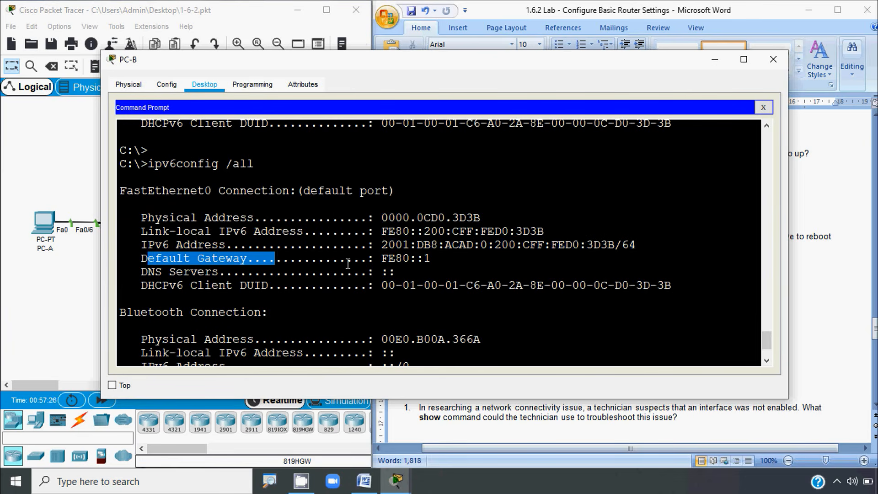
pyautogui.moveTo(359, 258); pyautogui.dragTo(437, 259)
pyautogui.click(450, 262)
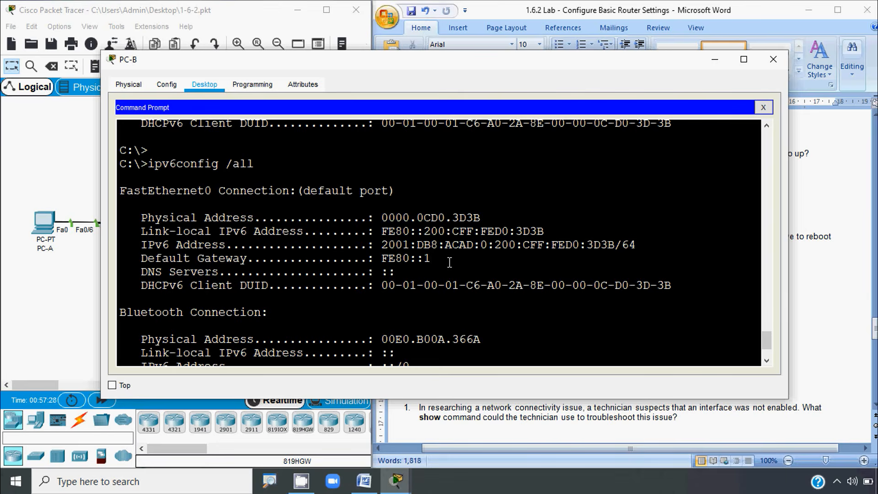
# Step: Compare the global address's 200:CFF part and gateway FE80::1 against the lab document questions
pyautogui.click(822, 302)
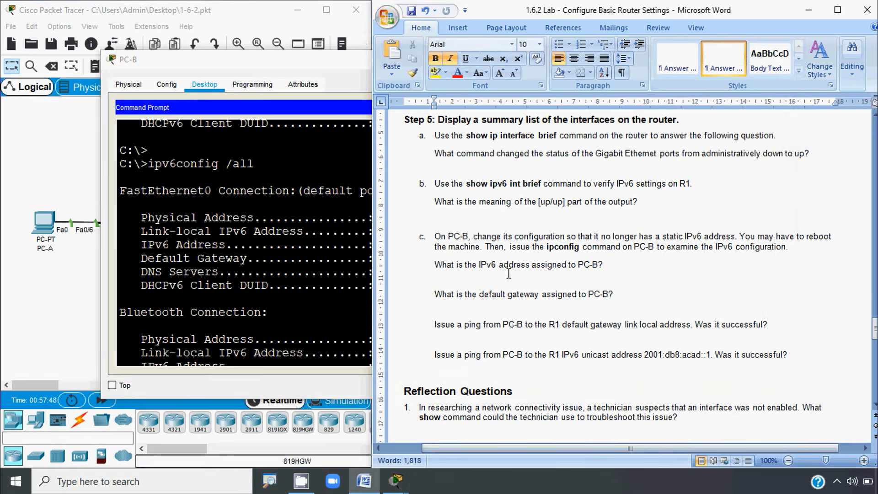
pyautogui.click(339, 273)
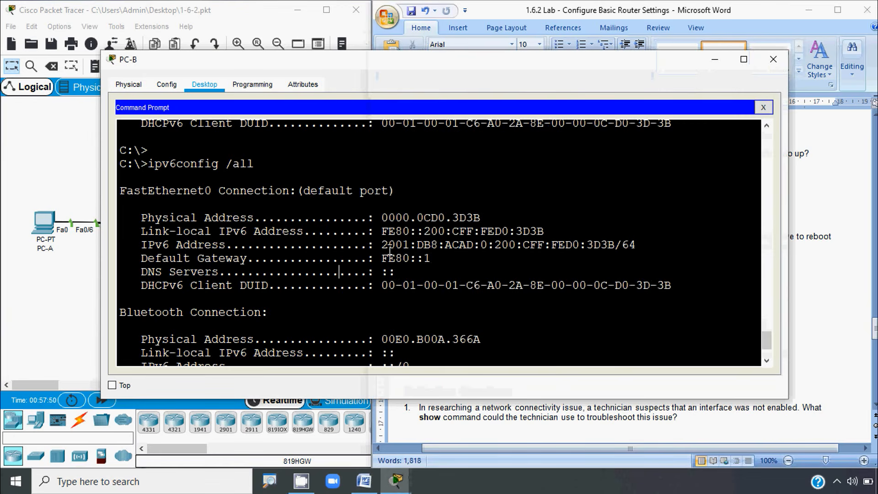
pyautogui.moveTo(382, 245); pyautogui.dragTo(637, 246)
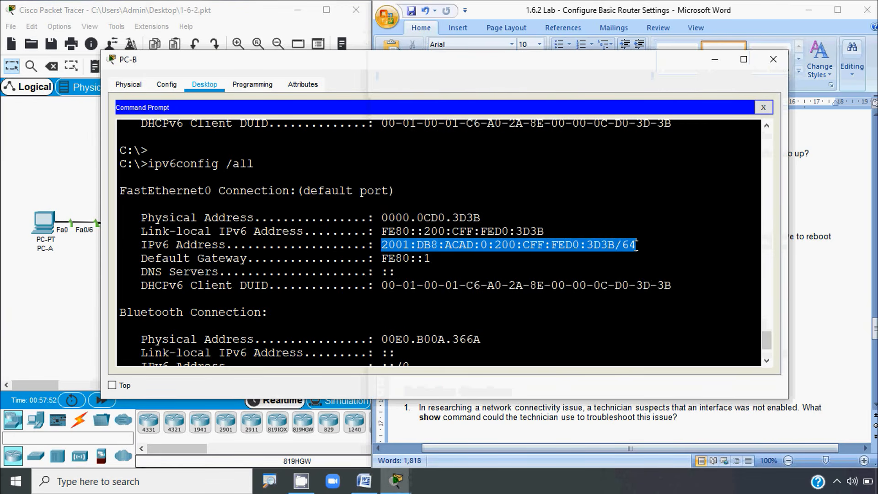
pyautogui.click(496, 247)
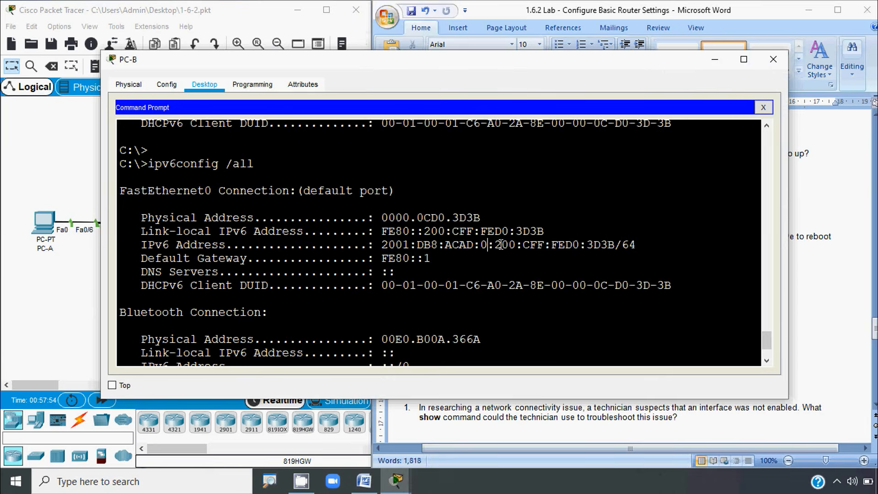
pyautogui.moveTo(495, 246); pyautogui.dragTo(560, 246)
pyautogui.click(824, 289)
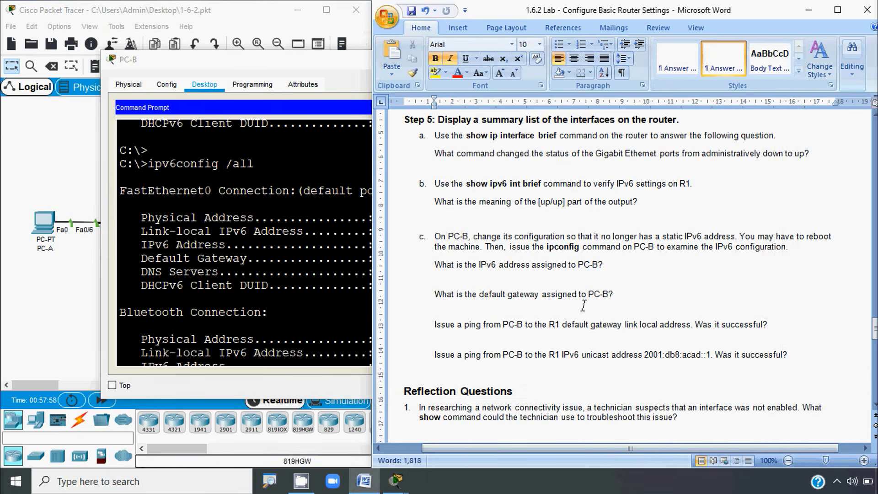
pyautogui.click(269, 302)
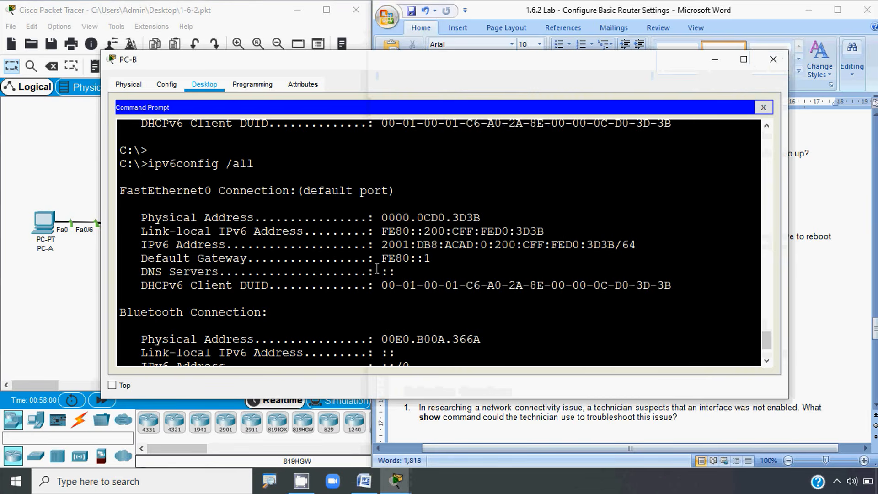
pyautogui.moveTo(376, 258); pyautogui.dragTo(431, 260)
pyautogui.click(803, 331)
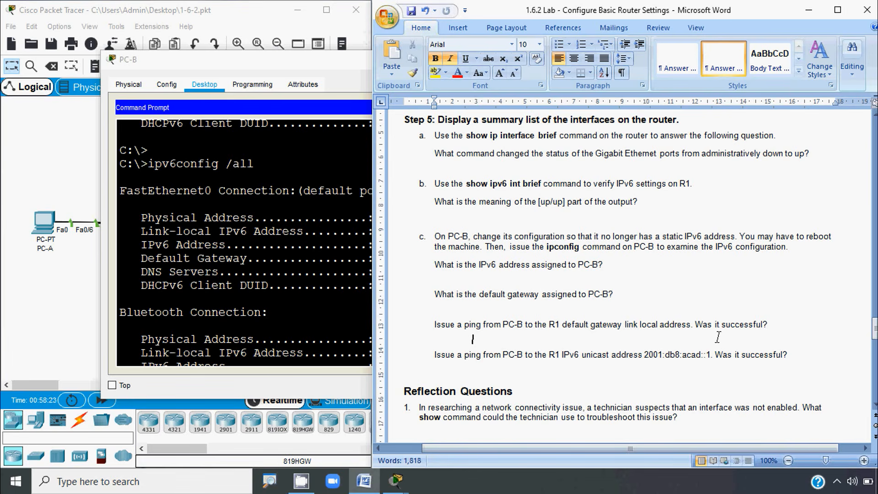
pyautogui.click(283, 342)
# Step: Copy the default gateway address FE80::1 from PC-B's output
pyautogui.moveTo(431, 259); pyautogui.dragTo(385, 258)
pyautogui.hotkey('ctrl', 'c')
pyautogui.rightClick(385, 258)
pyautogui.click(414, 266)
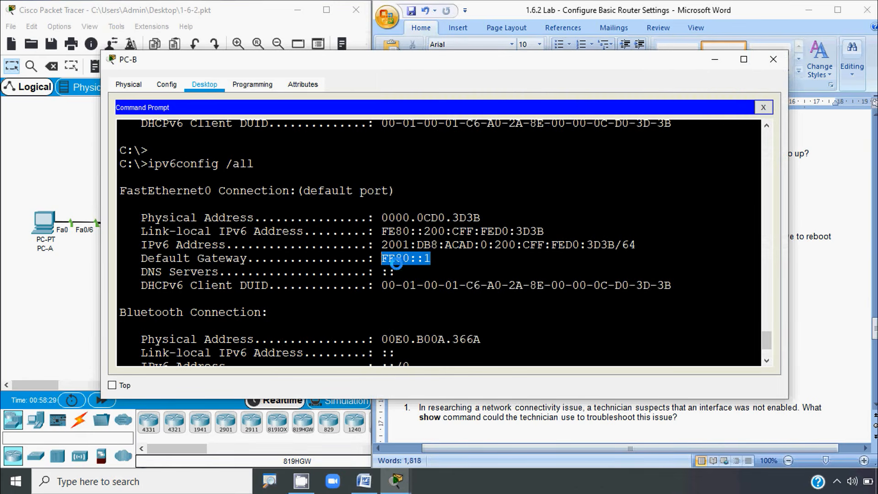
pyautogui.click(802, 327)
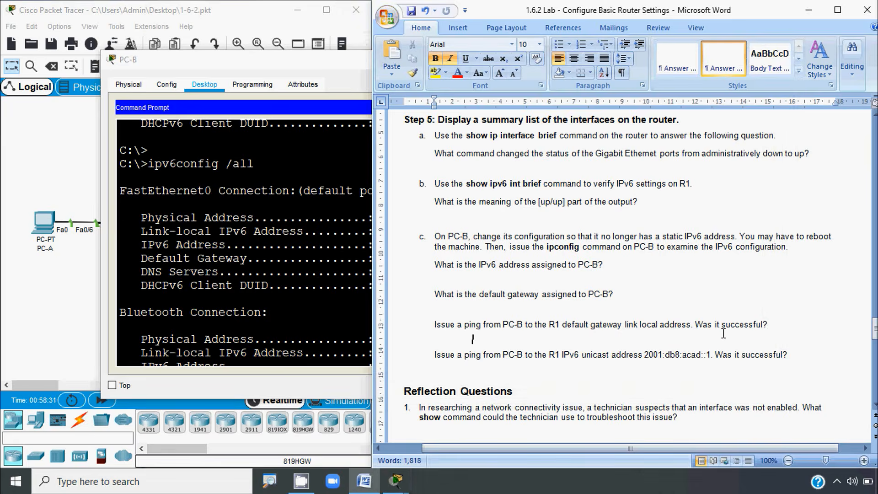
pyautogui.click(235, 288)
# Step: Ping the pasted FE80::1 from PC-B, receiving 4 of 4 replies
pyautogui.press('Return')
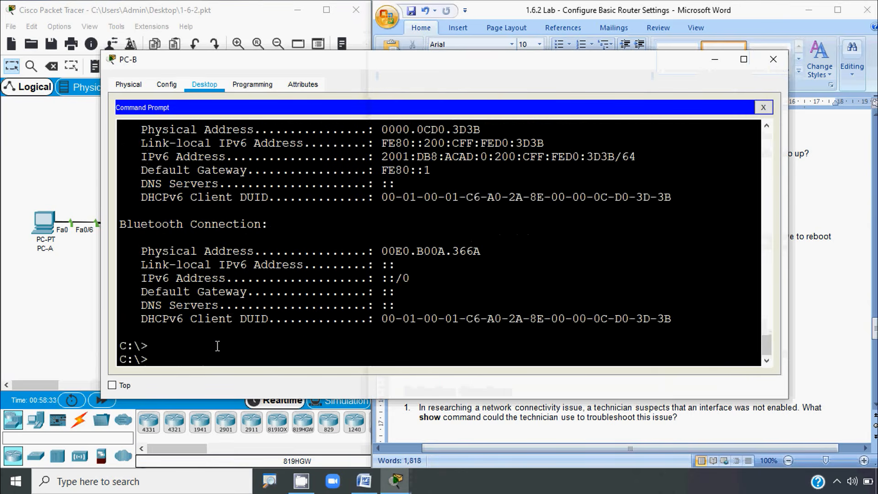
pyautogui.write('ping')
pyautogui.rightClick(188, 359)
pyautogui.click(215, 387)
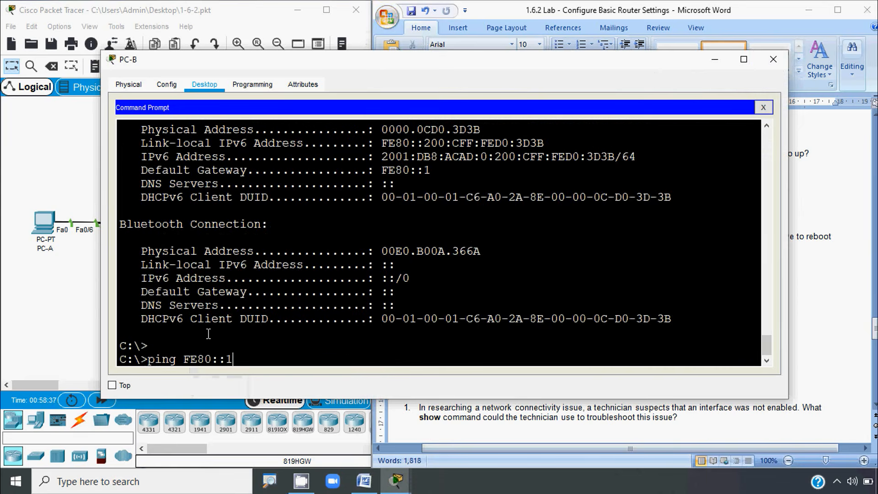
pyautogui.press('Return')
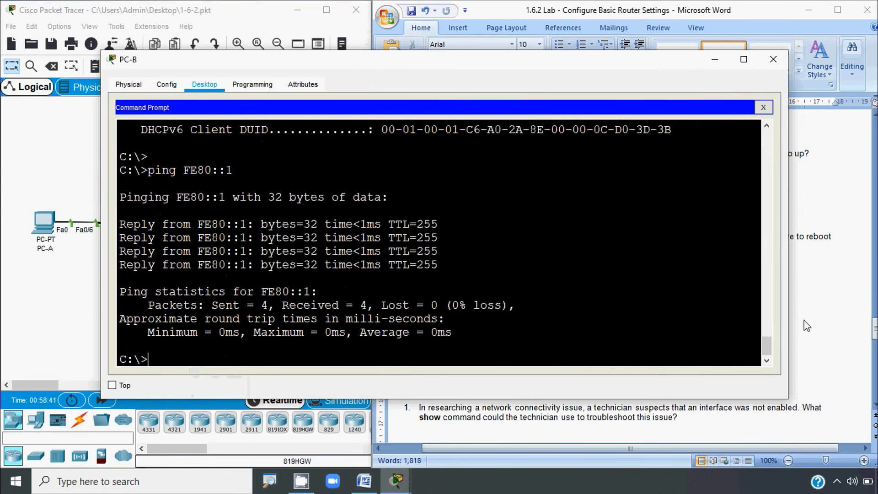
# Step: Select R1's unicast address 2001:db8:acad::1 in the lab document question
pyautogui.click(805, 327)
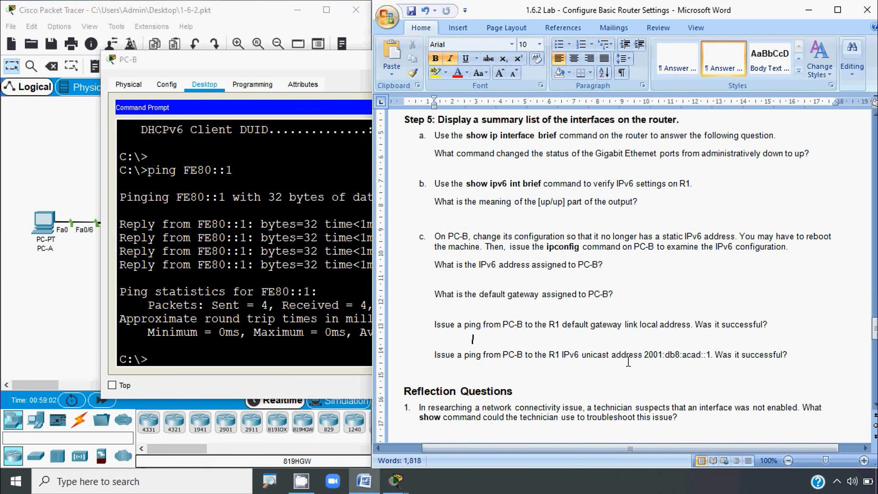
pyautogui.moveTo(646, 356); pyautogui.dragTo(710, 356)
pyautogui.hotkey('ctrl', 'c')
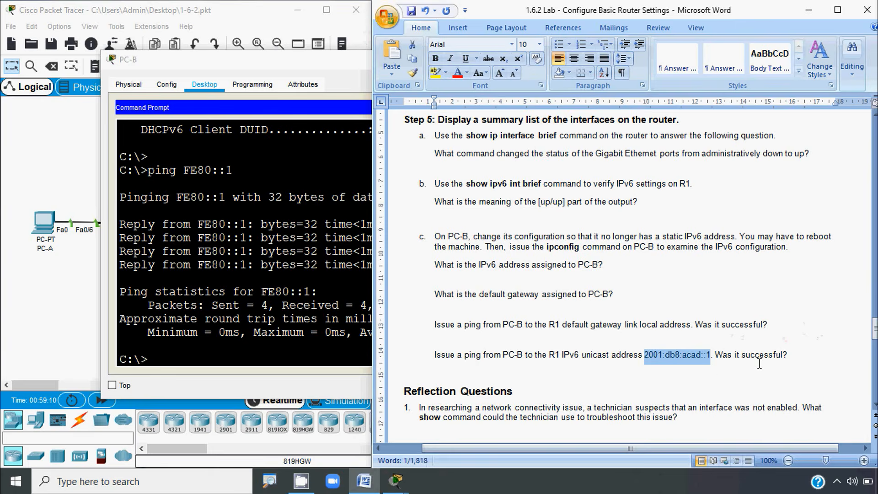
pyautogui.click(246, 358)
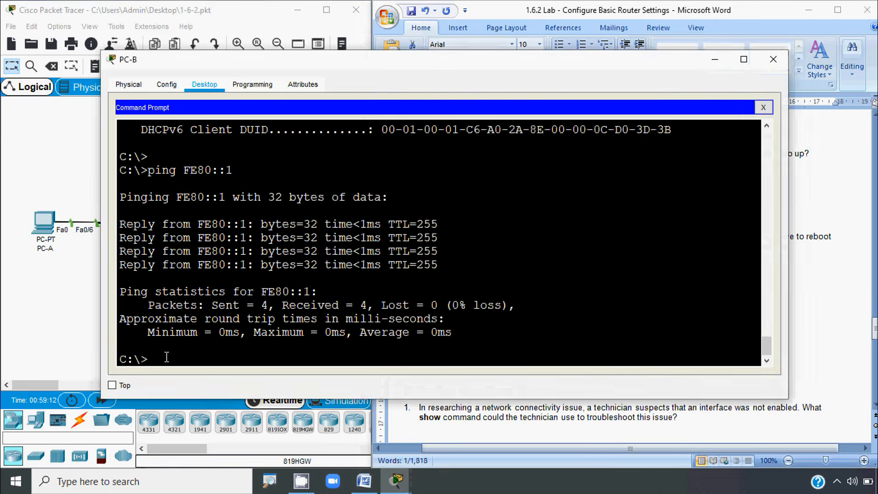
# Step: Ping the pasted 2001:db8:acad::1 from PC-B, then go to Word's reflection question 1
pyautogui.write('ping')
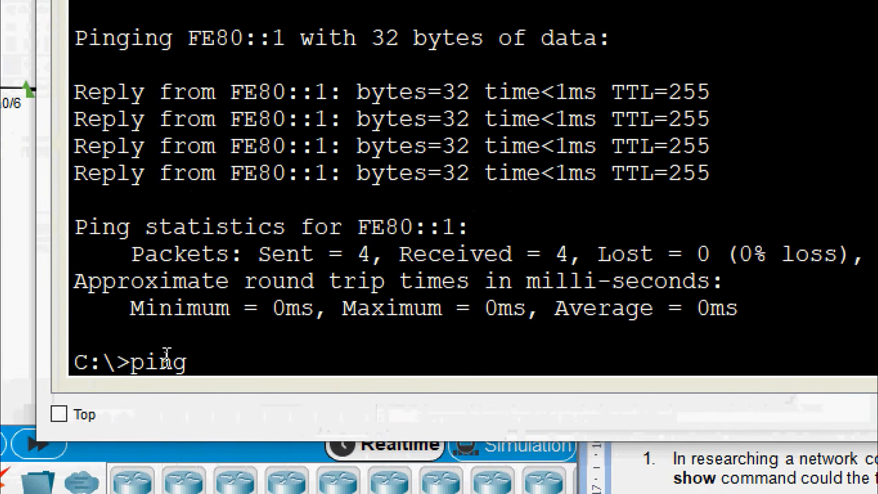
pyautogui.rightClick(208, 362)
pyautogui.click(248, 413)
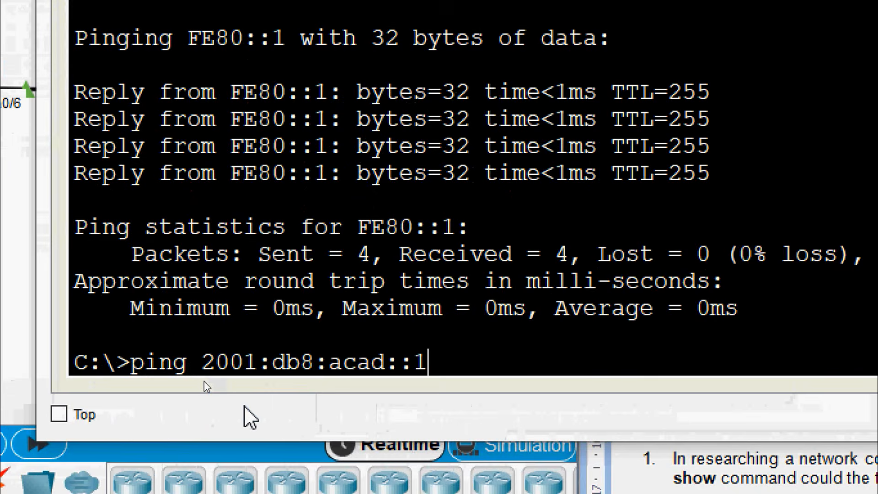
pyautogui.press('Return')
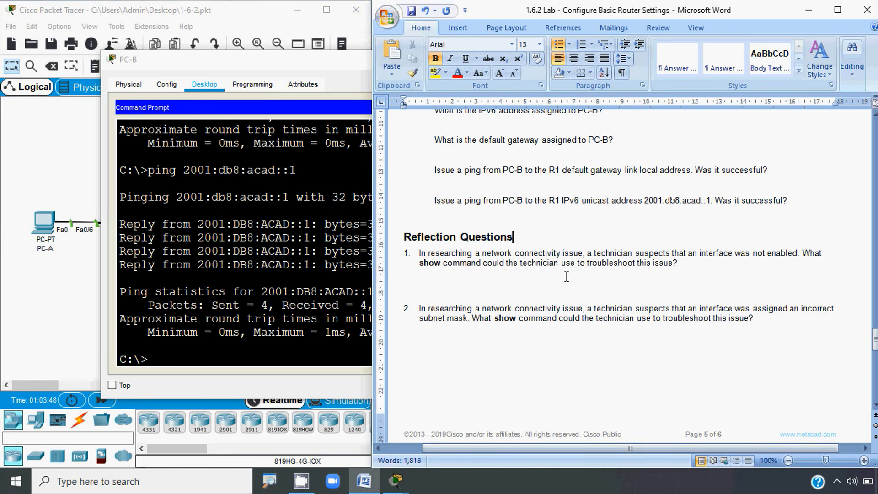
pyautogui.click(681, 265)
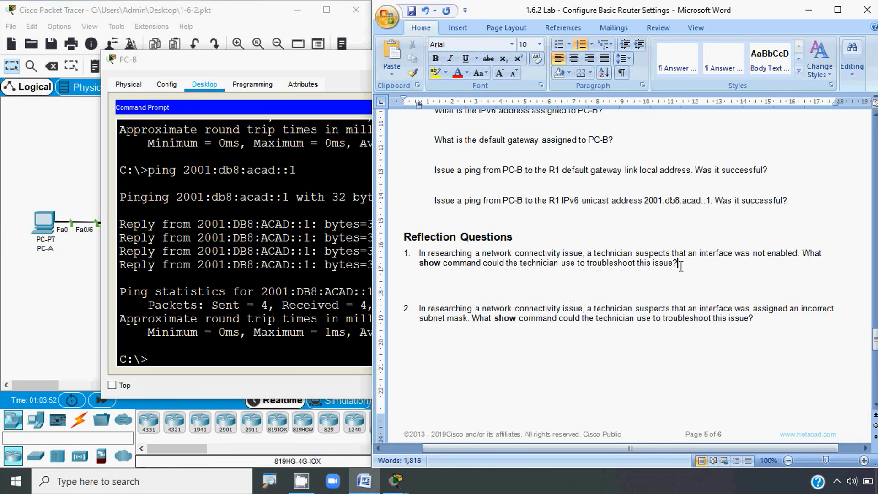